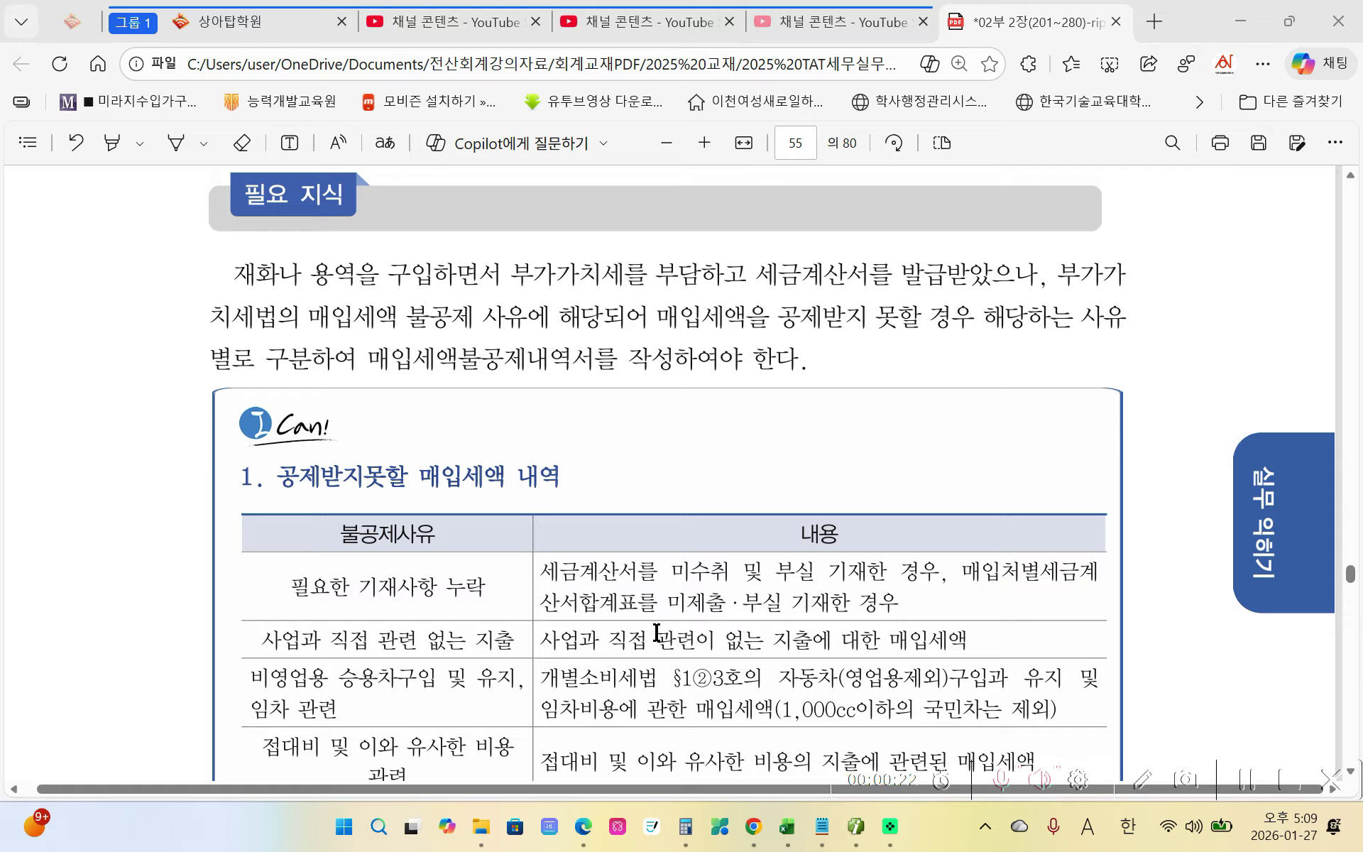
Highlight the word 공통매입세액 in yellow in the heading of section 2, 안분계산(예정신고)
{"action": "scroll", "coordinate": [655, 633], "scroll_direction": "down", "scroll_amount": 5}
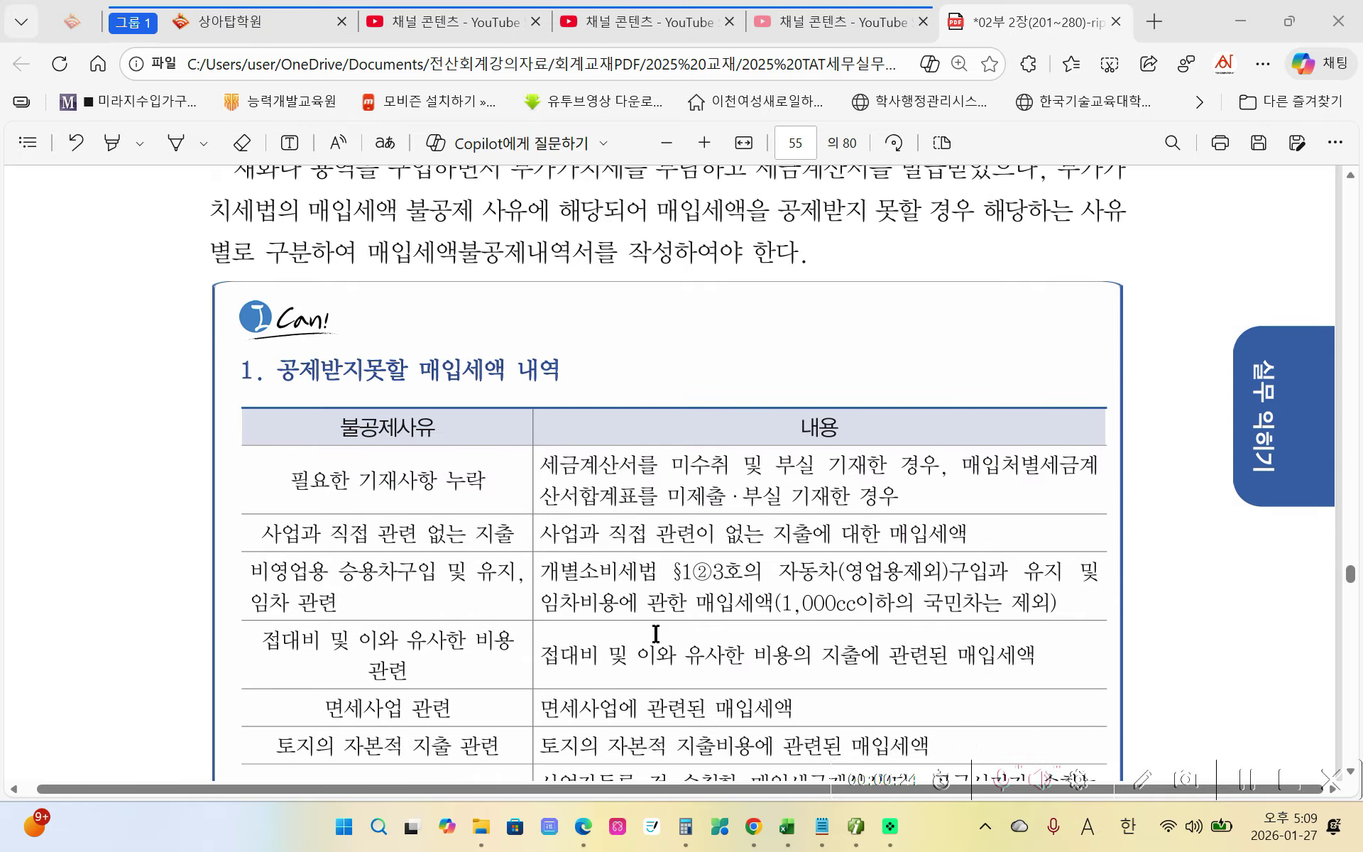
{"action": "scroll", "coordinate": [656, 634], "scroll_direction": "down", "scroll_amount": 2}
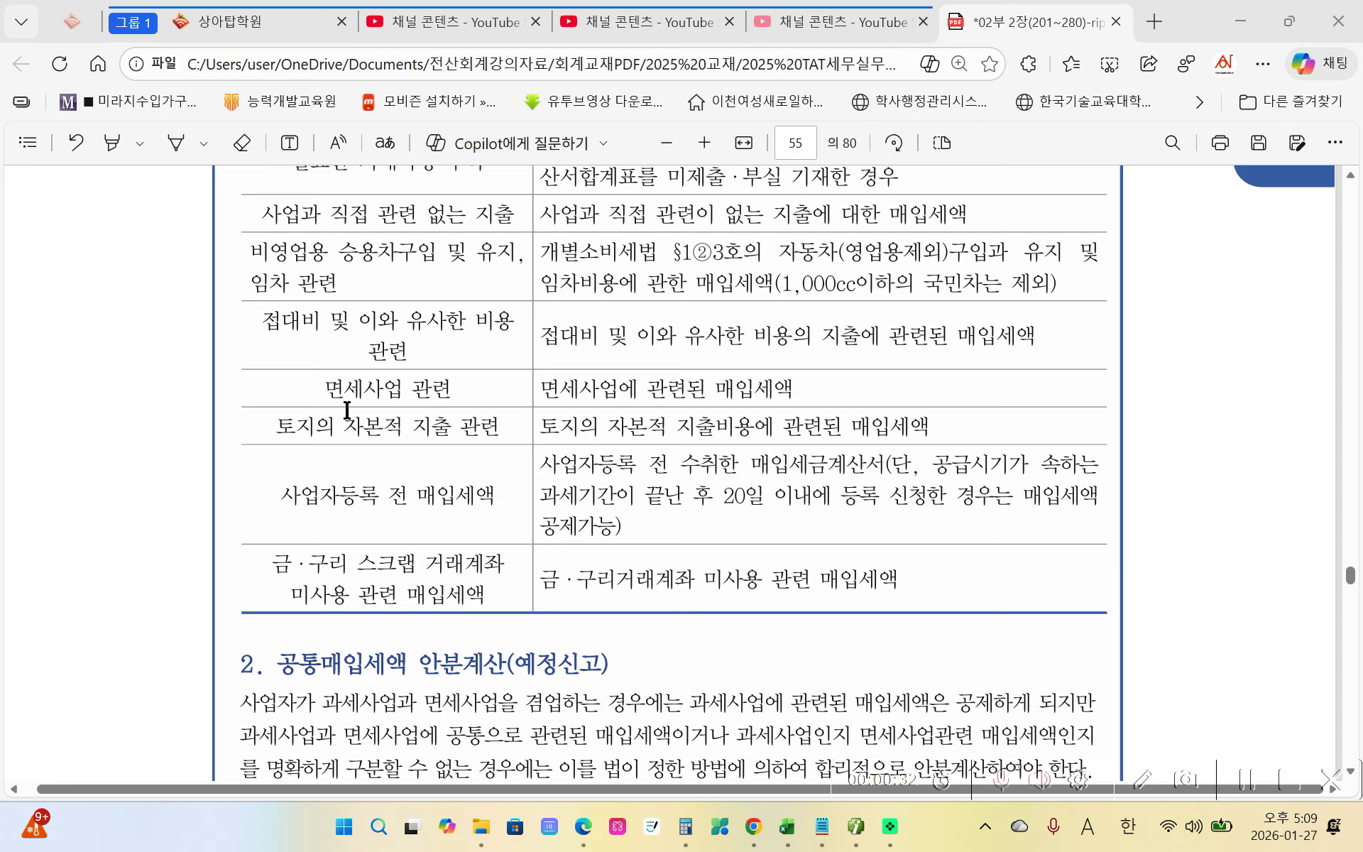
{"action": "scroll", "coordinate": [377, 593], "scroll_direction": "down", "scroll_amount": 4}
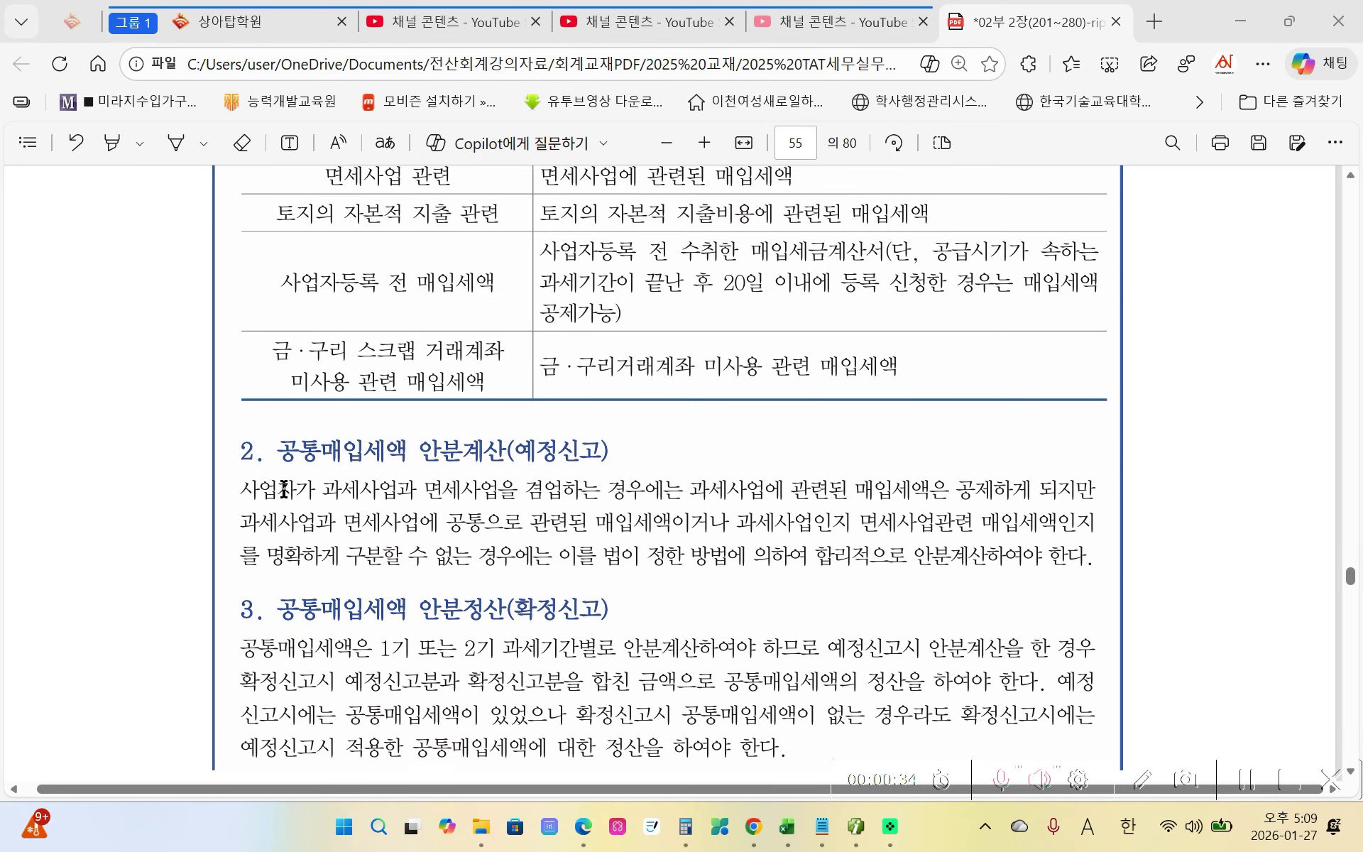
{"action": "left_click", "coordinate": [279, 447]}
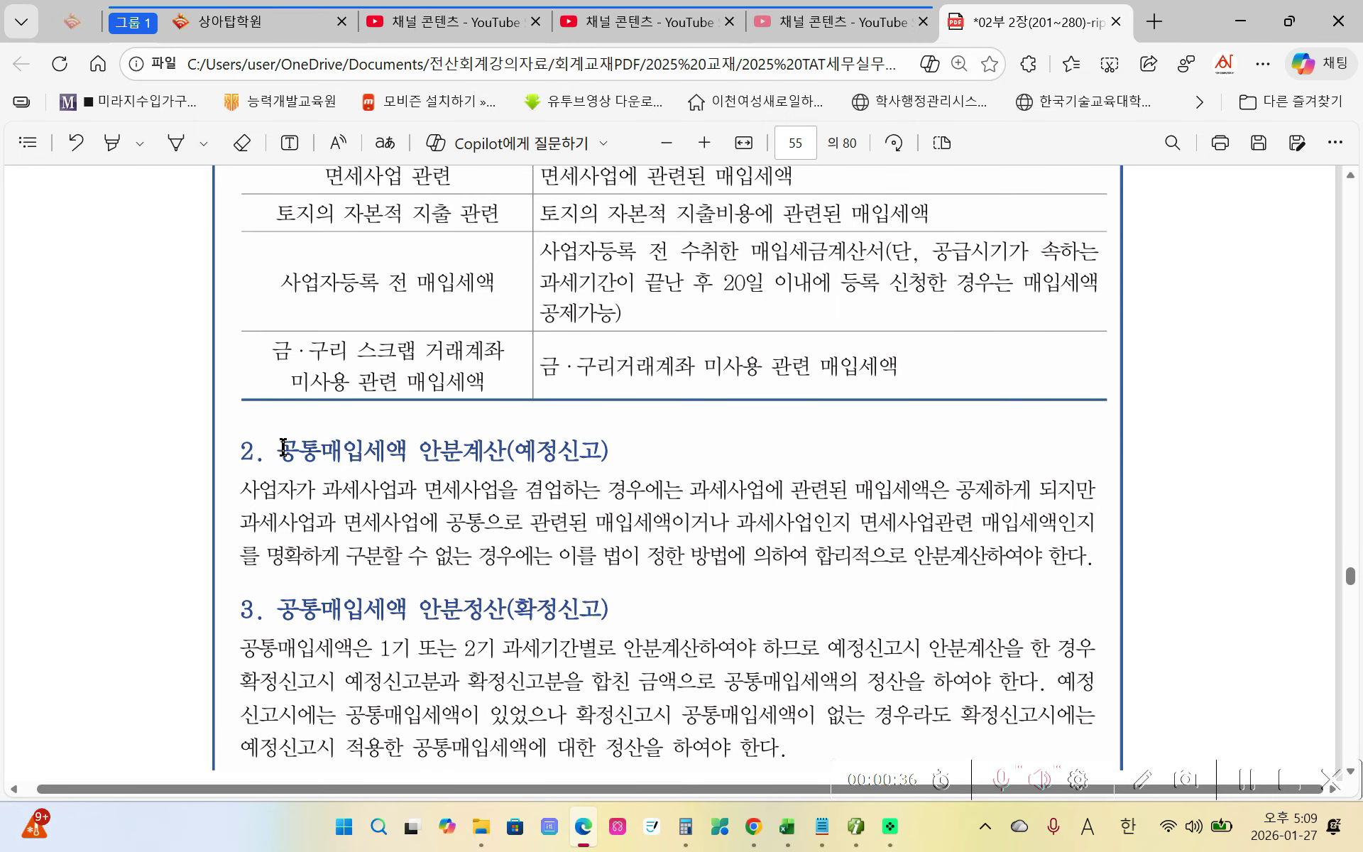
{"action": "left_click_drag", "start_coordinate": [279, 447], "coordinate": [392, 449]}
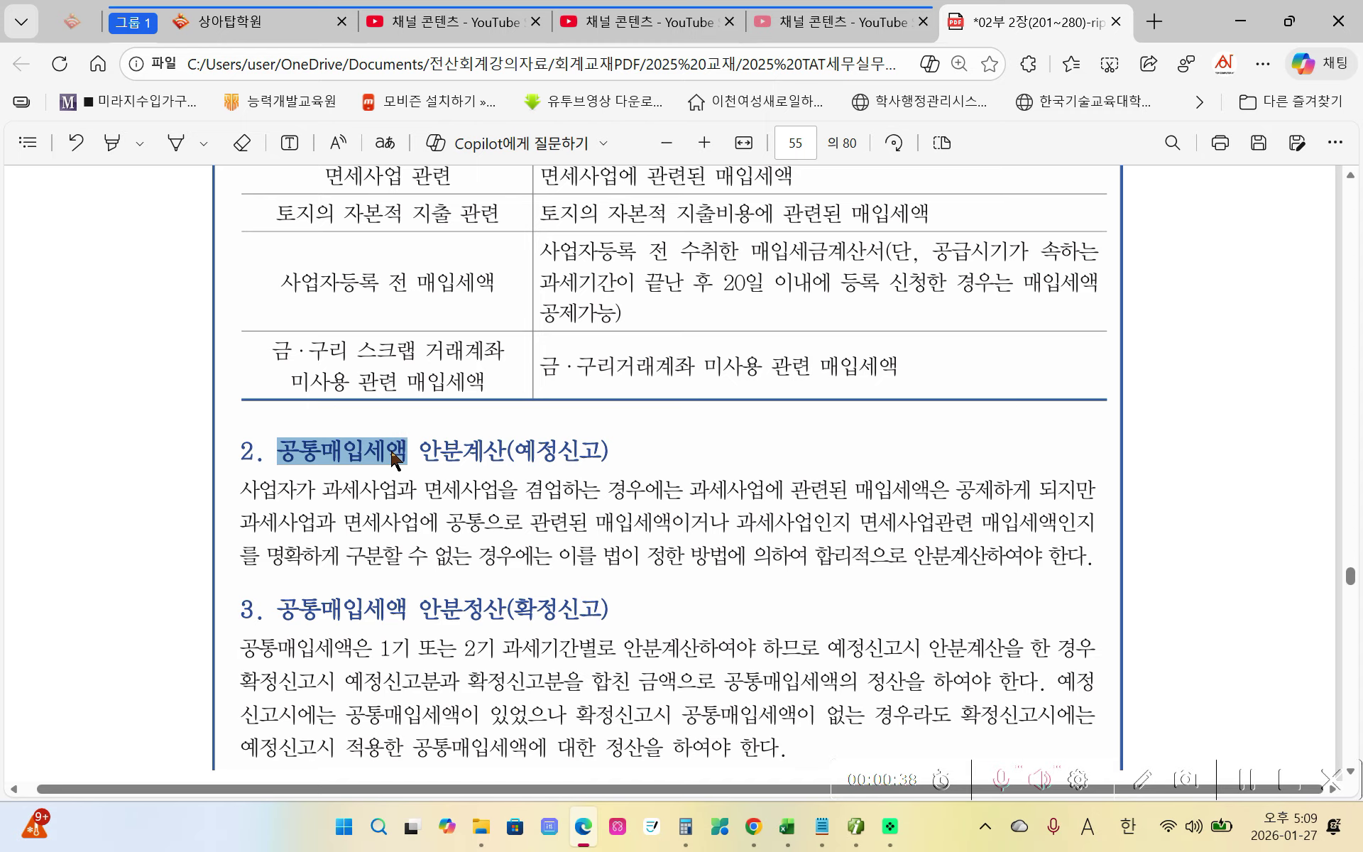
{"action": "mouse_move", "coordinate": [457, 341]}
{"action": "mouse_move", "coordinate": [576, 332]}
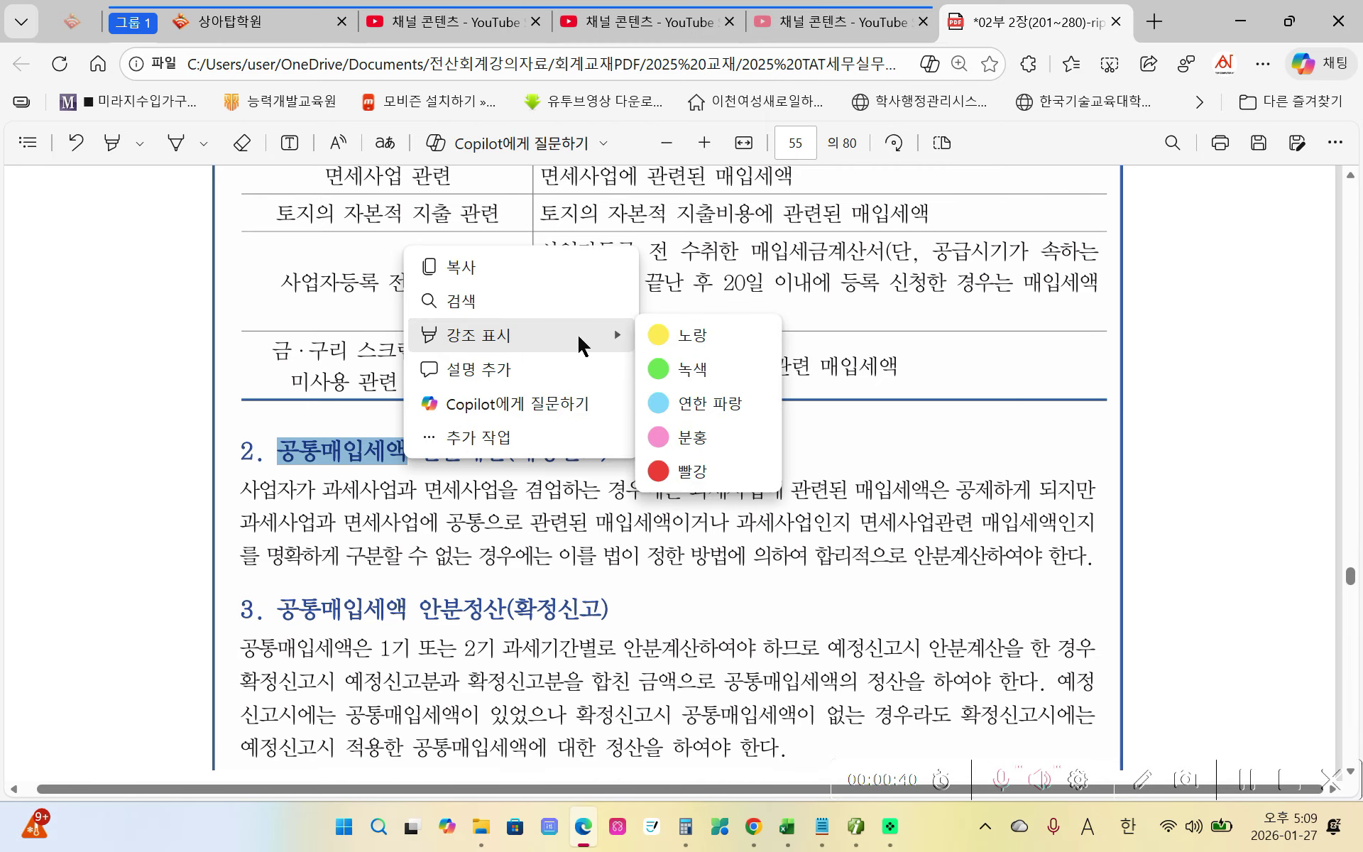
{"action": "left_click", "coordinate": [641, 332]}
Highlight the word 안분정산 in yellow in the heading of section 3, 공통매입세액 안분정산(확정신고)
{"action": "scroll", "coordinate": [516, 385], "scroll_direction": "up", "scroll_amount": 2}
{"action": "scroll", "coordinate": [516, 385], "scroll_direction": "up", "scroll_amount": 1}
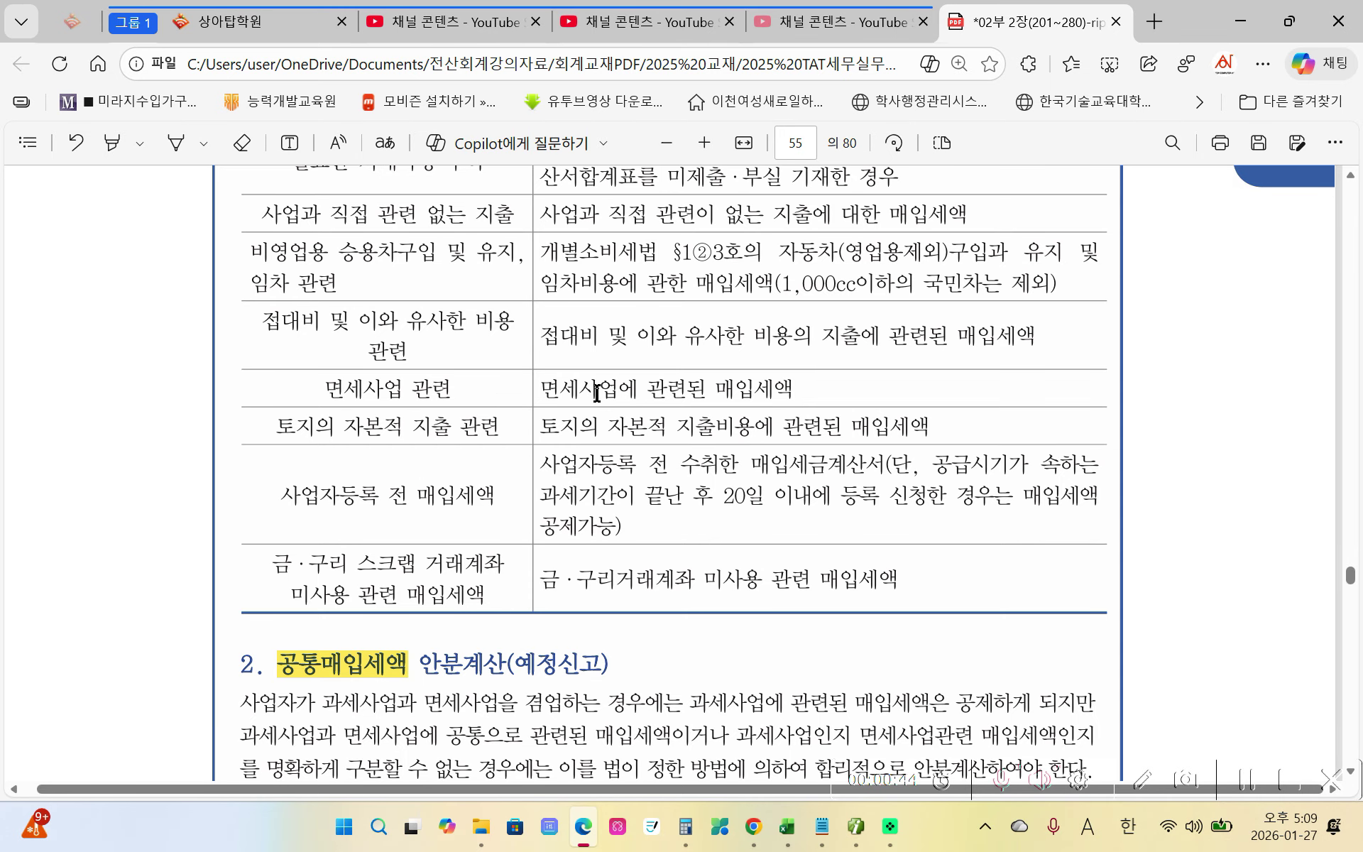
{"action": "scroll", "coordinate": [595, 440], "scroll_direction": "down", "scroll_amount": 3}
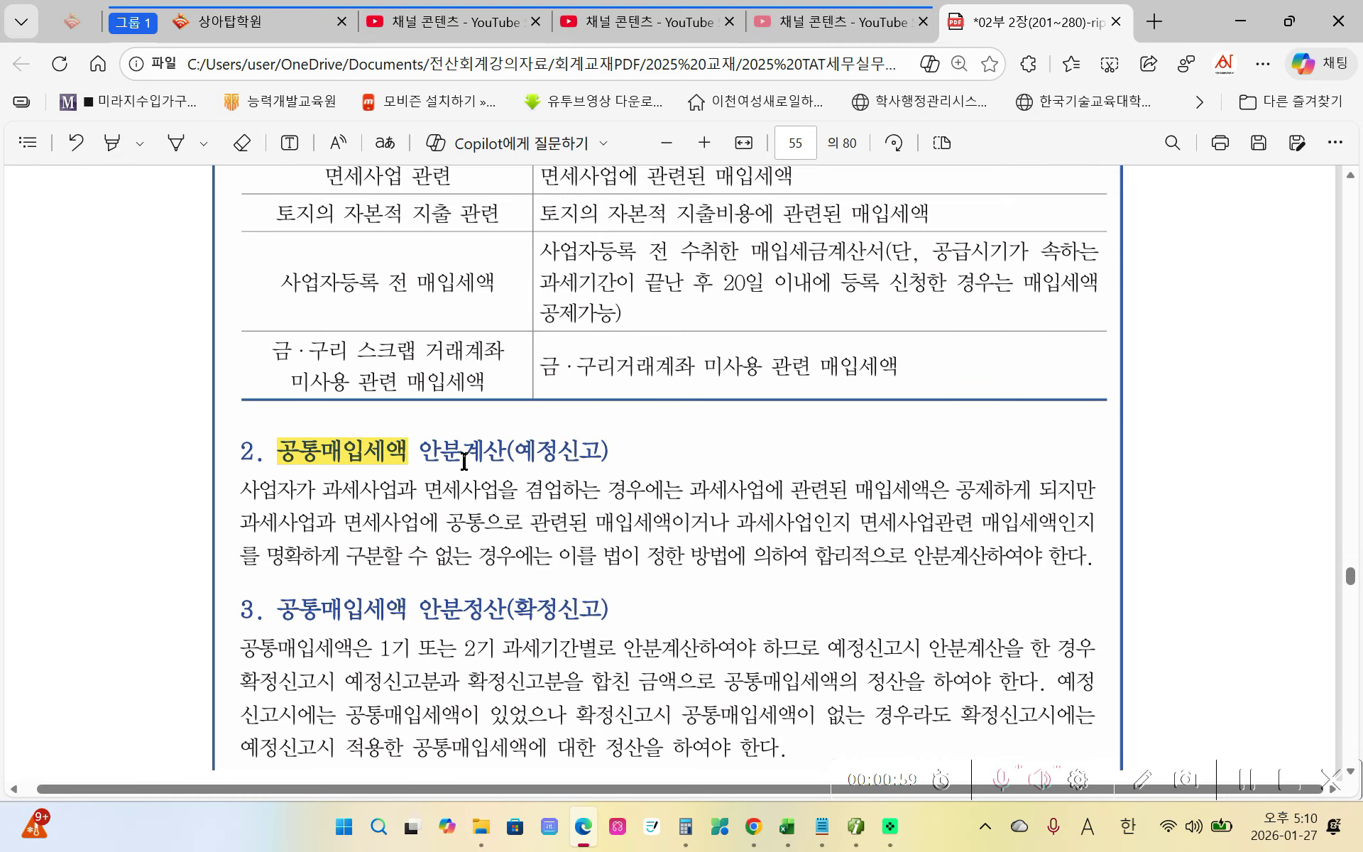
{"action": "scroll", "coordinate": [464, 462], "scroll_direction": "down", "scroll_amount": 3}
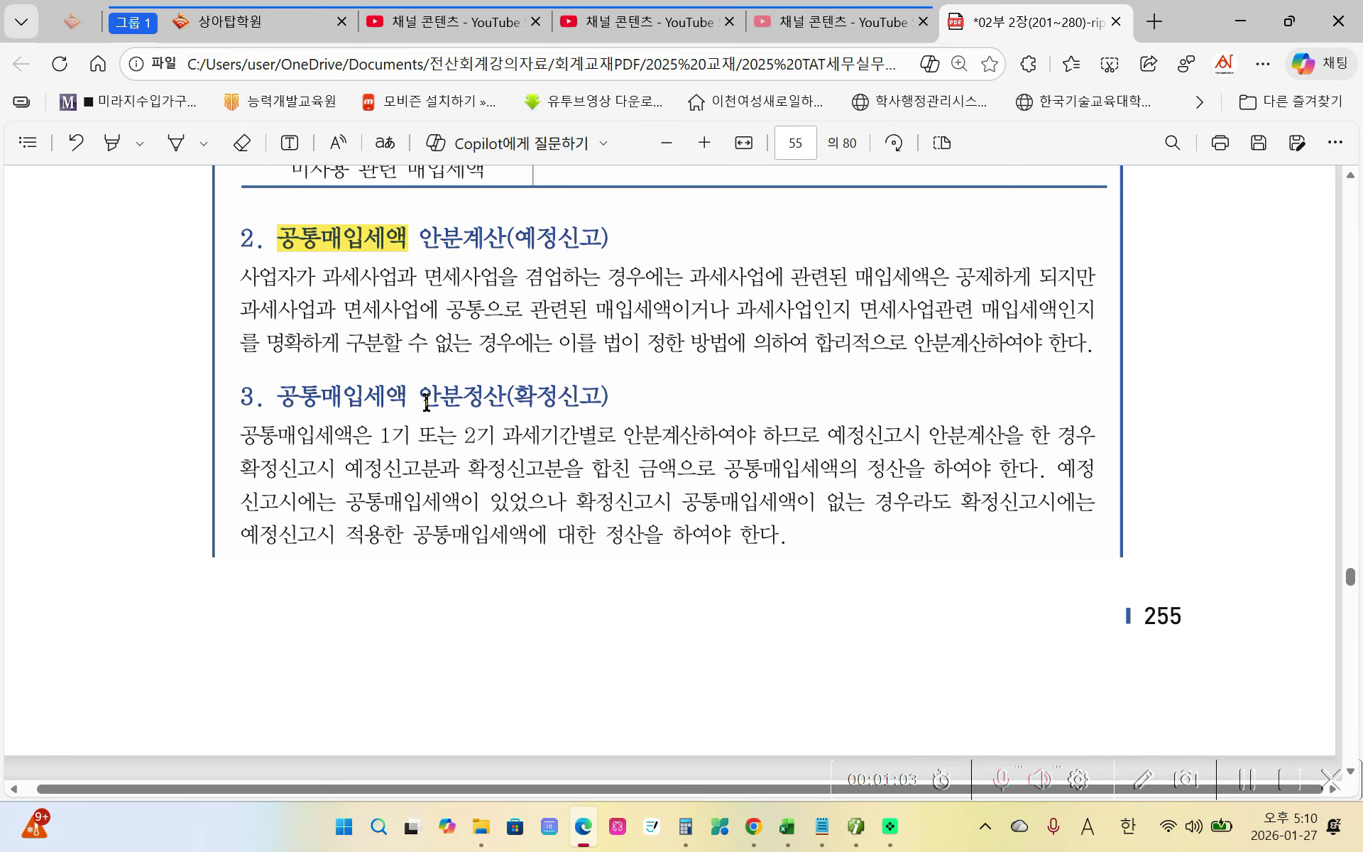
{"action": "left_click_drag", "start_coordinate": [426, 402], "coordinate": [505, 402]}
{"action": "mouse_move", "coordinate": [560, 291]}
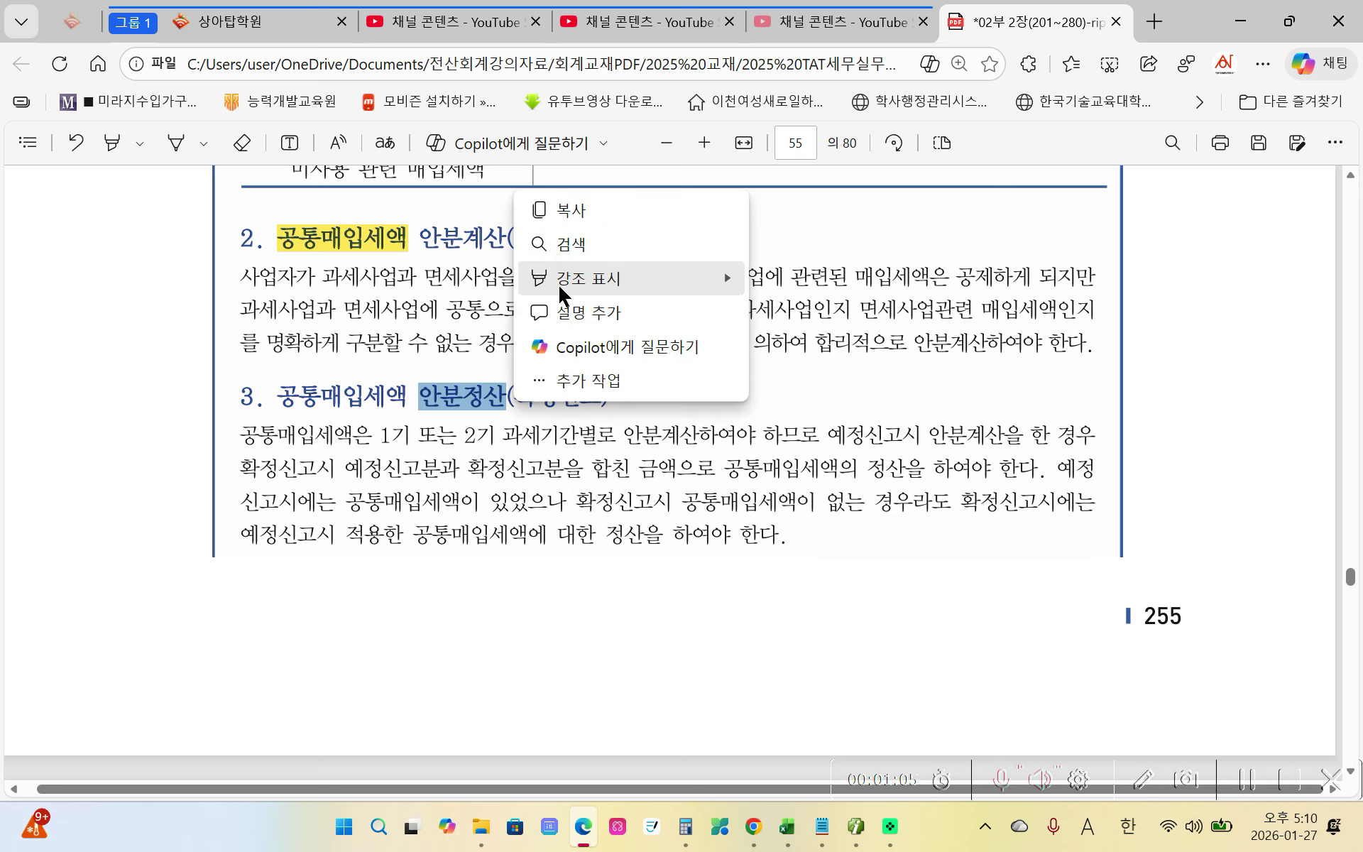
{"action": "left_click", "coordinate": [781, 279]}
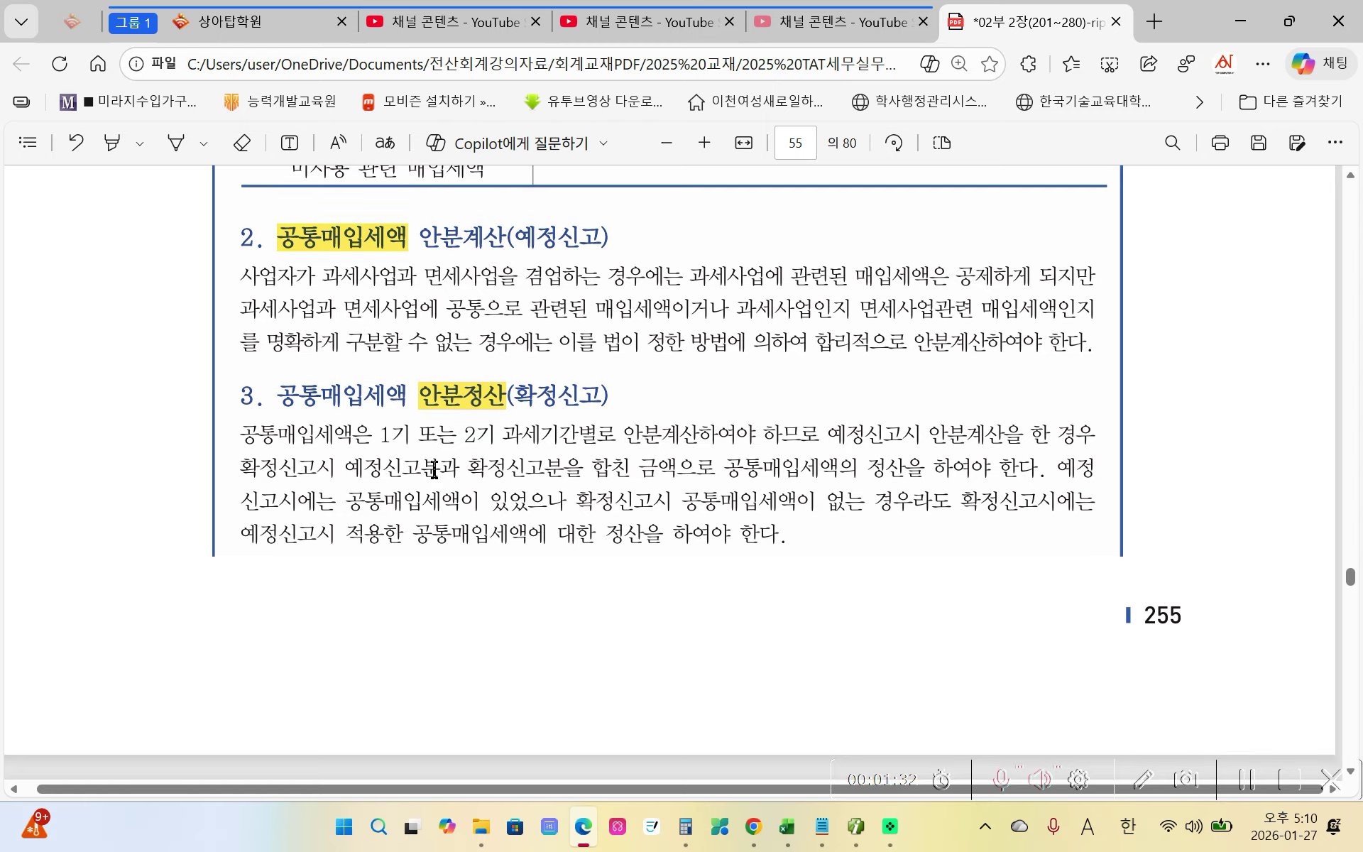
Highlight the word 재계산 in yellow in the heading of section 4, 납부(환급)세액 재계산(확정신고)
{"action": "scroll", "coordinate": [434, 470], "scroll_direction": "down", "scroll_amount": 10}
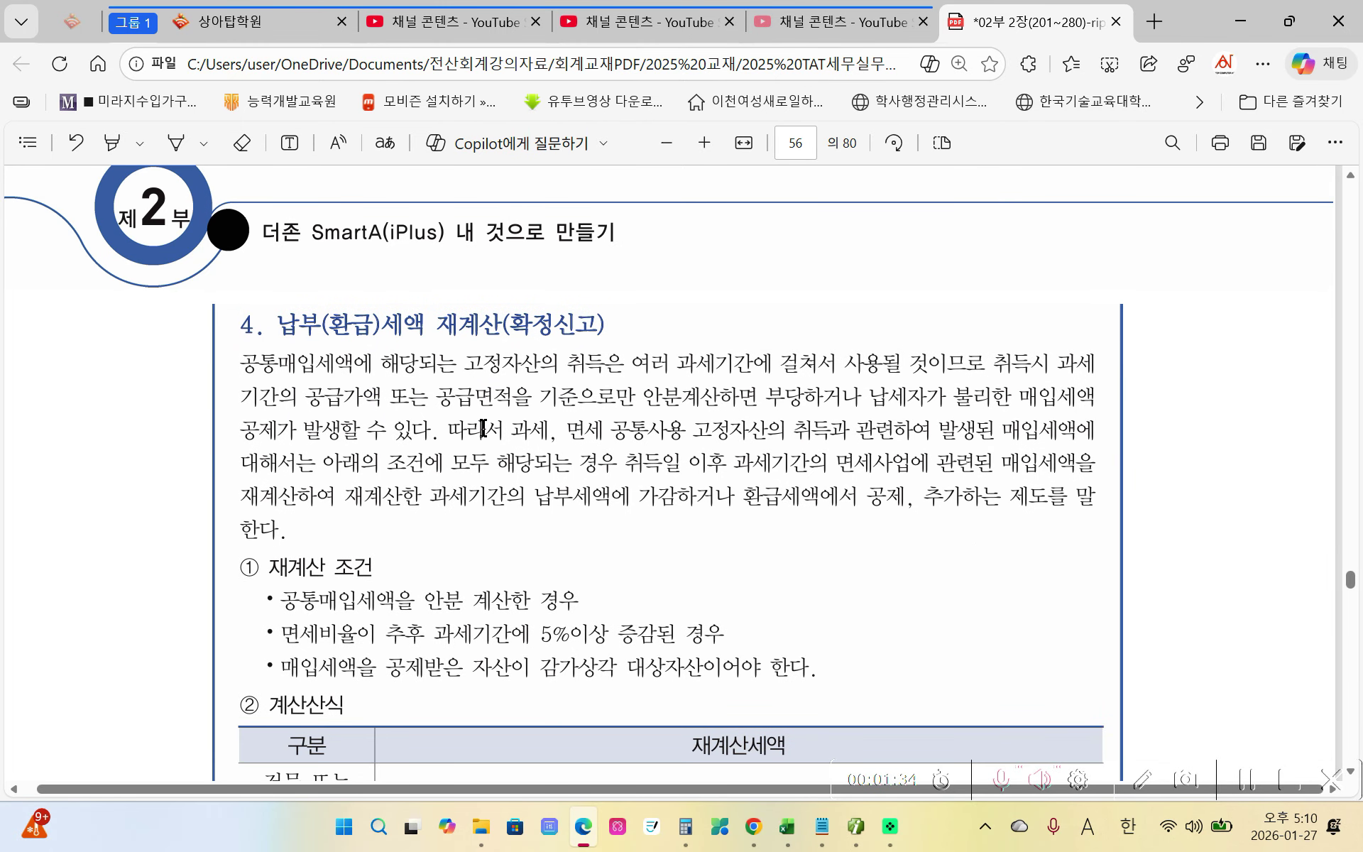
{"action": "left_click_drag", "start_coordinate": [442, 321], "coordinate": [503, 321]}
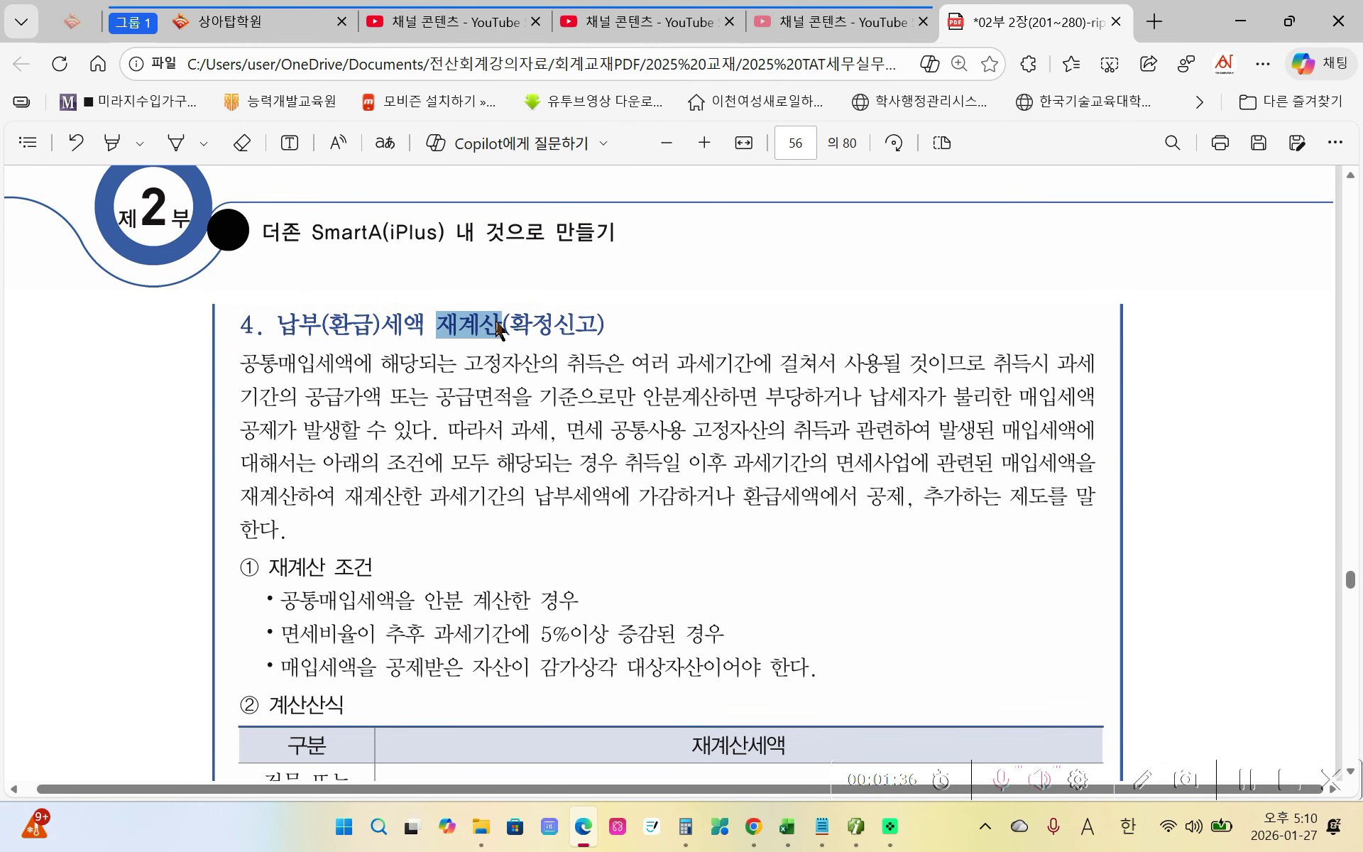
{"action": "mouse_move", "coordinate": [534, 203]}
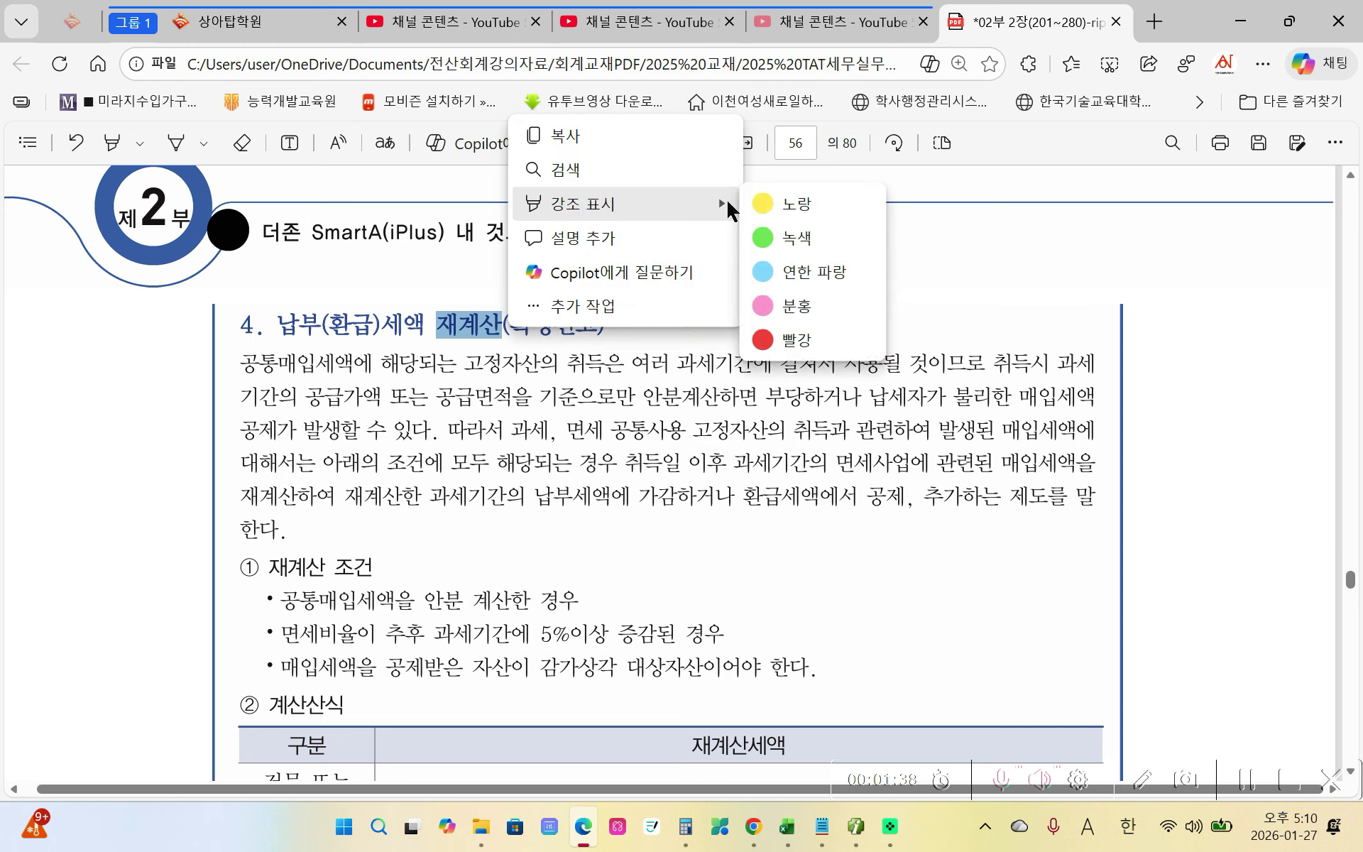
{"action": "left_click", "coordinate": [757, 203]}
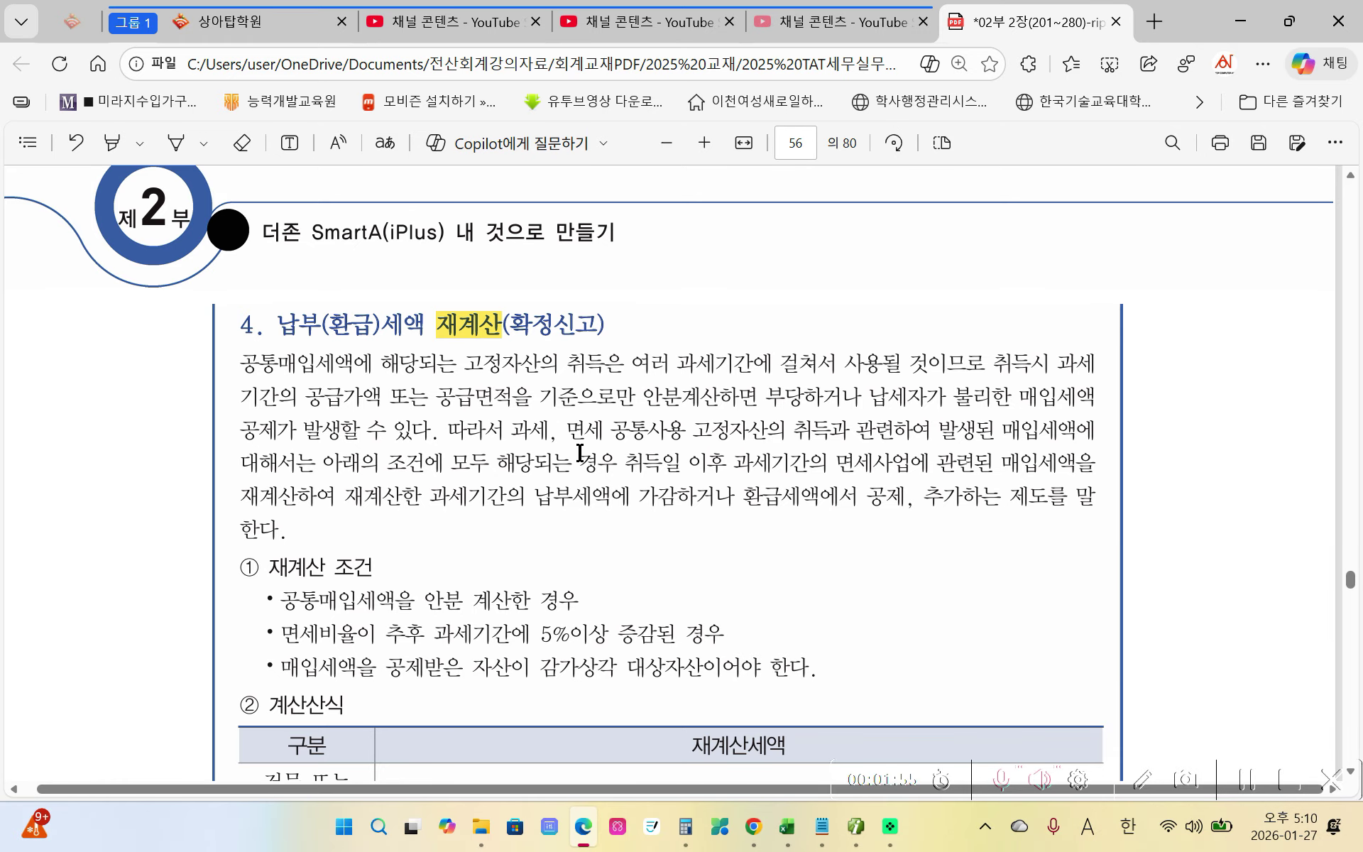
Highlight −5% in the building formula and −25% in the other depreciable assets formula of the 계산산식 table in yellow
{"action": "scroll", "coordinate": [580, 452], "scroll_direction": "down", "scroll_amount": 5}
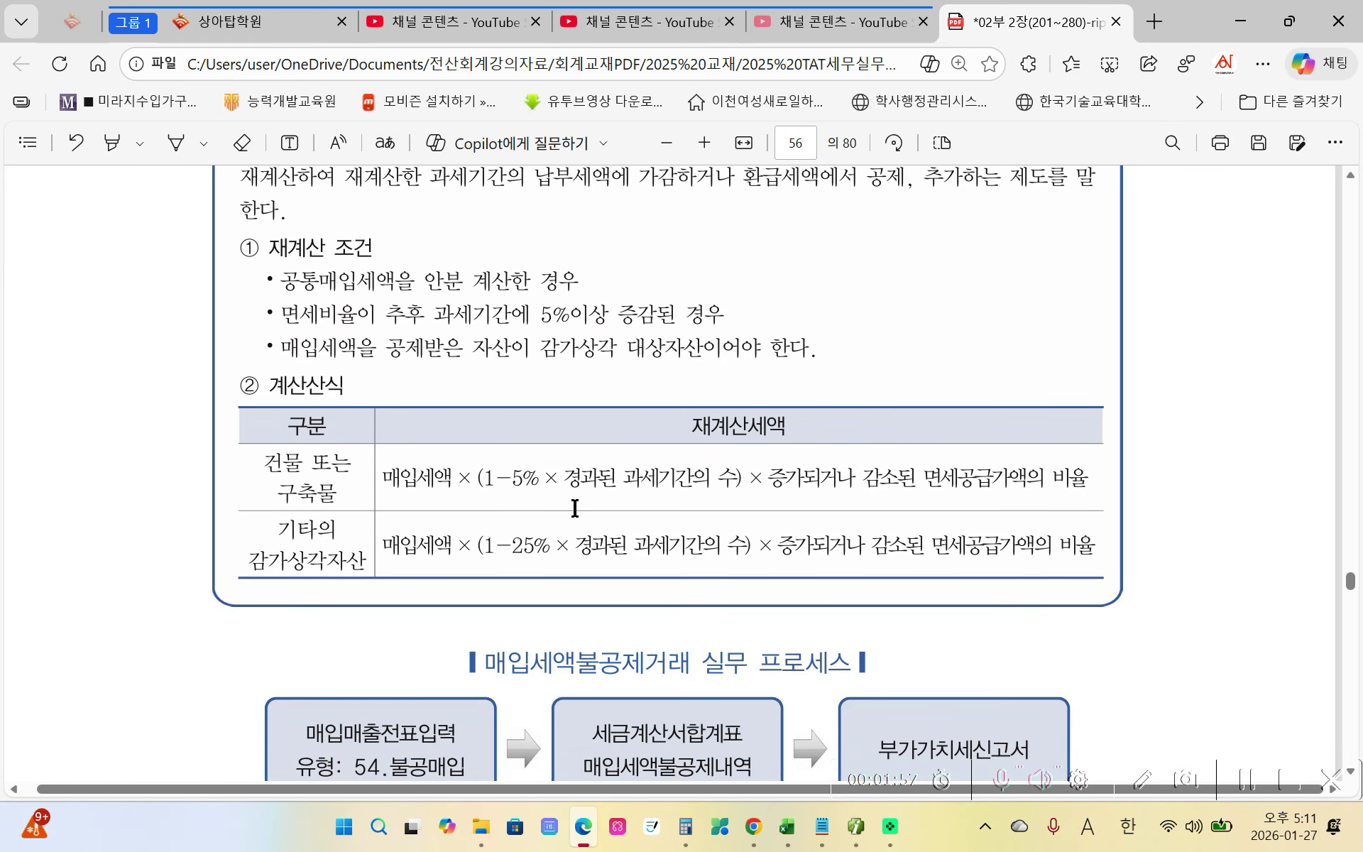
{"action": "double_click", "coordinate": [509, 481]}
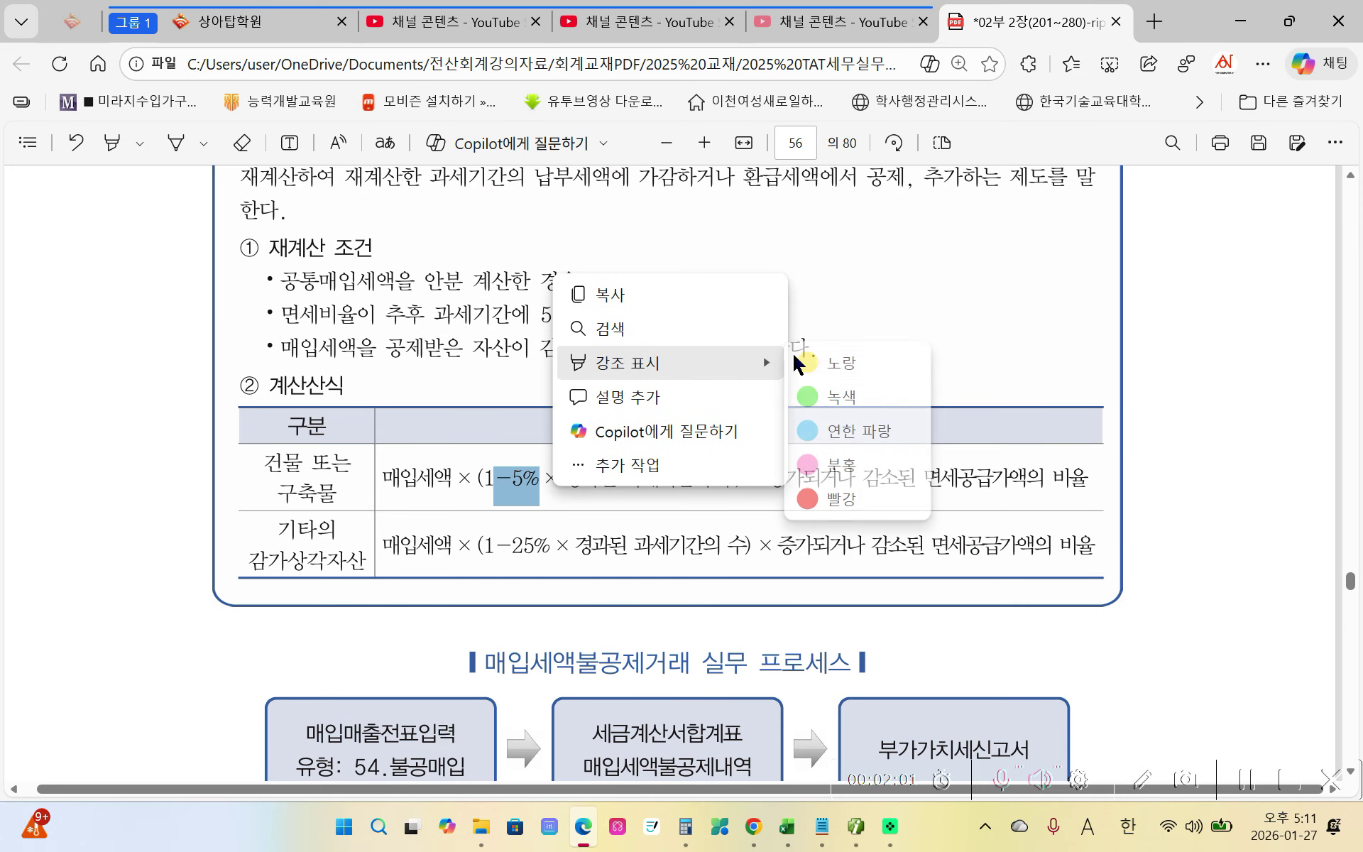
{"action": "left_click", "coordinate": [792, 360]}
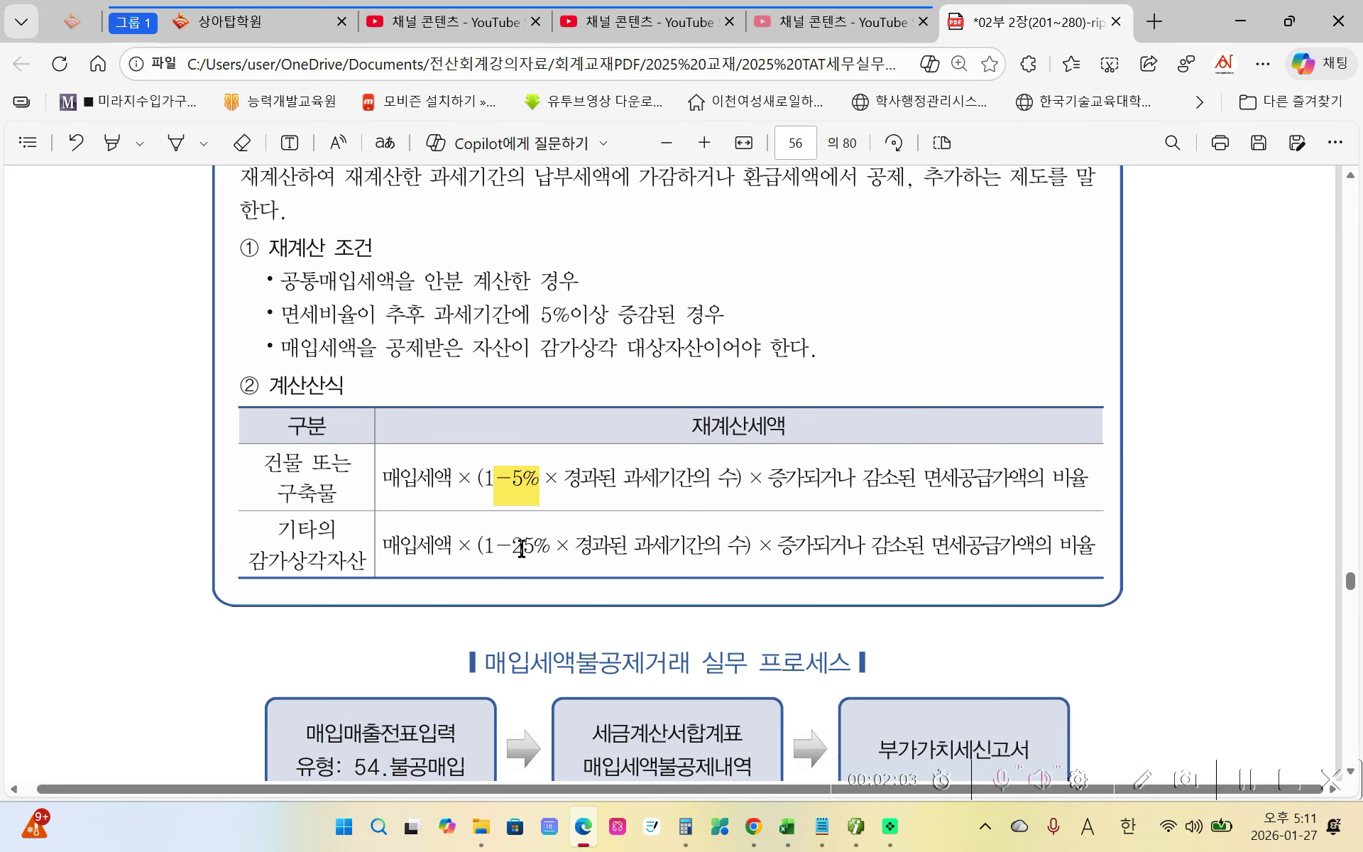
{"action": "left_click_drag", "start_coordinate": [509, 549], "coordinate": [551, 549]}
{"action": "mouse_move", "coordinate": [609, 433]}
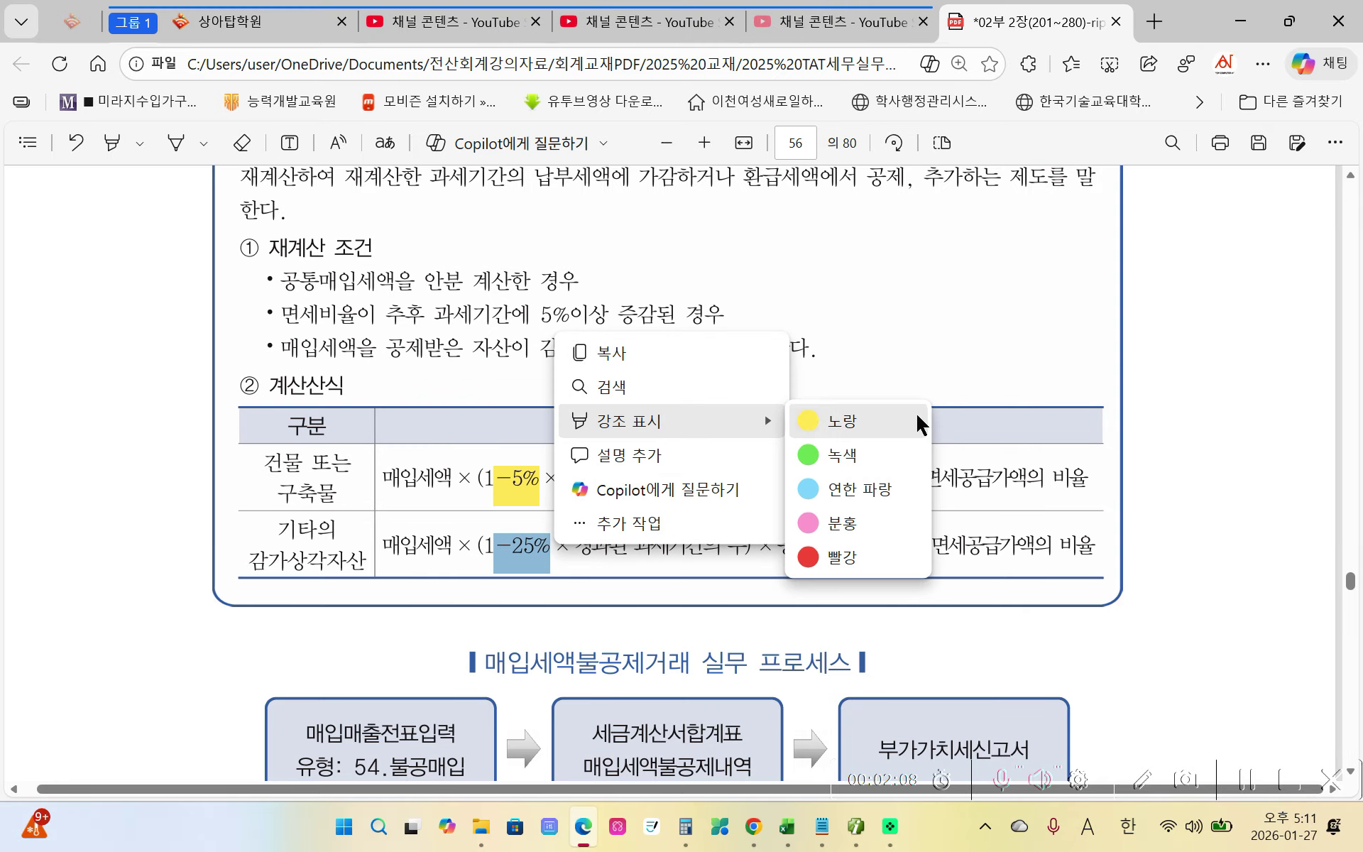
{"action": "left_click", "coordinate": [907, 422]}
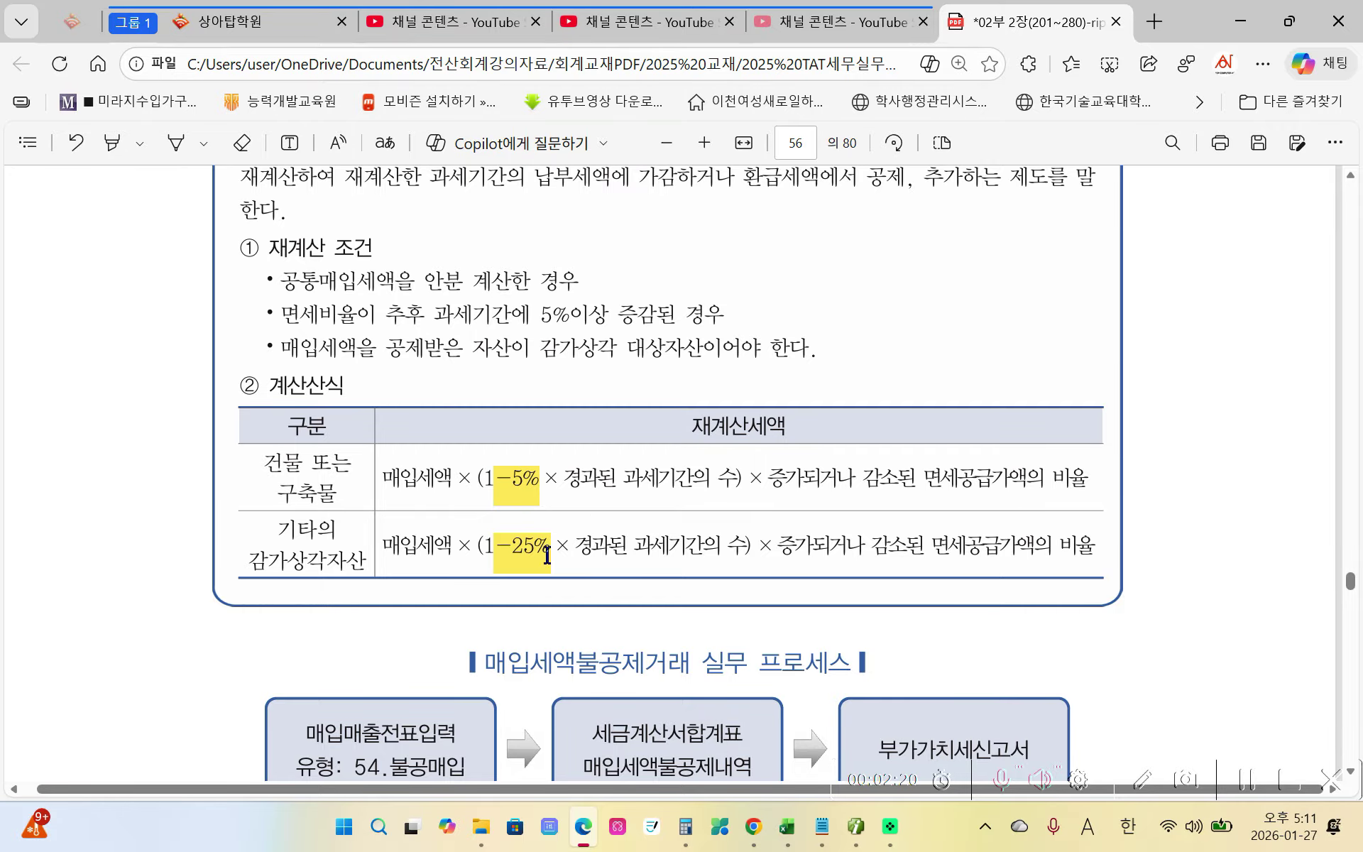
Highlight 54.불공매입 in yellow in the 매입매출전표입력 box of the 매입세액불공제거래 실무 프로세스 diagram
{"action": "scroll", "coordinate": [605, 547], "scroll_direction": "down", "scroll_amount": 3}
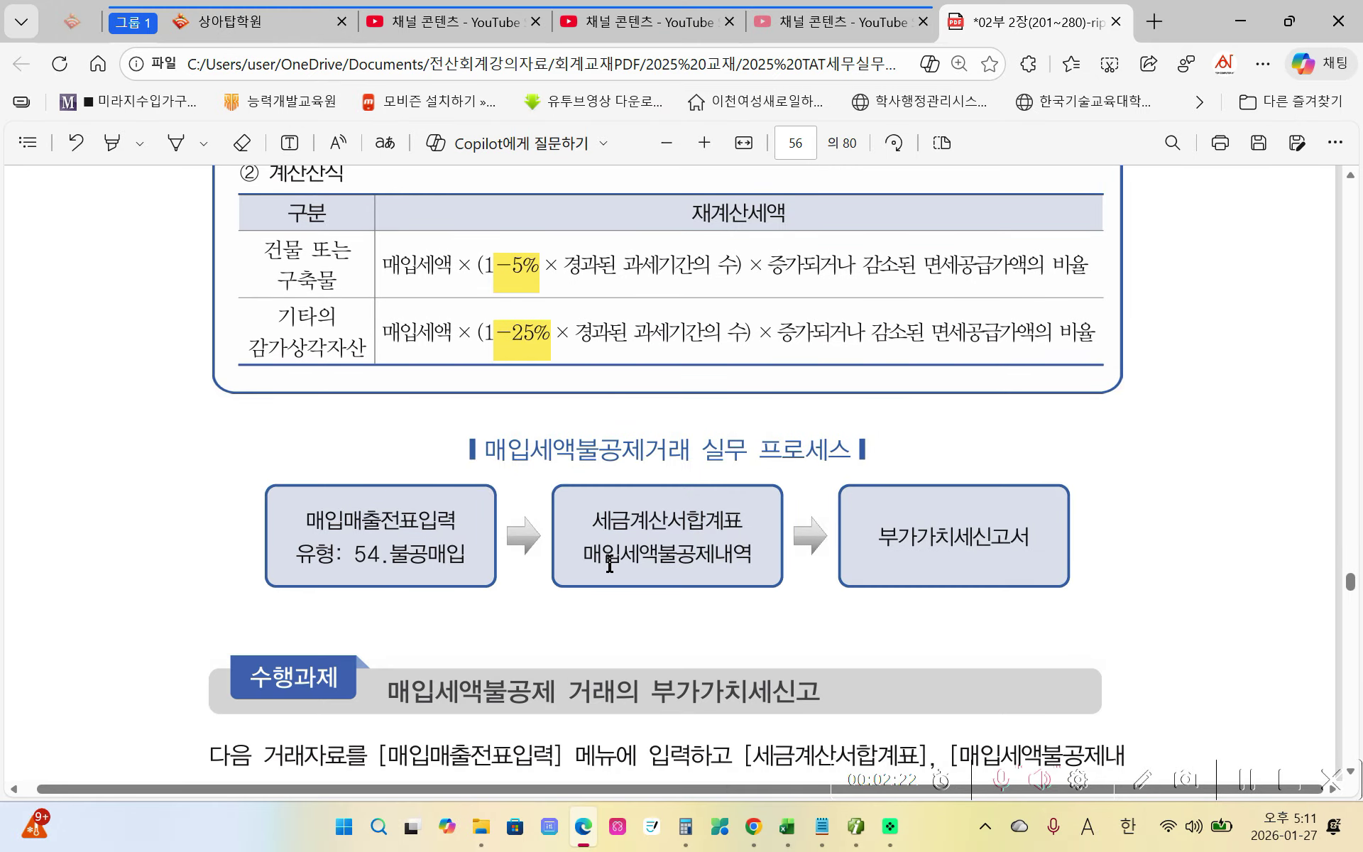
{"action": "scroll", "coordinate": [610, 565], "scroll_direction": "down", "scroll_amount": 2}
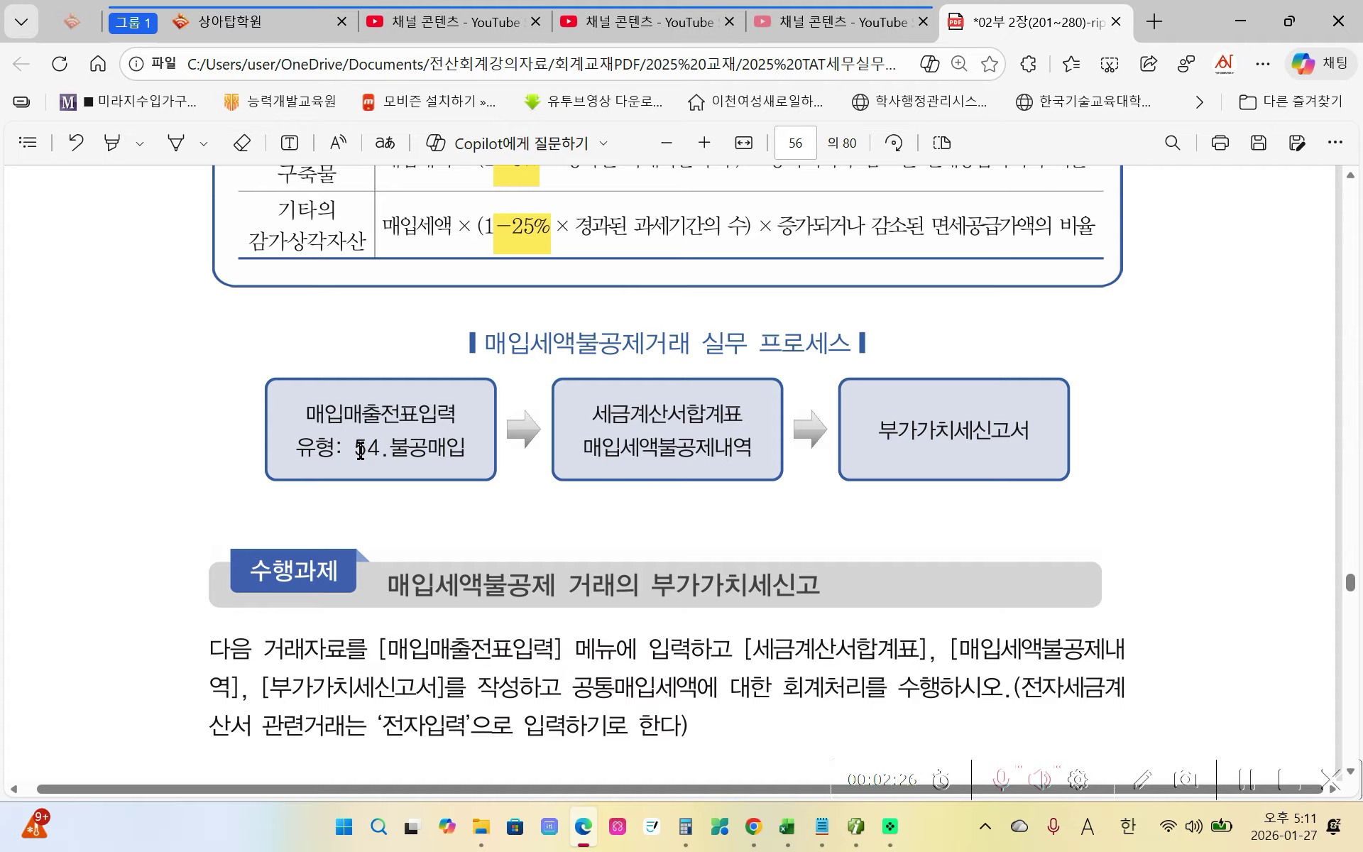
{"action": "left_click_drag", "start_coordinate": [358, 451], "coordinate": [467, 441]}
{"action": "right_click", "coordinate": [467, 441]}
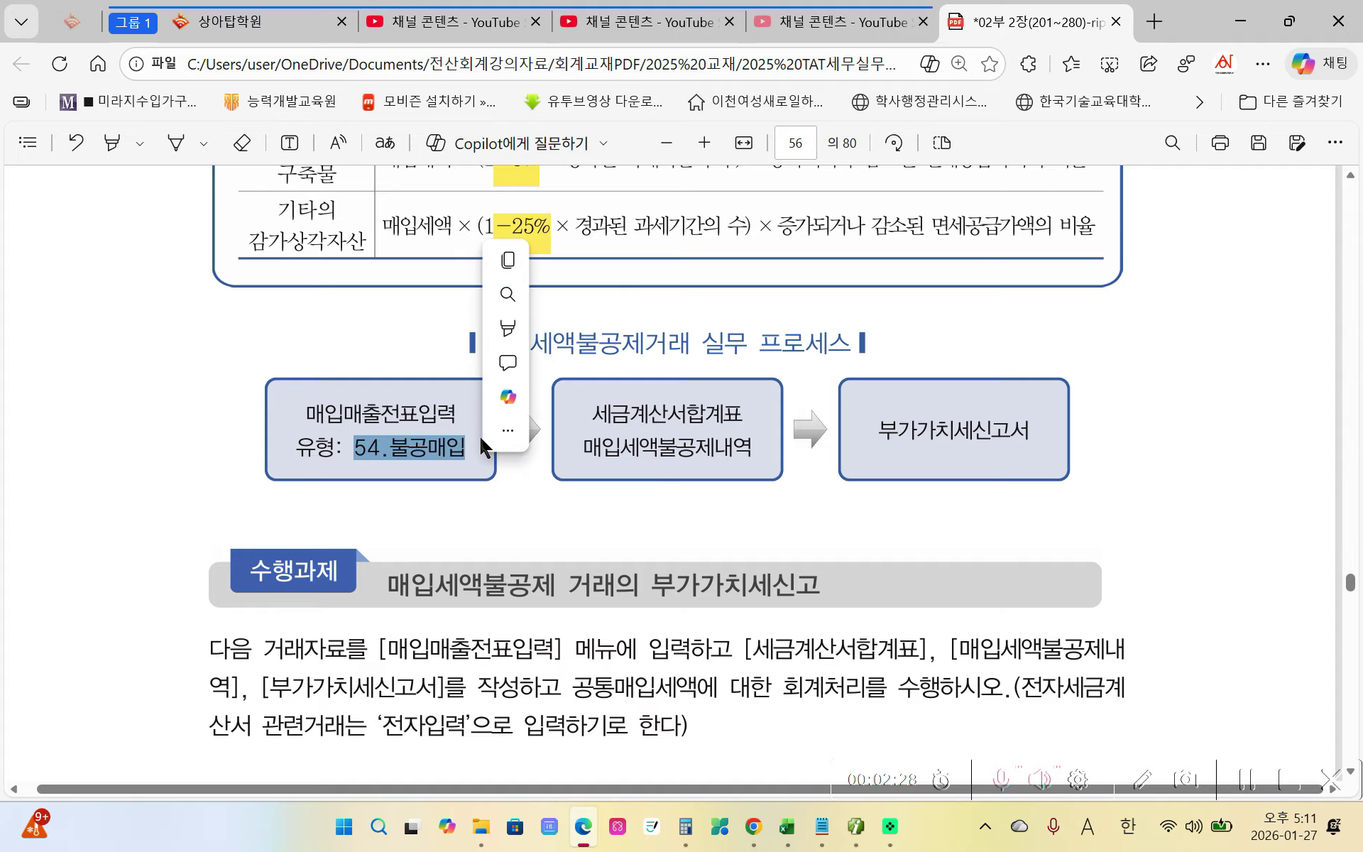
{"action": "mouse_move", "coordinate": [538, 334]}
{"action": "left_click", "coordinate": [773, 328]}
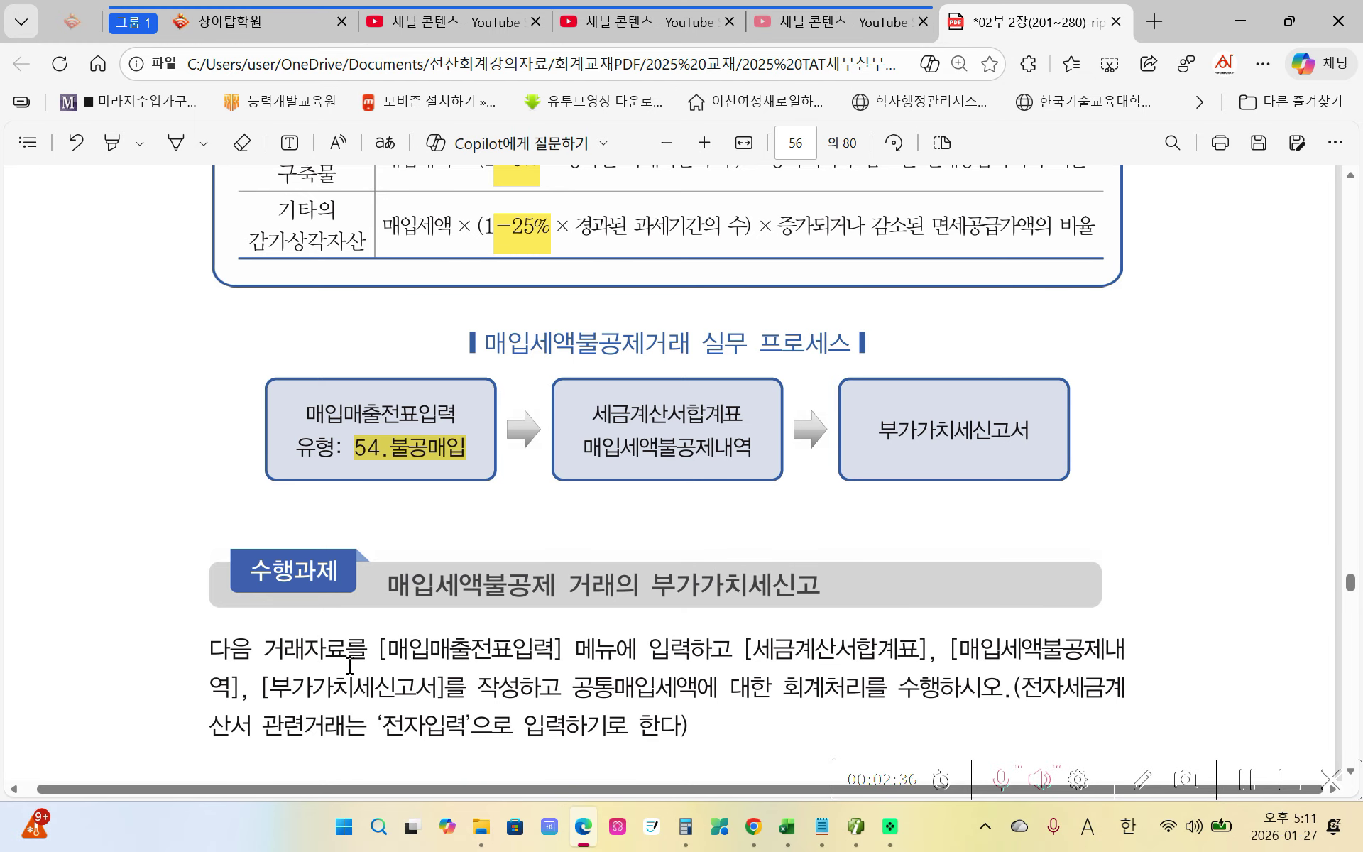
Highlight 공통매입세액 in yellow and also highlight 전자입력 in the 수행과제 instructions
{"action": "scroll", "coordinate": [366, 655], "scroll_direction": "down", "scroll_amount": 3}
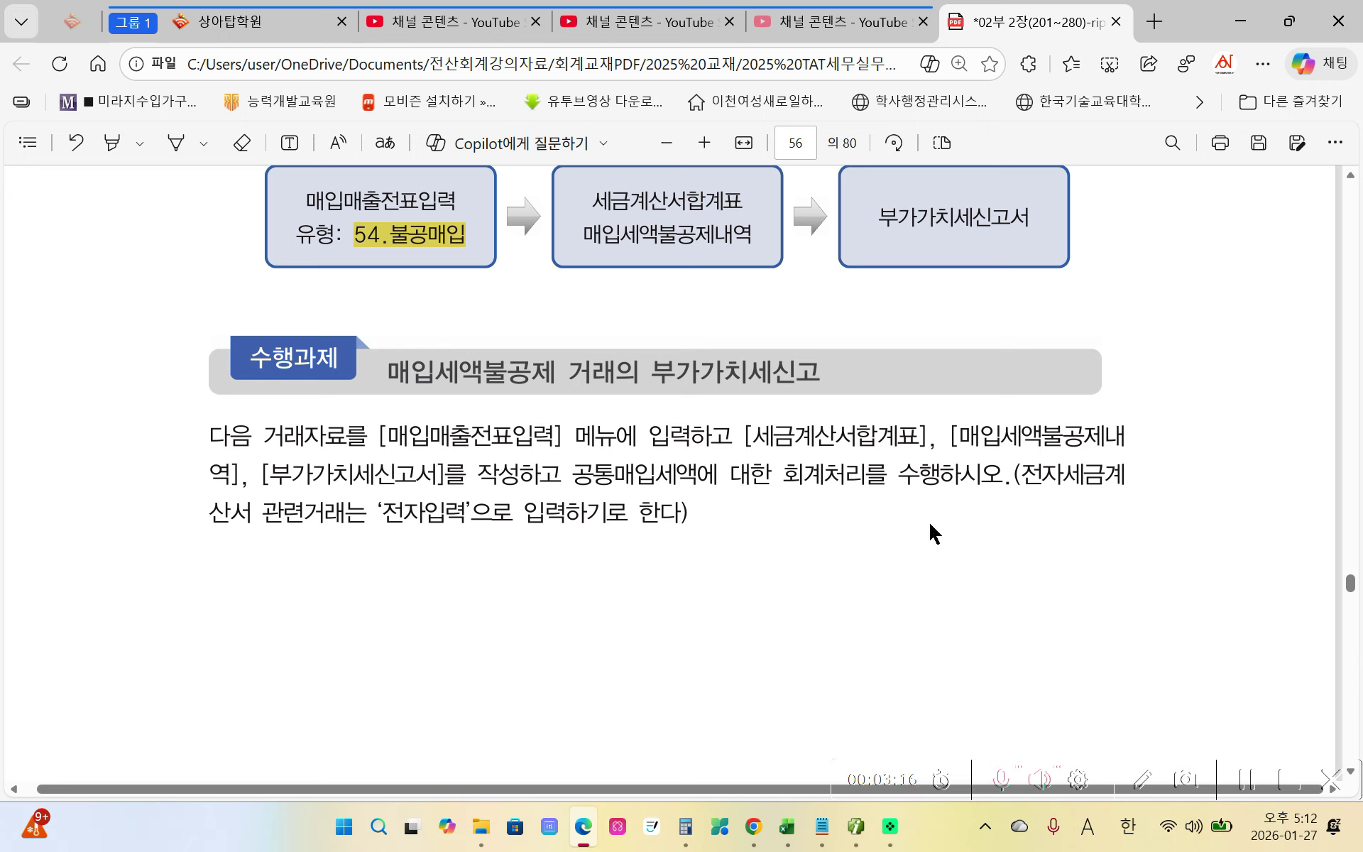
{"action": "left_click_drag", "start_coordinate": [574, 474], "coordinate": [697, 476]}
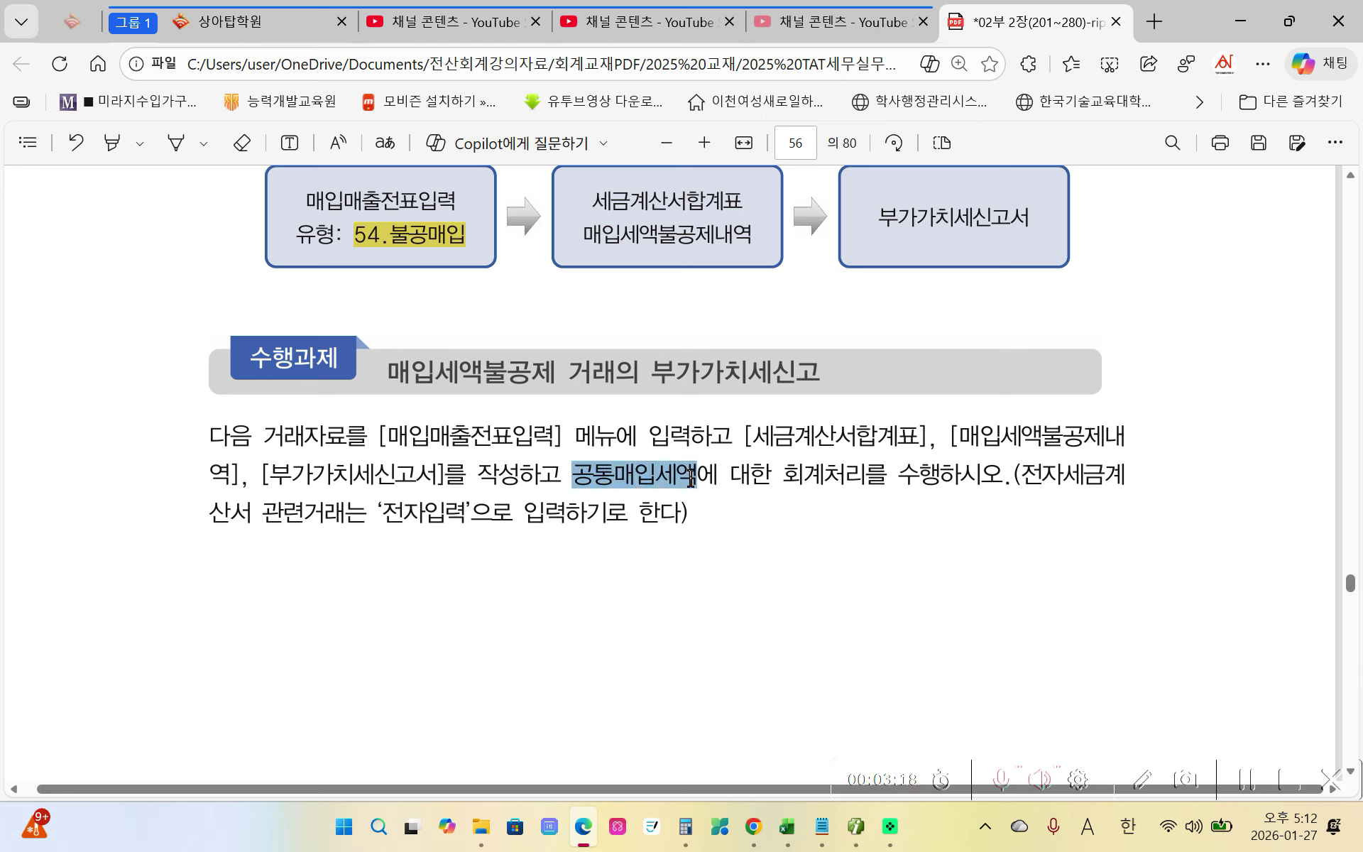
{"action": "mouse_move", "coordinate": [725, 362]}
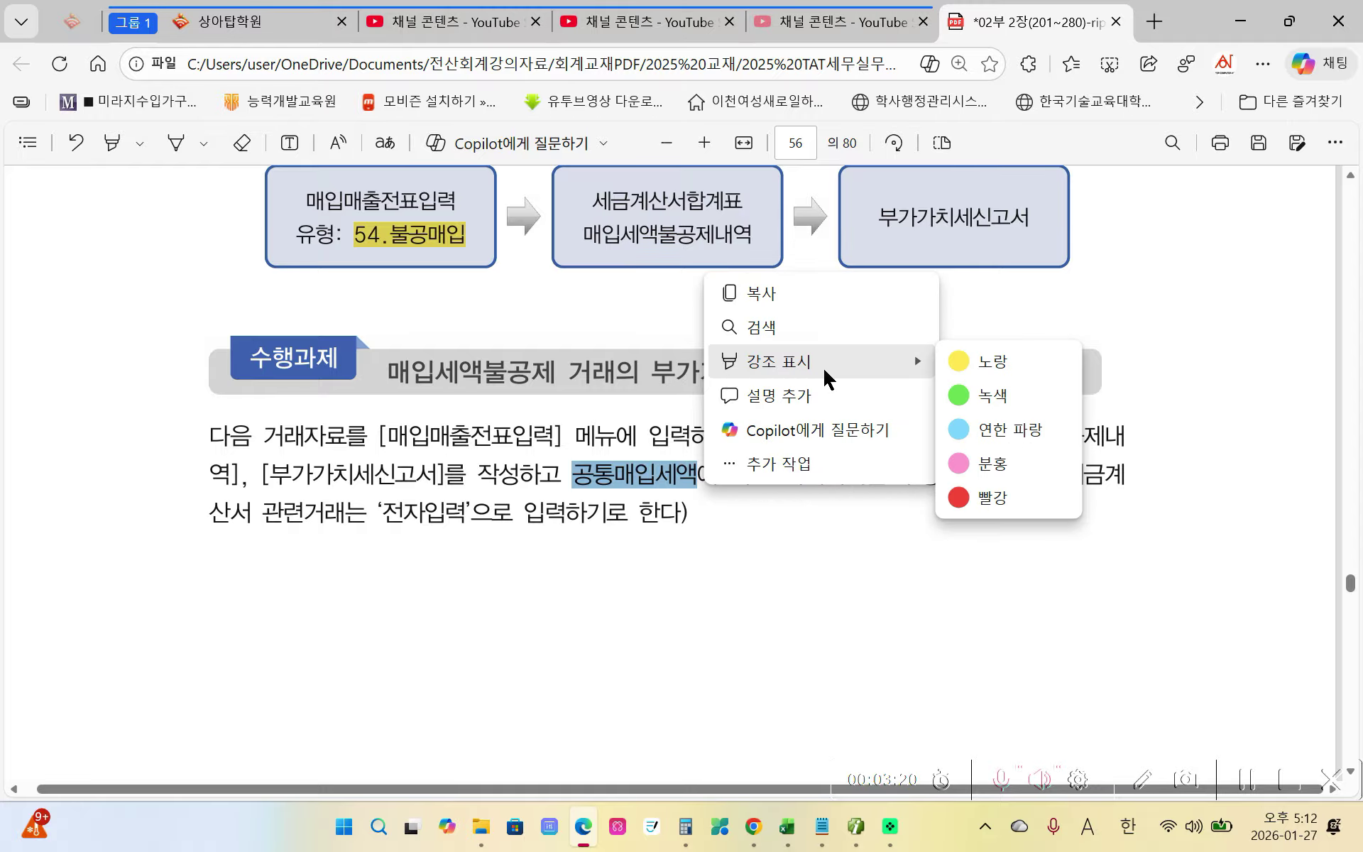
{"action": "left_click", "coordinate": [923, 361]}
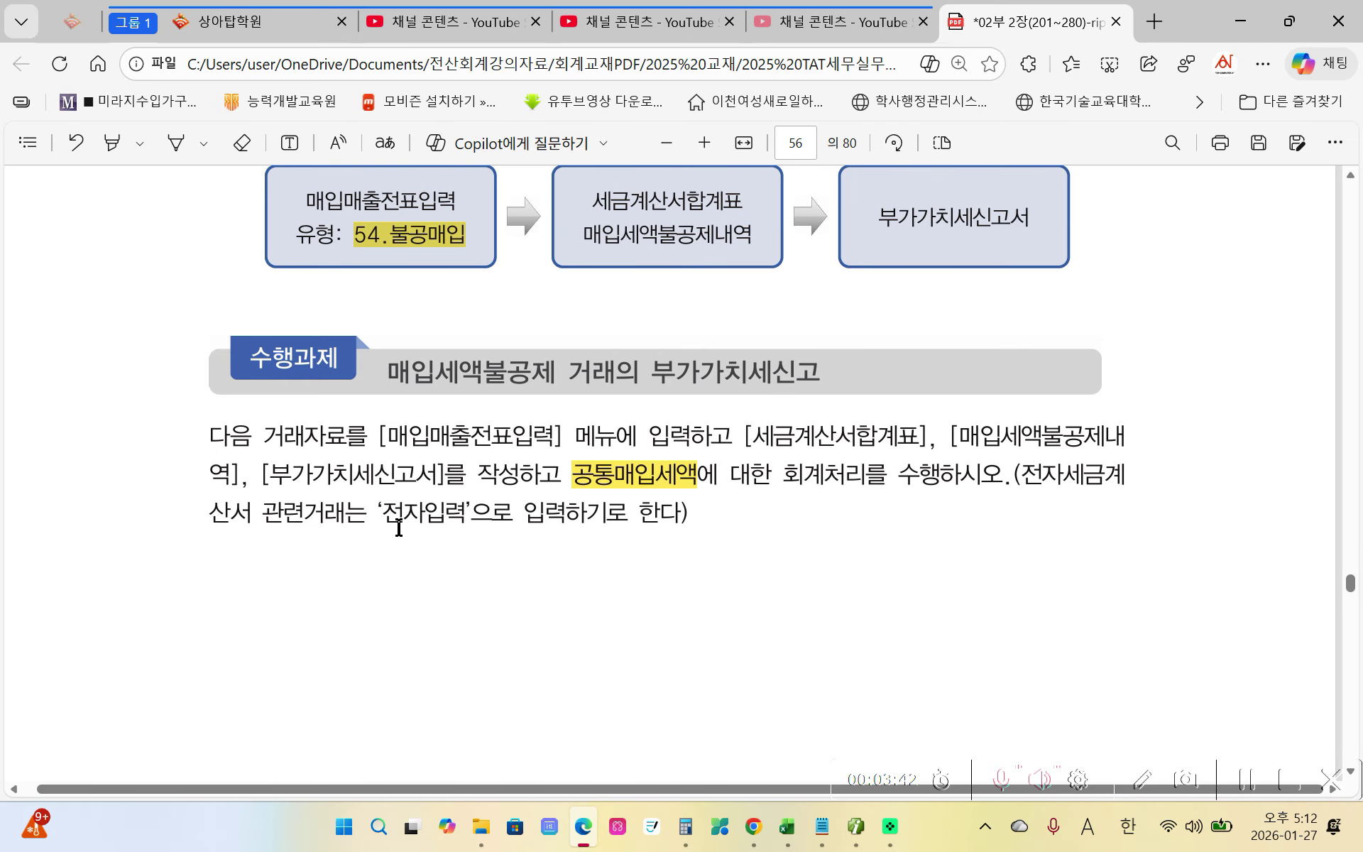
{"action": "left_click_drag", "start_coordinate": [383, 512], "coordinate": [475, 516]}
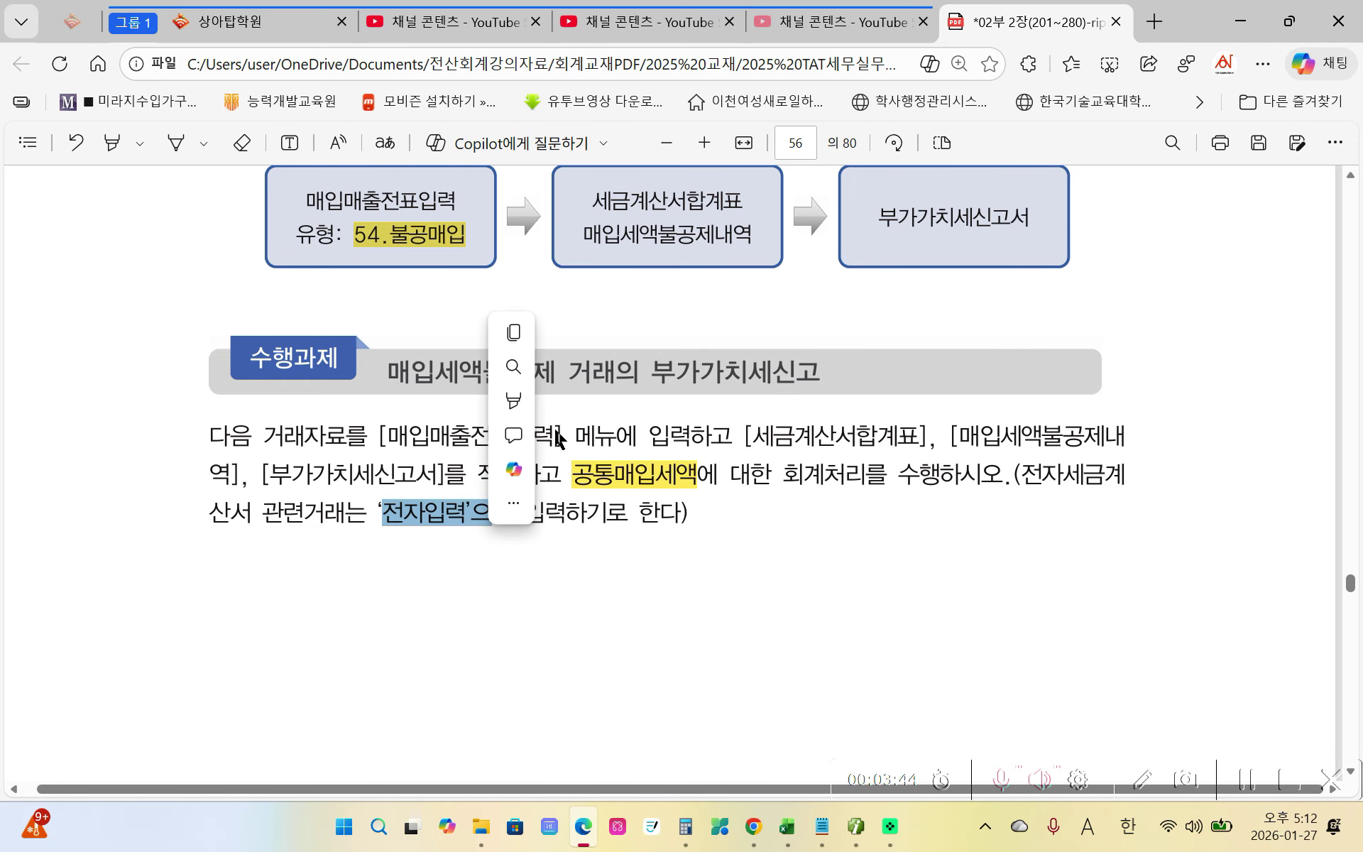
{"action": "mouse_move", "coordinate": [505, 373]}
{"action": "left_click", "coordinate": [724, 372]}
Highlight 출처에 선물할 선물세트 in yellow in the description of transaction 1 on page 57
{"action": "scroll", "coordinate": [497, 522], "scroll_direction": "down", "scroll_amount": 10}
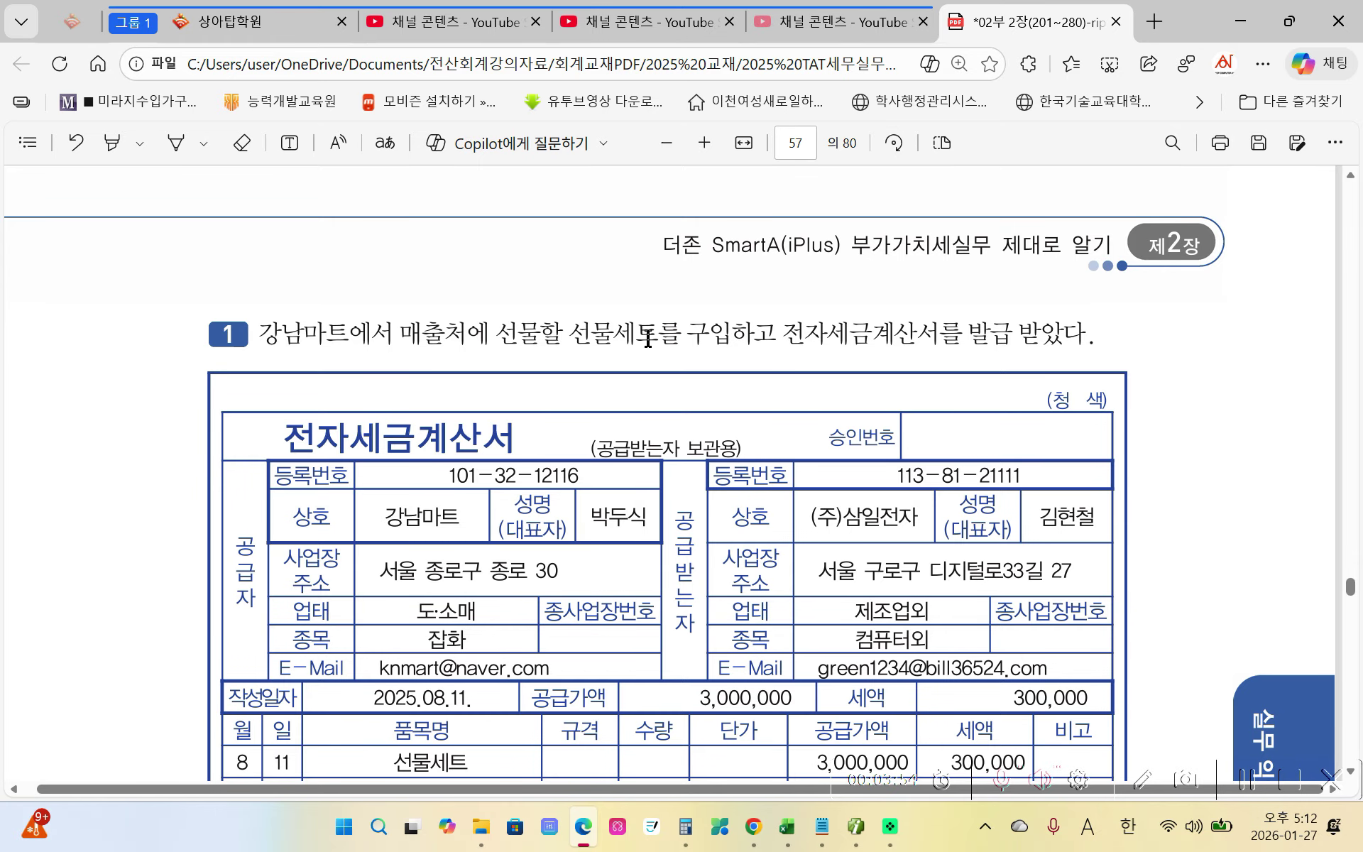
{"action": "left_click_drag", "start_coordinate": [658, 335], "coordinate": [414, 344]}
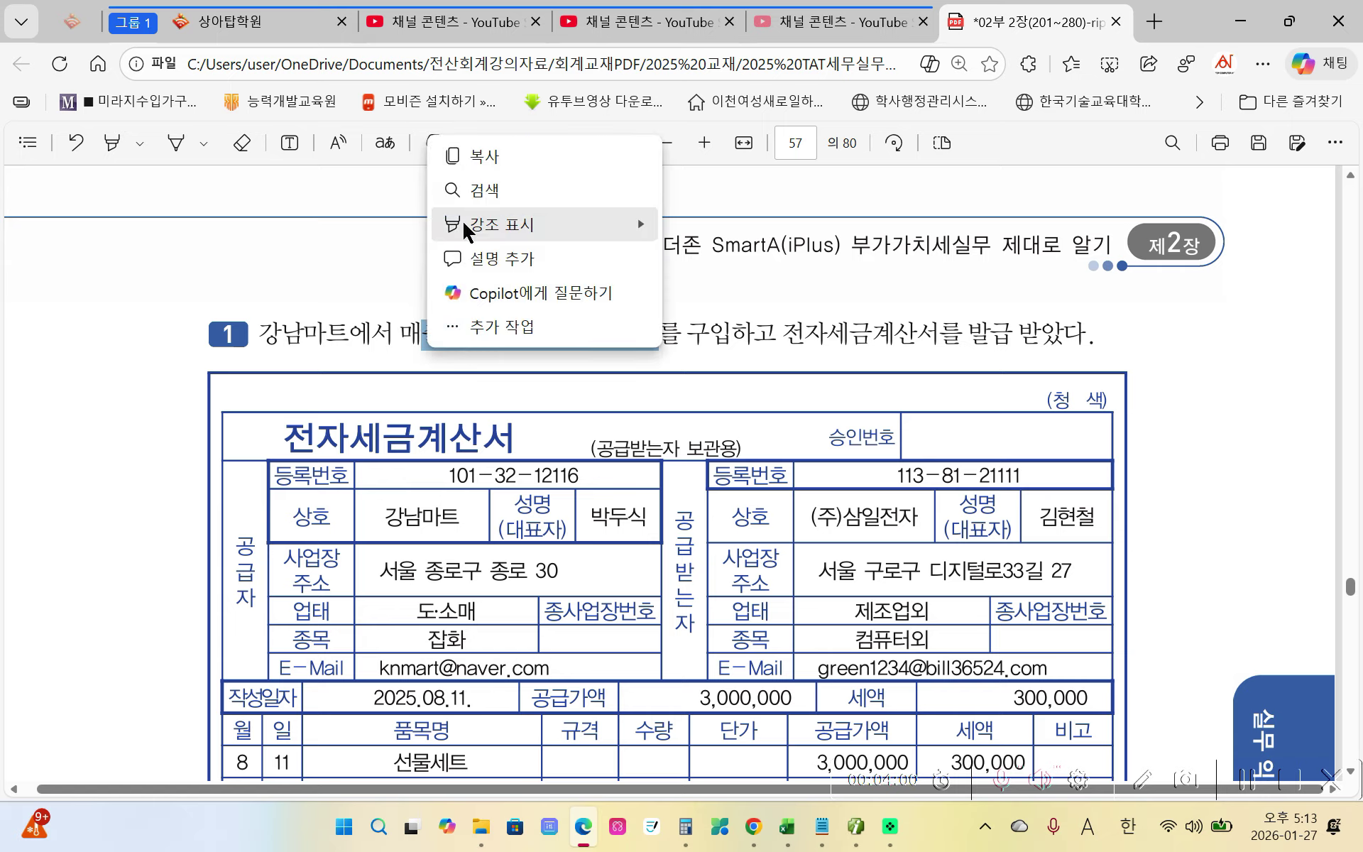
{"action": "mouse_move", "coordinate": [509, 225]}
{"action": "left_click", "coordinate": [685, 228]}
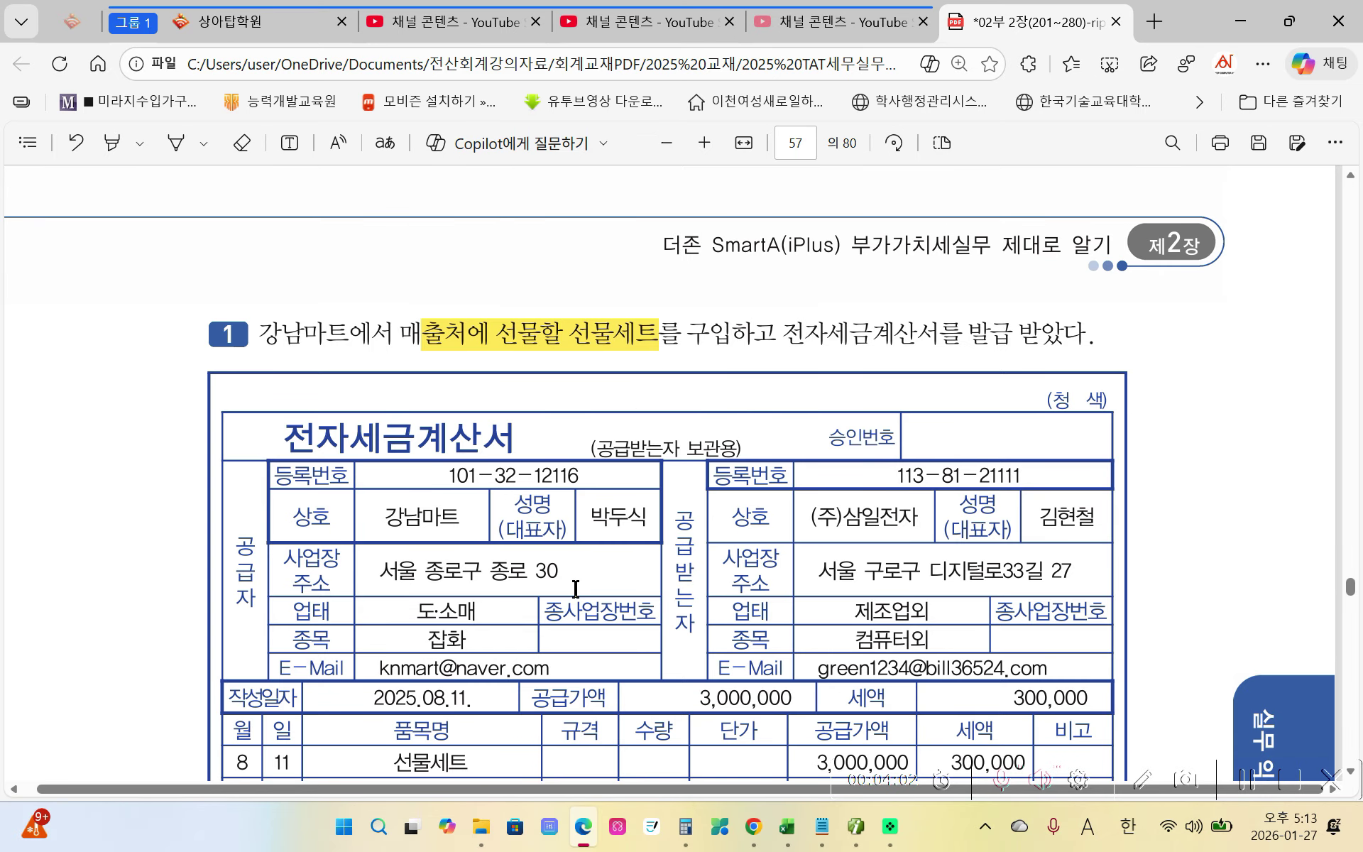
Highlight the 세액 amount 300,000 on the 선물세트 line of transaction 1's 전자세금계산서 in yellow
{"action": "scroll", "coordinate": [550, 533], "scroll_direction": "down", "scroll_amount": 2}
{"action": "scroll", "coordinate": [550, 534], "scroll_direction": "down", "scroll_amount": 1}
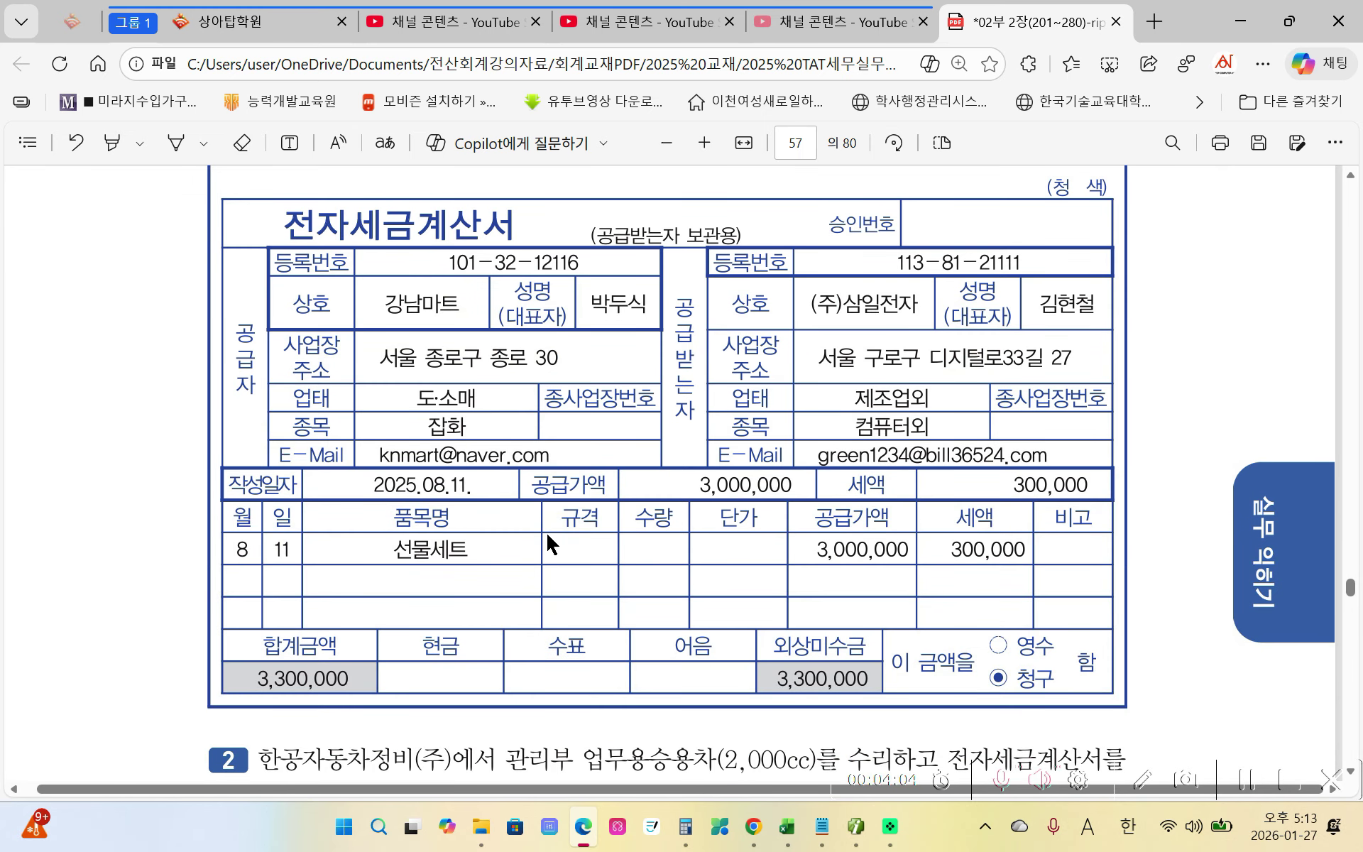
{"action": "scroll", "coordinate": [576, 552], "scroll_direction": "up", "scroll_amount": 2}
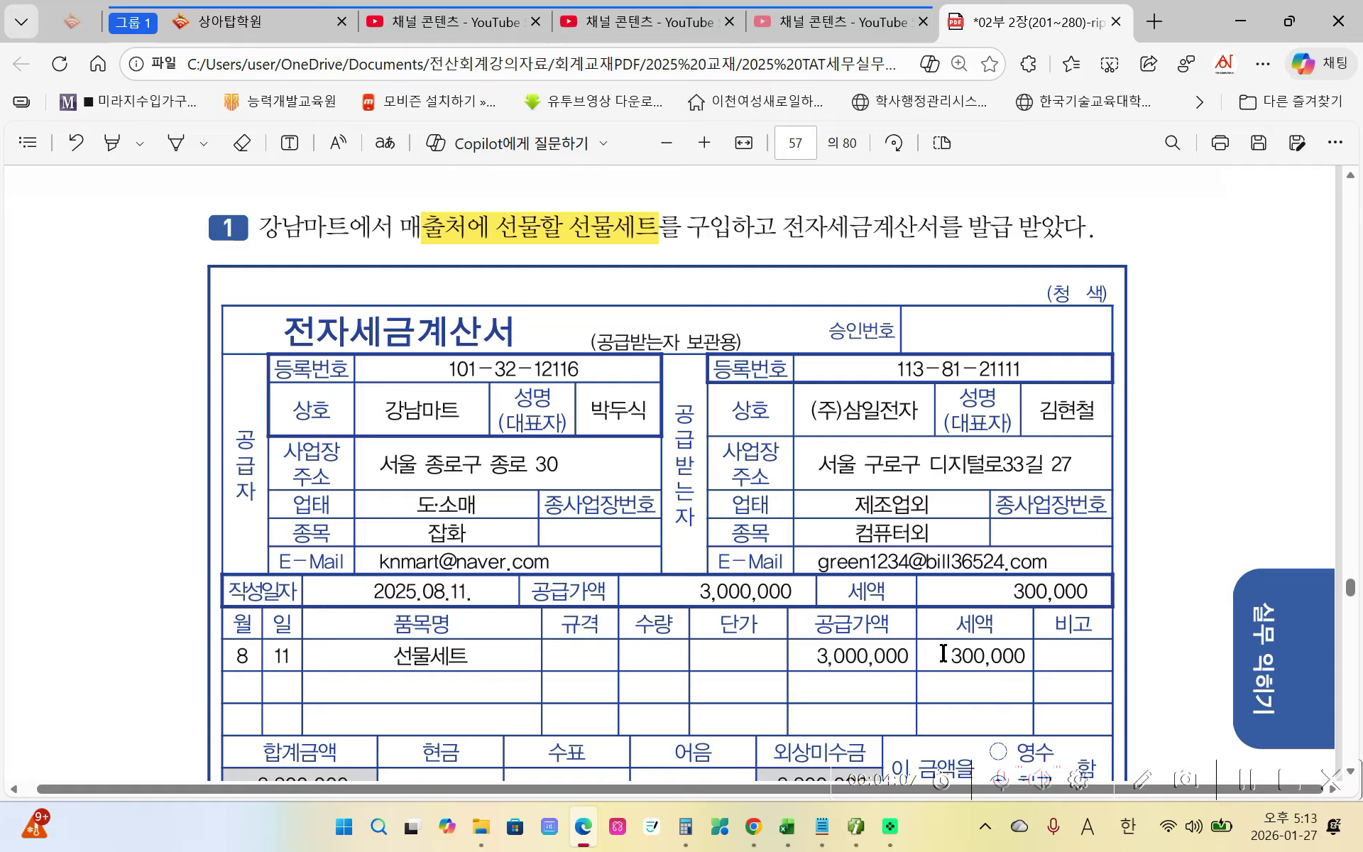
{"action": "left_click_drag", "start_coordinate": [946, 653], "coordinate": [1032, 664]}
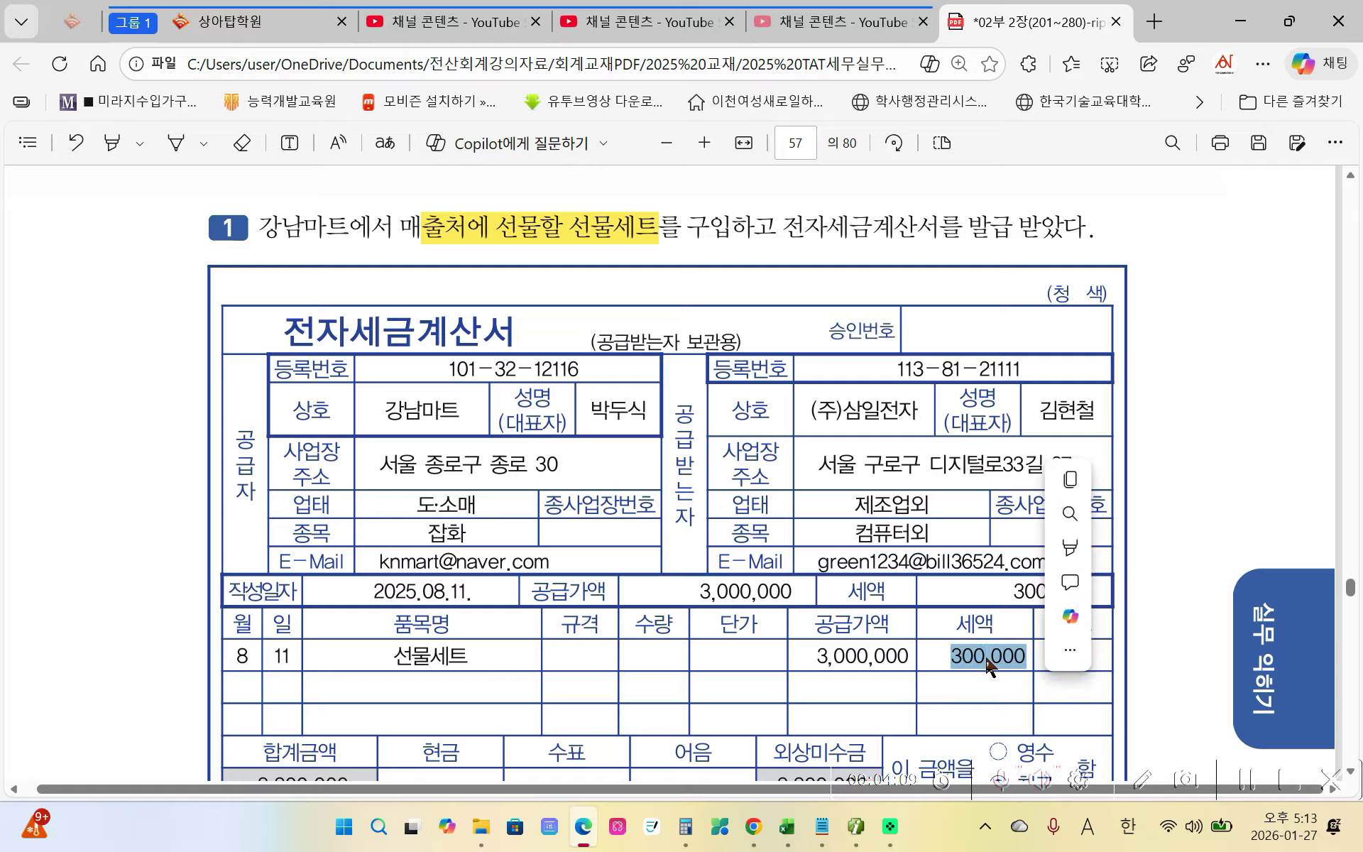
{"action": "right_click", "coordinate": [1078, 535]}
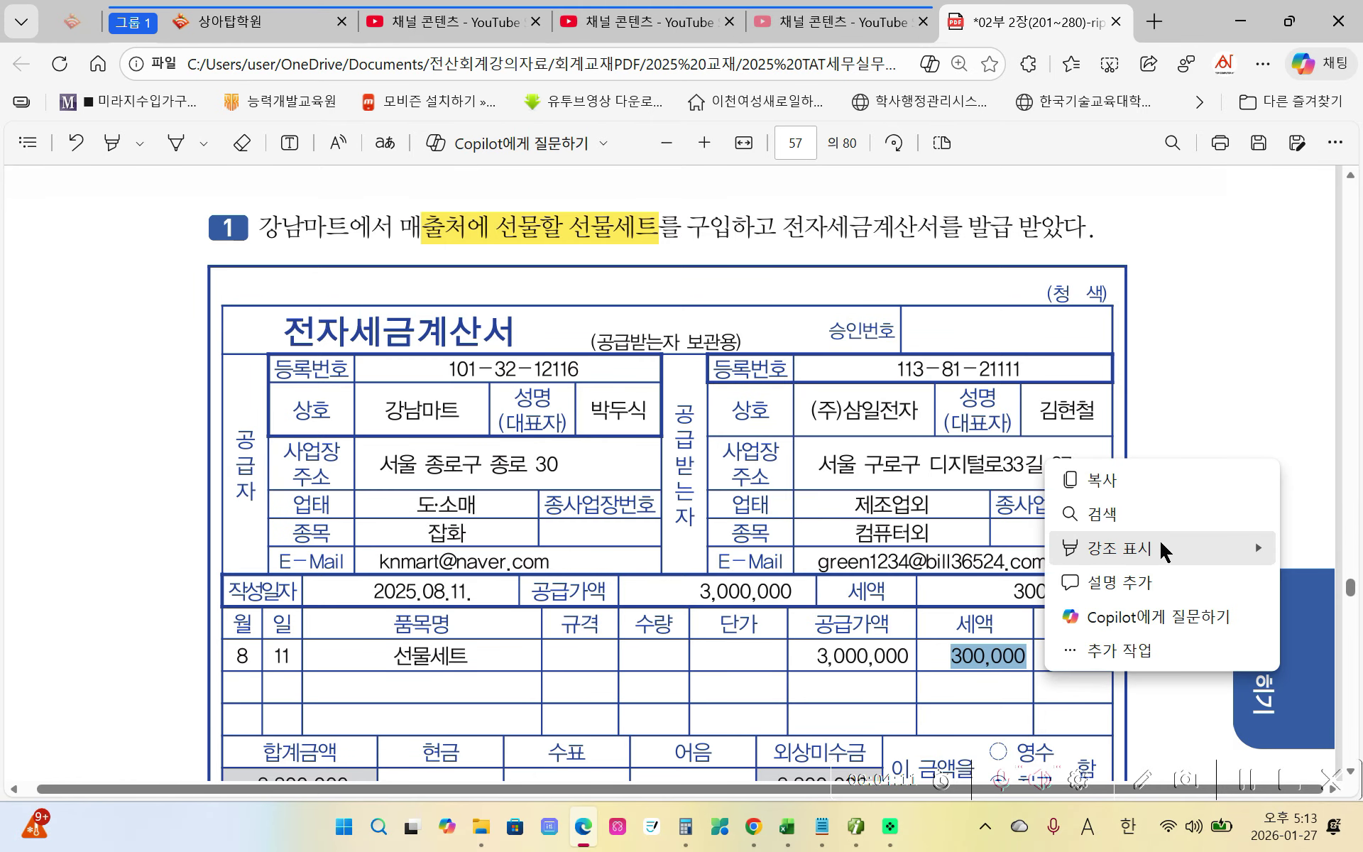
{"action": "mouse_move", "coordinate": [1136, 551]}
{"action": "left_click", "coordinate": [990, 558]}
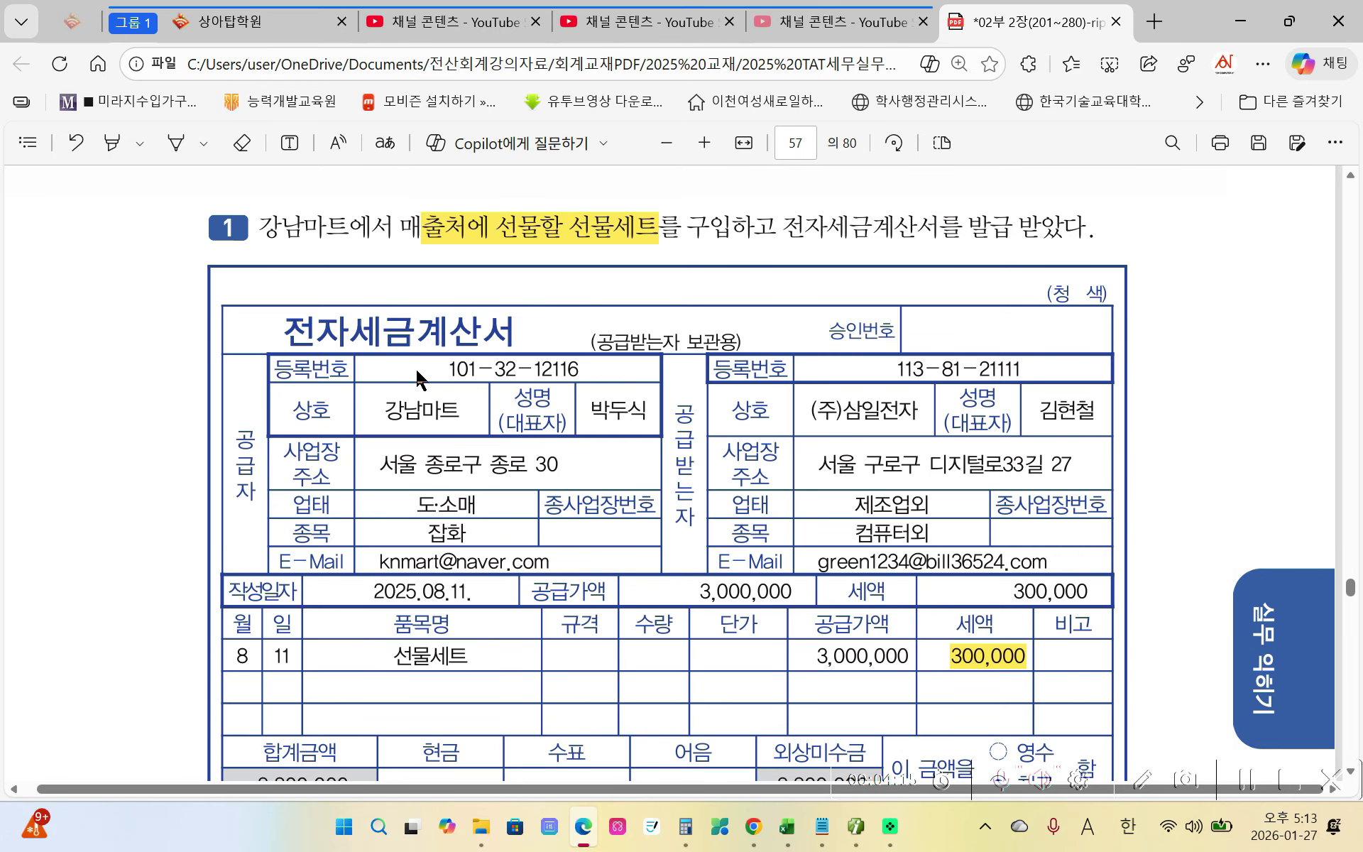
Switch to the SmartA accounting program, close 합계잔액시산표, and start a new 매입매출전표입력 entry dated August 11
{"action": "scroll", "coordinate": [330, 456], "scroll_direction": "down", "scroll_amount": 1}
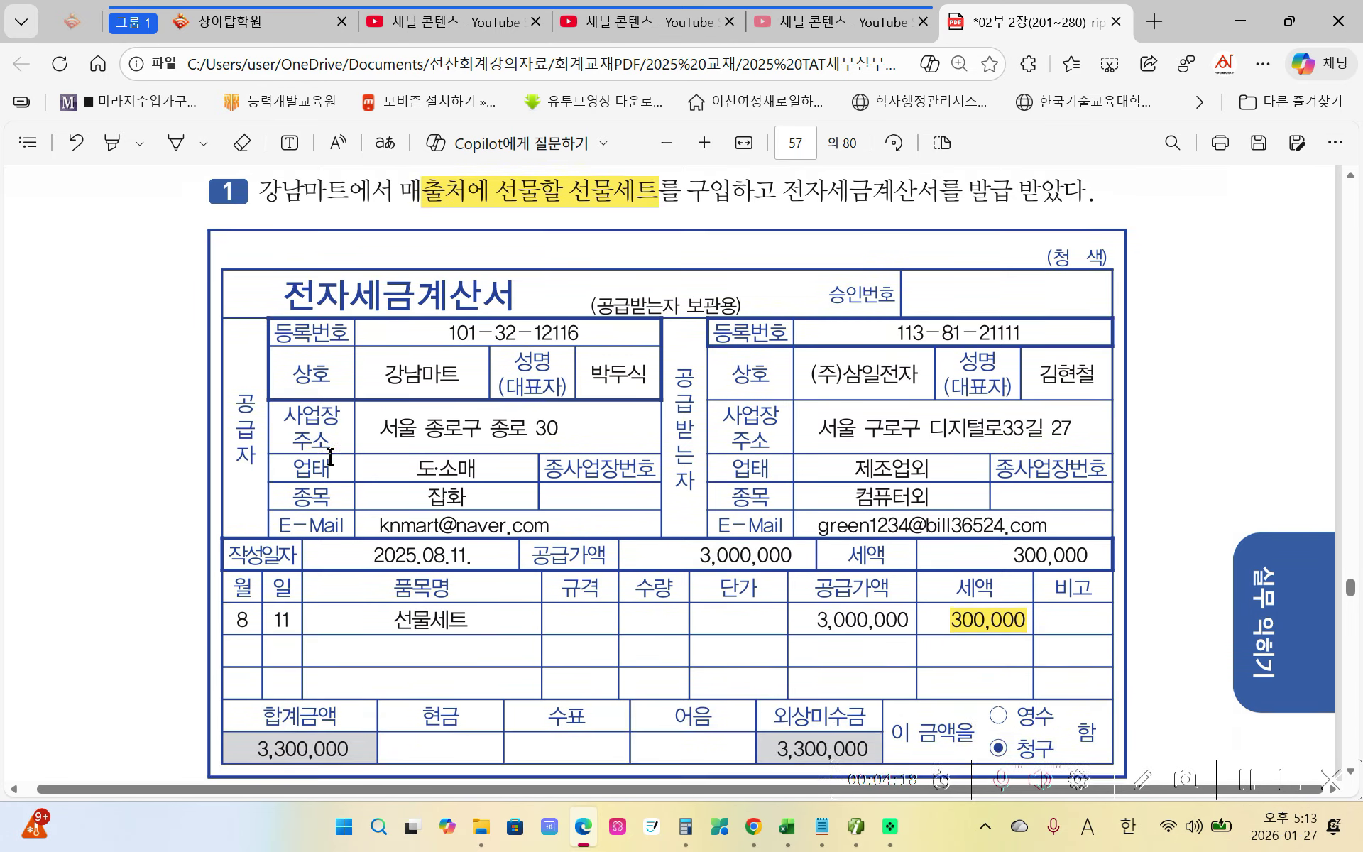
{"action": "scroll", "coordinate": [330, 456], "scroll_direction": "down", "scroll_amount": 2}
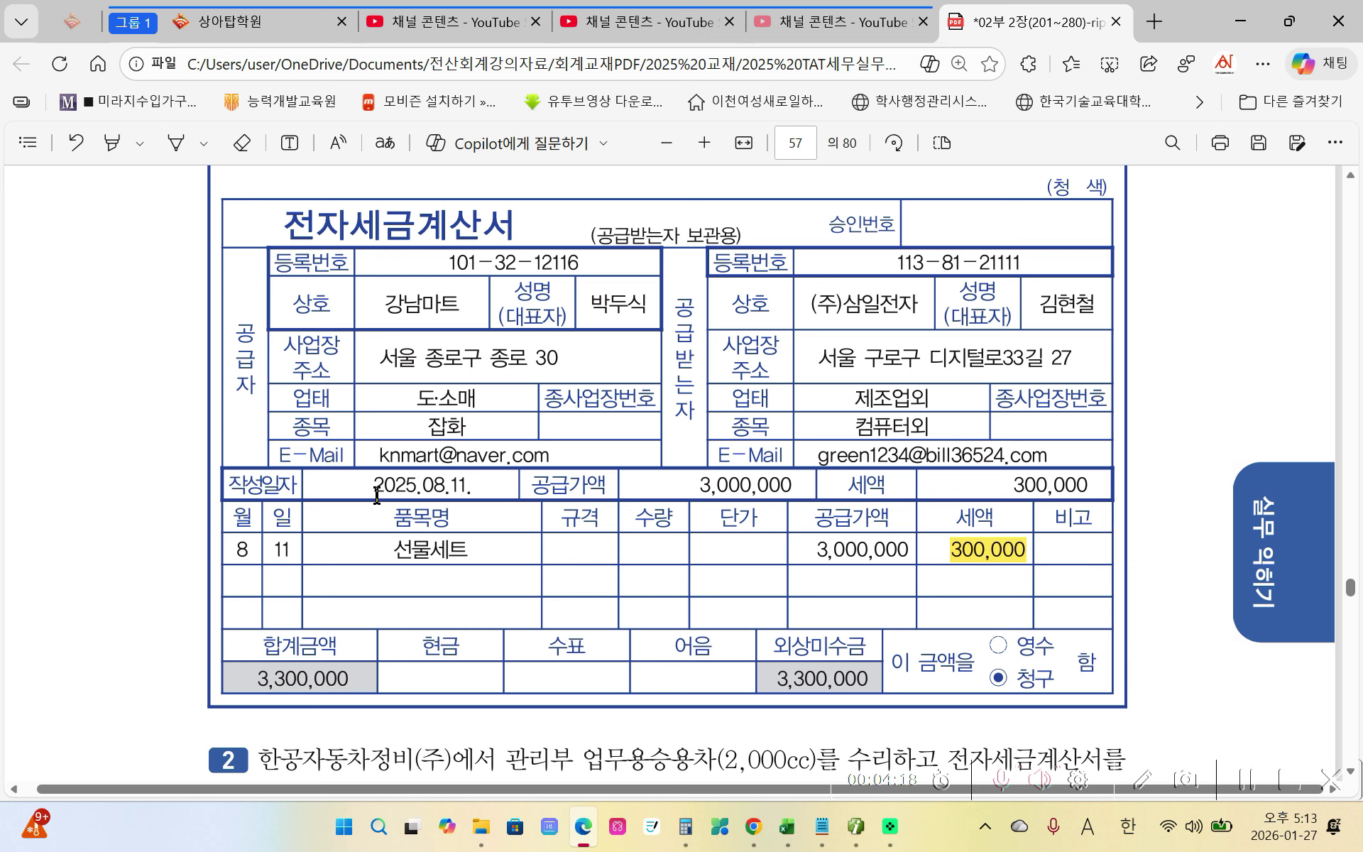
{"action": "left_click", "coordinate": [861, 836]}
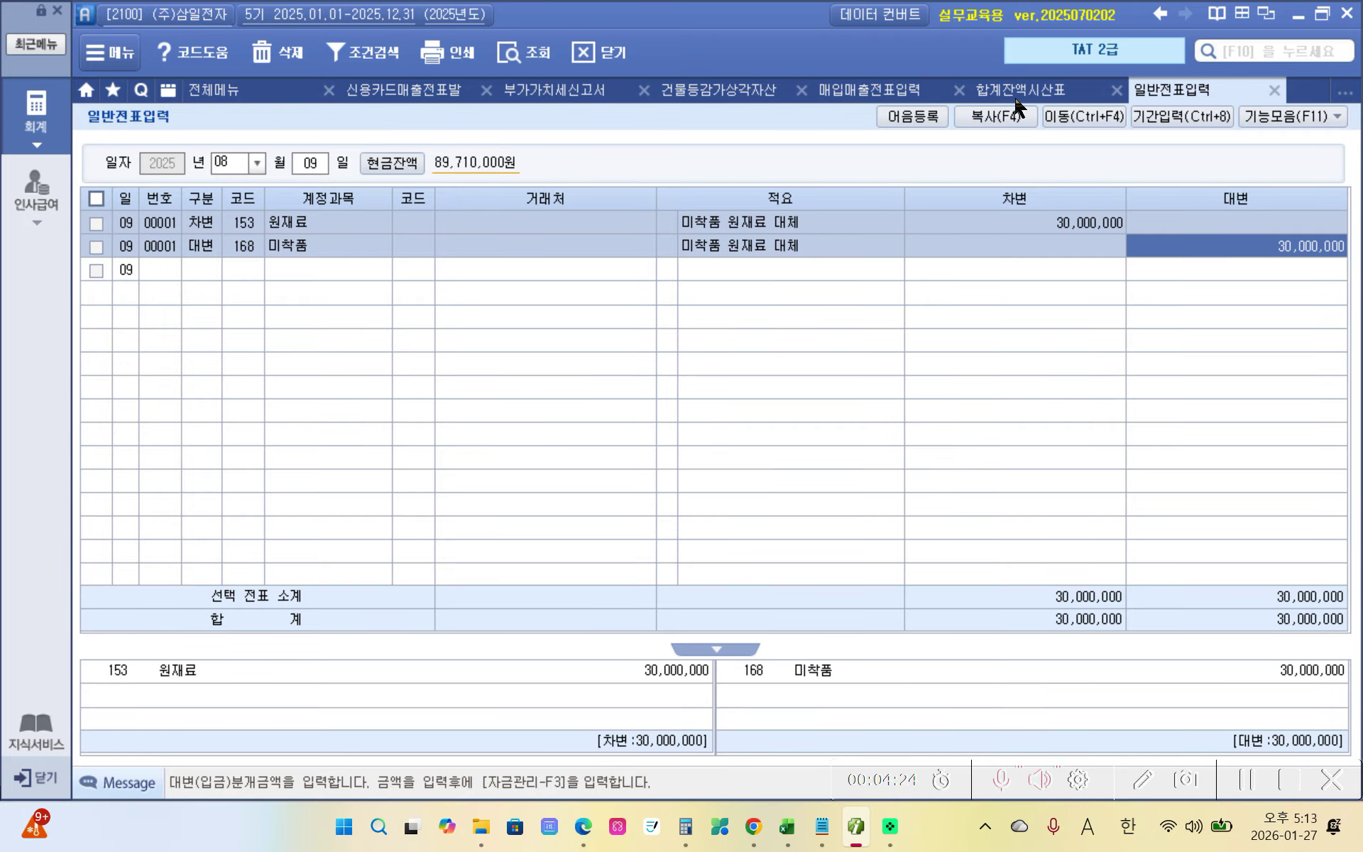
{"action": "left_click", "coordinate": [1116, 89]}
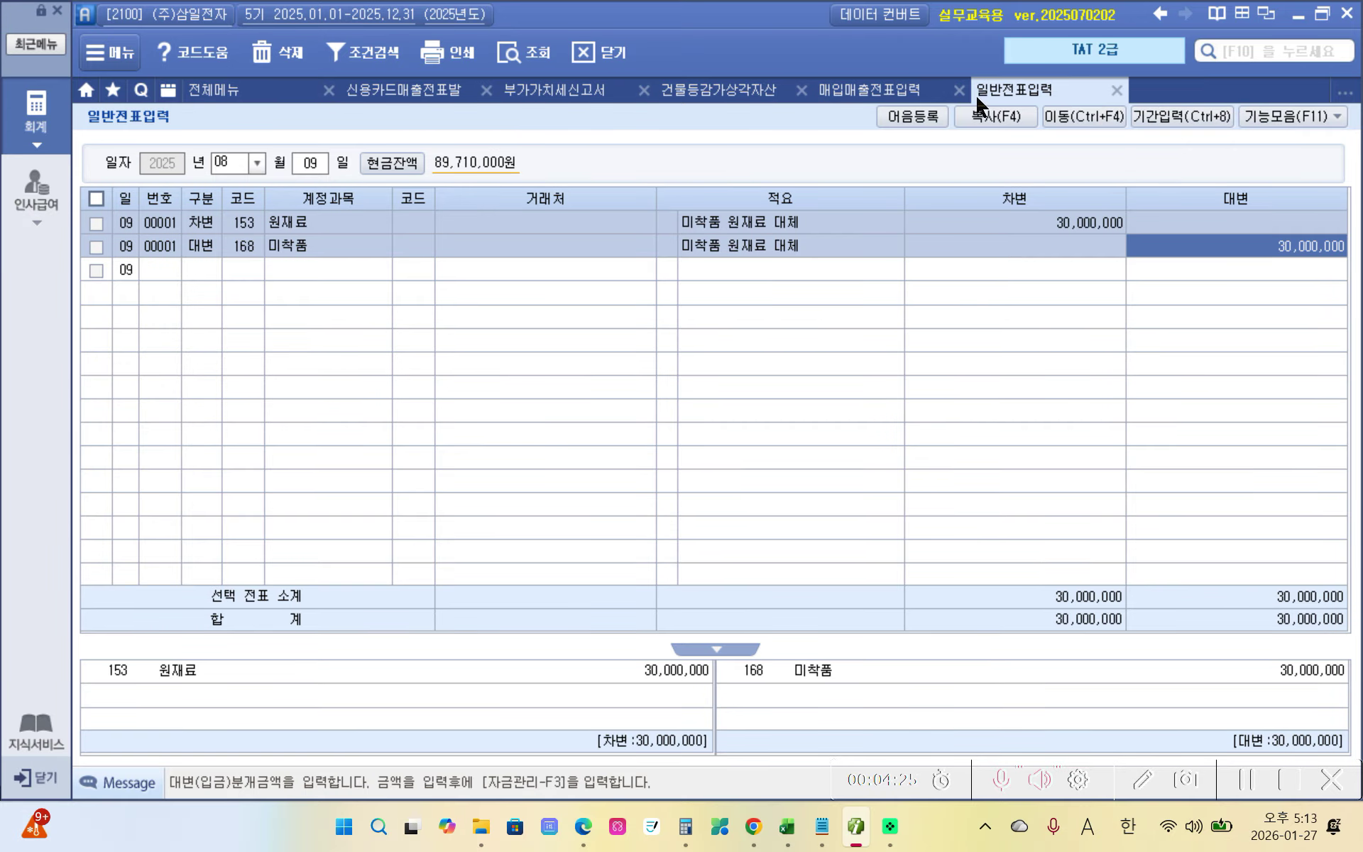
{"action": "left_click", "coordinate": [872, 97]}
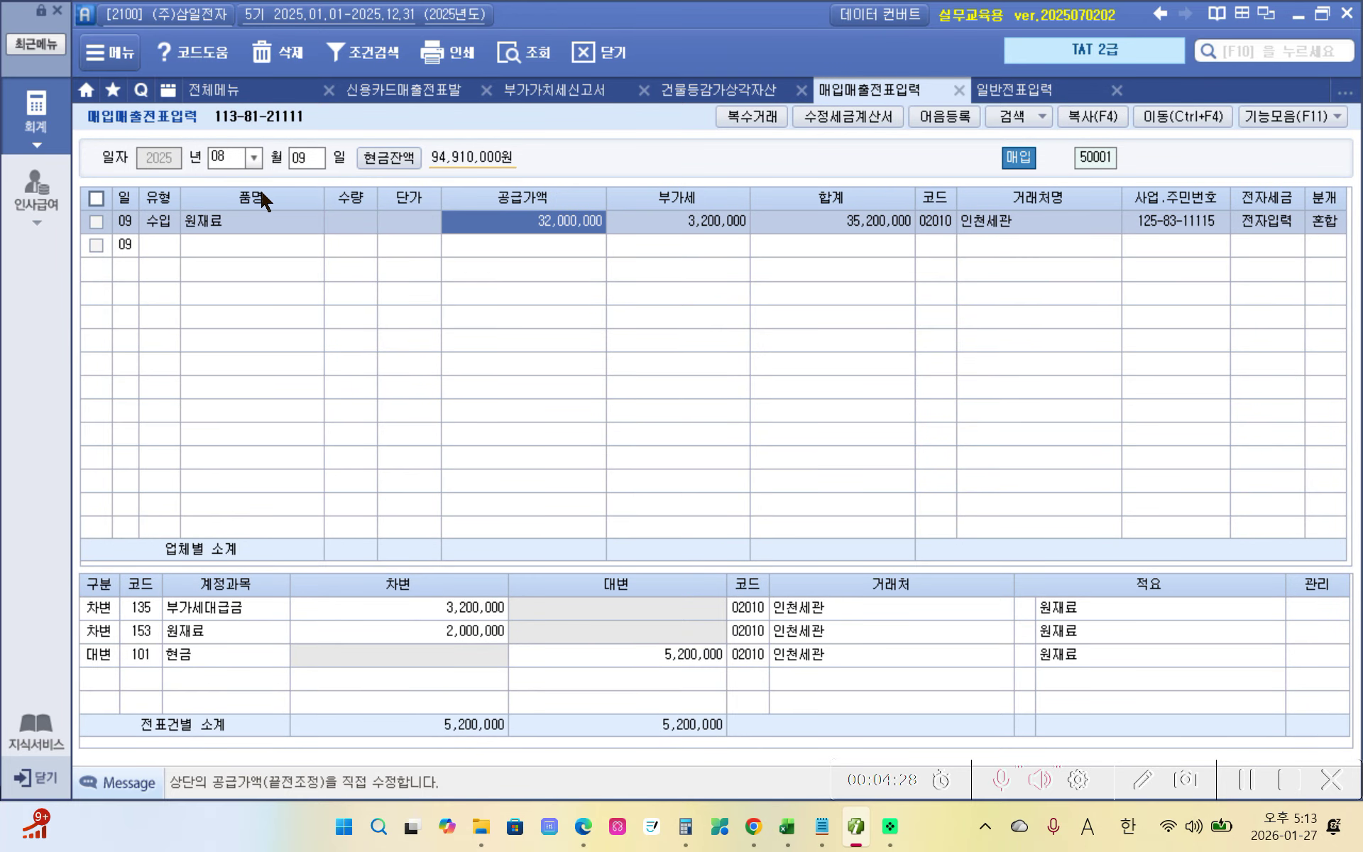
{"action": "left_click", "coordinate": [294, 160]}
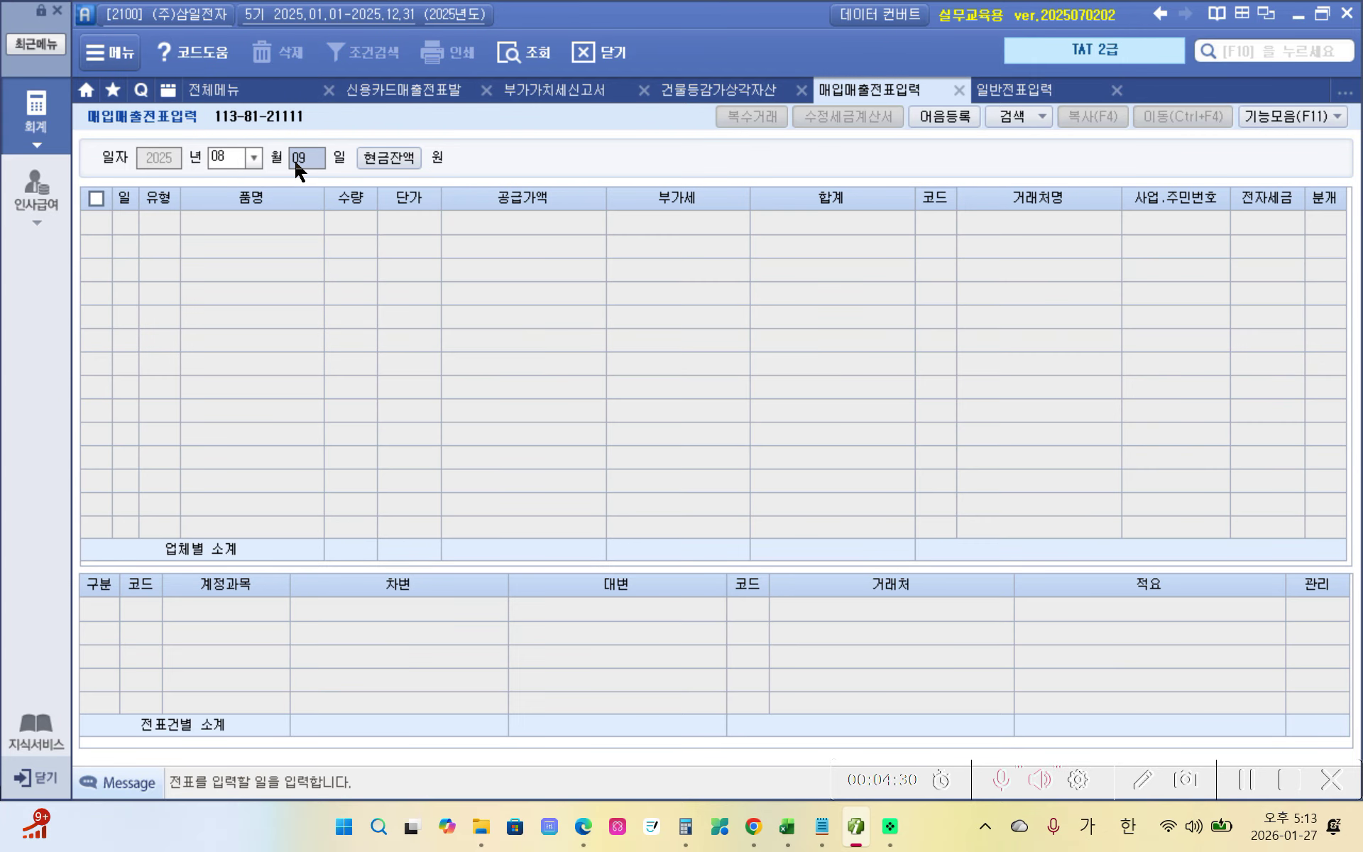
{"action": "type", "text": "11"}
{"action": "key", "text": "Return"}
{"action": "key", "text": "Return"}
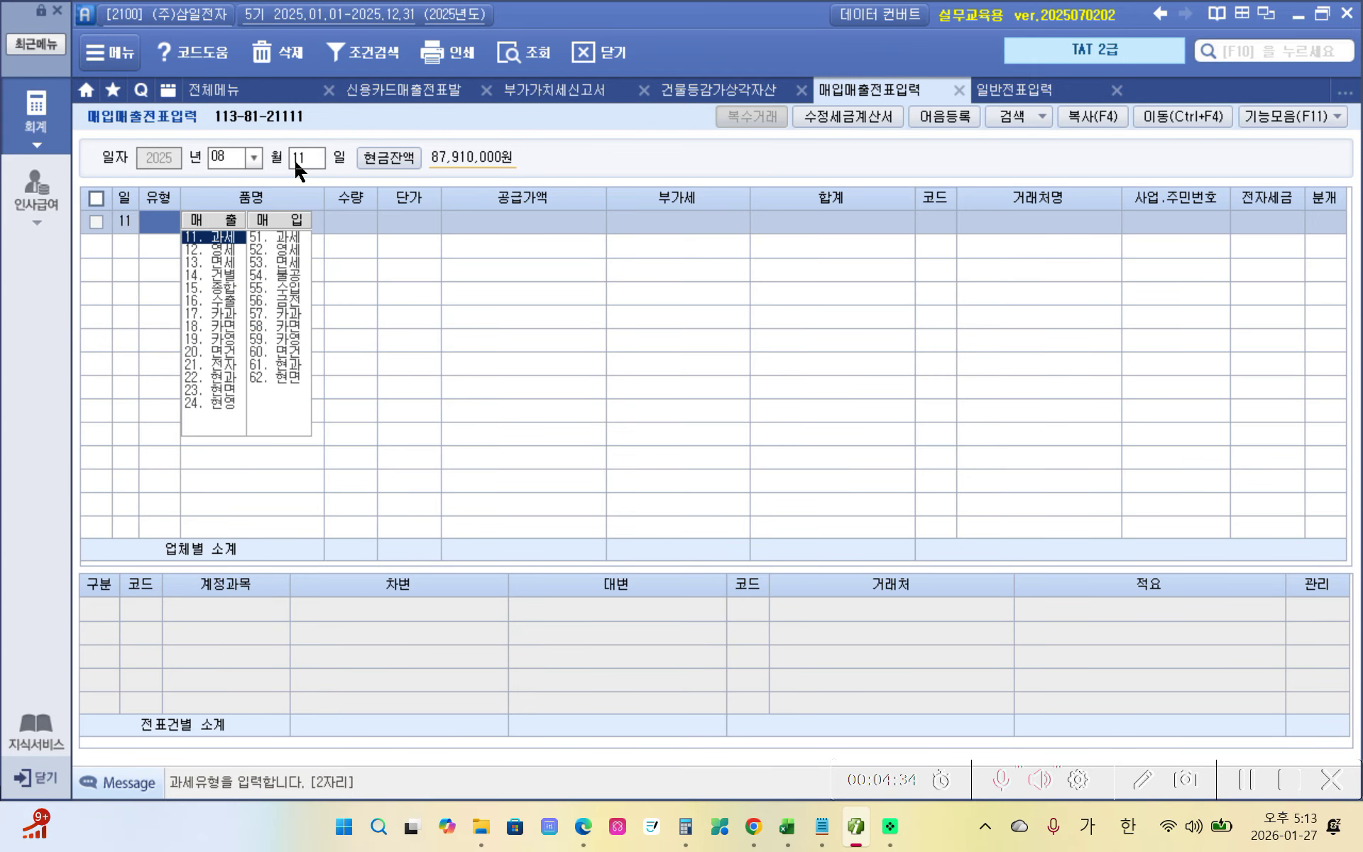
Set the entry's type to 54.불공 with the non-deduction reason 9. 접대비 관련 매입세액
{"action": "type", "text": "54"}
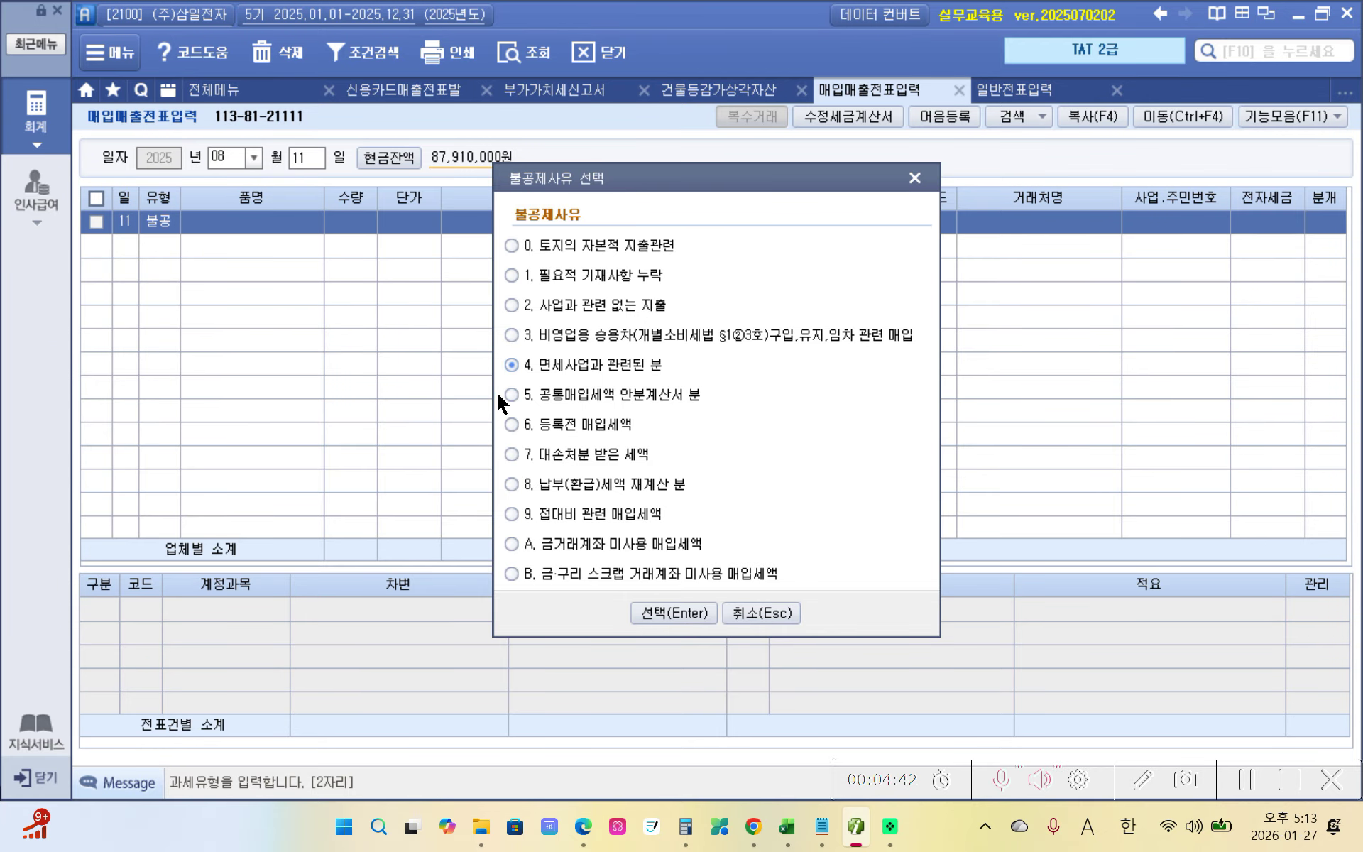
{"action": "left_click", "coordinate": [540, 514]}
{"action": "left_click", "coordinate": [652, 583]}
{"action": "left_click", "coordinate": [654, 605]}
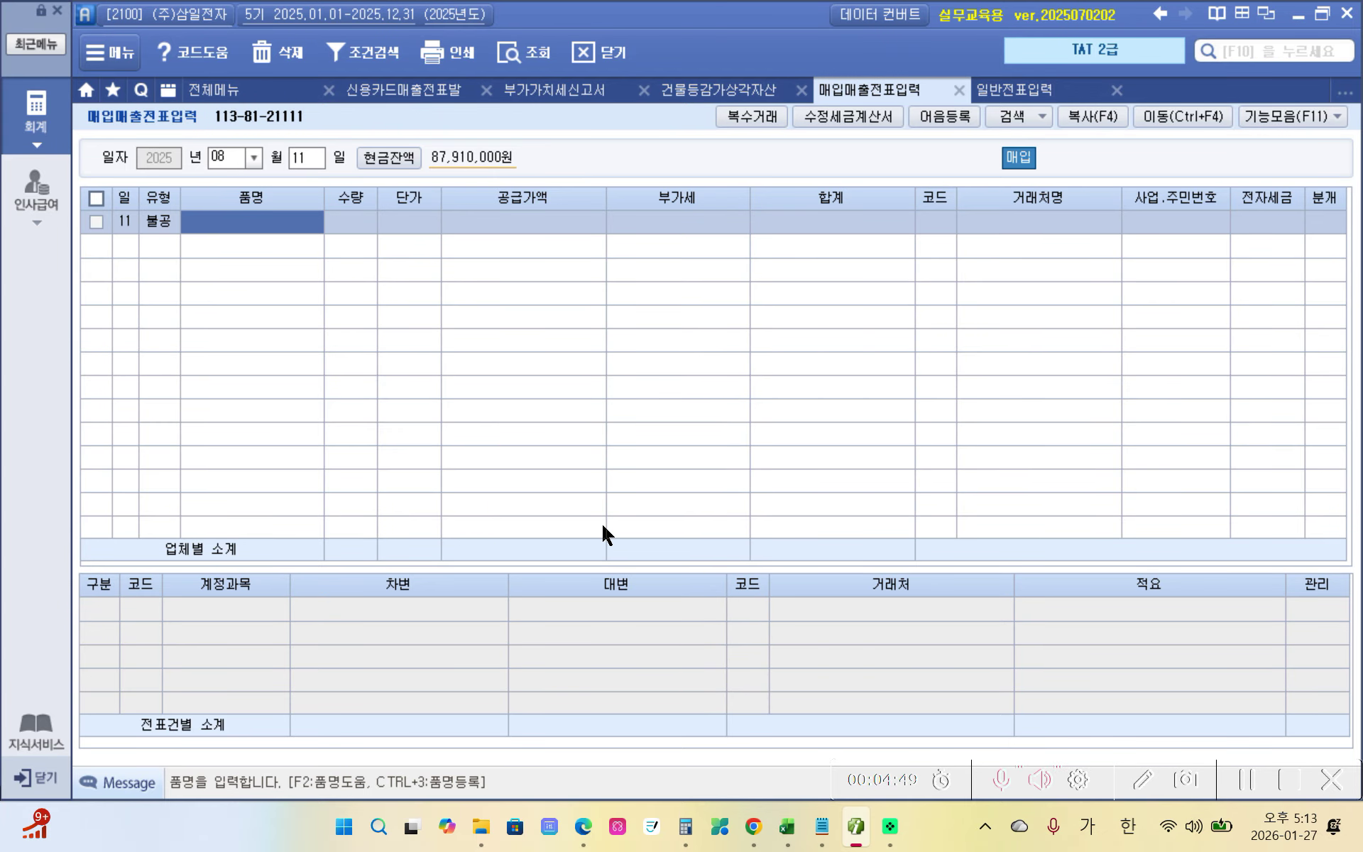
Enter 선물세트 as the item name and 3,000,000 as the 공급가액, leaving quantity and unit price blank
{"action": "type", "text": "선물세"}
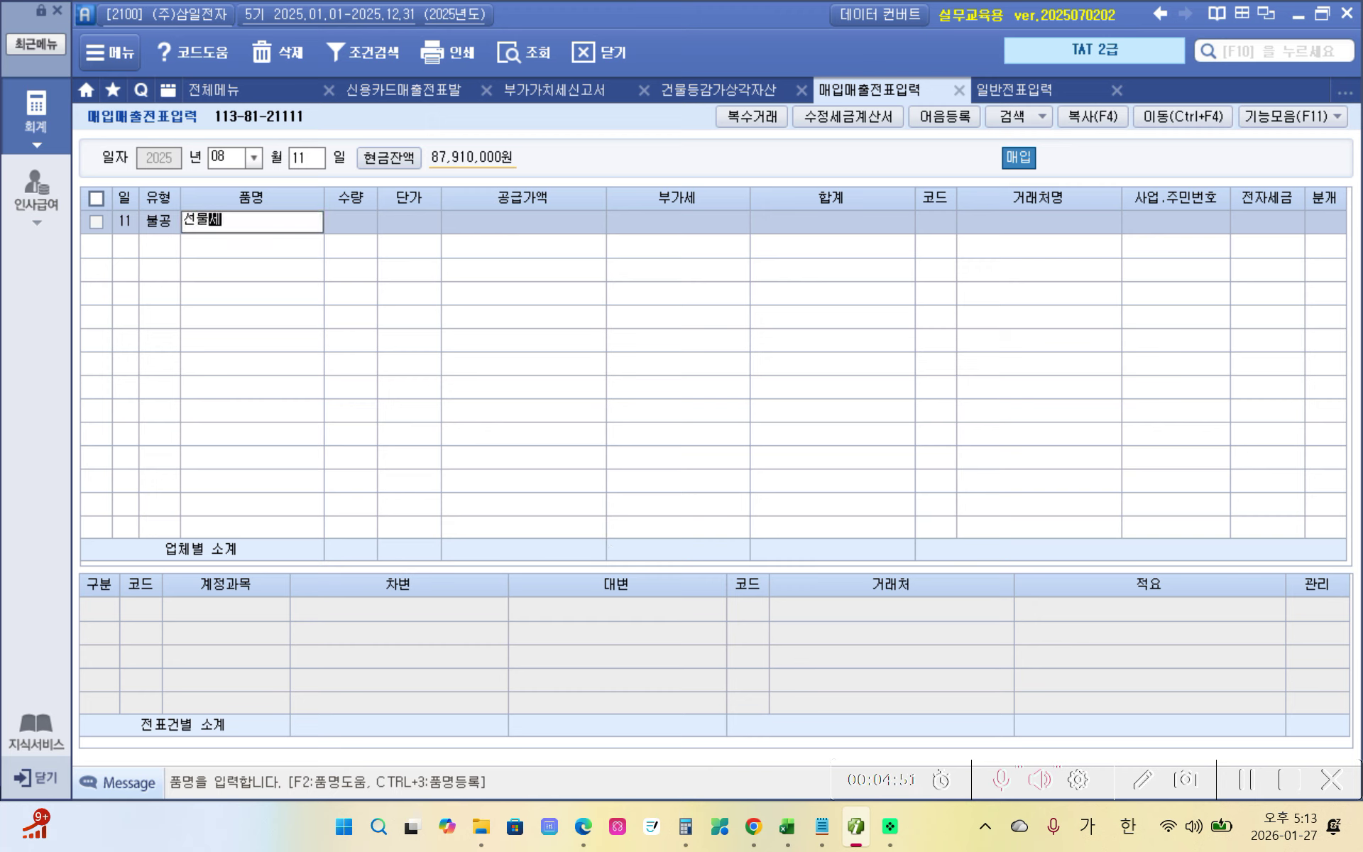
{"action": "type", "text": "트."}
{"action": "key", "text": "BackSpace"}
{"action": "key", "text": "Return"}
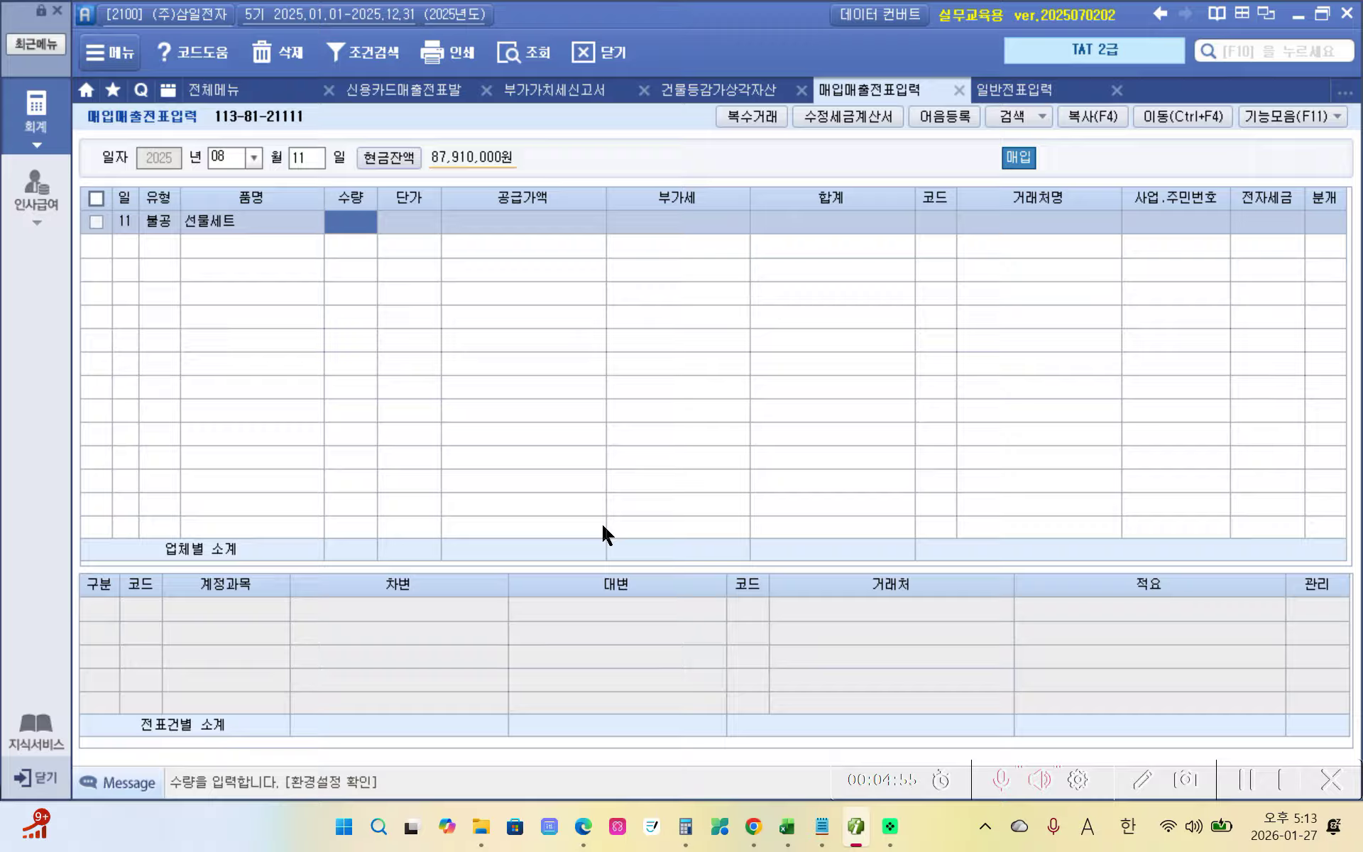
{"action": "key", "text": "Return"}
{"action": "key", "text": "Return"}
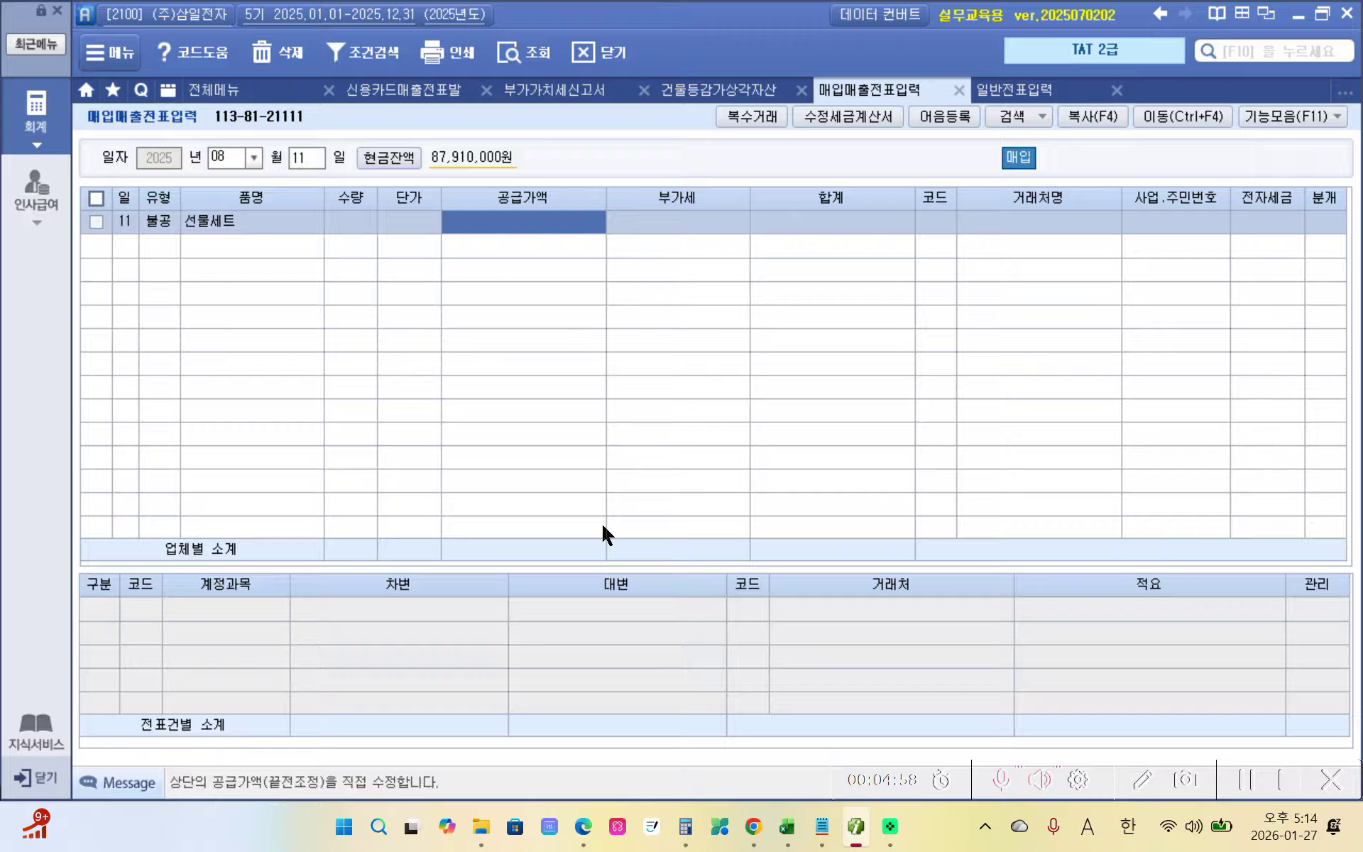
{"action": "type", "text": "3000000"}
{"action": "key", "text": "Return"}
{"action": "key", "text": "Return"}
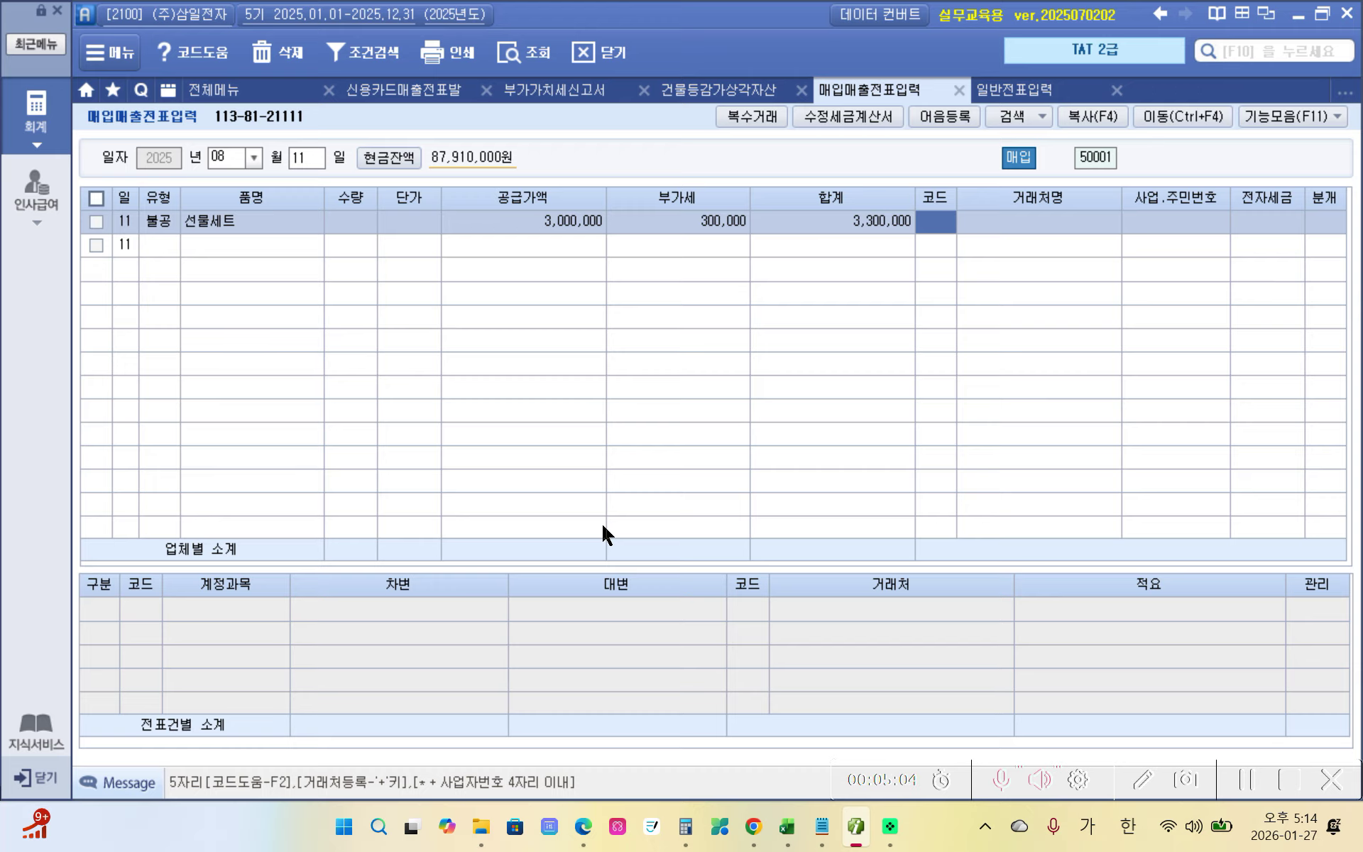
Set the trading partner to 강남마트, mark the tax invoice as 전자입력, and choose 혼합 as the journal type
{"action": "type", "text": "강남"}
{"action": "key", "text": "Return"}
{"action": "key", "text": "Return"}
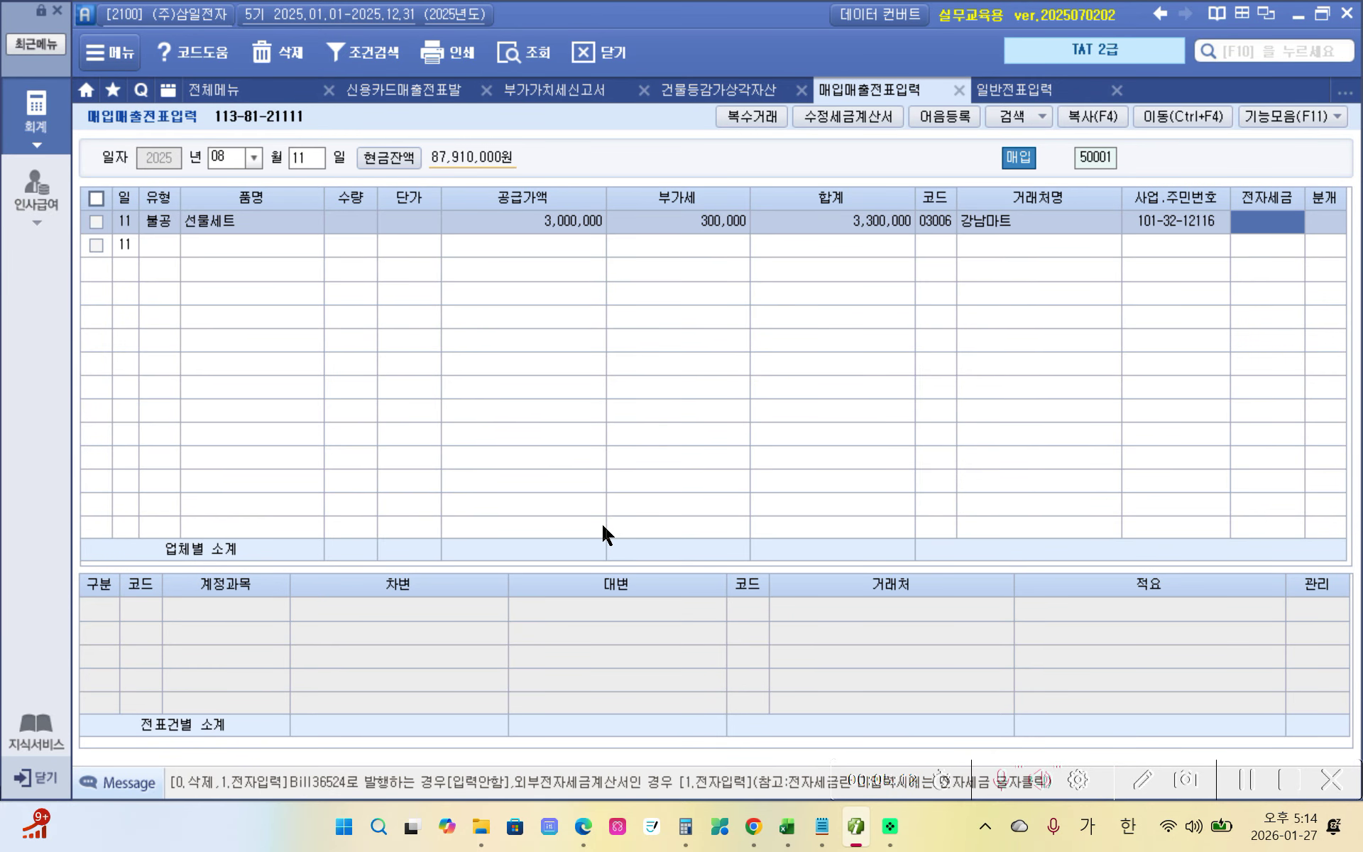
{"action": "type", "text": "1"}
{"action": "key", "text": "Return"}
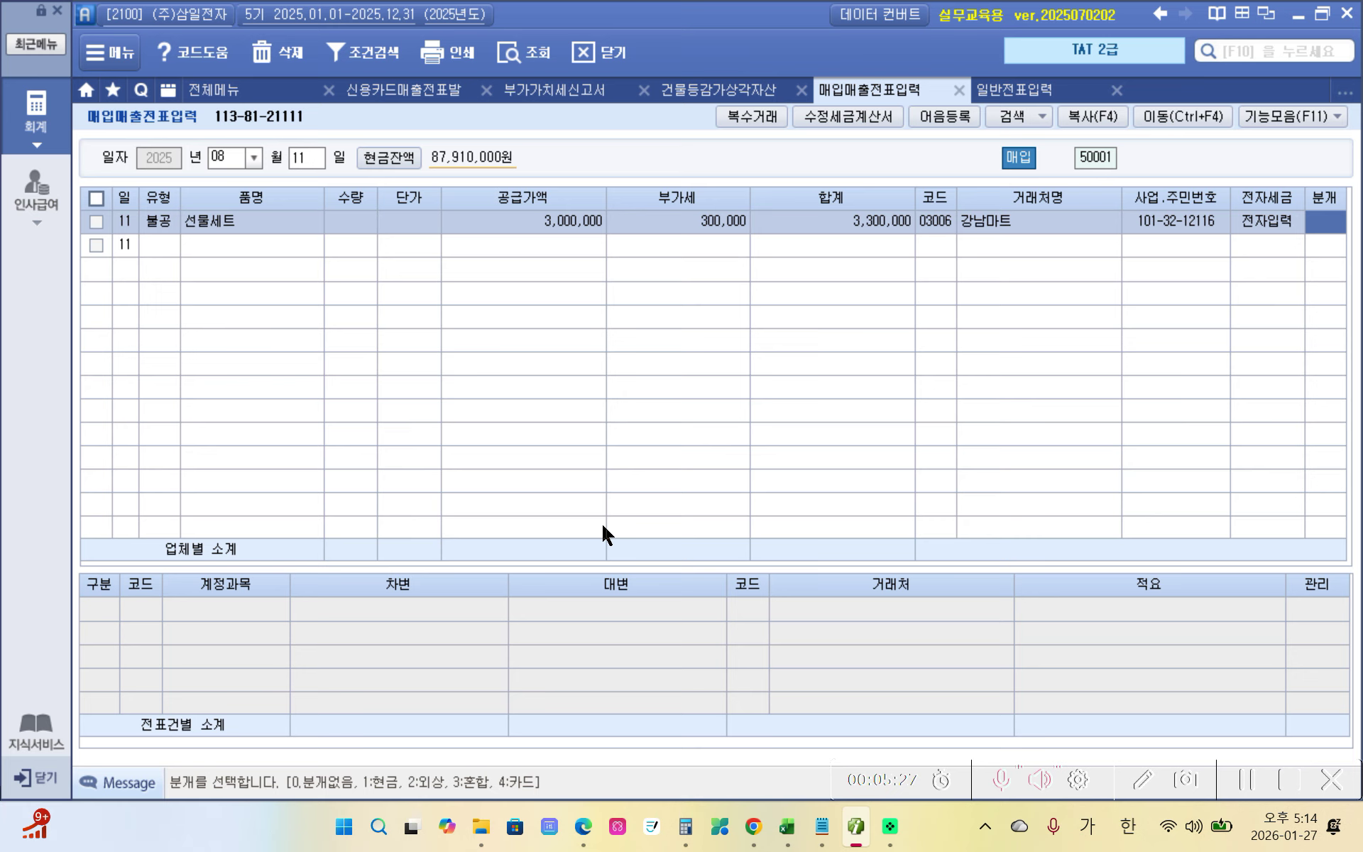
{"action": "type", "text": "3"}
{"action": "key", "text": "Return"}
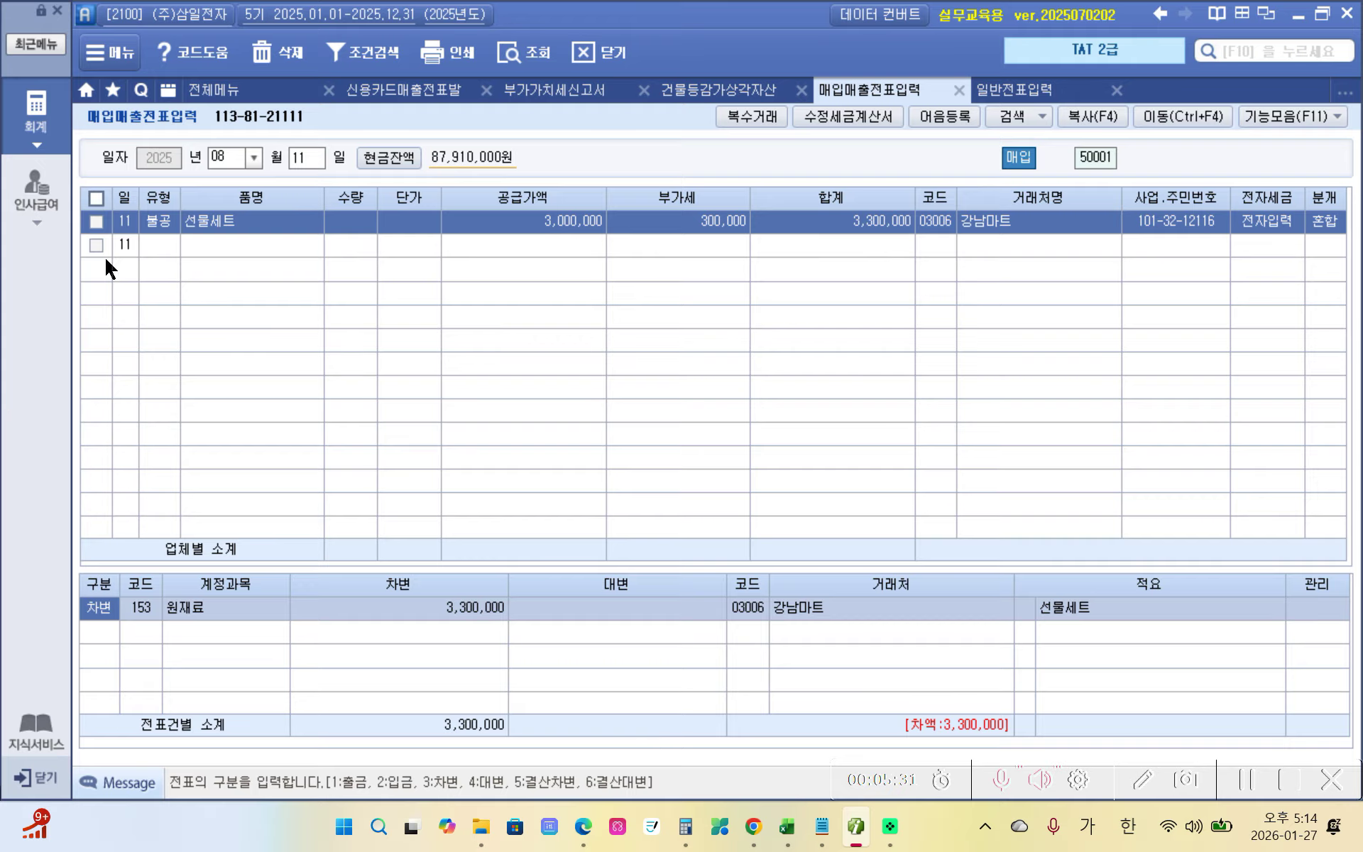
Change the debit line's account to 813 접대비(기업업무추진비)
{"action": "left_click", "coordinate": [142, 611]}
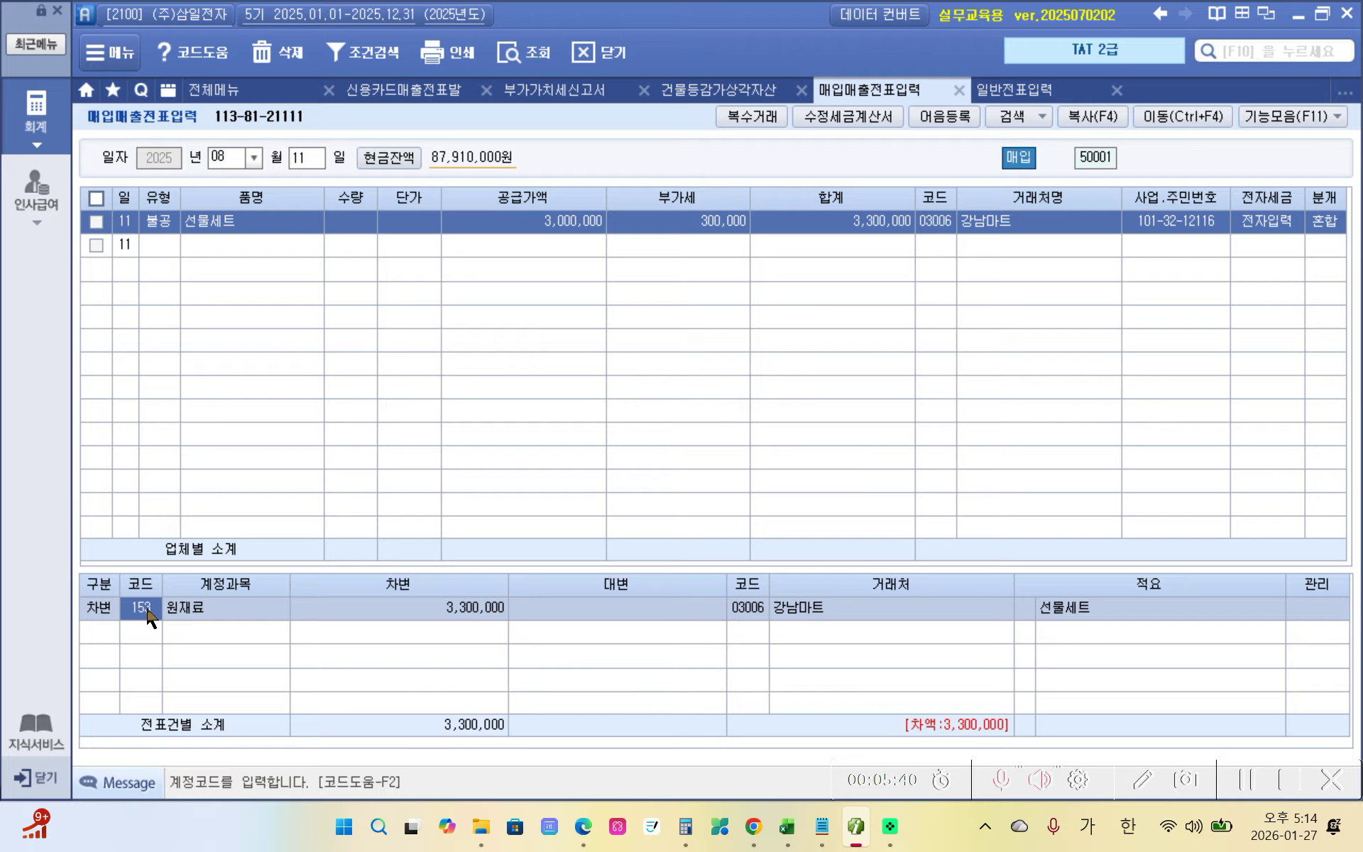
{"action": "type", "text": "813"}
{"action": "key", "text": "Return"}
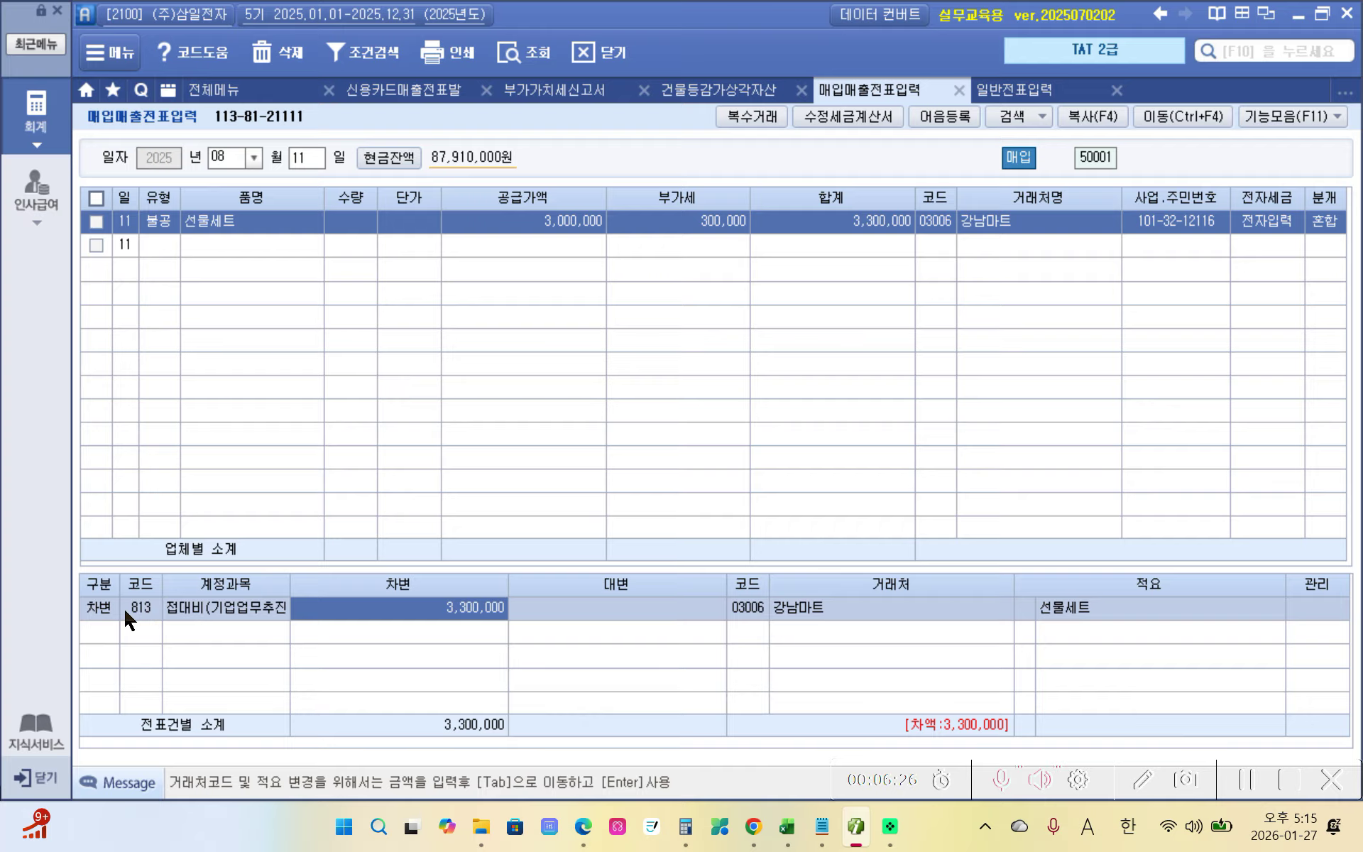
{"action": "left_click", "coordinate": [150, 606]}
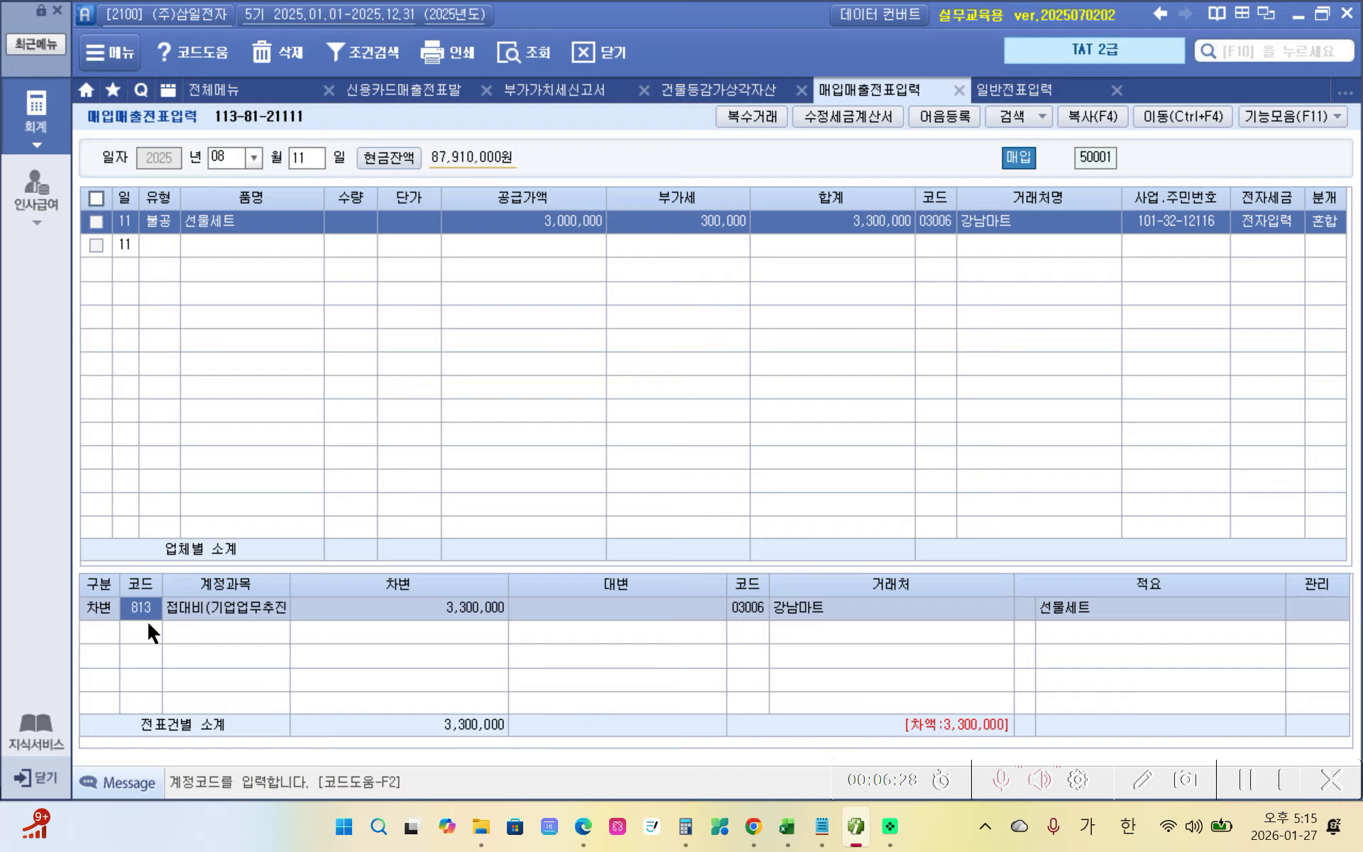
Add a credit line to account 253 미지급금 for 3,300,000
{"action": "left_click", "coordinate": [144, 620]}
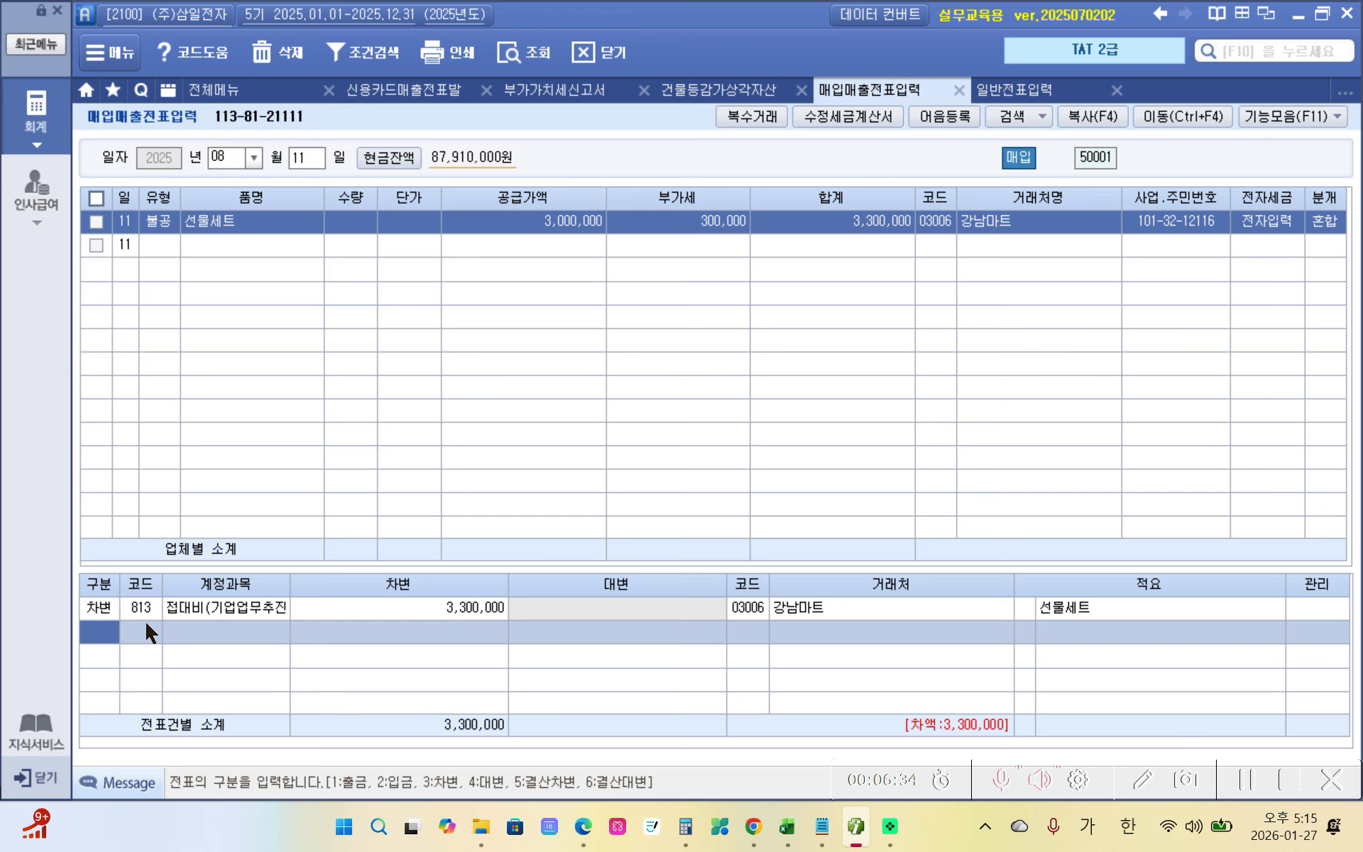
{"action": "type", "text": "4"}
{"action": "key", "text": "Return"}
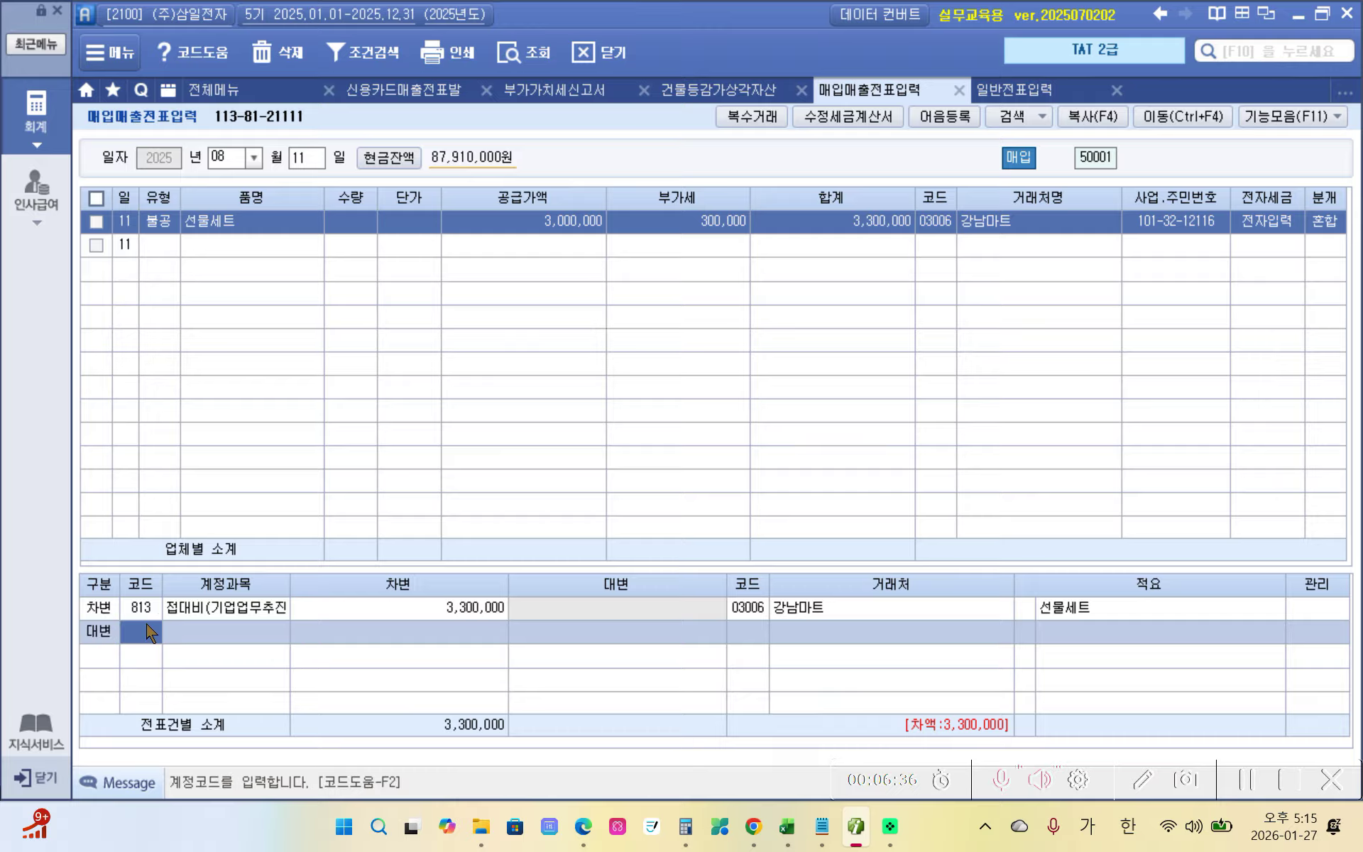
{"action": "type", "text": "253"}
{"action": "key", "text": "Return"}
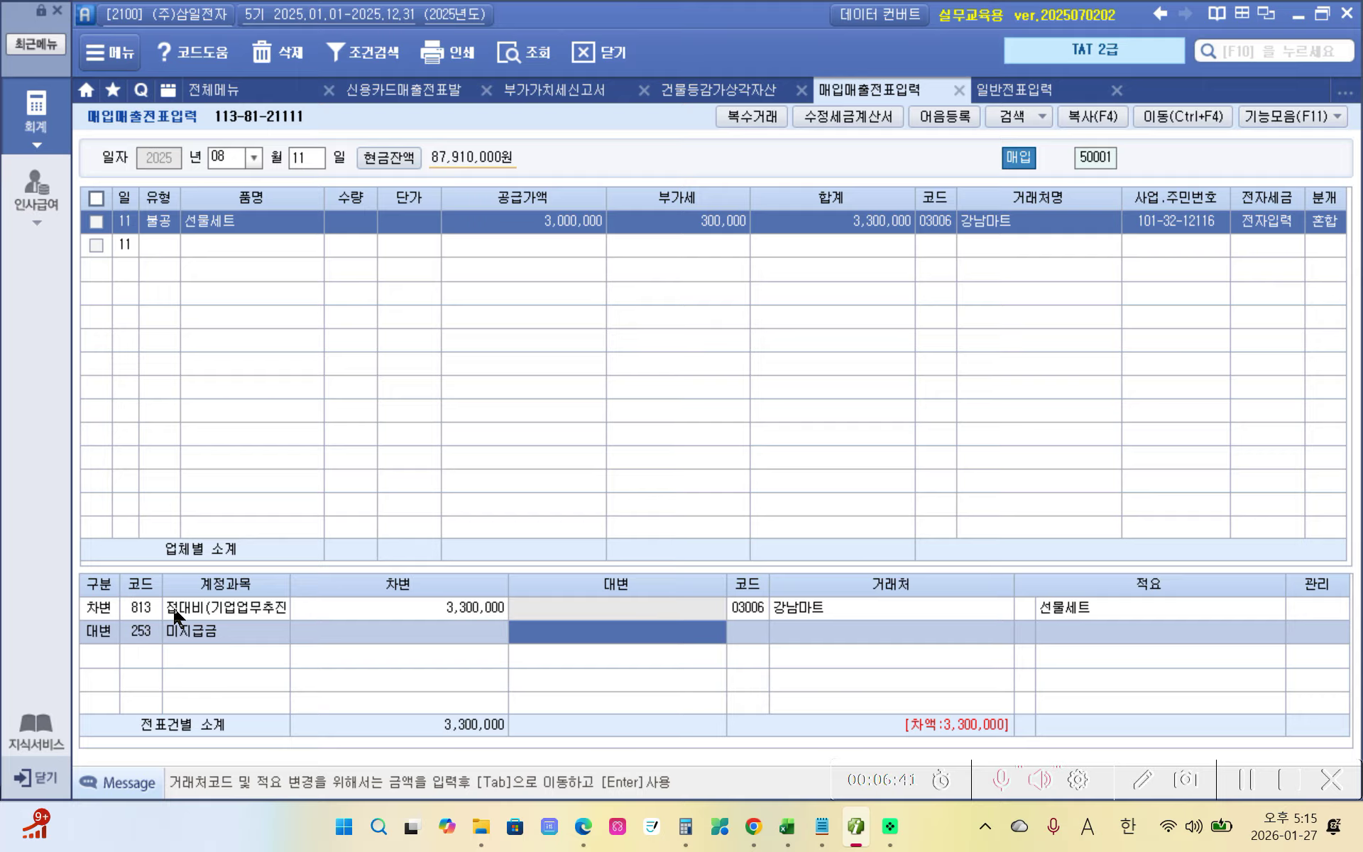
{"action": "left_click", "coordinate": [582, 629]}
{"action": "type", "text": "3,300"}
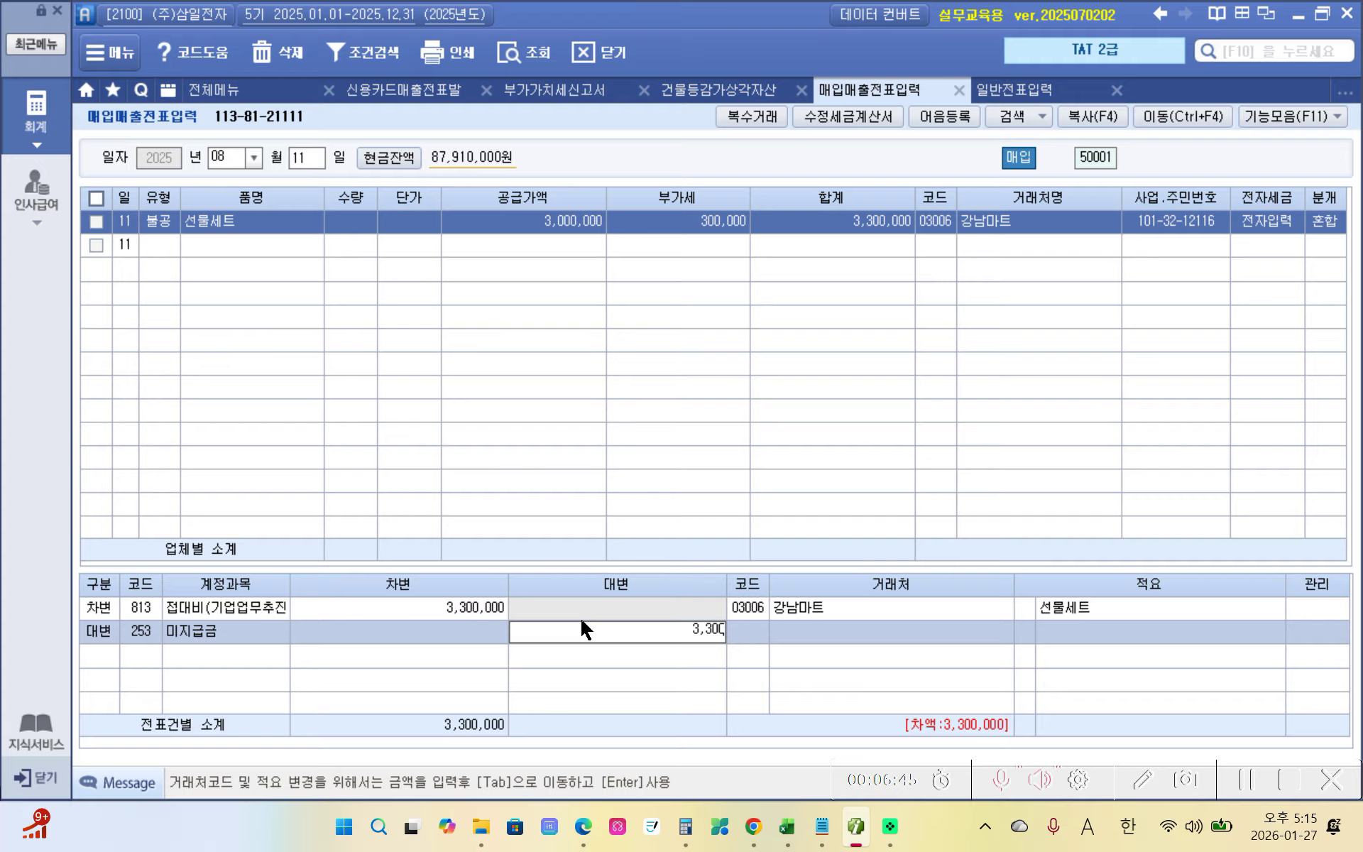
{"action": "type", "text": ",000"}
{"action": "key", "text": "Return"}
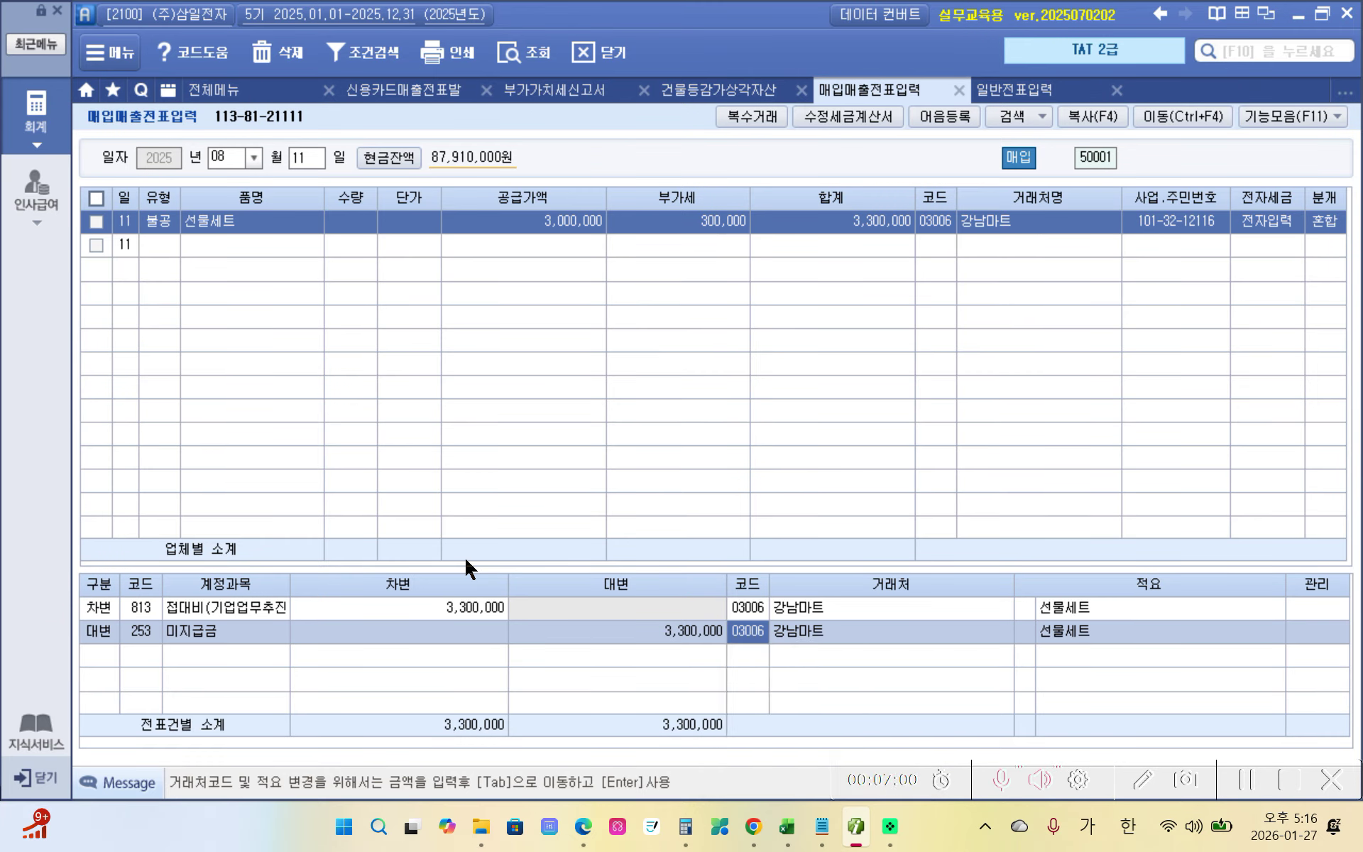
Switch back to the textbook PDF in Edge and highlight 수익적 지출 in transaction 2's description in yellow
{"action": "left_click", "coordinate": [582, 827]}
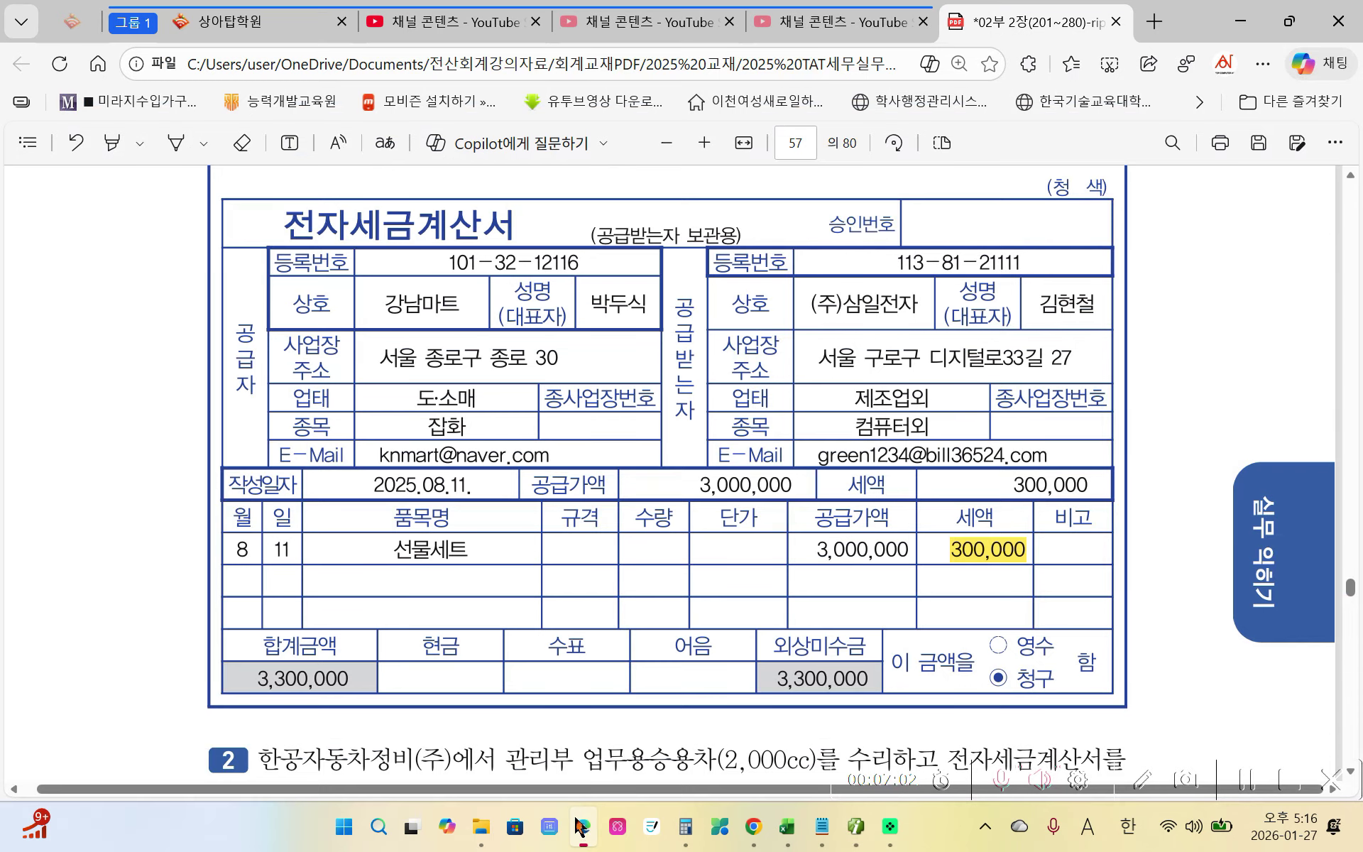
{"action": "scroll", "coordinate": [440, 565], "scroll_direction": "down", "scroll_amount": 5}
{"action": "scroll", "coordinate": [440, 568], "scroll_direction": "down", "scroll_amount": 2}
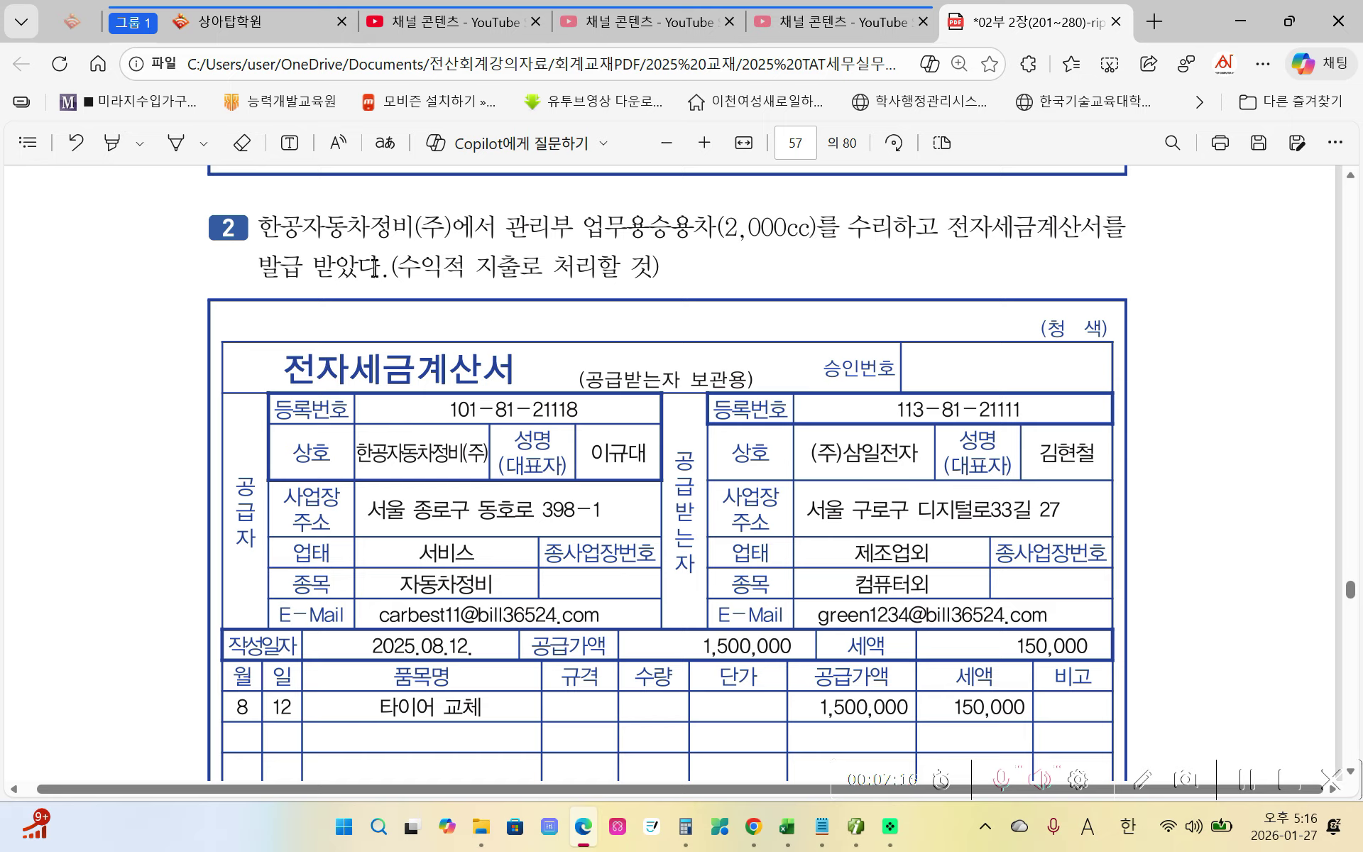
{"action": "left_click_drag", "start_coordinate": [398, 266], "coordinate": [518, 266]}
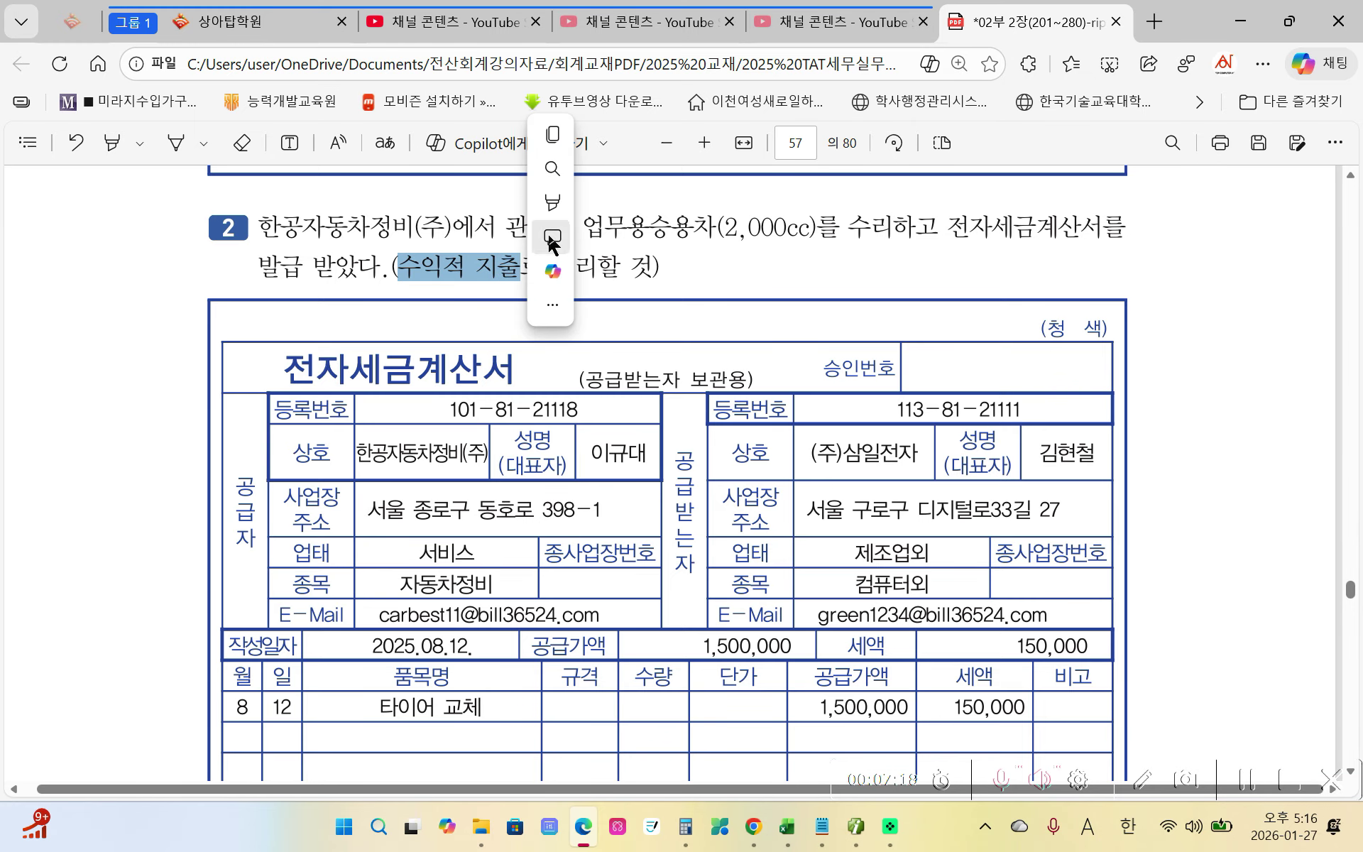
{"action": "mouse_move", "coordinate": [617, 208]}
{"action": "left_click", "coordinate": [875, 211]}
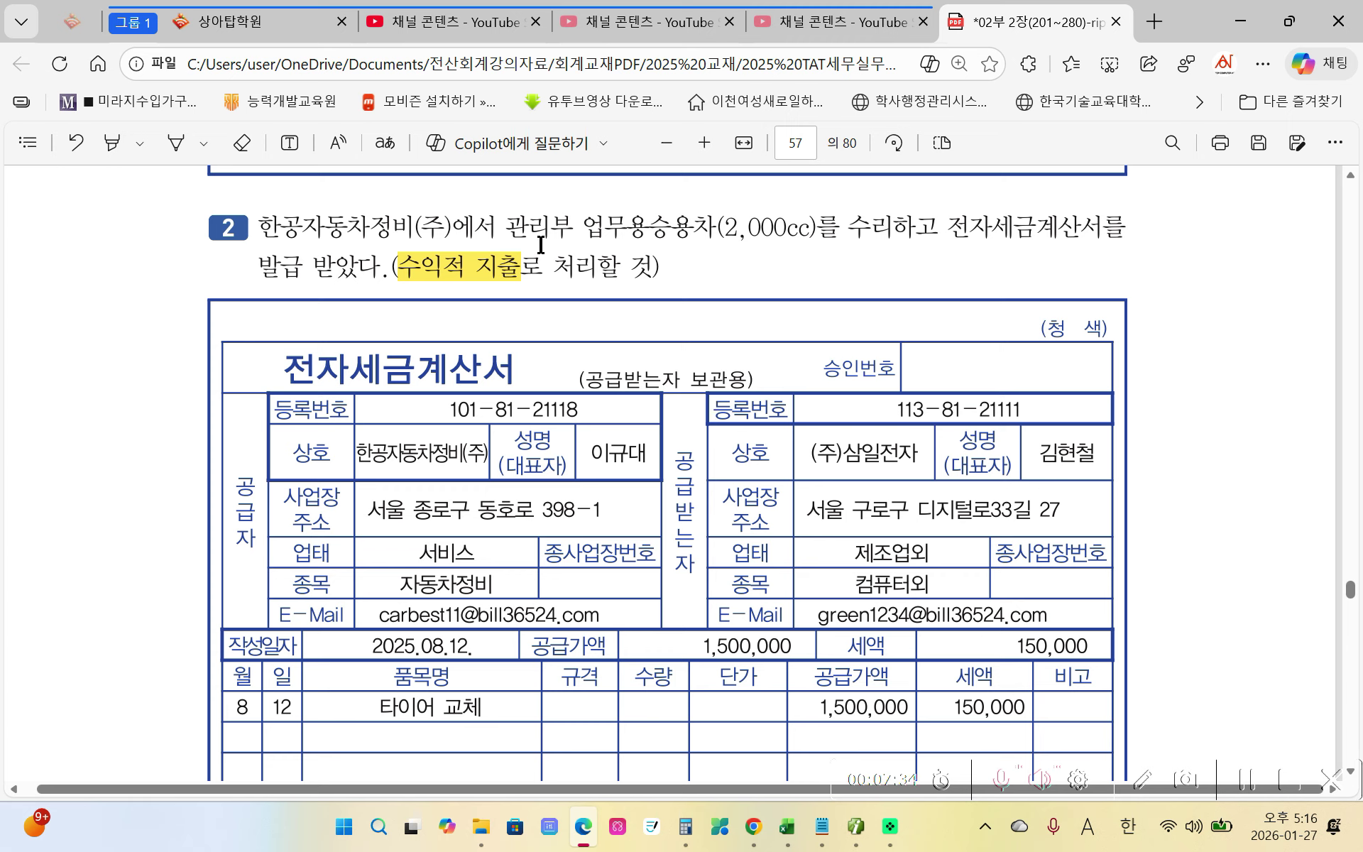
Highlight 관리부 업무용 in transaction 2's description in yellow
{"action": "left_click_drag", "start_coordinate": [510, 227], "coordinate": [636, 217]}
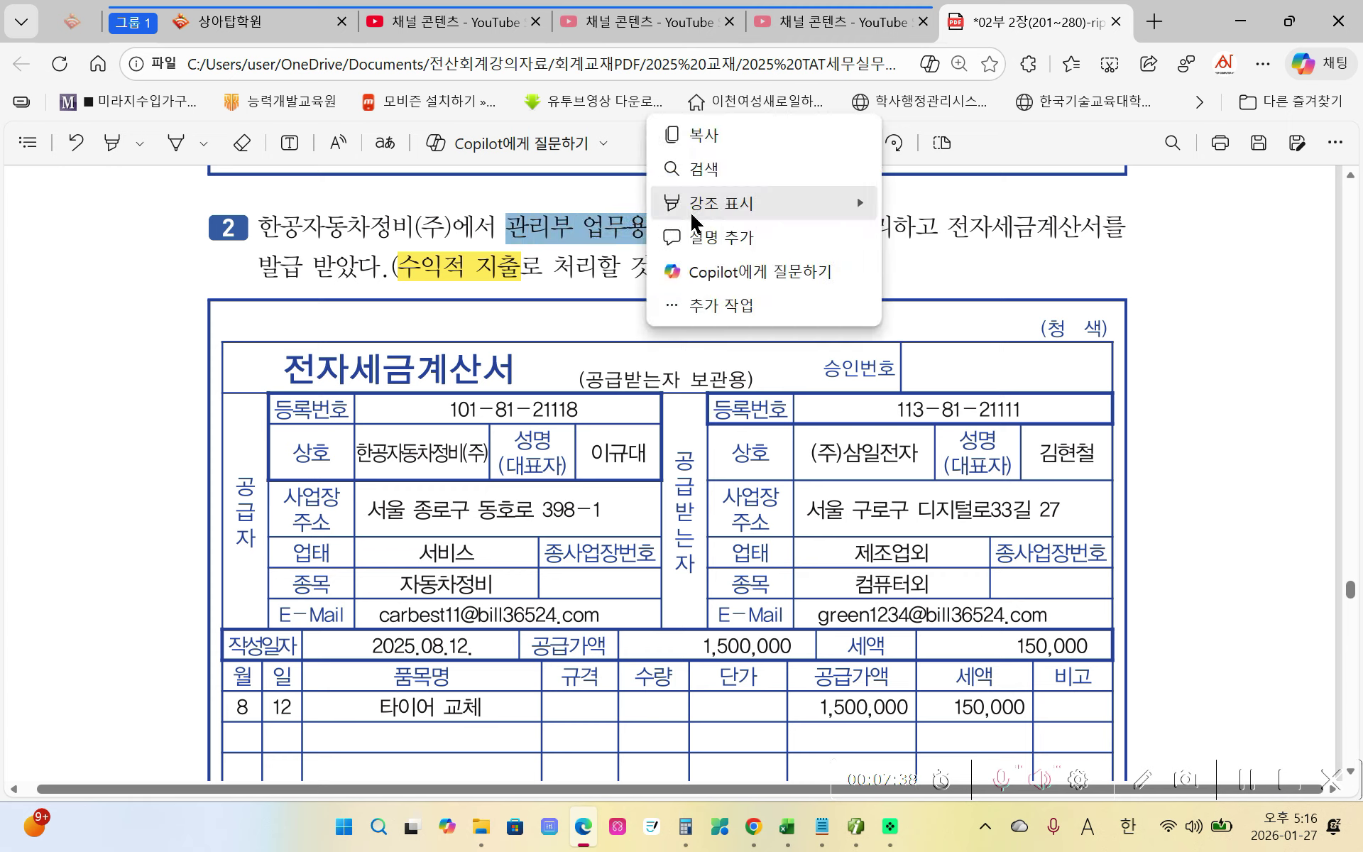
{"action": "mouse_move", "coordinate": [689, 210]}
{"action": "left_click", "coordinate": [900, 204]}
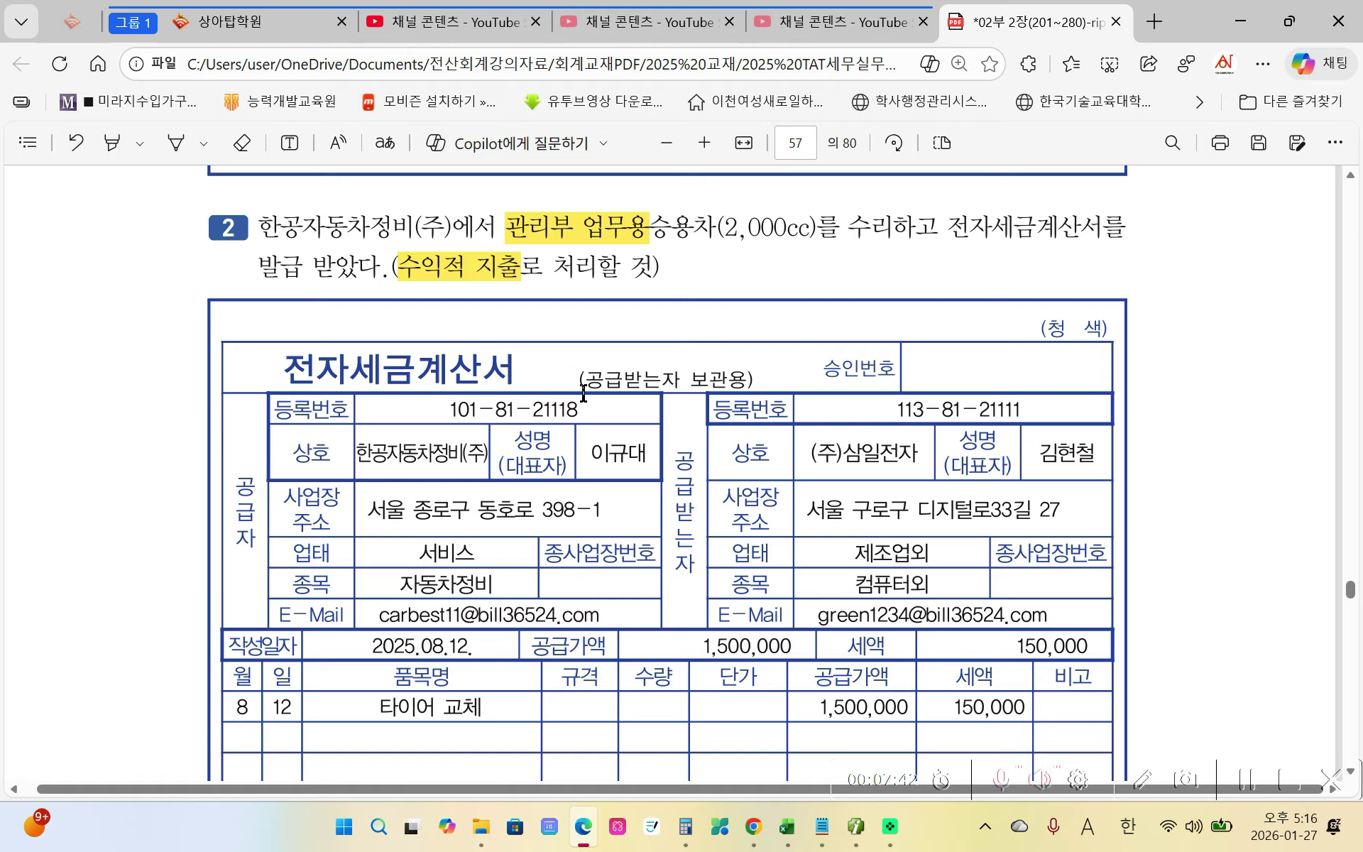
Check transaction 2's invoice, then in SmartA start an August 12 purchase slip of type 54.불공 with reason 3. 비영업용 승용차 구입,유지,임차 관련 매입
{"action": "scroll", "coordinate": [577, 377], "scroll_direction": "down", "scroll_amount": 2}
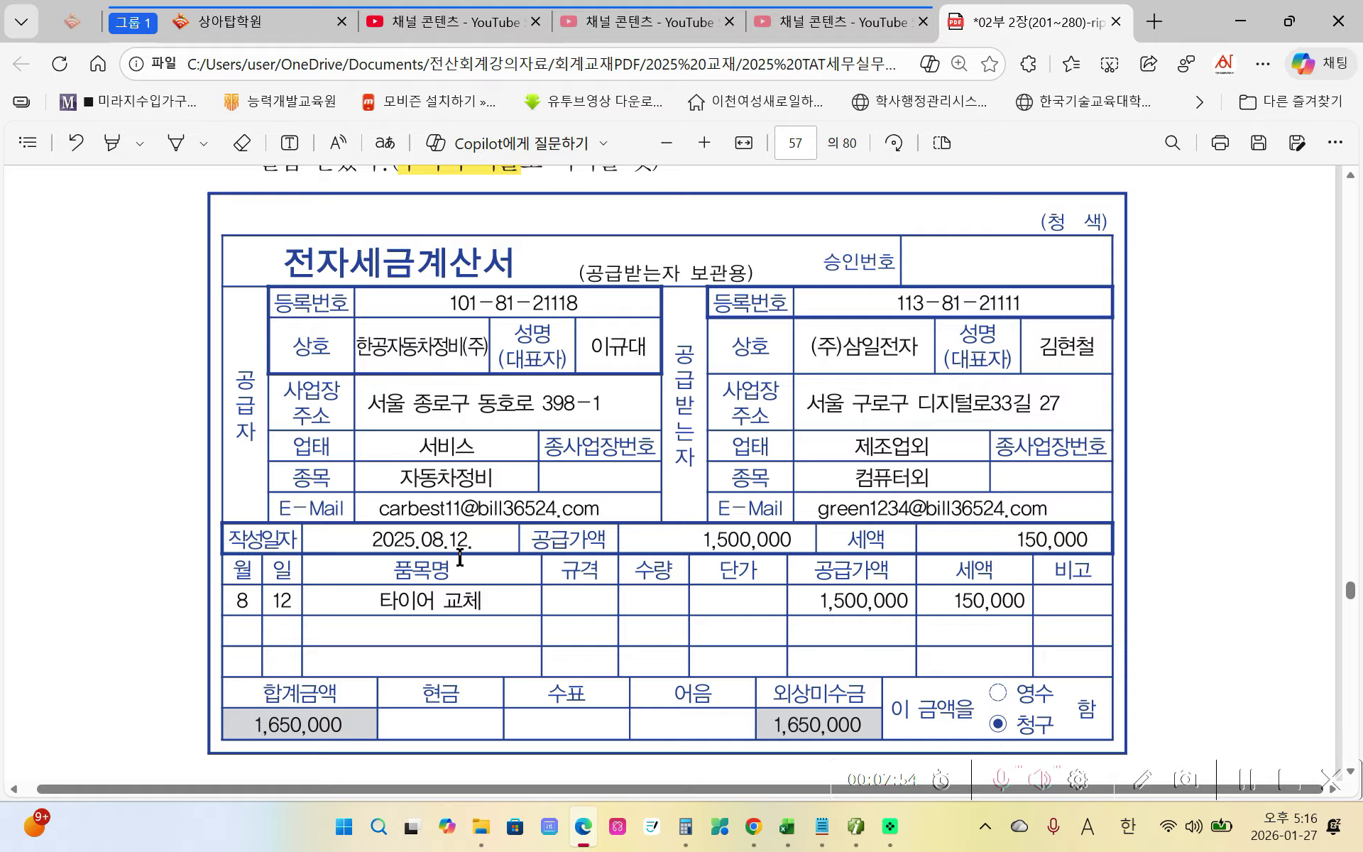
{"action": "left_click", "coordinate": [855, 827]}
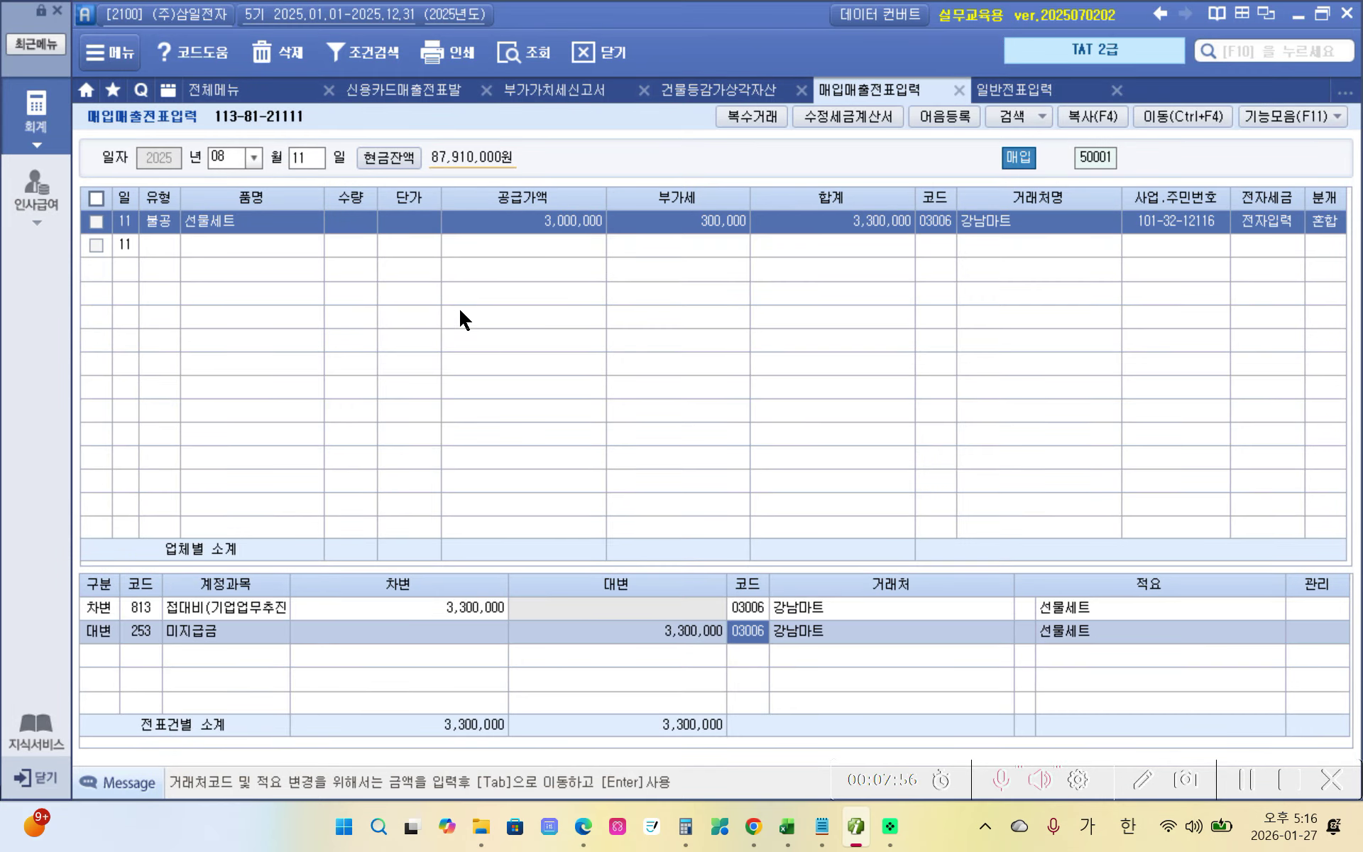
{"action": "left_click", "coordinate": [310, 162]}
{"action": "type", "text": "12"}
{"action": "key", "text": "Return"}
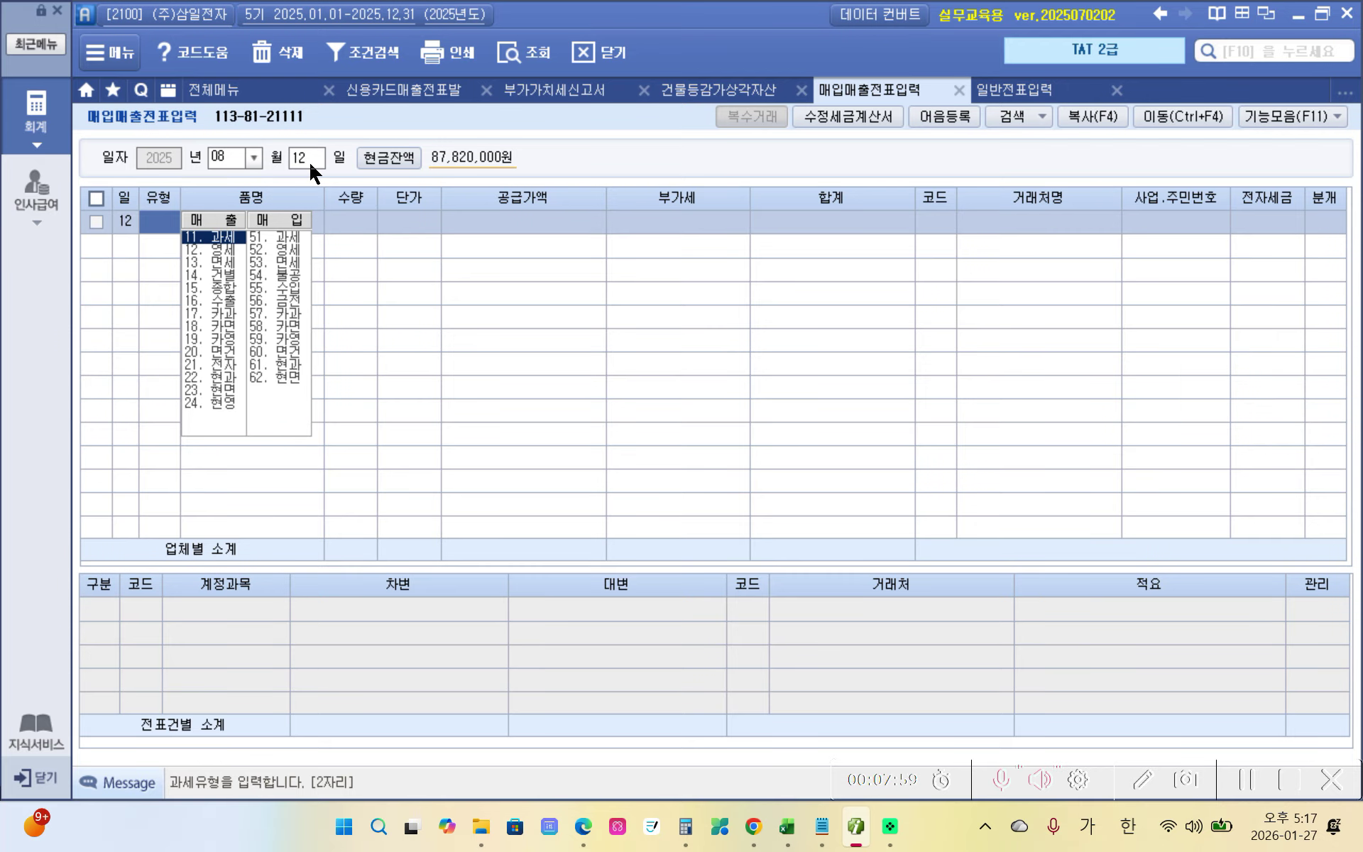
{"action": "type", "text": "54"}
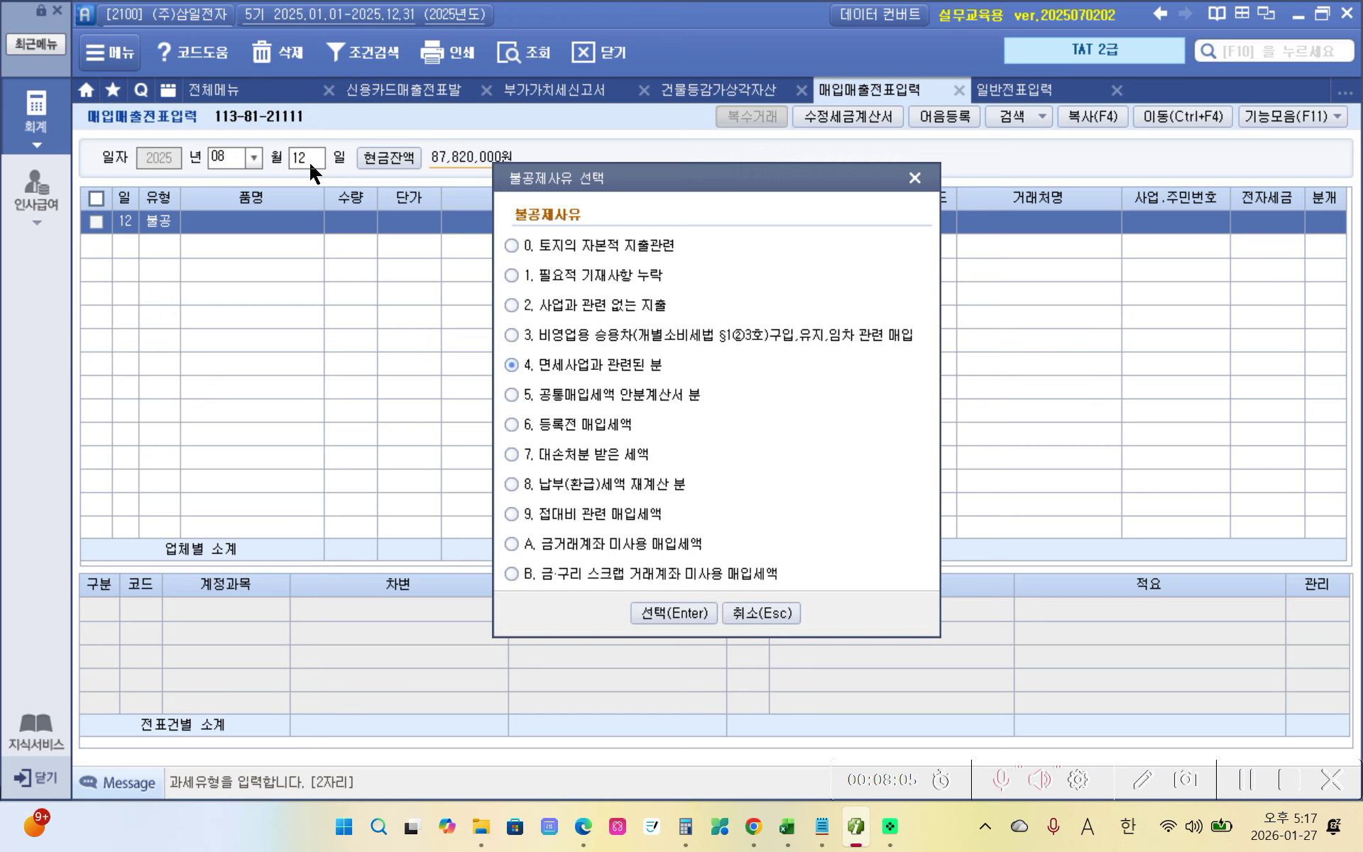
{"action": "left_click", "coordinate": [567, 341]}
{"action": "left_click", "coordinate": [674, 612]}
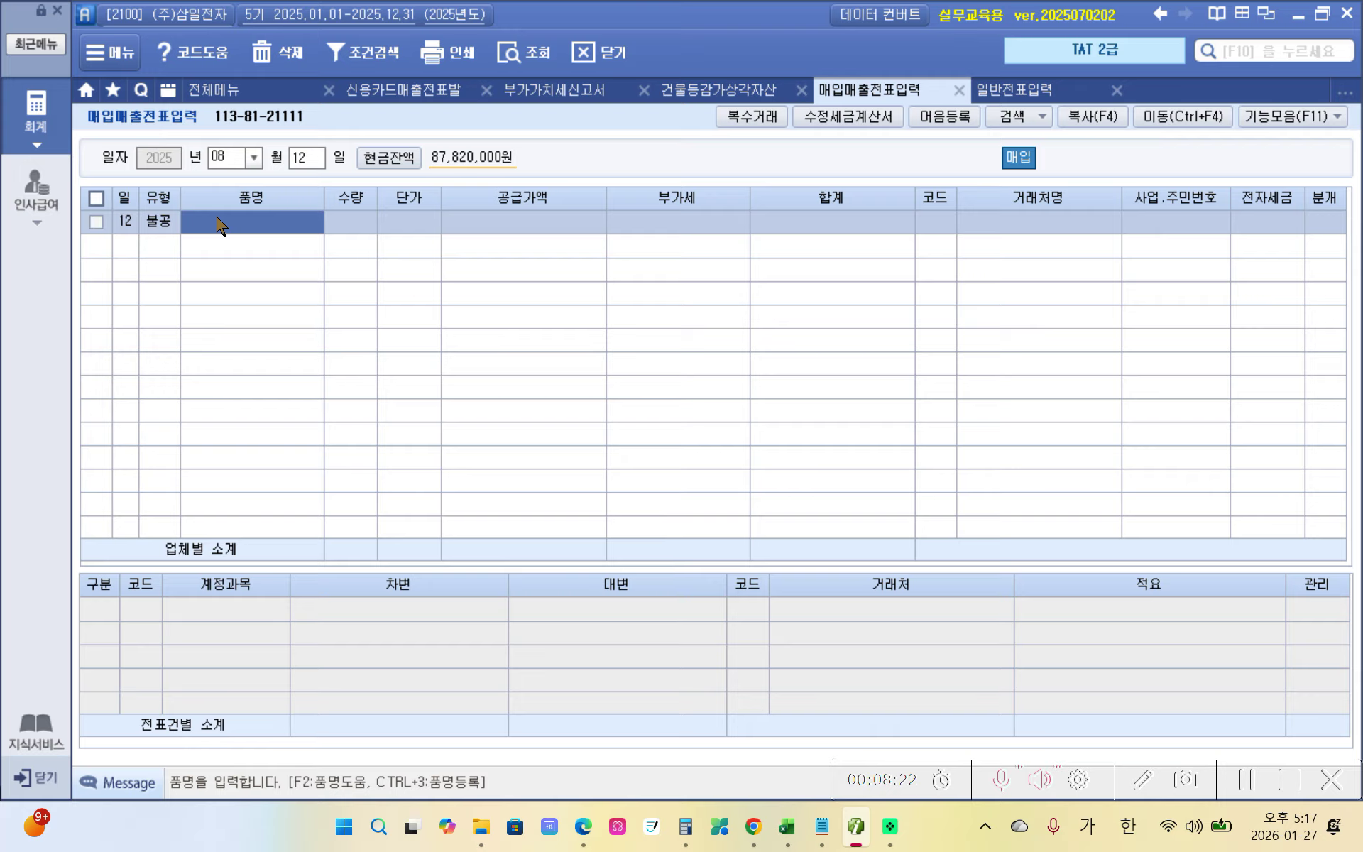
Enter 타이어 교체 as the item name and 1,500,000 as the supply amount, leaving quantity and unit price blank
{"action": "type", "text": "타ㅇ"}
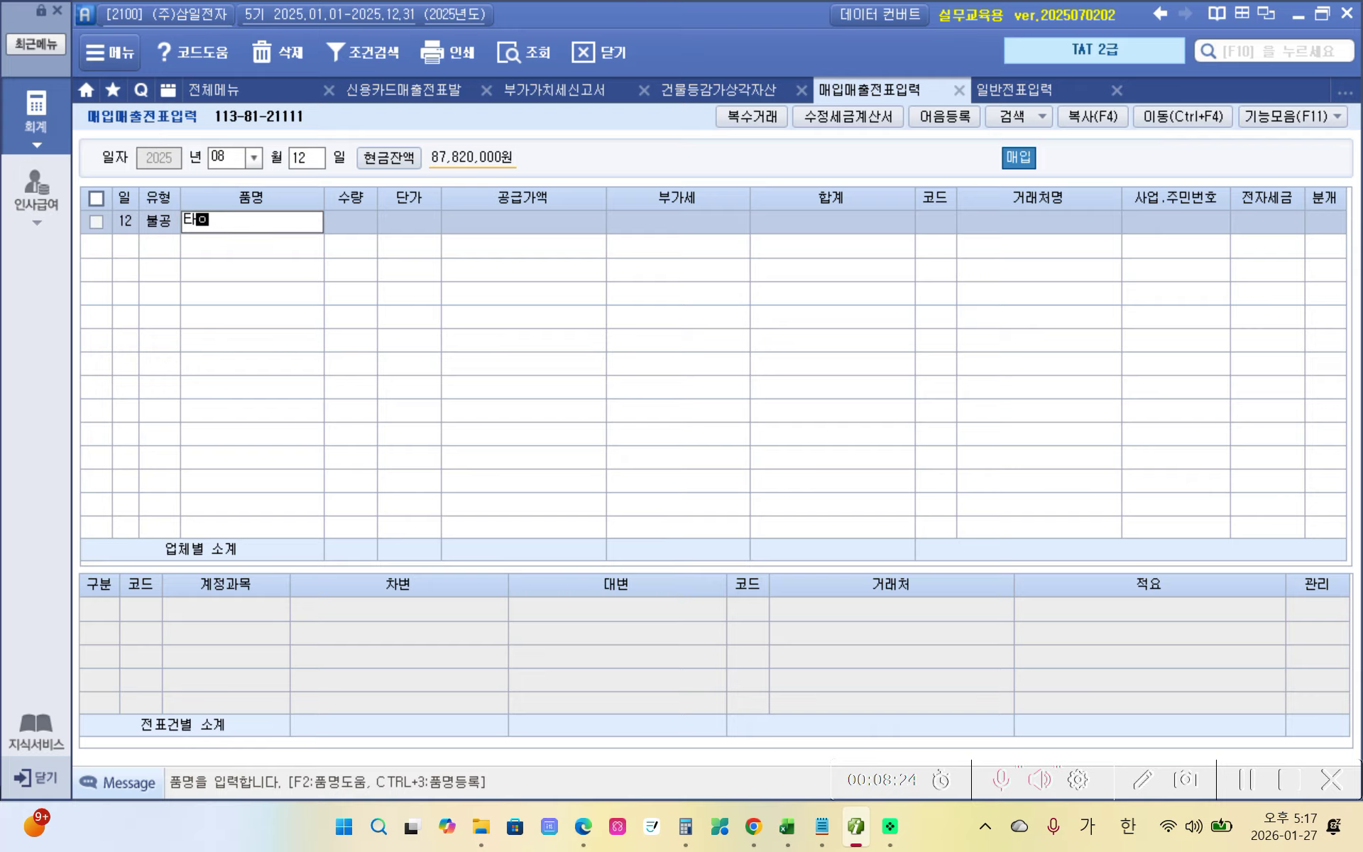
{"action": "type", "text": "이어 교체"}
{"action": "key", "text": "Return"}
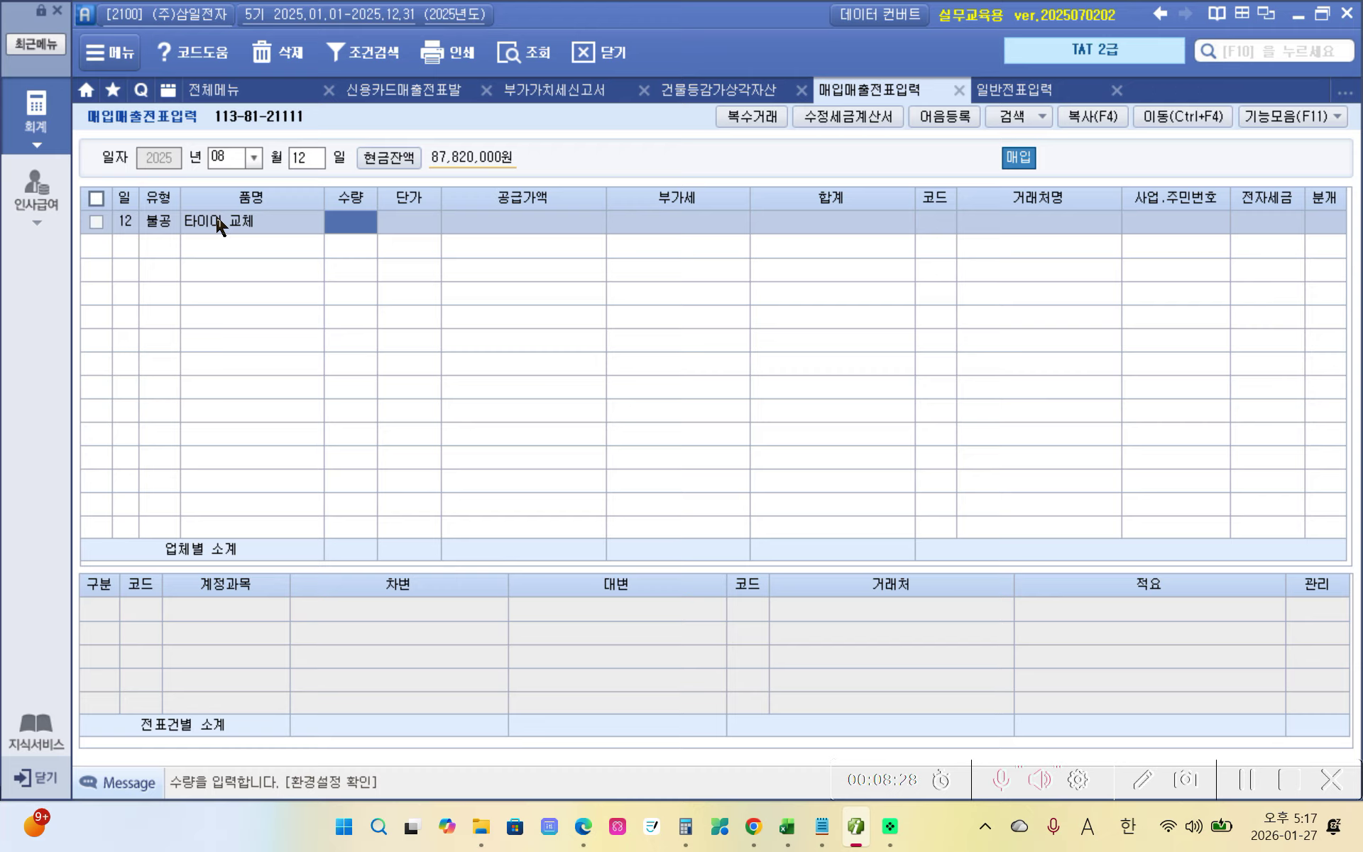
{"action": "key", "text": "Return"}
{"action": "key", "text": "Return"}
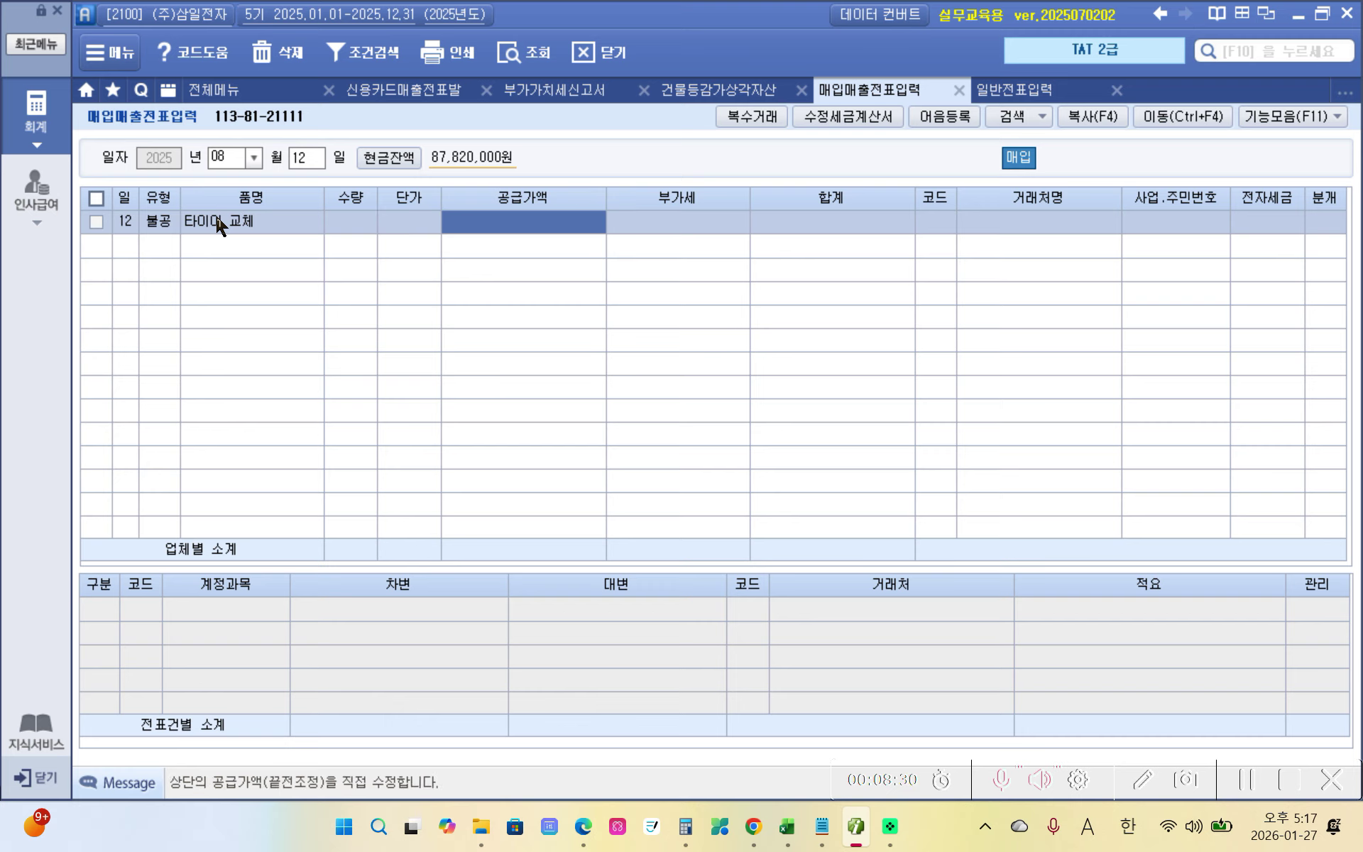
{"action": "type", "text": "1500000"}
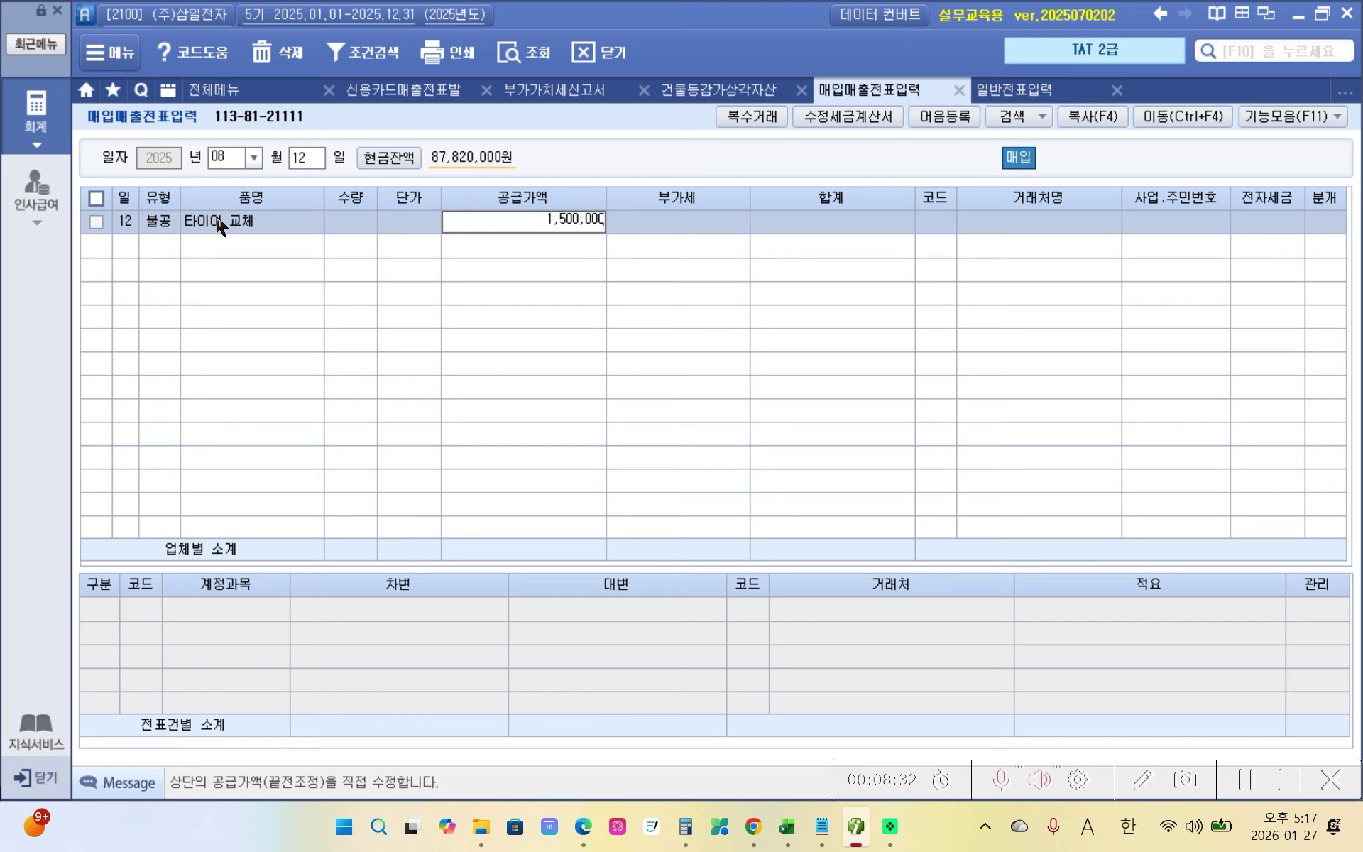
{"action": "key", "text": "Return"}
{"action": "key", "text": "Return"}
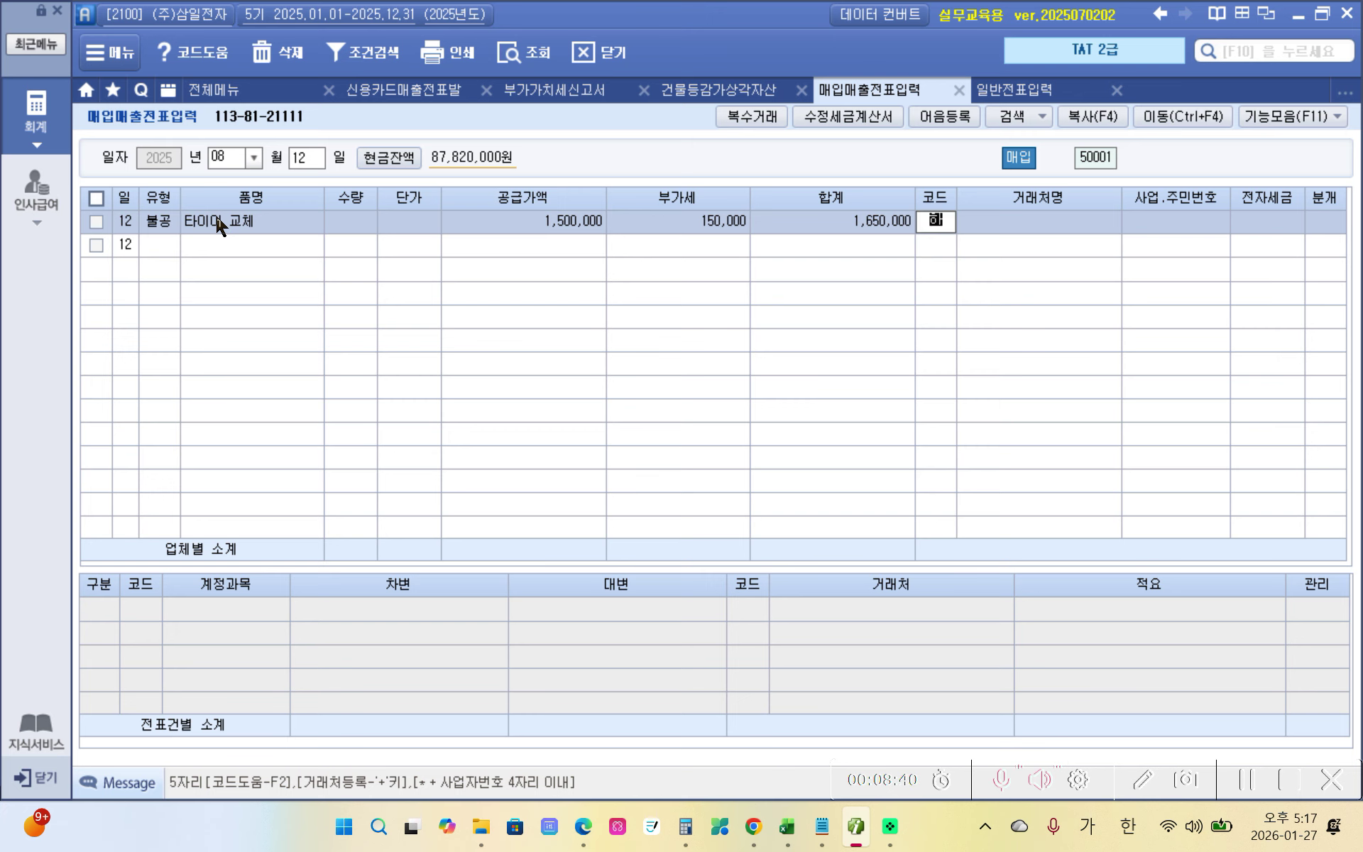
Look up 한공 in the vendor codes and assign 한공자동차정비(주) as the slip's vendor
{"action": "type", "text": "한공"}
{"action": "key", "text": "Return"}
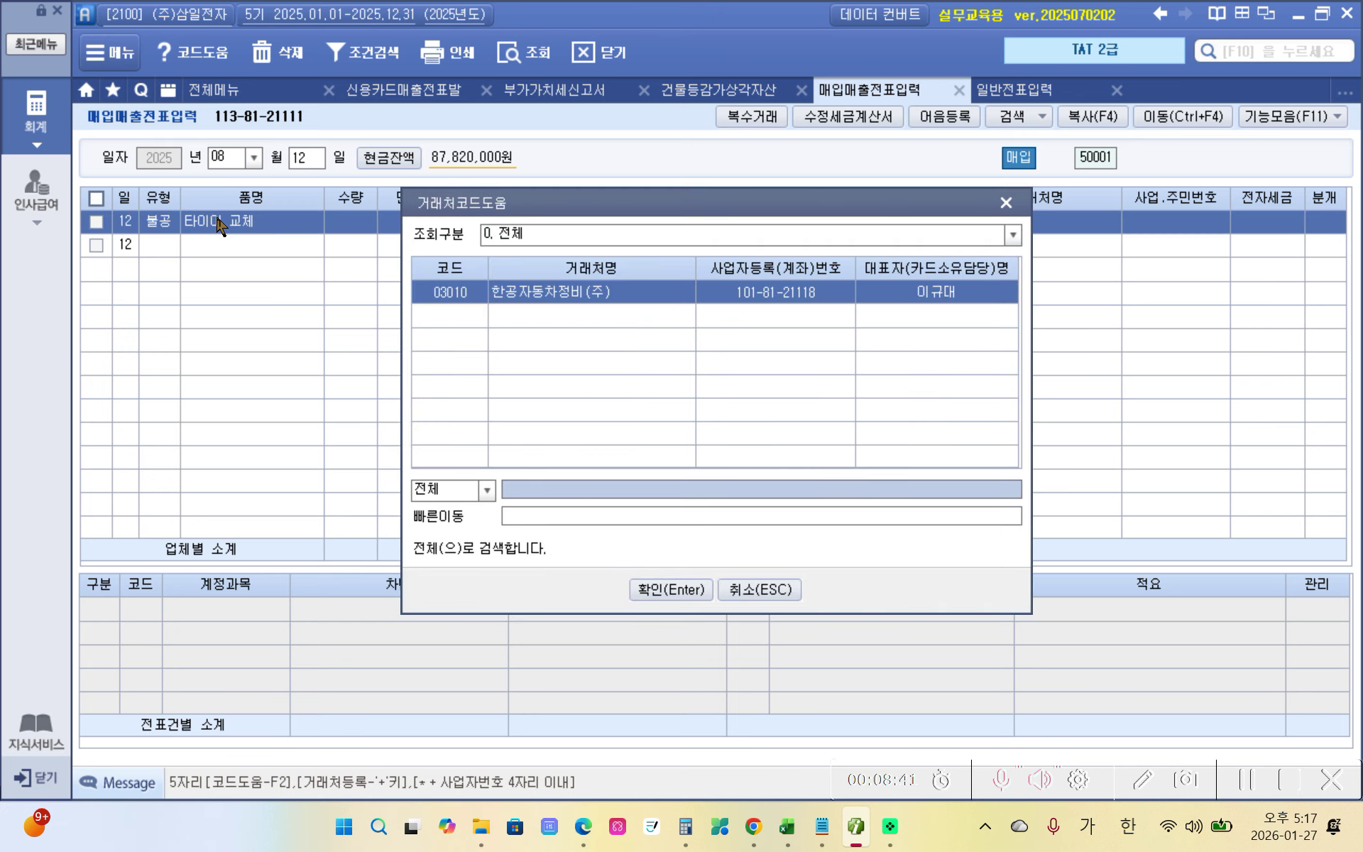
{"action": "key", "text": "Return"}
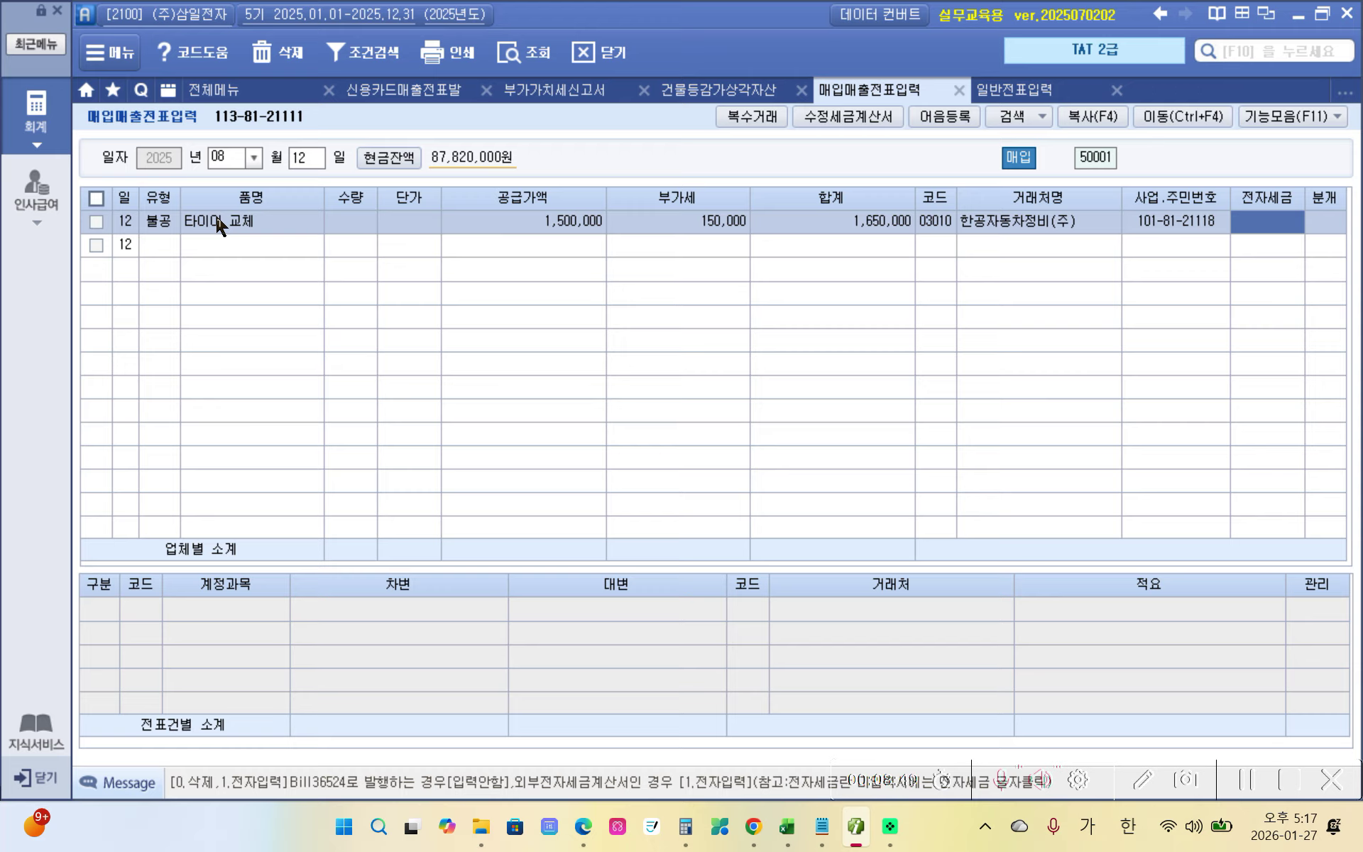
Mark the August 12 slip's tax invoice as 전자입력 and set its journal type to 3:혼합
{"action": "key", "text": "1"}
{"action": "key", "text": "Return"}
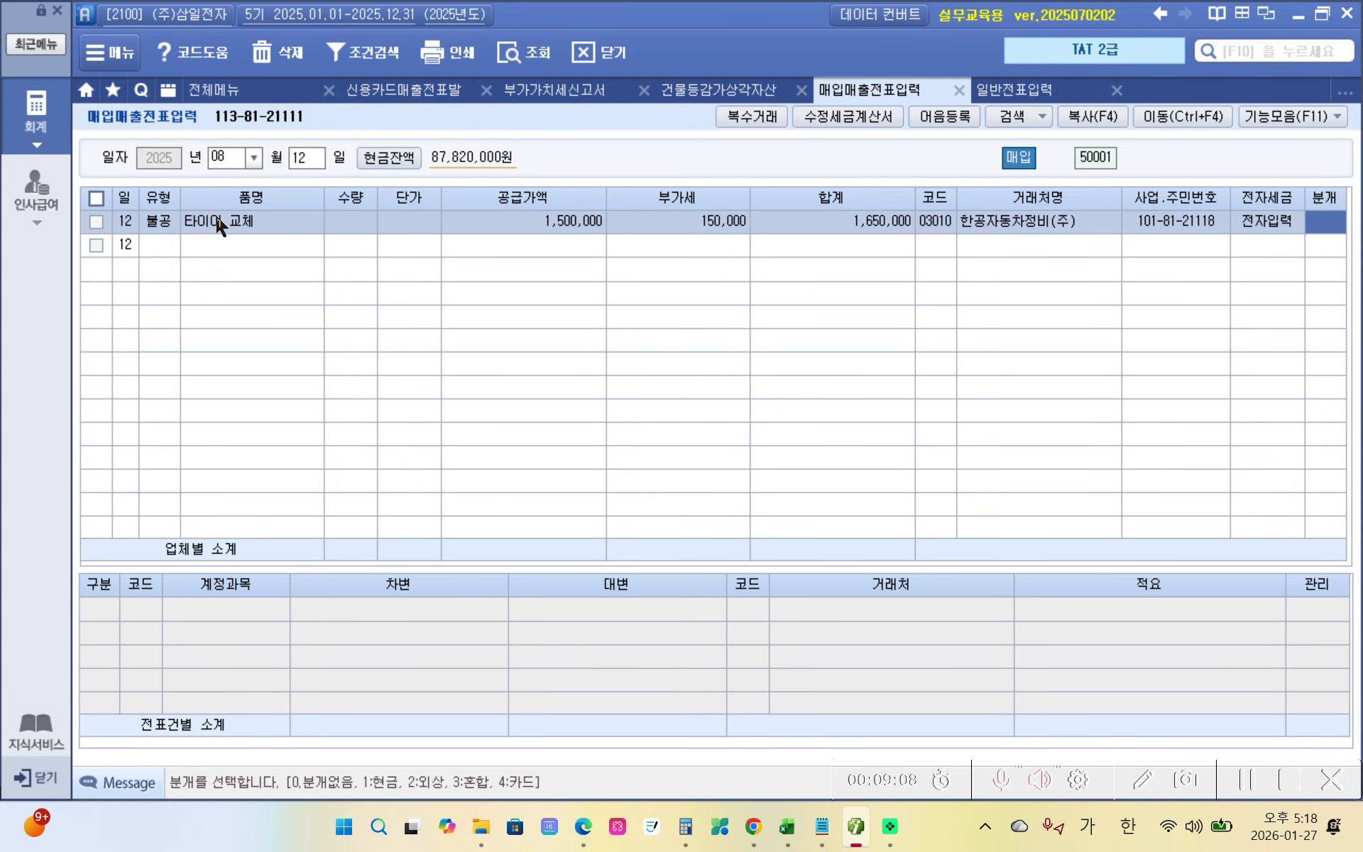
{"action": "type", "text": "3"}
{"action": "key", "text": "Return"}
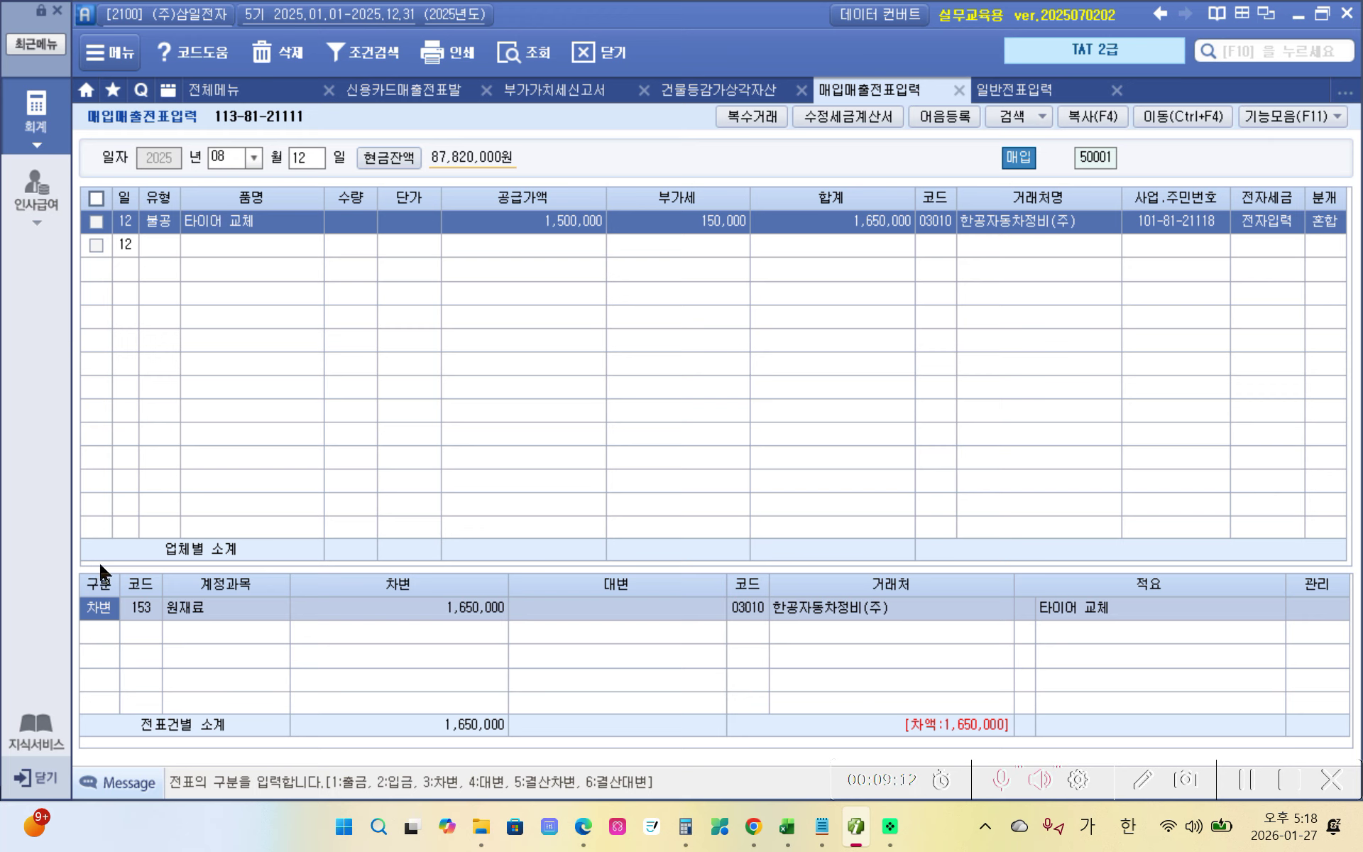
Change the debit line's account to 822 차량유지비
{"action": "left_click", "coordinate": [147, 608]}
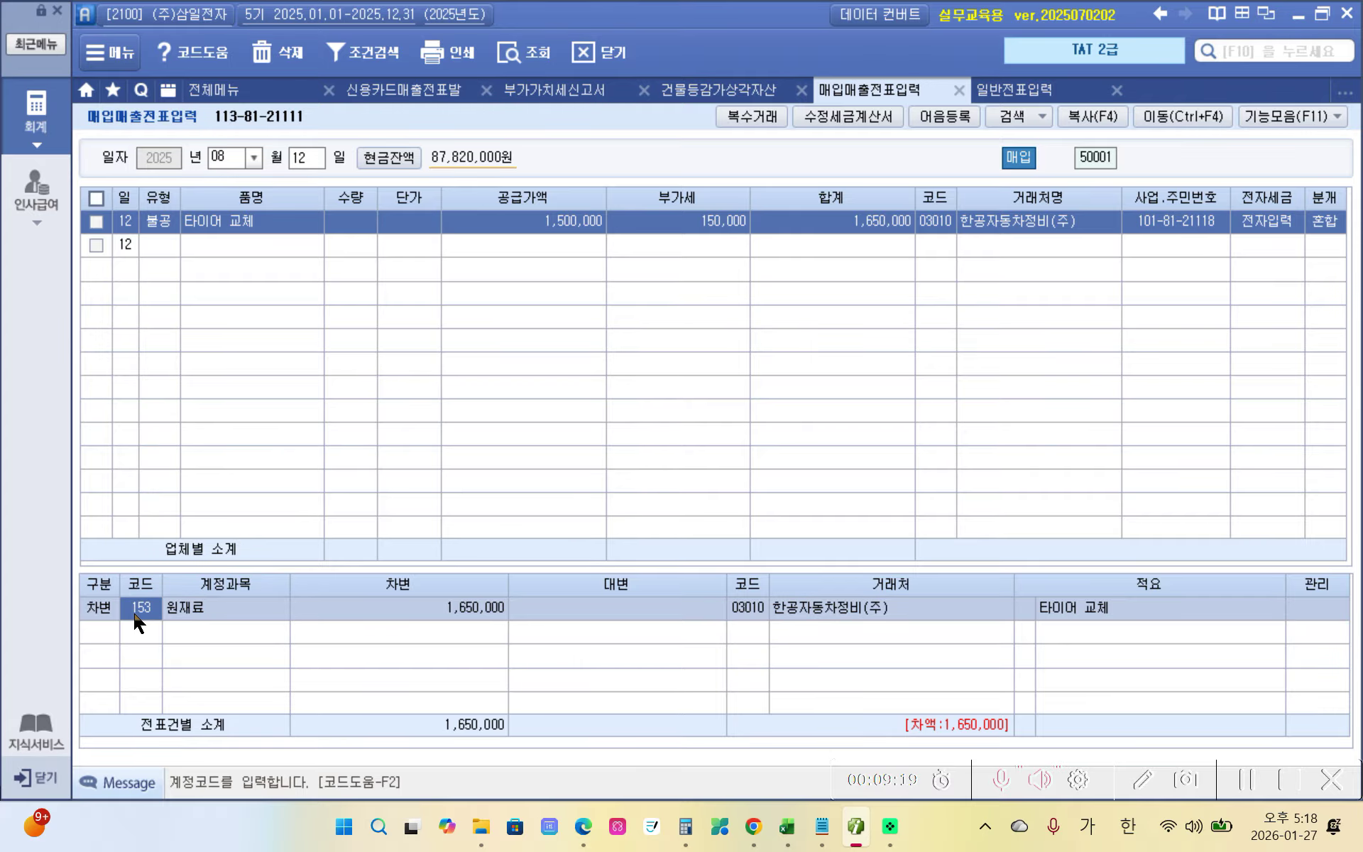
{"action": "type", "text": "차량"}
{"action": "key", "text": "Return"}
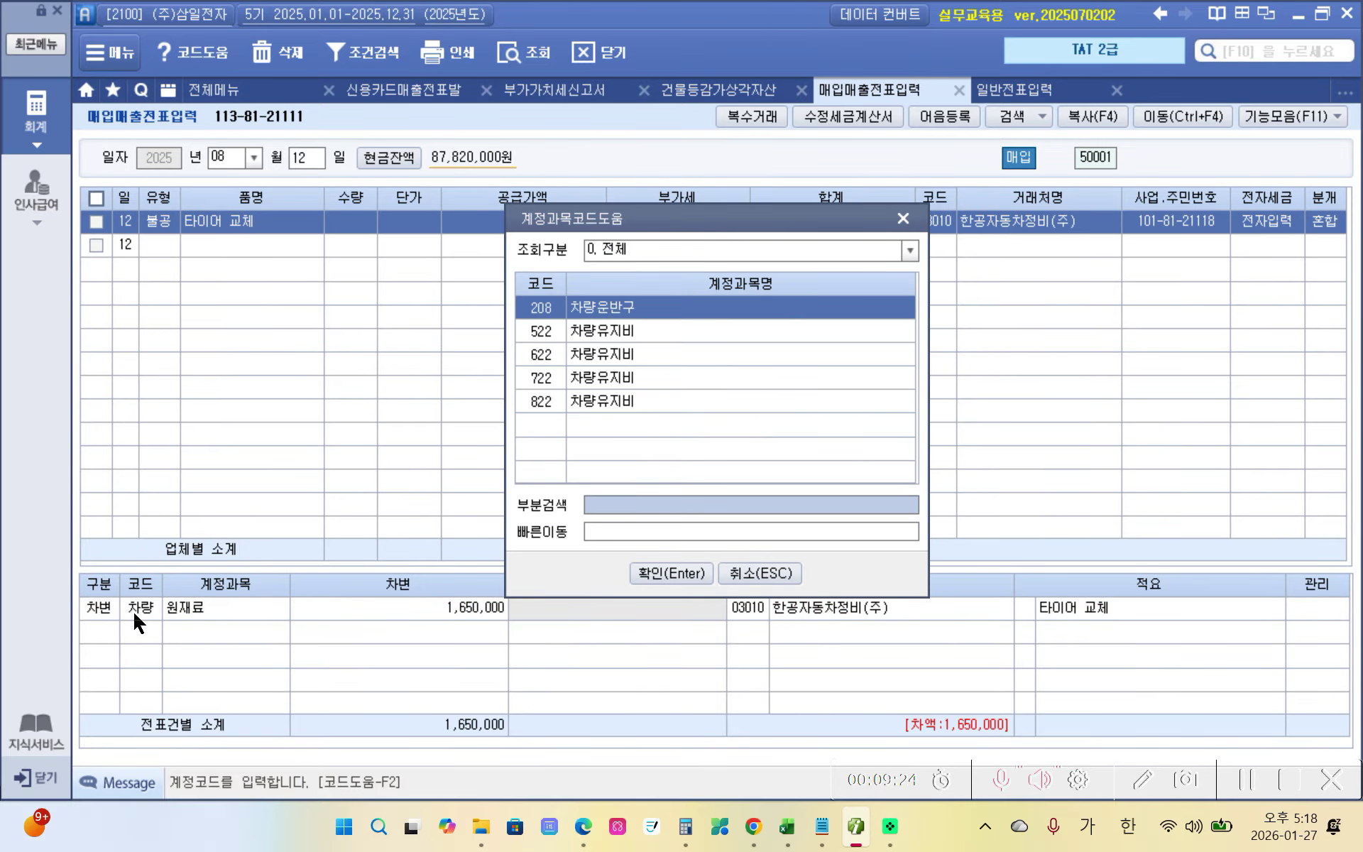
{"action": "key", "text": "Down"}
{"action": "key", "text": "Down"}
{"action": "key", "text": "Down"}
{"action": "key", "text": "Down"}
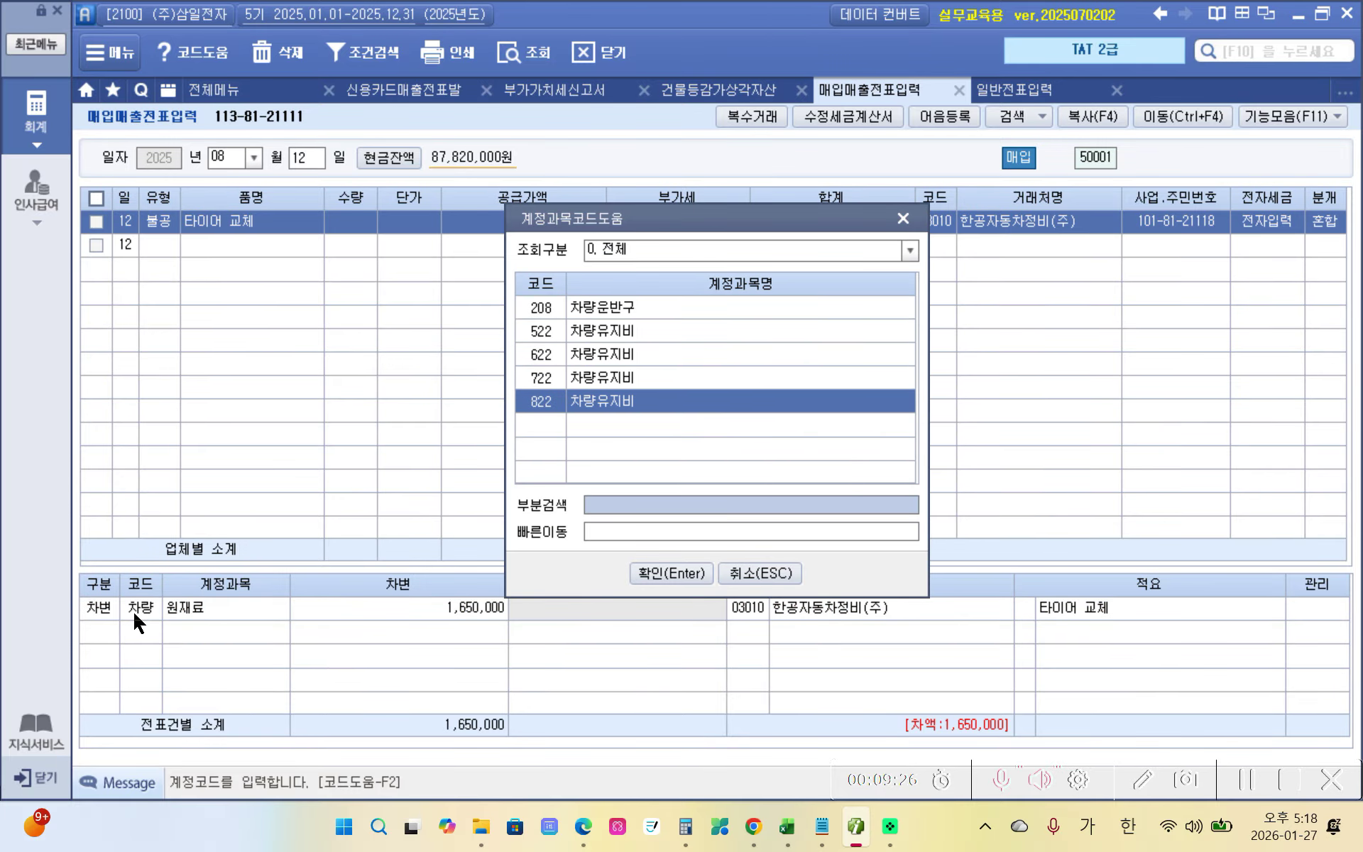
{"action": "key", "text": "Return"}
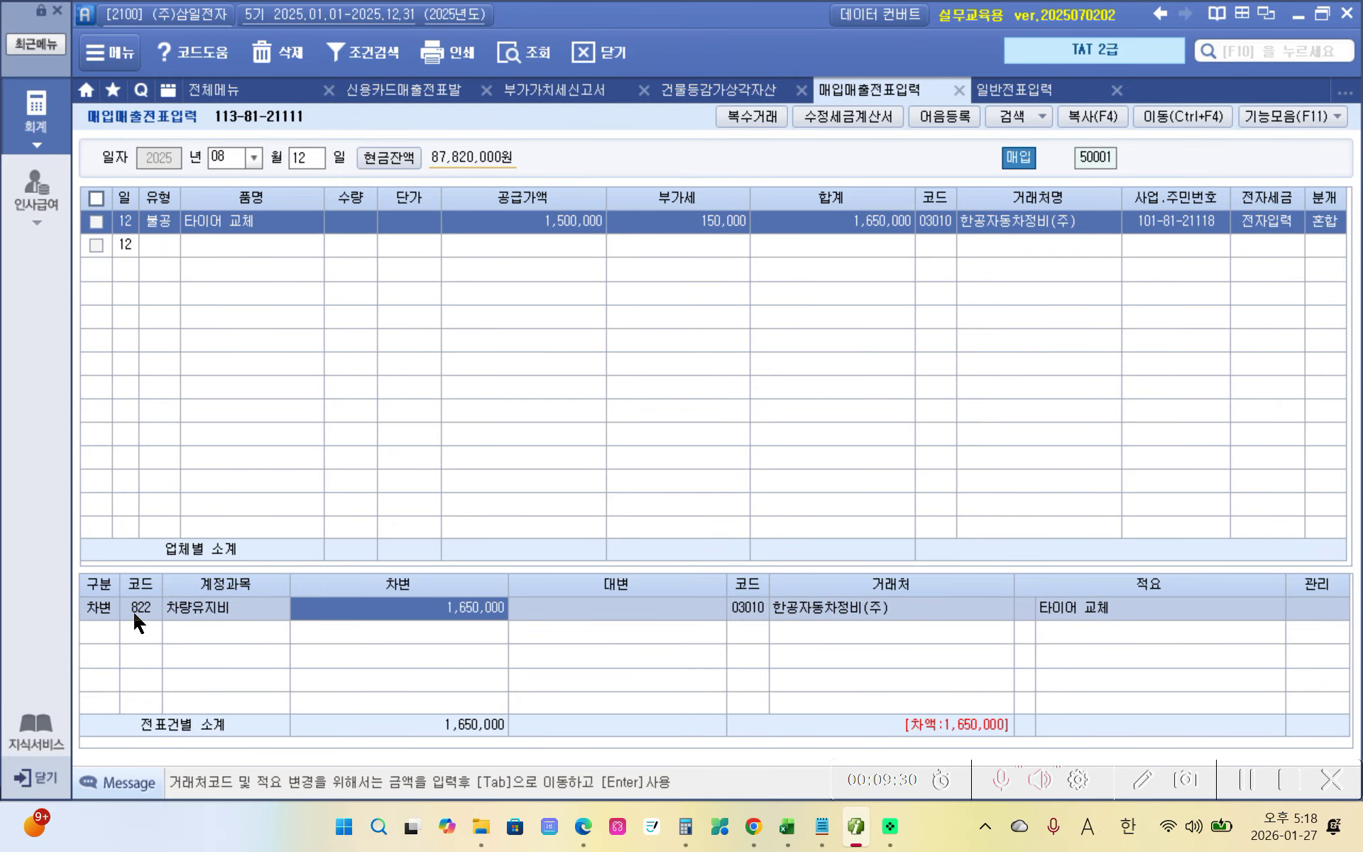
{"action": "left_click_drag", "start_coordinate": [333, 615], "coordinate": [470, 666]}
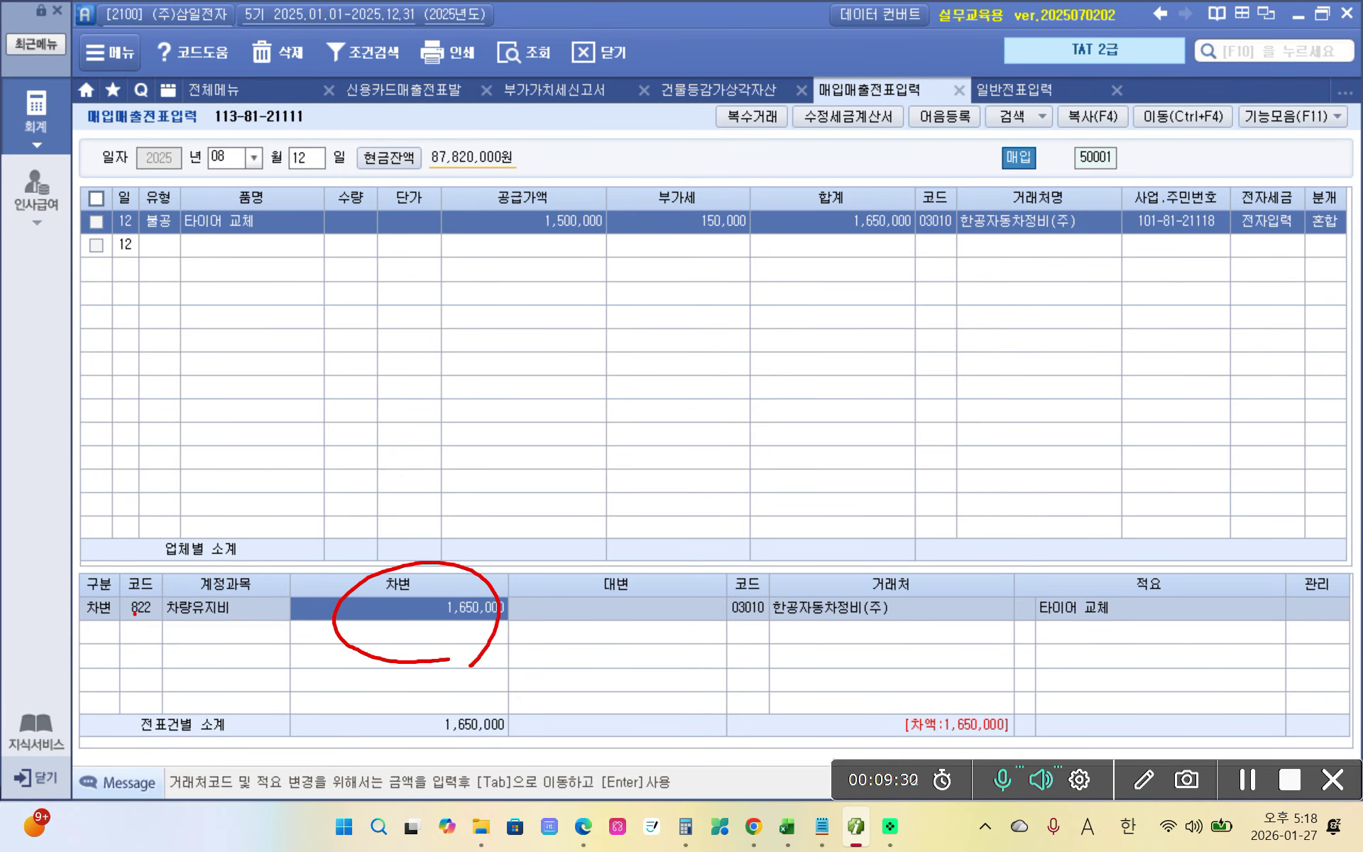
{"action": "mouse_move", "coordinate": [763, 254]}
{"action": "left_mouse_down"}
{"action": "mouse_move", "coordinate": [546, 263]}
{"action": "mouse_move", "coordinate": [758, 241]}
{"action": "mouse_move", "coordinate": [525, 488]}
{"action": "mouse_move", "coordinate": [470, 583]}
{"action": "mouse_move", "coordinate": [476, 598]}
{"action": "left_mouse_up"}
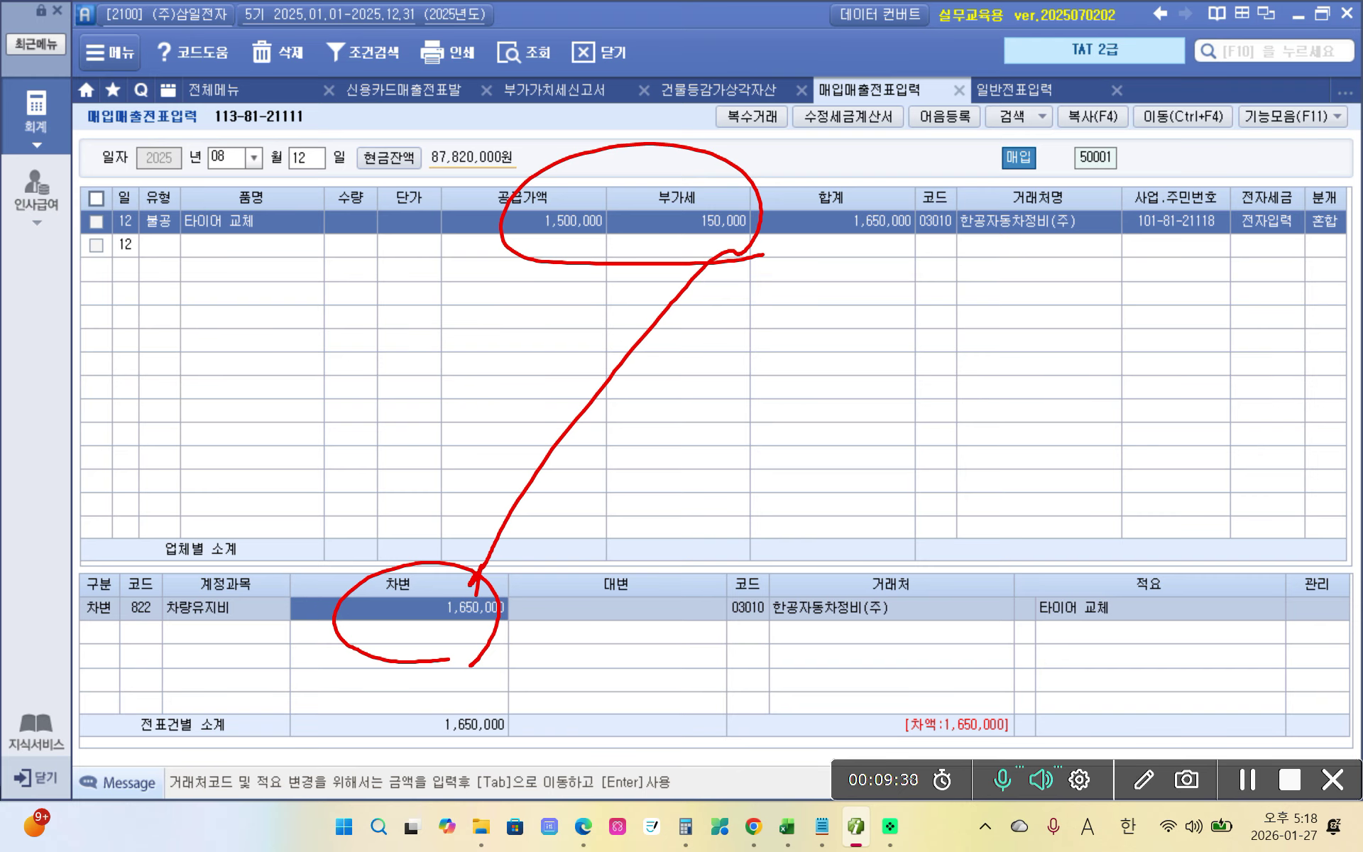
Add a credit line to account 253 미지급금 for 1,650,000
{"action": "left_click", "coordinate": [100, 630]}
{"action": "type", "text": "4"}
{"action": "key", "text": "Return"}
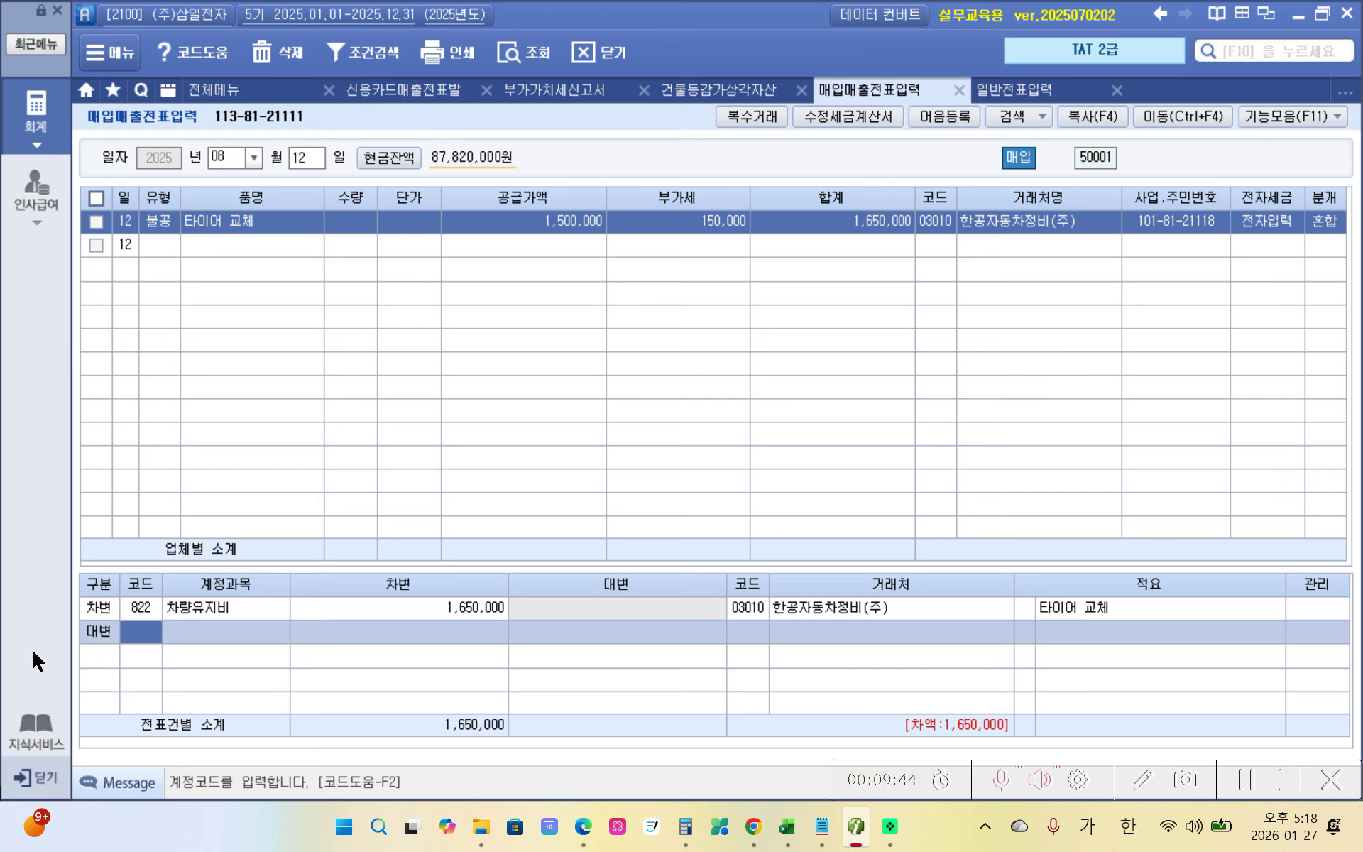
{"action": "type", "text": "253"}
{"action": "key", "text": "Return"}
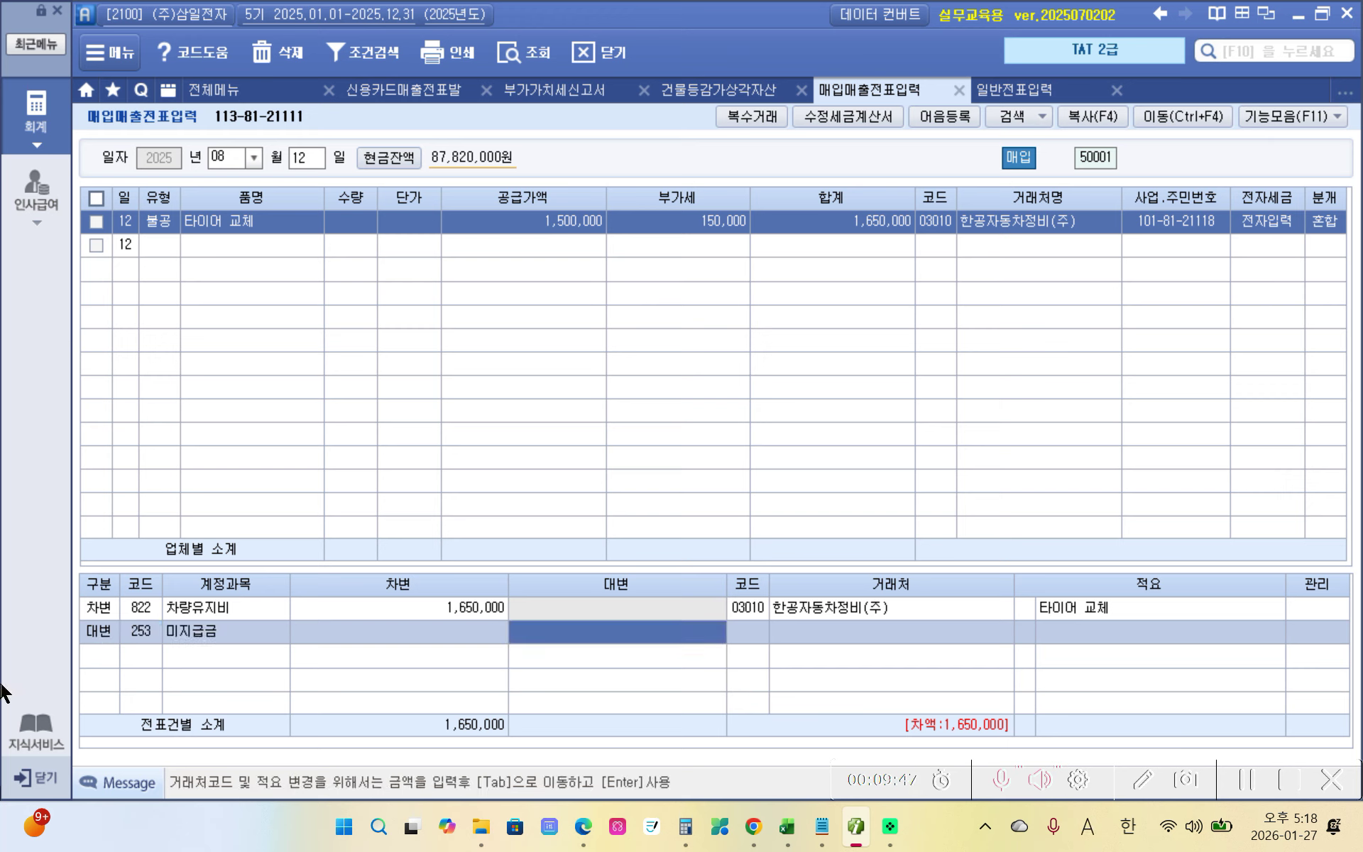
{"action": "type", "text": "1650000"}
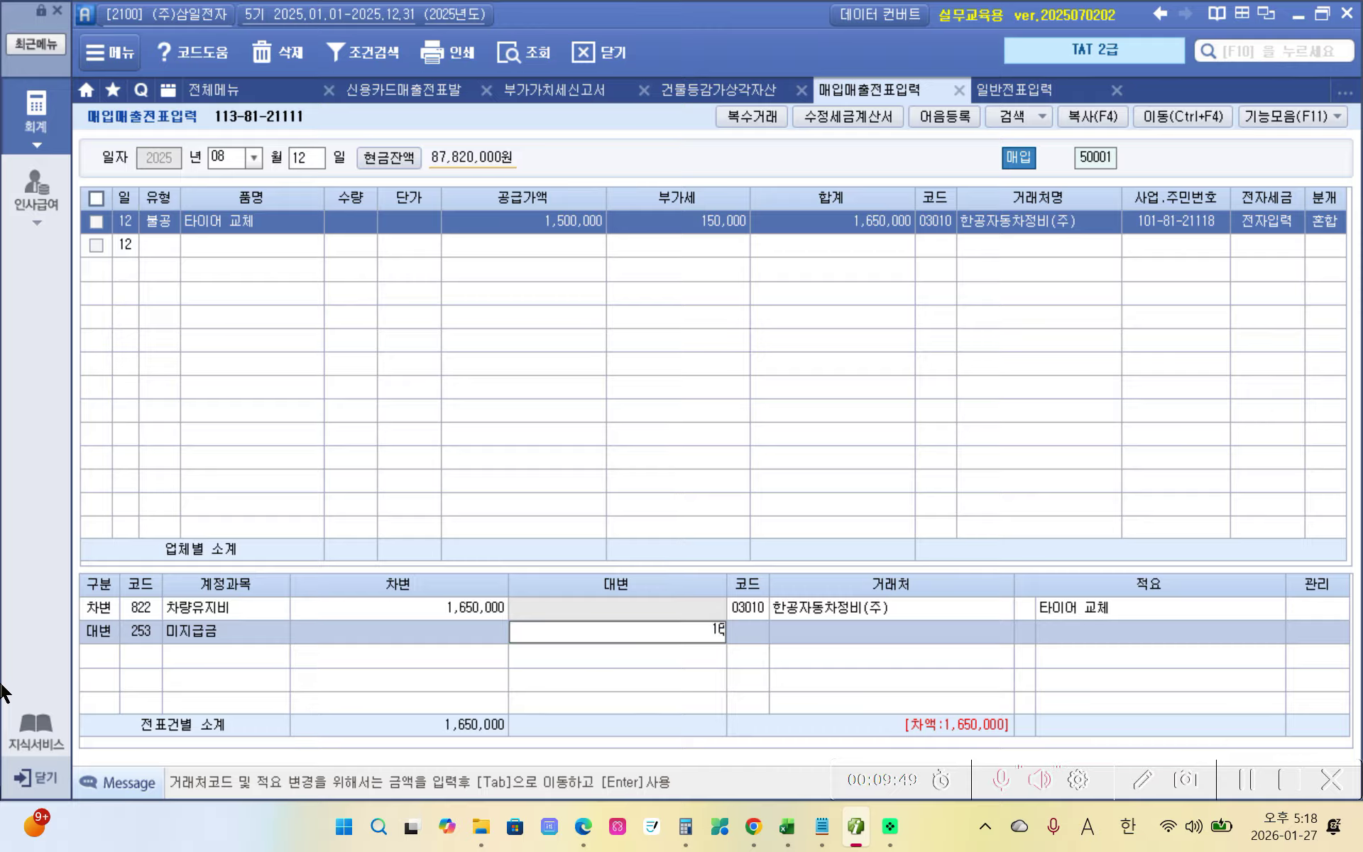
{"action": "key", "text": "Return"}
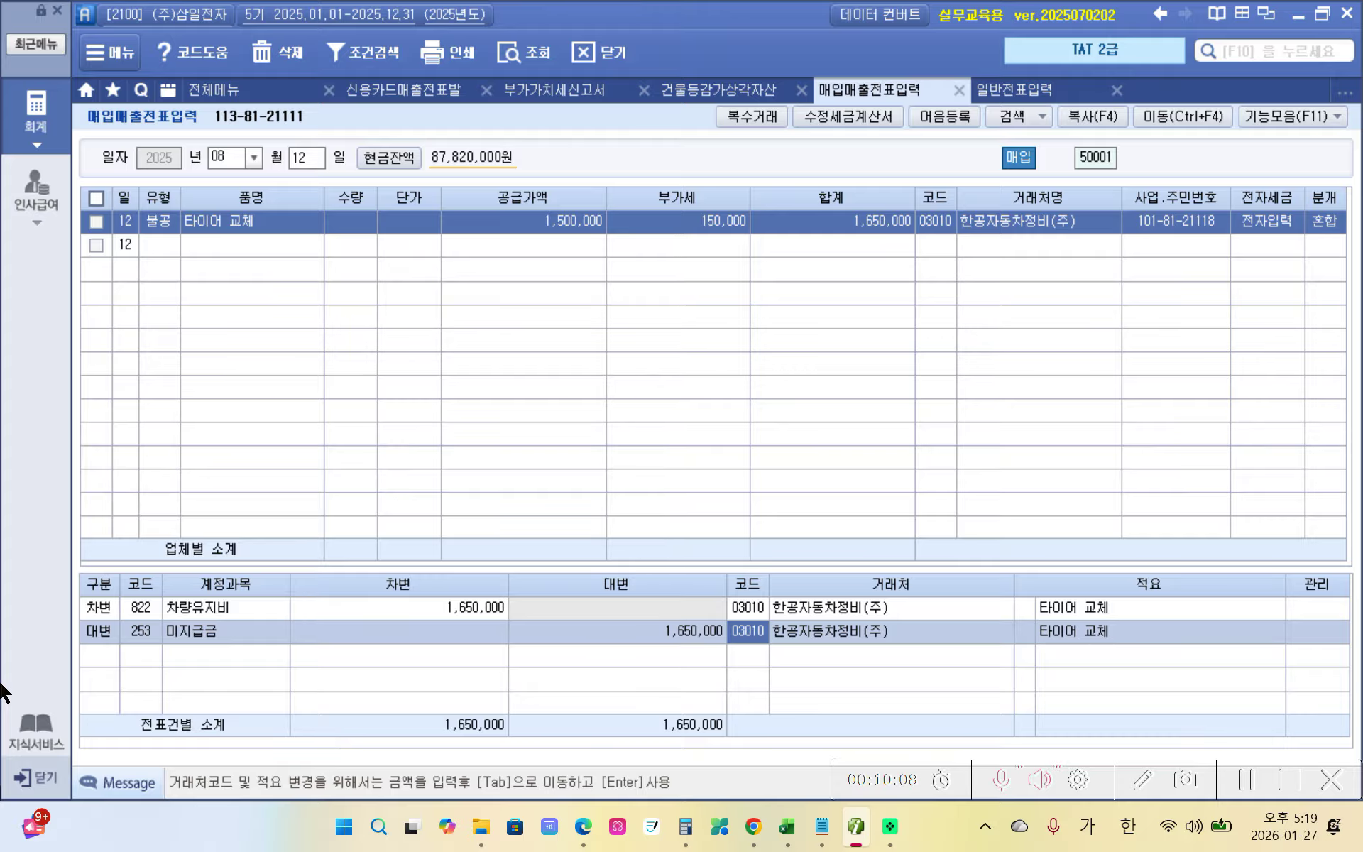
Switch back to the textbook PDF in Edge and highlight 공통사업에 사용할 원재료를 구입 in transaction 3's description in yellow
{"action": "left_click", "coordinate": [584, 825]}
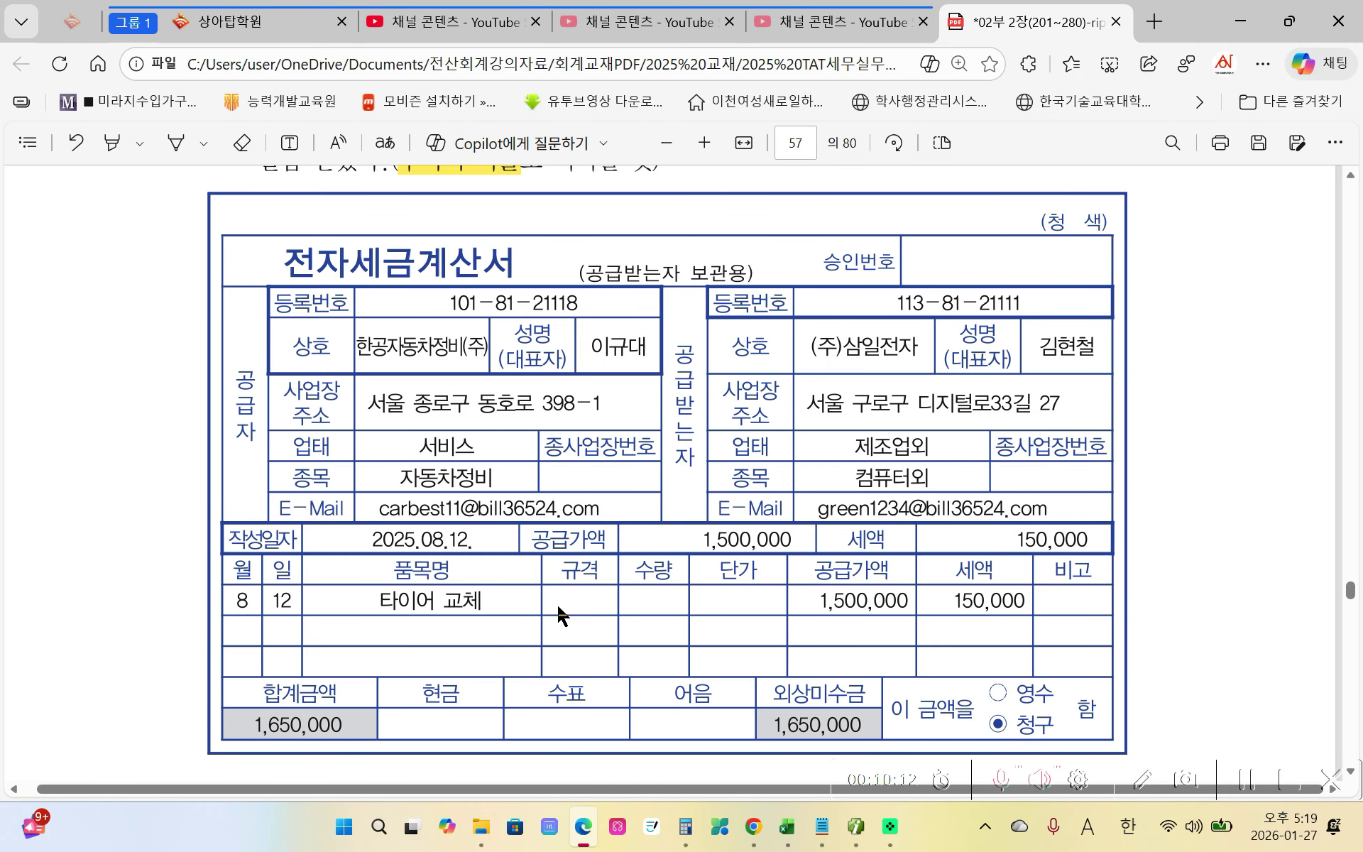
{"action": "scroll", "coordinate": [557, 603], "scroll_direction": "down", "scroll_amount": 5}
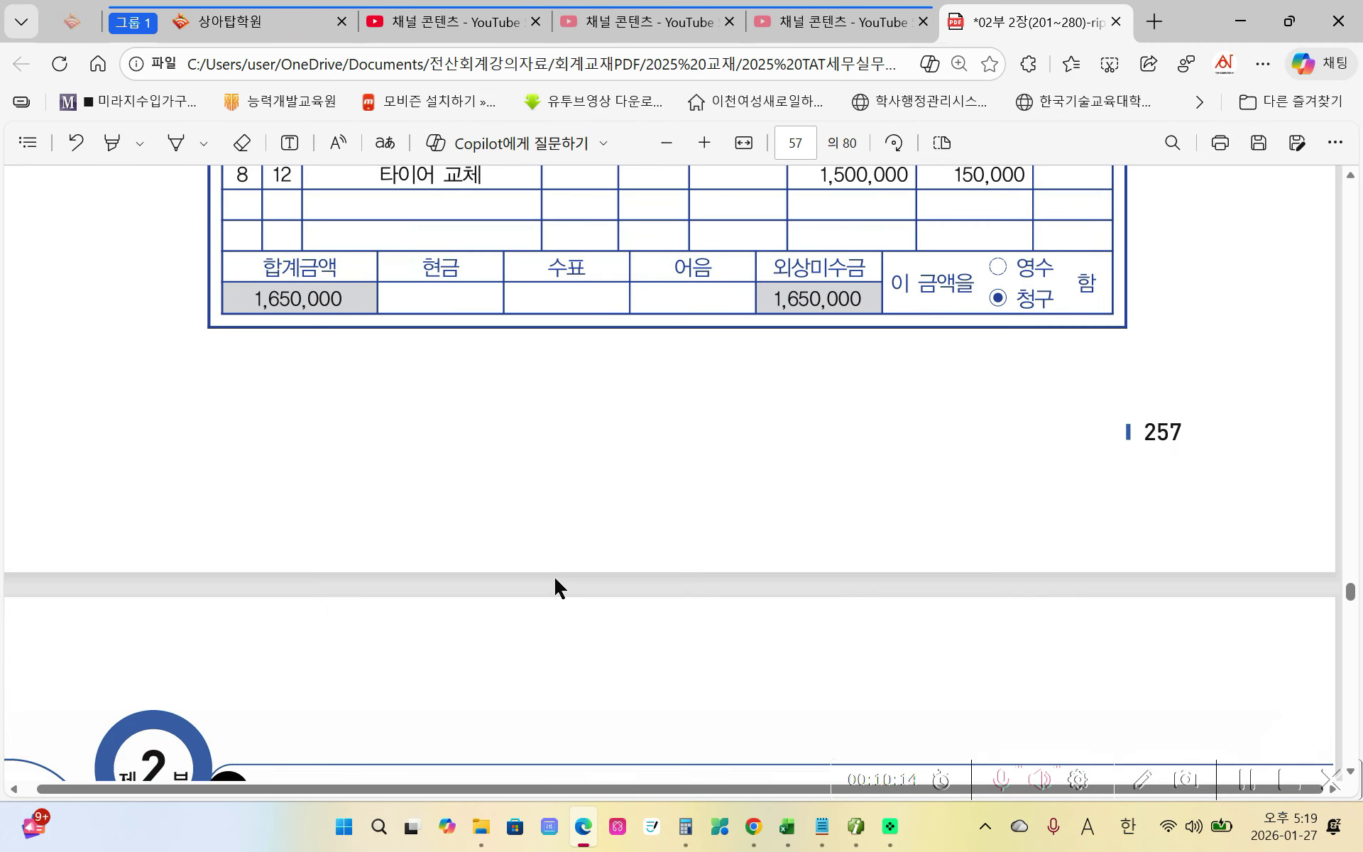
{"action": "scroll", "coordinate": [555, 582], "scroll_direction": "down", "scroll_amount": 6}
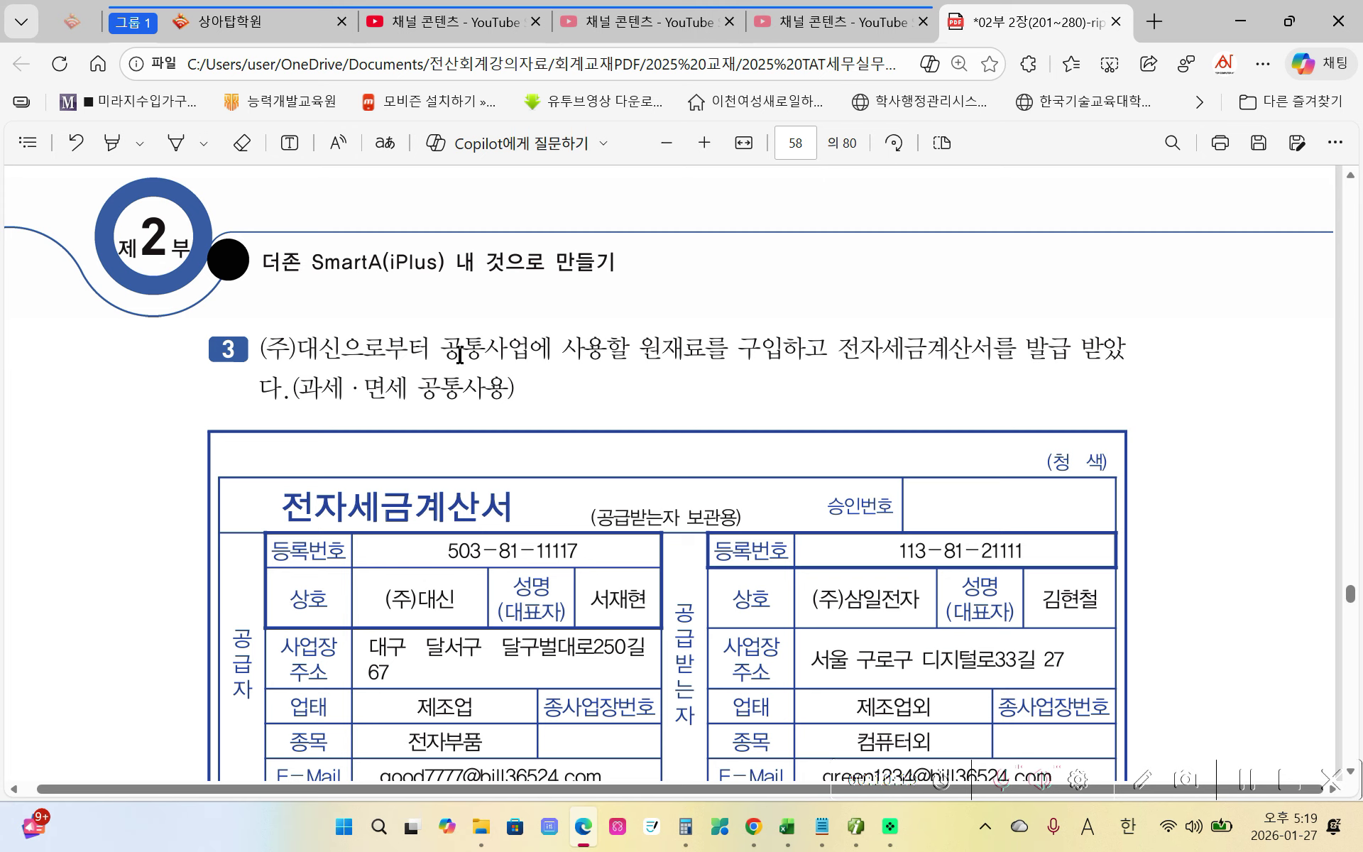
{"action": "left_click_drag", "start_coordinate": [445, 354], "coordinate": [781, 355]}
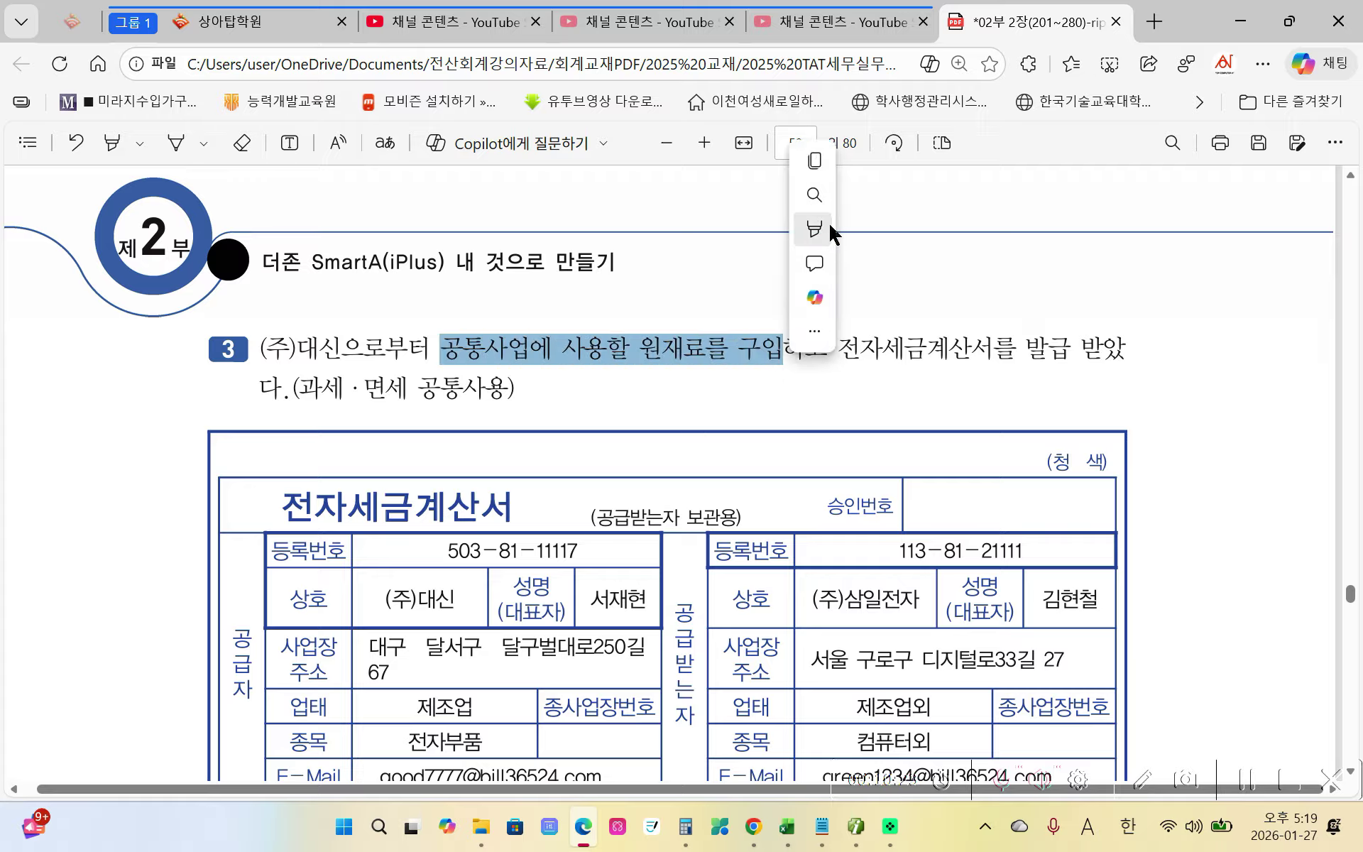
{"action": "mouse_move", "coordinate": [960, 233]}
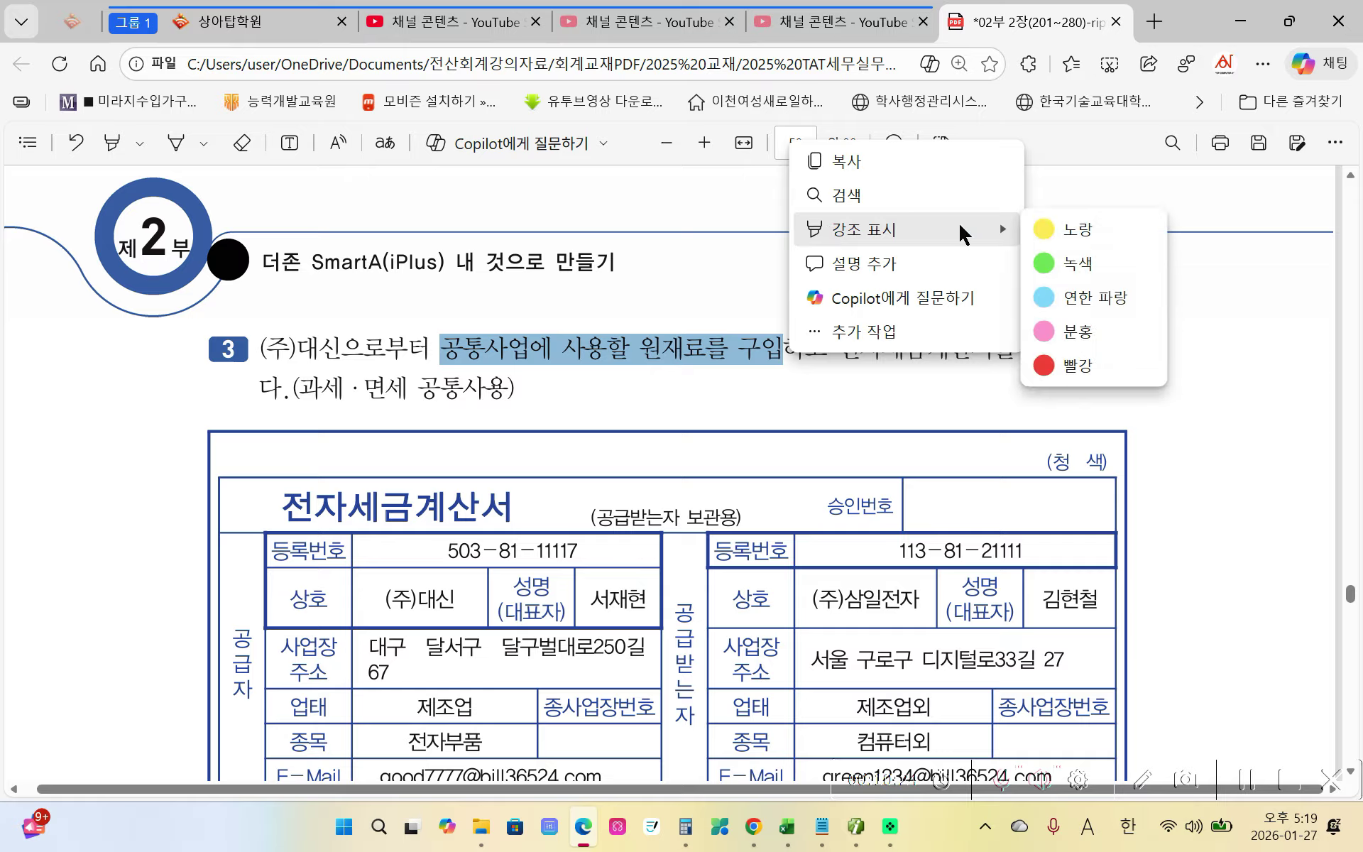
{"action": "left_click", "coordinate": [1065, 229]}
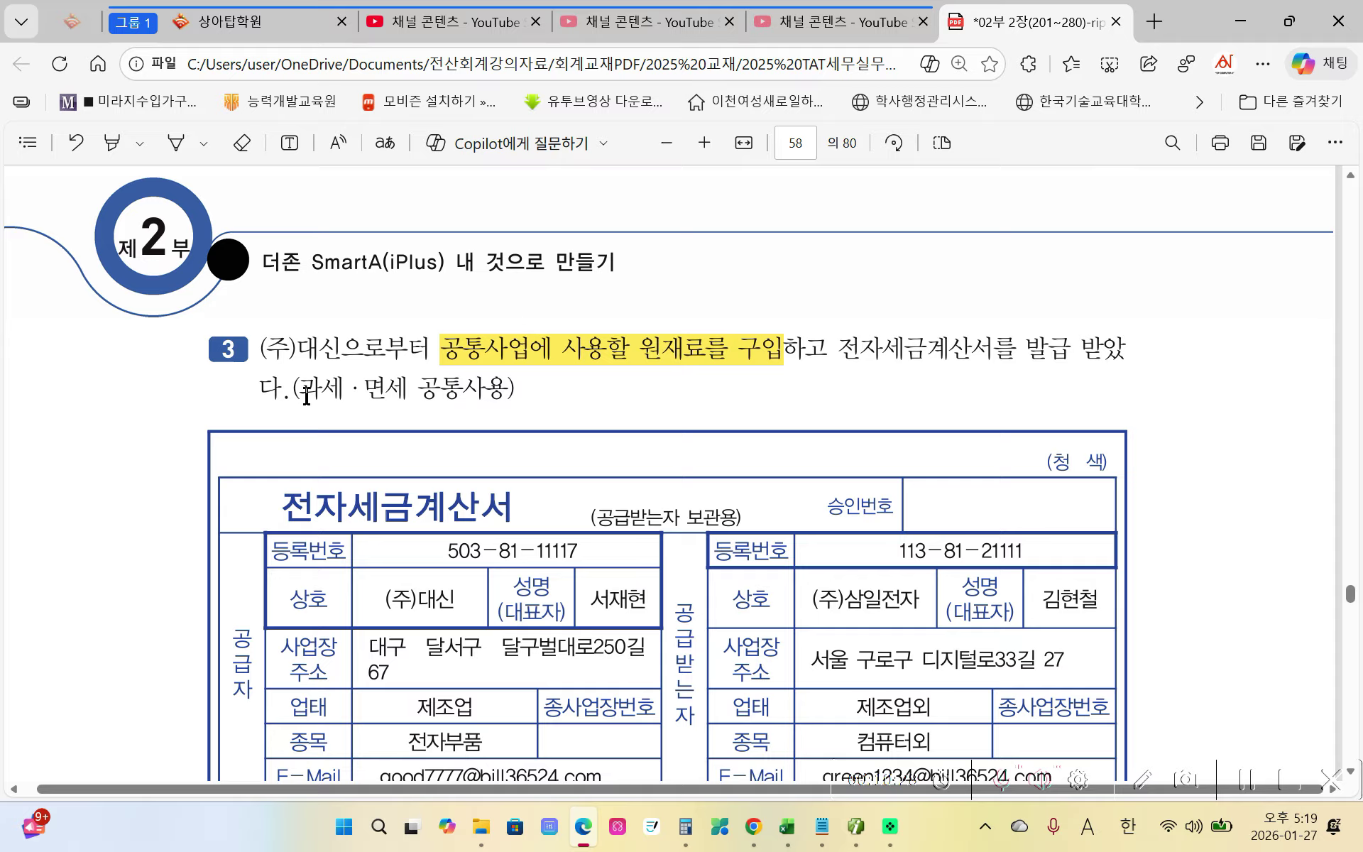
Highlight 과세·면세 in transaction 3's description in yellow
{"action": "left_click_drag", "start_coordinate": [304, 389], "coordinate": [413, 384]}
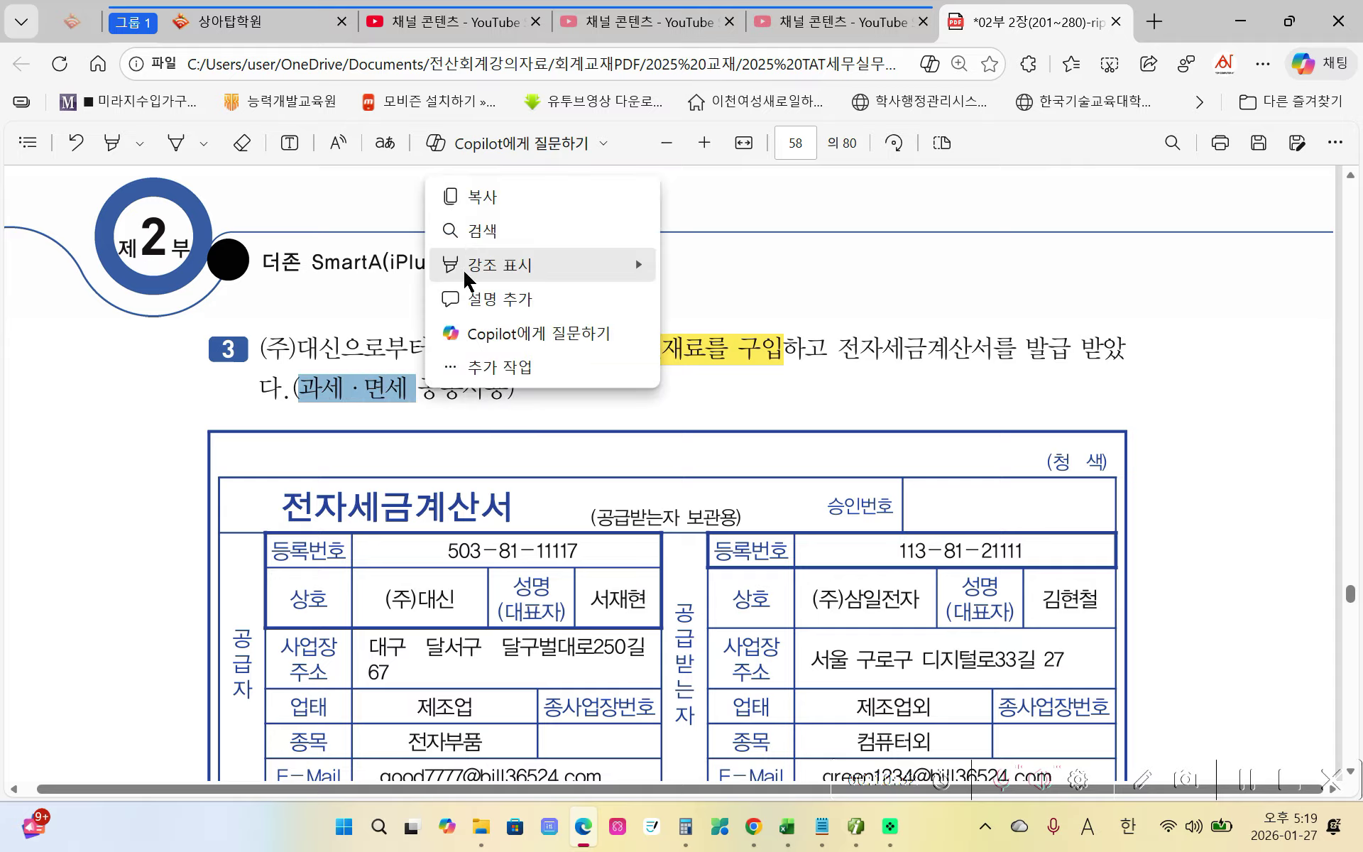
{"action": "mouse_move", "coordinate": [465, 273]}
{"action": "left_click", "coordinate": [687, 264]}
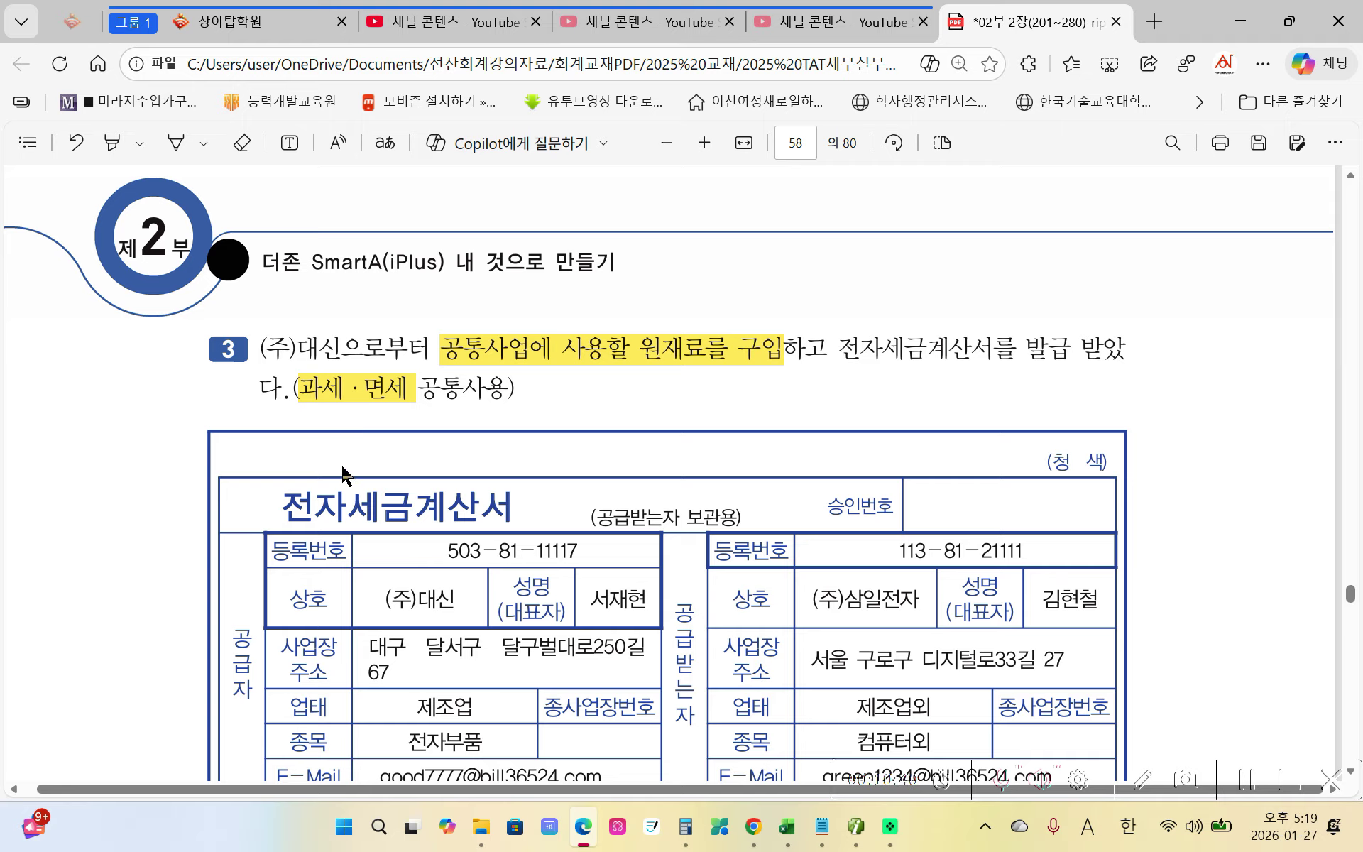
Review transaction 3's electronic tax invoice and the beginning of transaction 4 in the textbook PDF
{"action": "scroll", "coordinate": [341, 458], "scroll_direction": "down", "scroll_amount": 1}
{"action": "scroll", "coordinate": [342, 461], "scroll_direction": "down", "scroll_amount": 3}
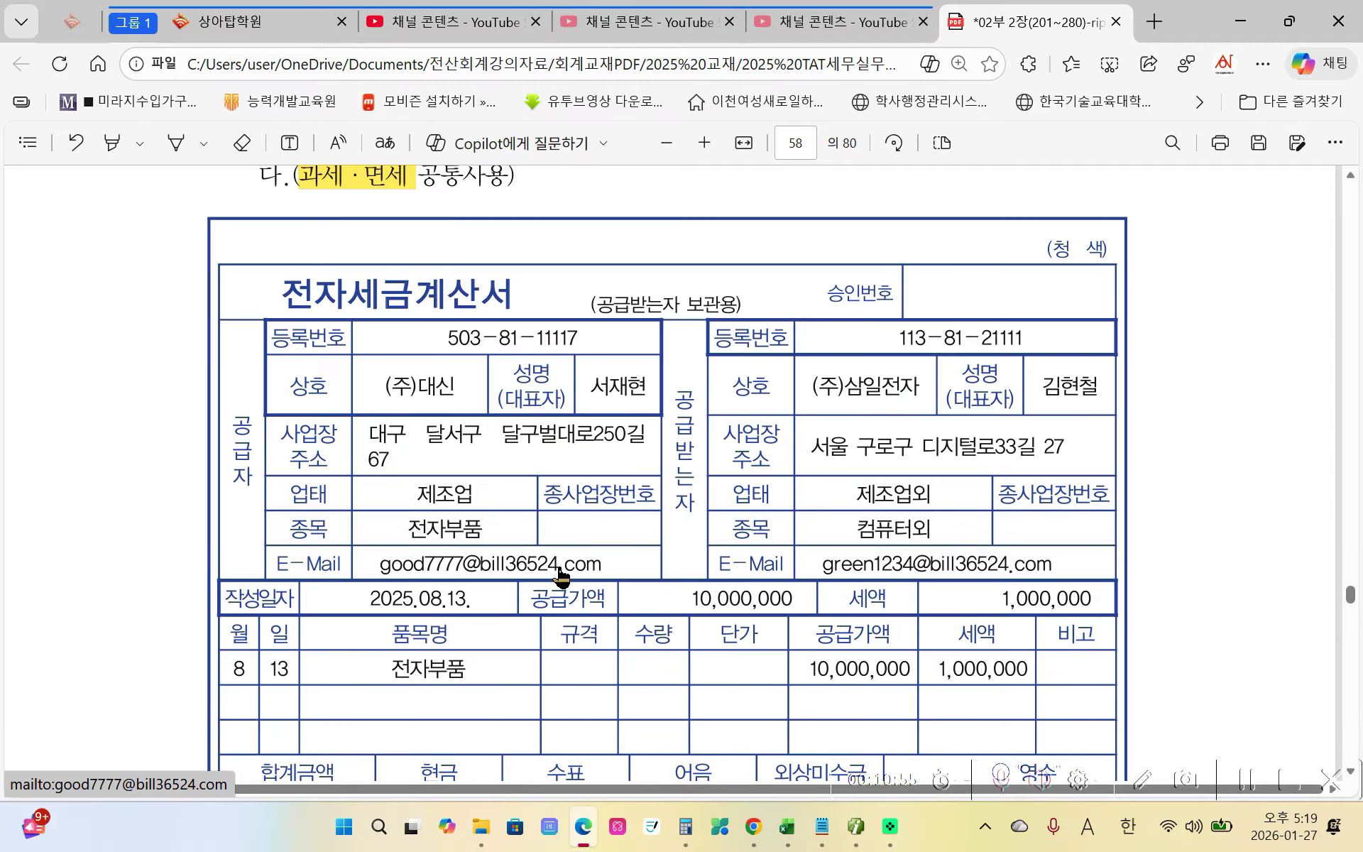
{"action": "scroll", "coordinate": [559, 571], "scroll_direction": "down", "scroll_amount": 2}
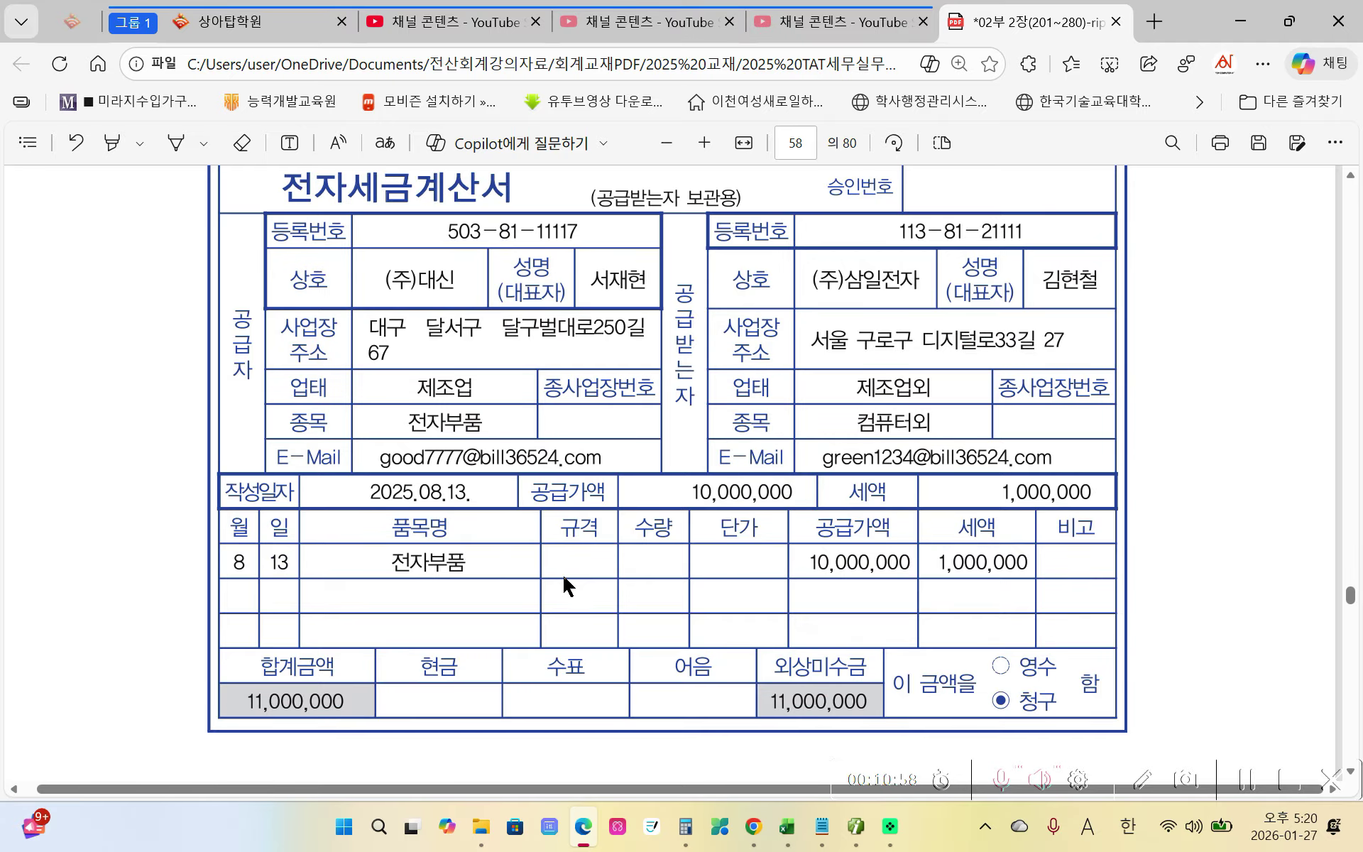
{"action": "scroll", "coordinate": [564, 577], "scroll_direction": "down", "scroll_amount": 4}
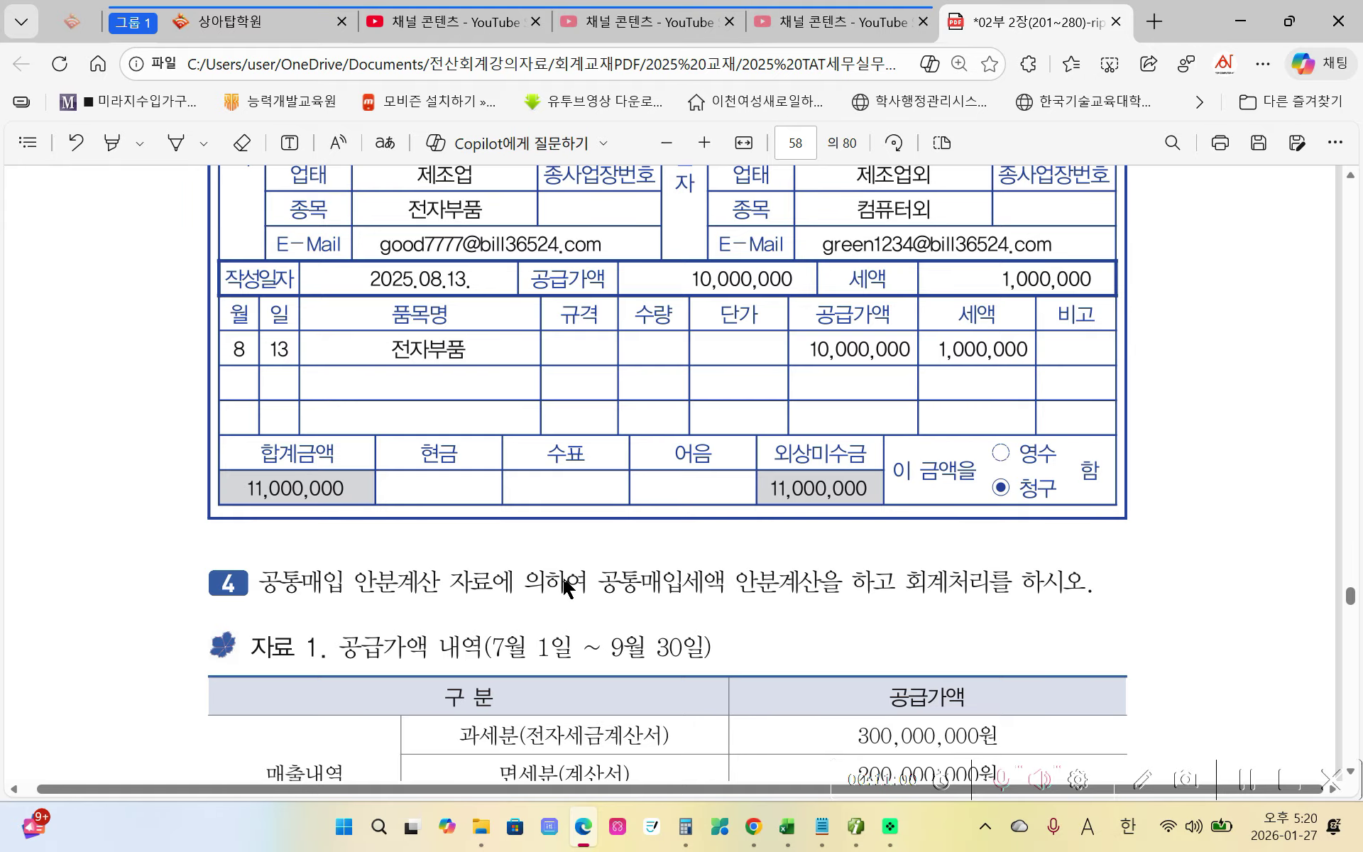
Check transaction 3's tax invoice in the PDF, switch to SmartA and set the slip date to month 08, day 13
{"action": "scroll", "coordinate": [563, 583], "scroll_direction": "up", "scroll_amount": 8}
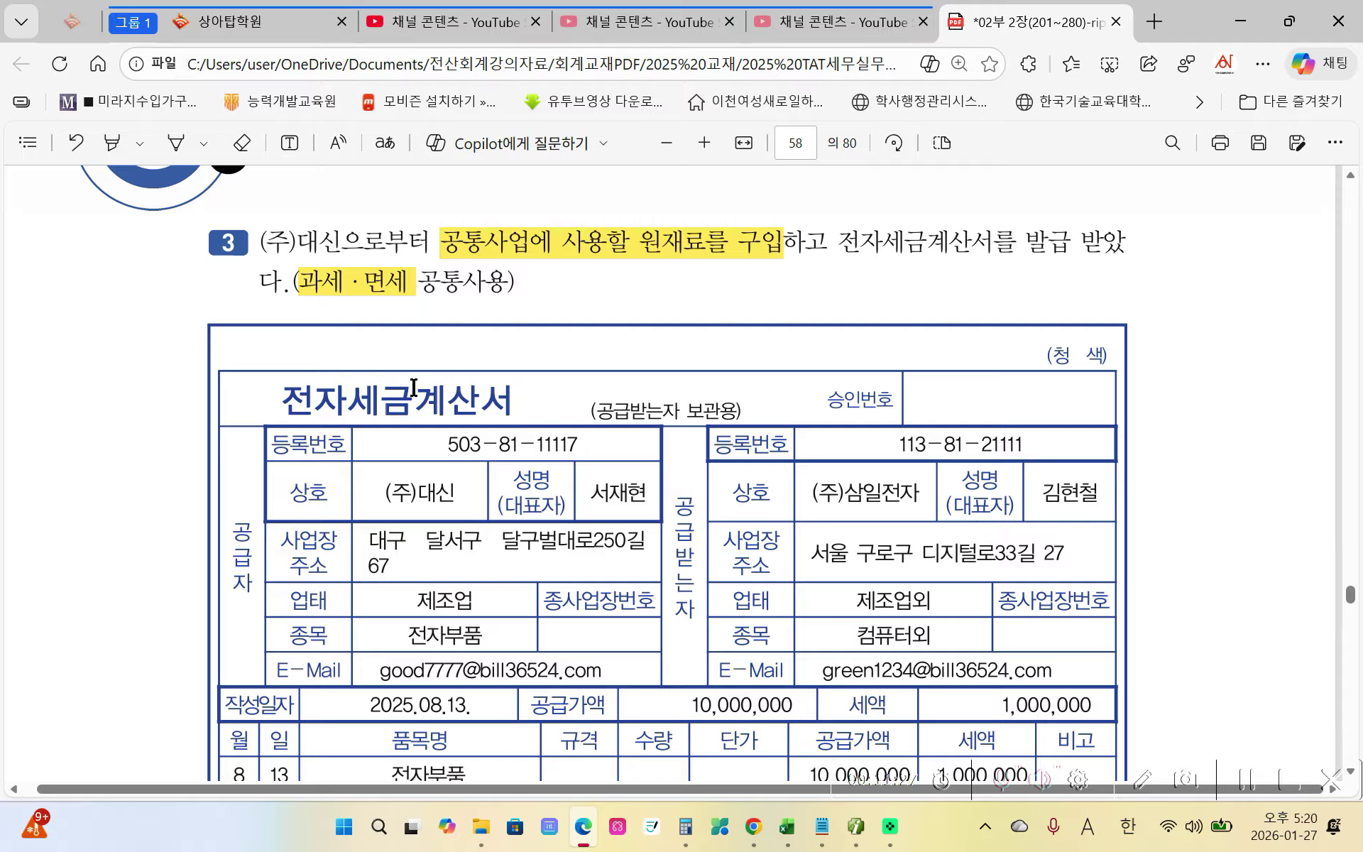
{"action": "scroll", "coordinate": [419, 465], "scroll_direction": "down", "scroll_amount": 2}
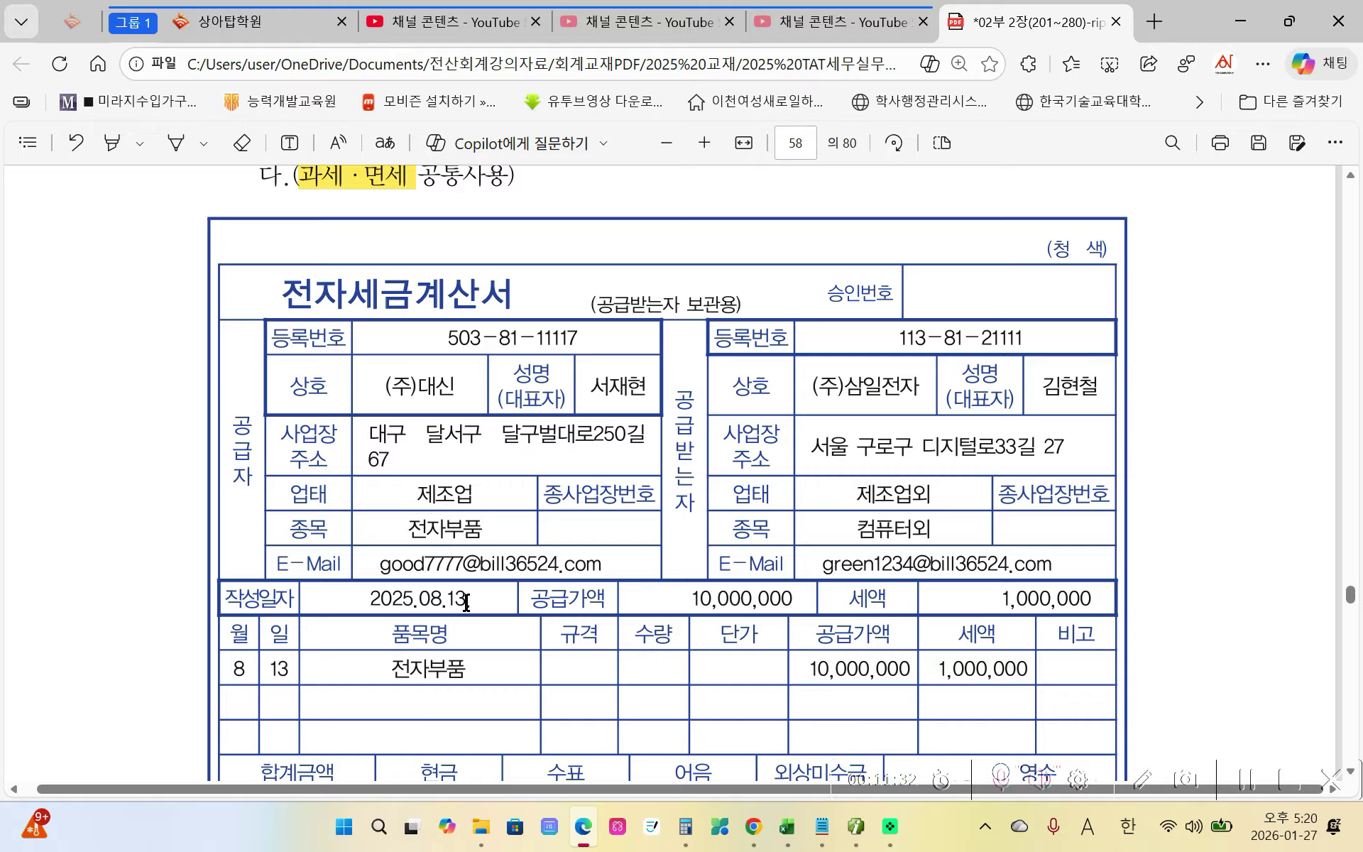
{"action": "left_click", "coordinate": [854, 831]}
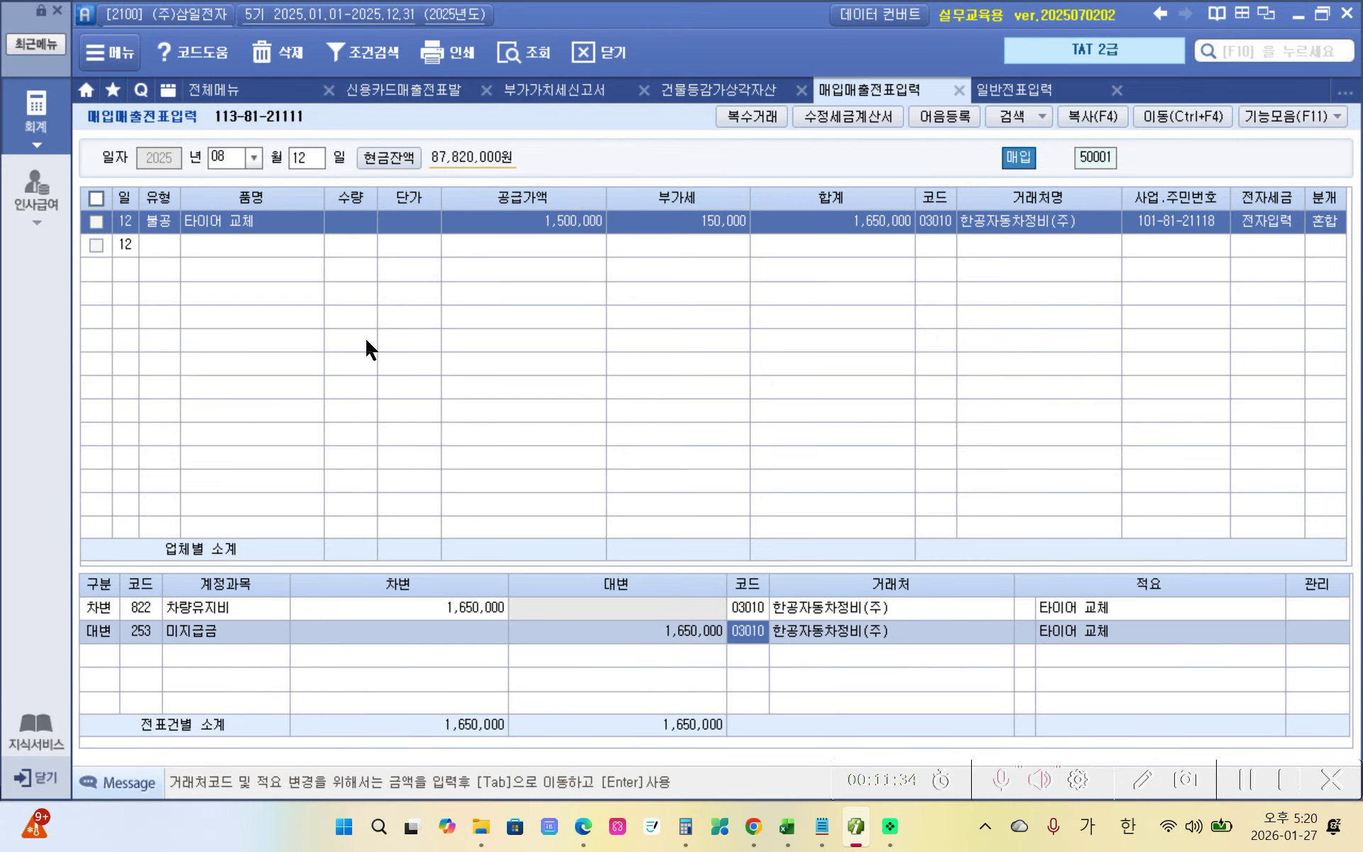
{"action": "left_click", "coordinate": [306, 160]}
{"action": "type", "text": "1"}
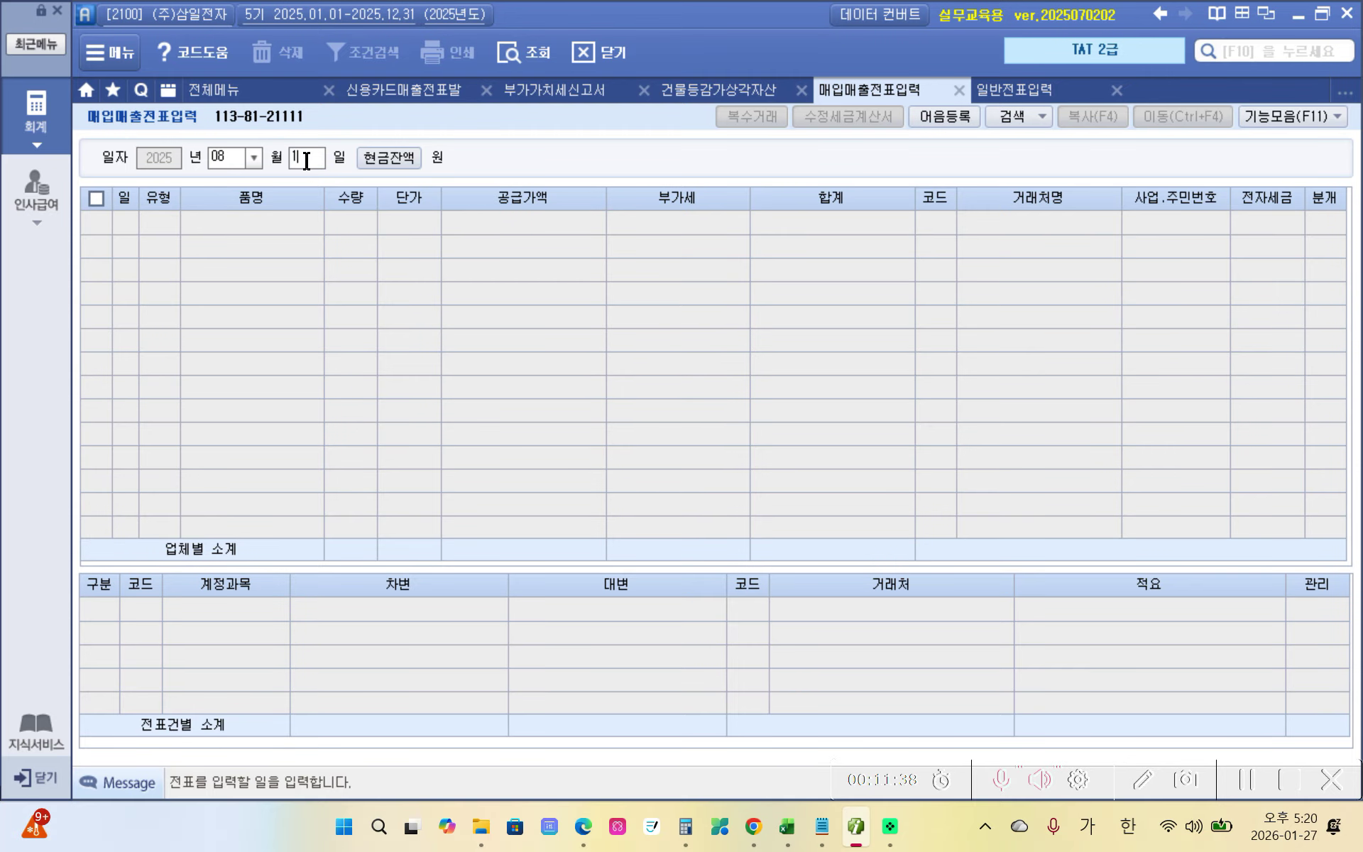
{"action": "type", "text": "3"}
{"action": "key", "text": "Return"}
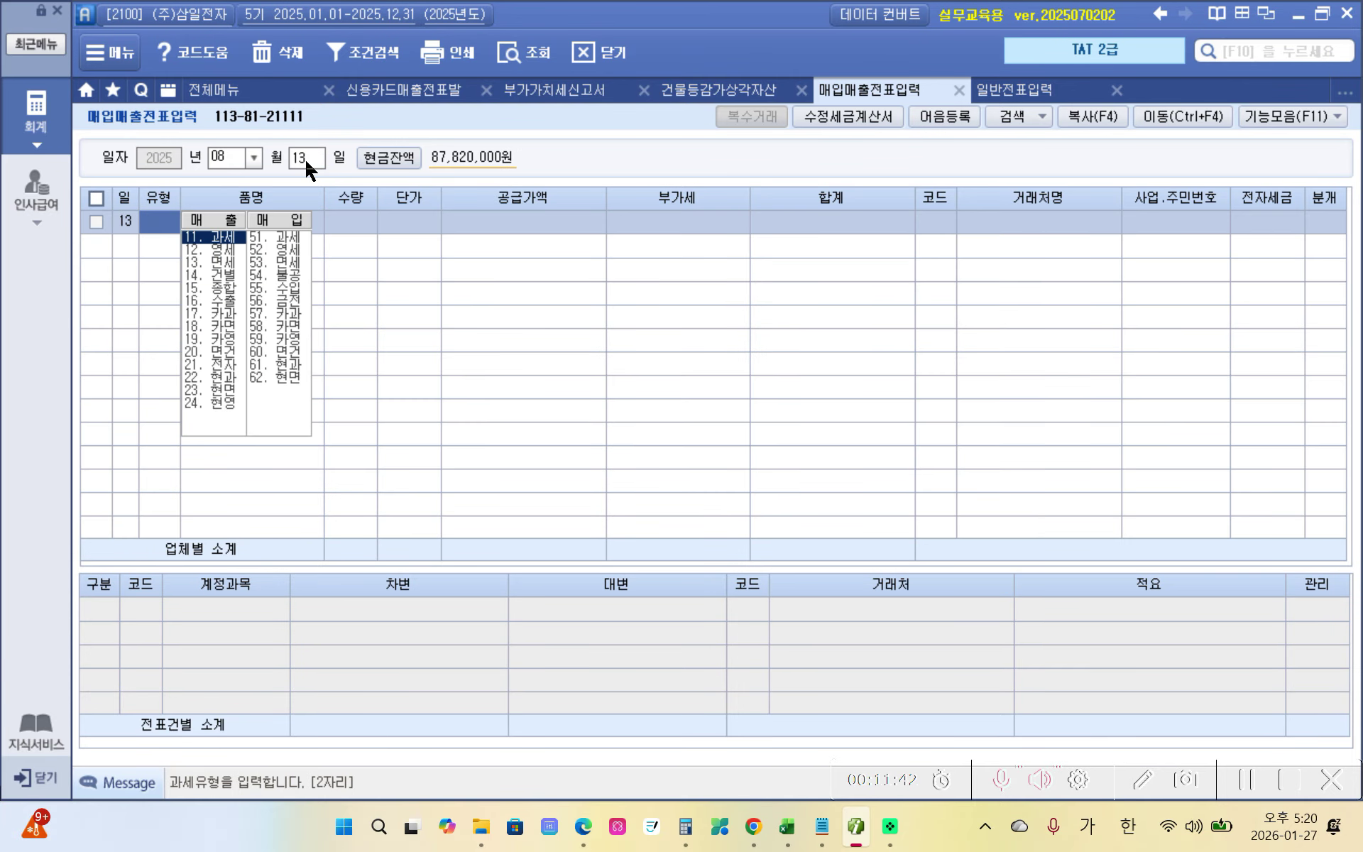
Set the slip's type to 54.불공 with non-deduction reason 5. 공통매입세액 안분계산서 분
{"action": "type", "text": "54"}
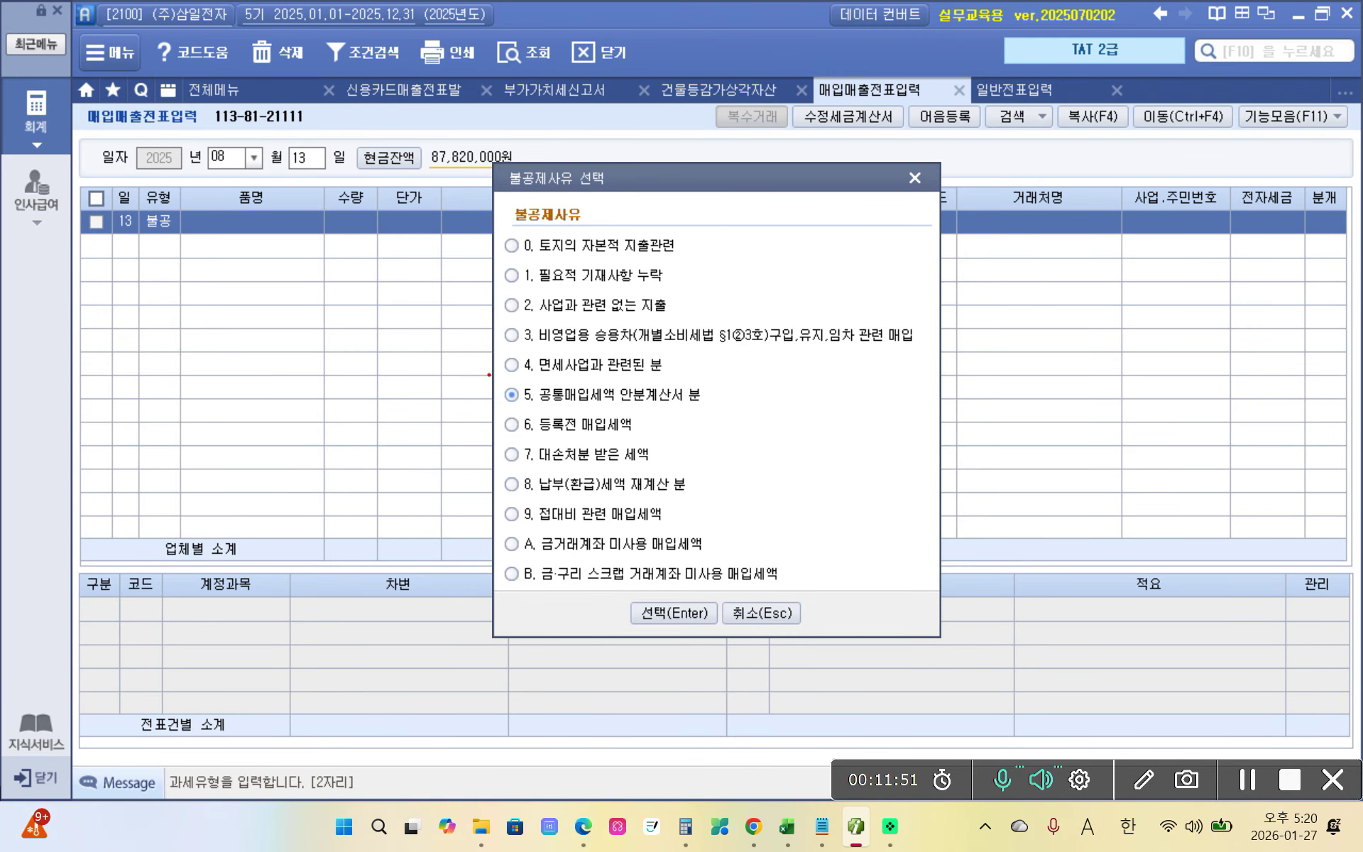
{"action": "left_click_drag", "start_coordinate": [488, 374], "coordinate": [832, 412]}
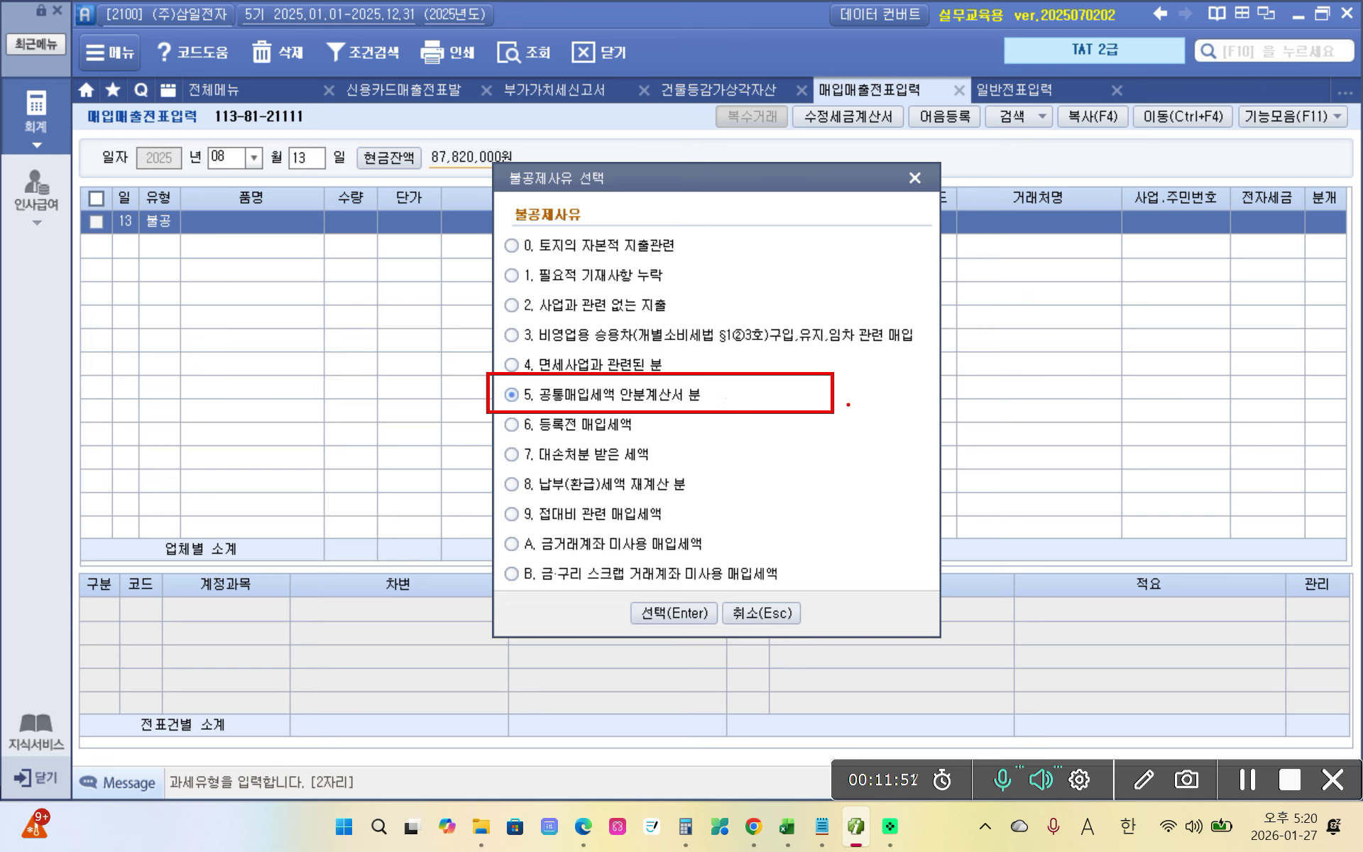
{"action": "mouse_move", "coordinate": [638, 381]}
{"action": "left_mouse_down"}
{"action": "mouse_move", "coordinate": [619, 401]}
{"action": "mouse_move", "coordinate": [643, 378]}
{"action": "left_mouse_up"}
{"action": "mouse_move", "coordinate": [159, 205]}
{"action": "left_mouse_down"}
{"action": "mouse_move", "coordinate": [140, 241]}
{"action": "mouse_move", "coordinate": [171, 207]}
{"action": "left_mouse_up"}
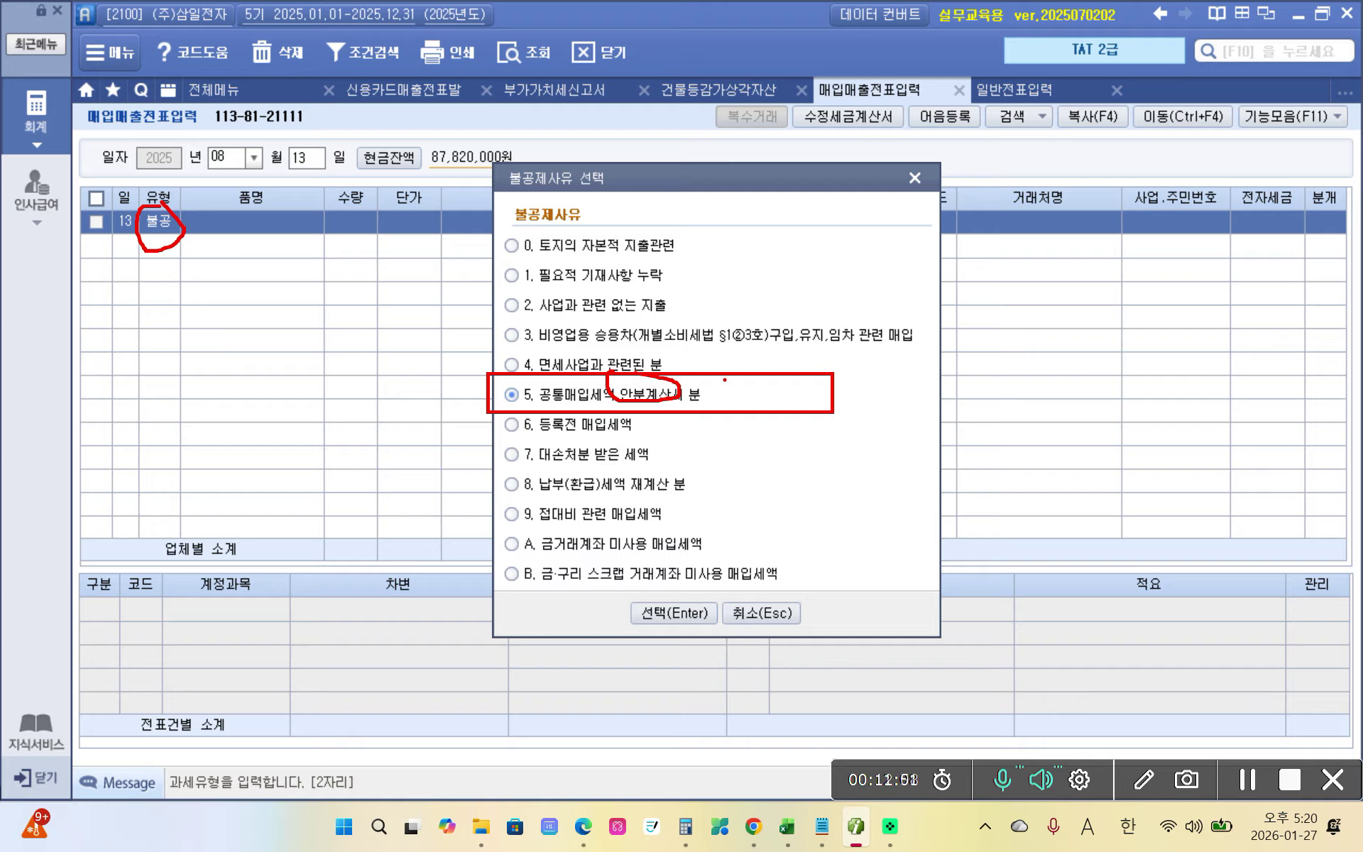
{"action": "mouse_move", "coordinate": [722, 383]}
{"action": "left_mouse_down"}
{"action": "mouse_move", "coordinate": [727, 394]}
{"action": "mouse_move", "coordinate": [763, 370]}
{"action": "left_mouse_up"}
{"action": "left_click", "coordinate": [716, 394]}
{"action": "key", "text": "Return"}
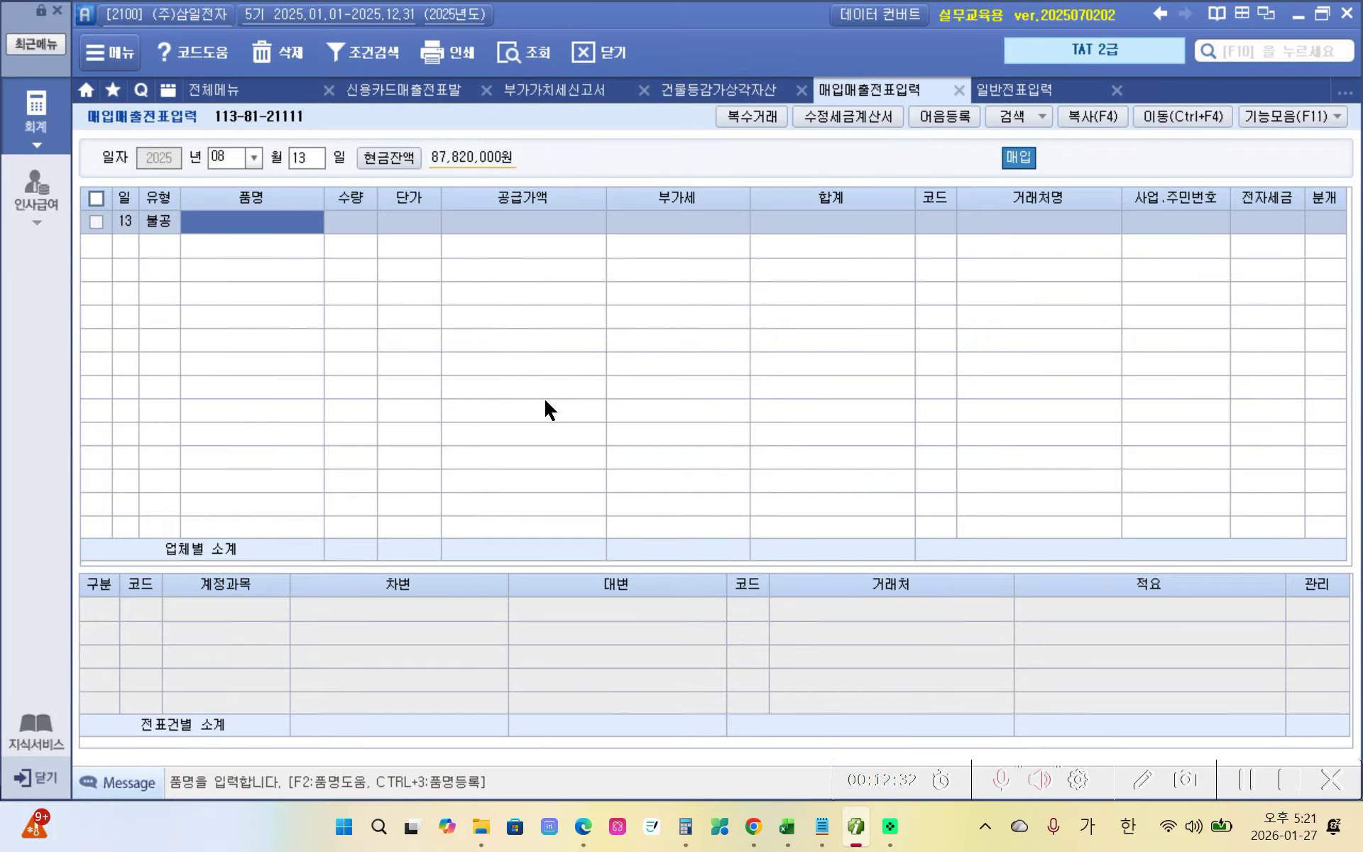
{"action": "left_click", "coordinate": [139, 226]}
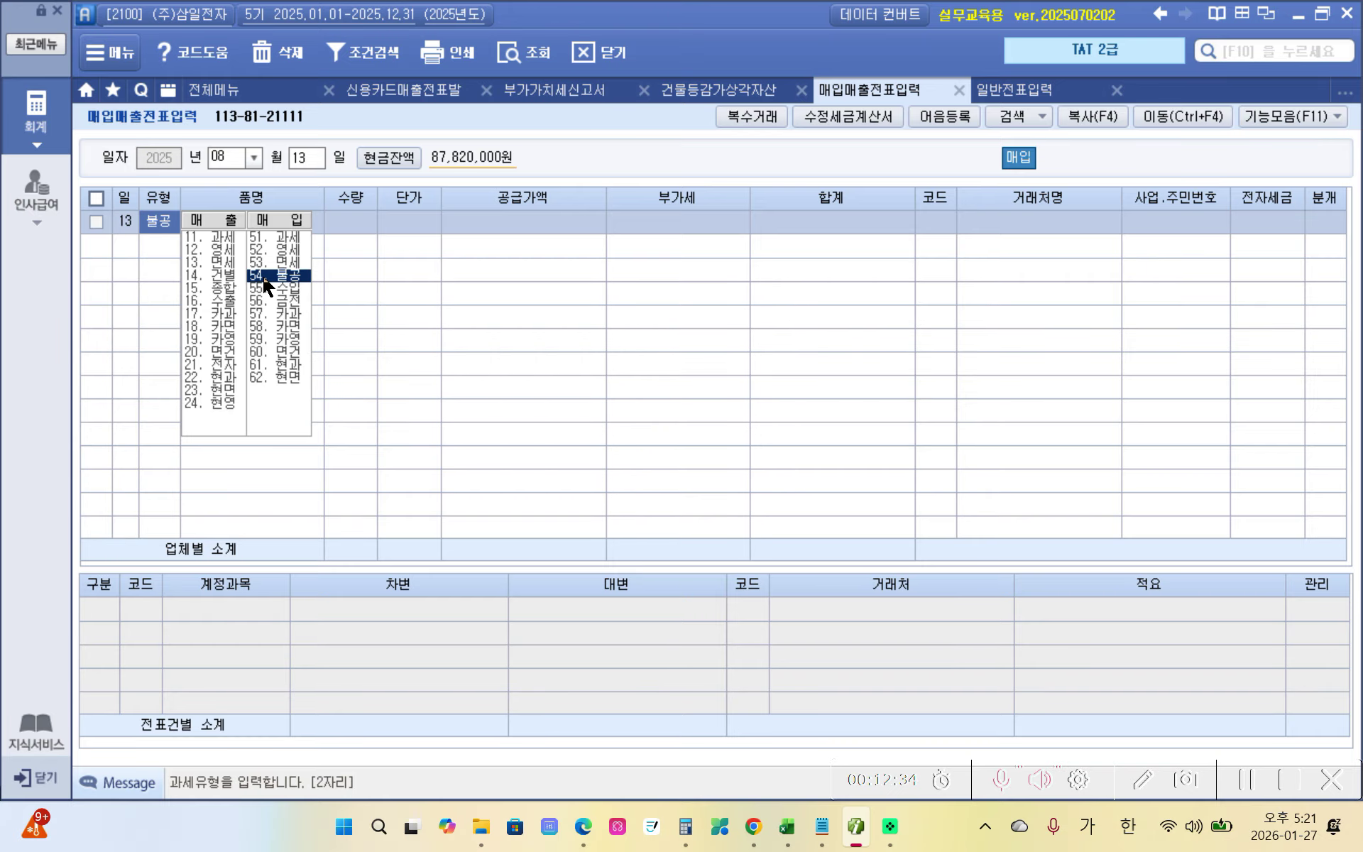
{"action": "key", "text": "Return"}
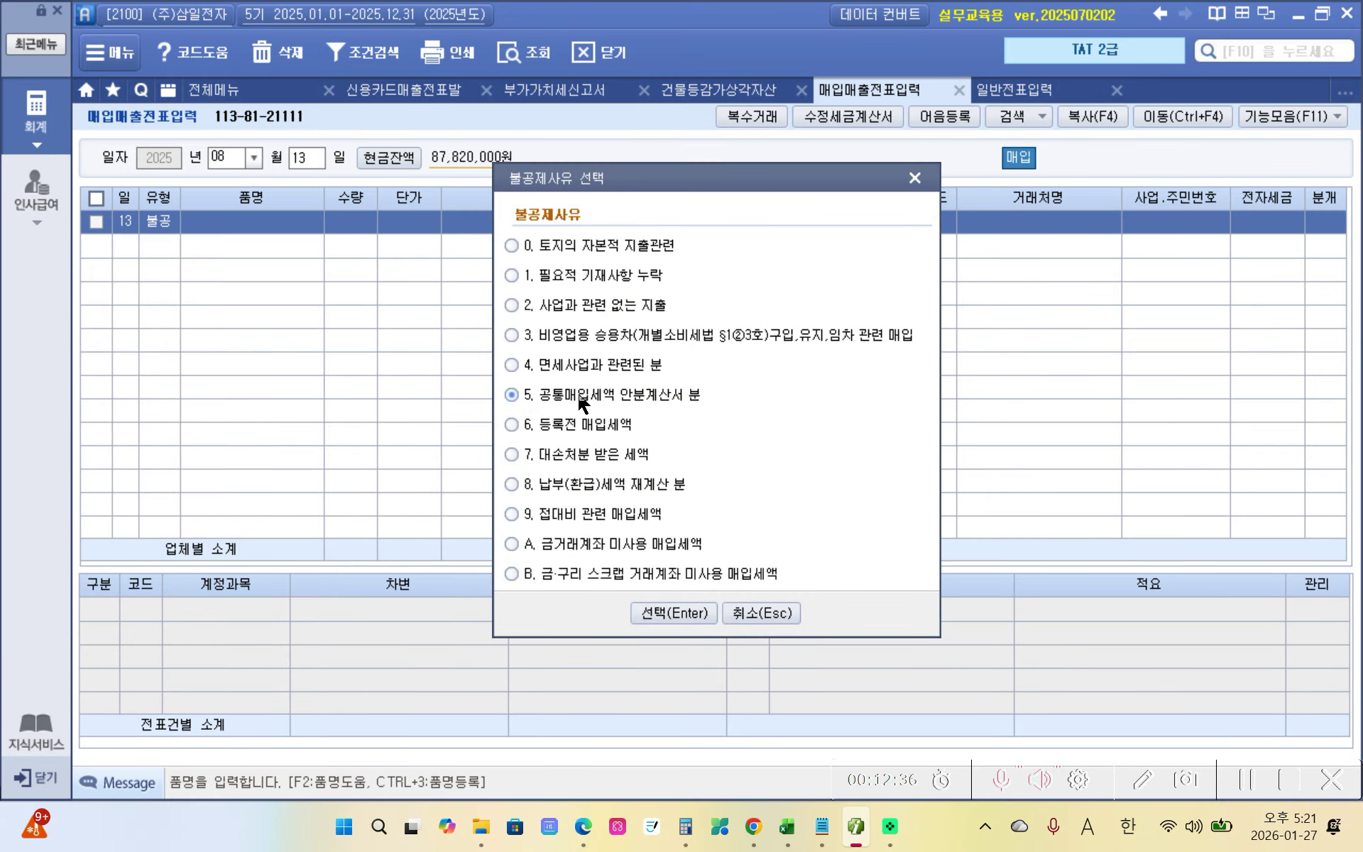
{"action": "left_click", "coordinate": [675, 619]}
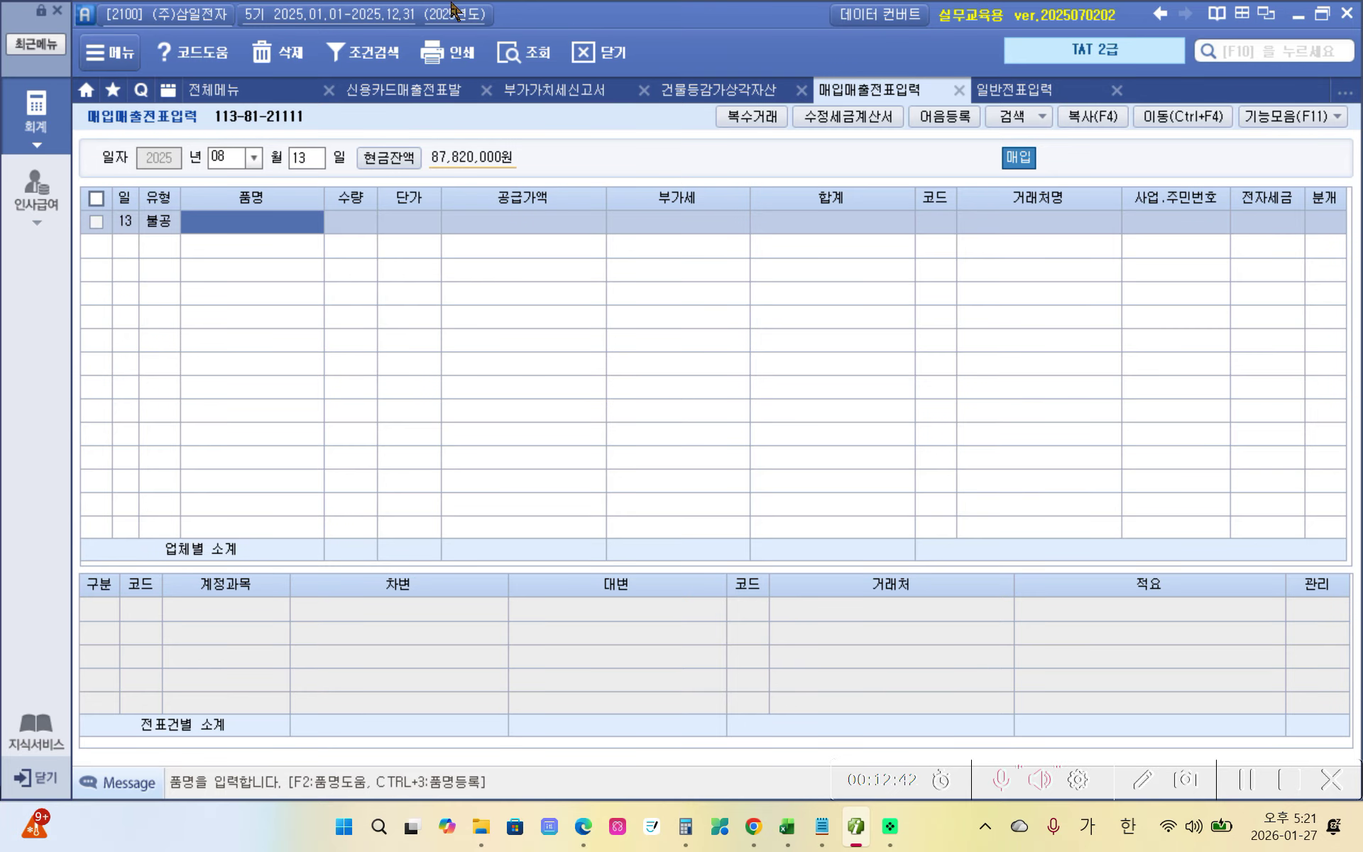
Enter 전자부품 as the item name and 10,000,000 as the supply amount, accepting the calculated VAT
{"action": "type", "text": "씨자부품"}
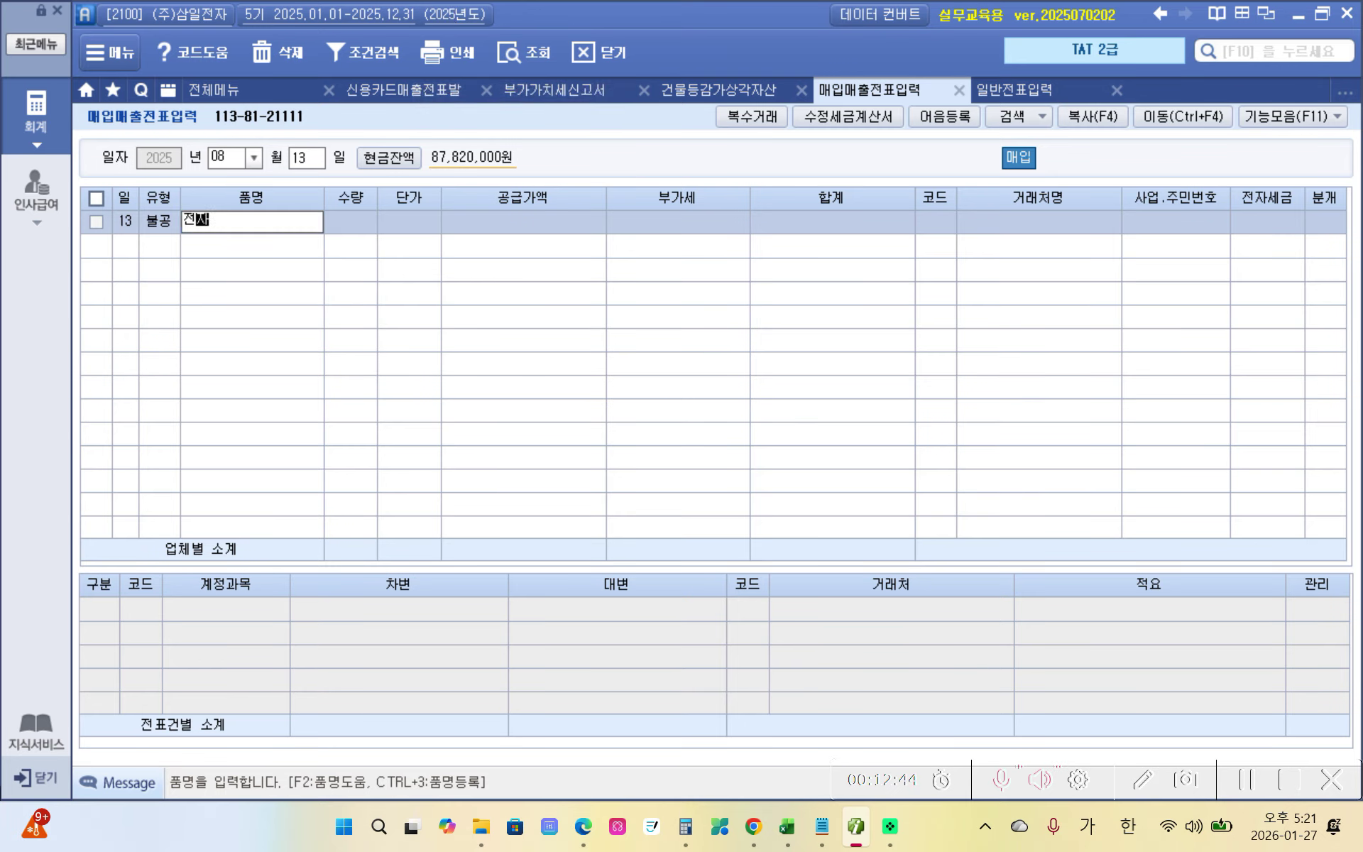
{"action": "key", "text": "Return"}
{"action": "key", "text": "Return"}
{"action": "key", "text": "Return"}
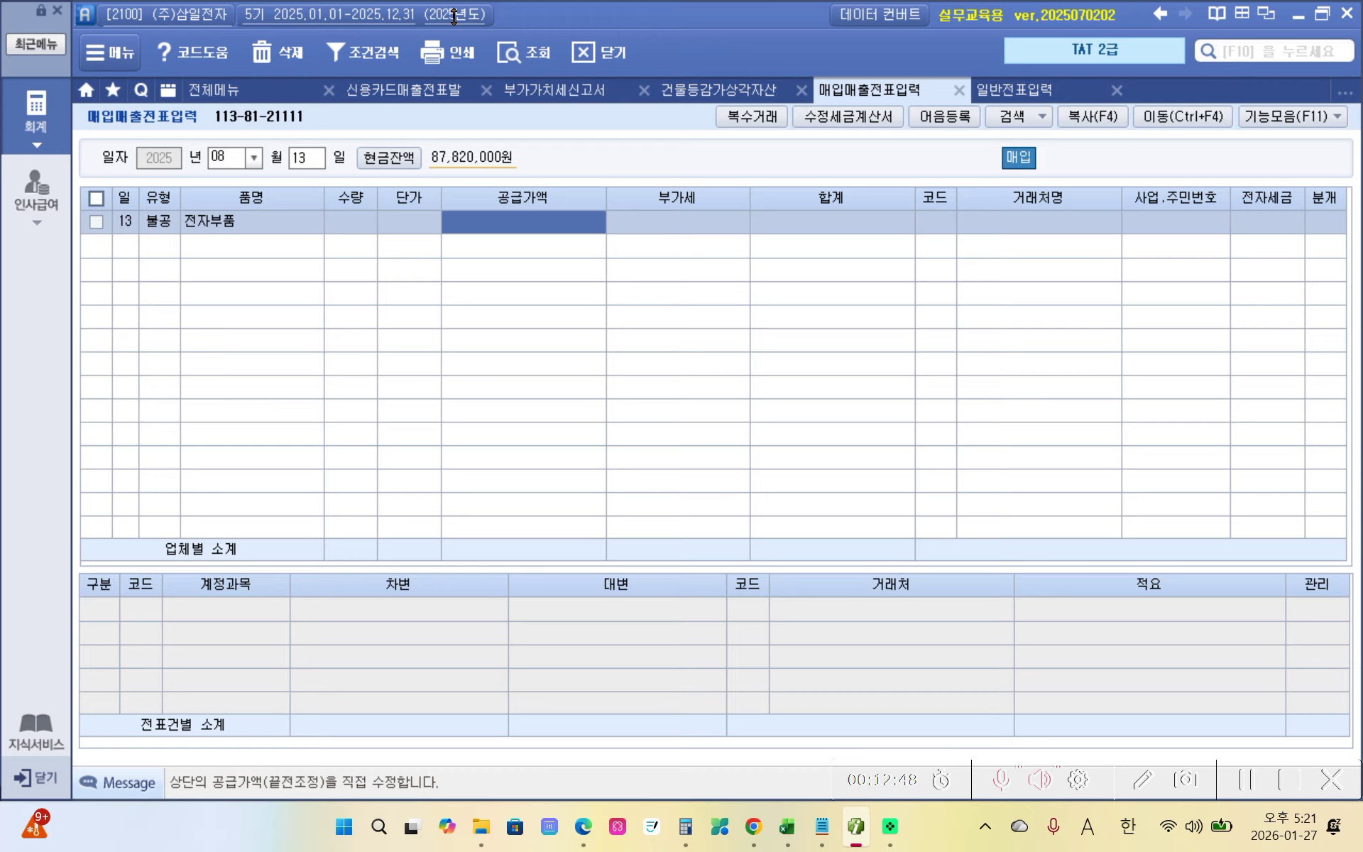
{"action": "type", "text": "10000000"}
{"action": "key", "text": "Return"}
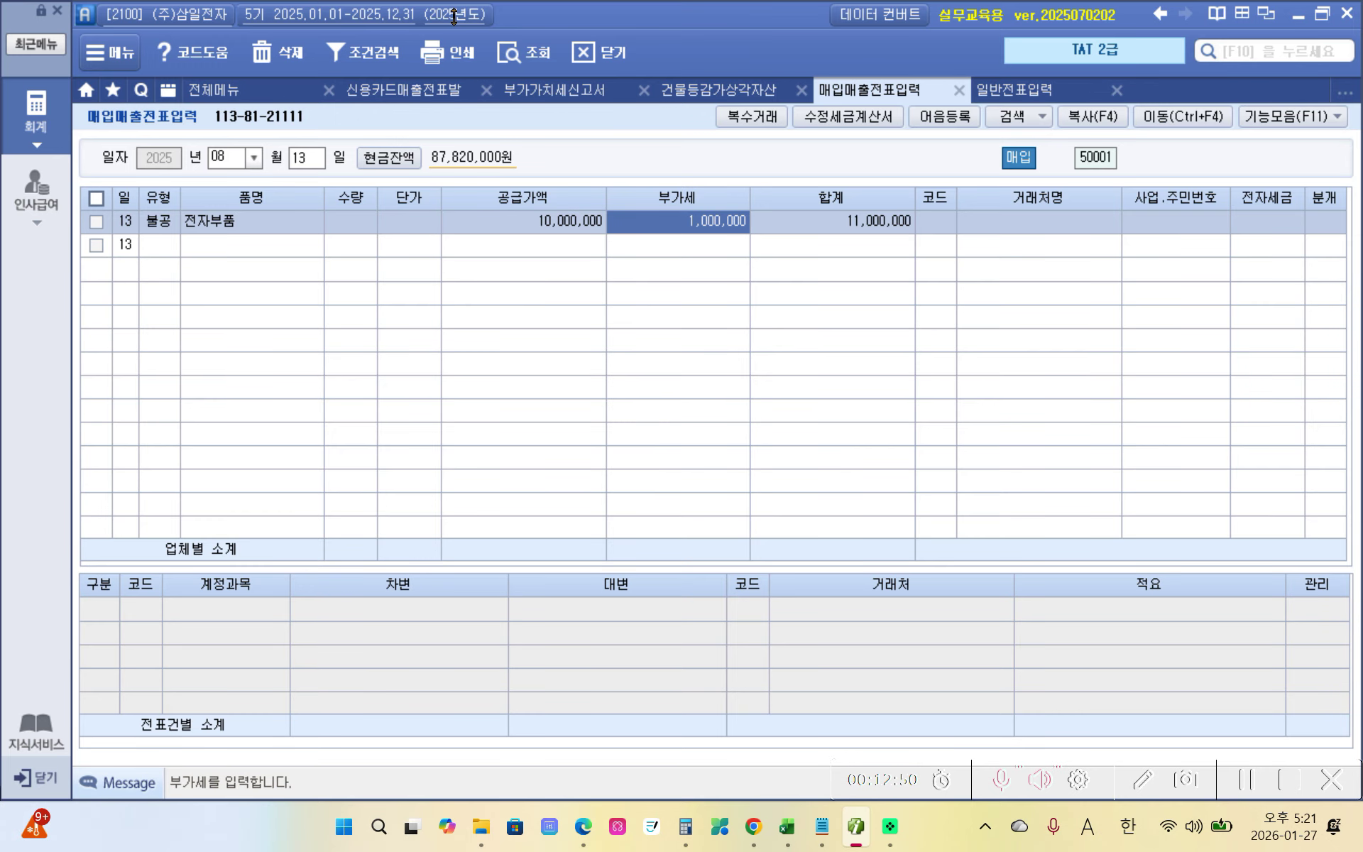
{"action": "key", "text": "Return"}
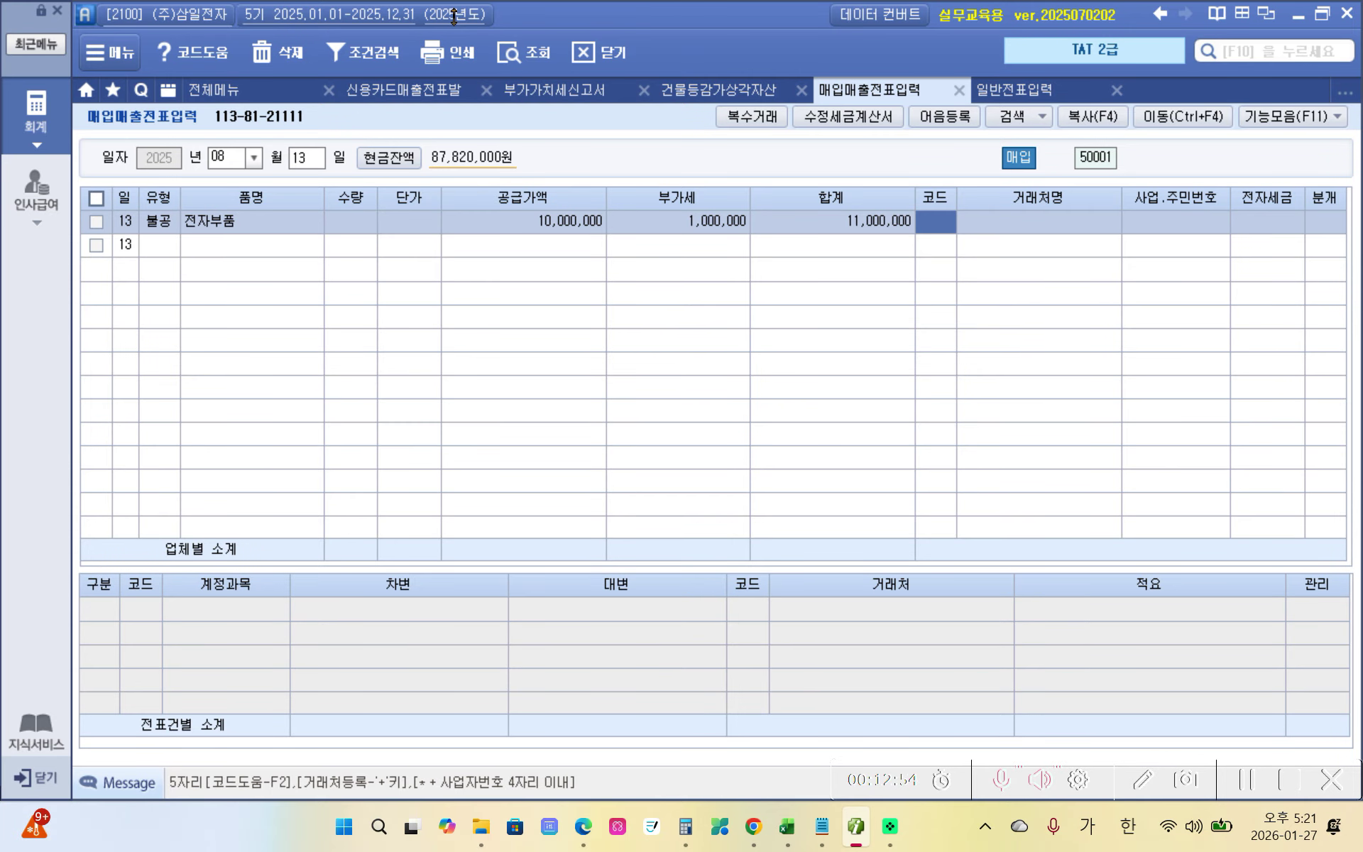
Look up 대신 to set the supplier to (주)대신 and mark the tax invoice as 전자입력
{"action": "type", "text": "대신"}
{"action": "key", "text": "Return"}
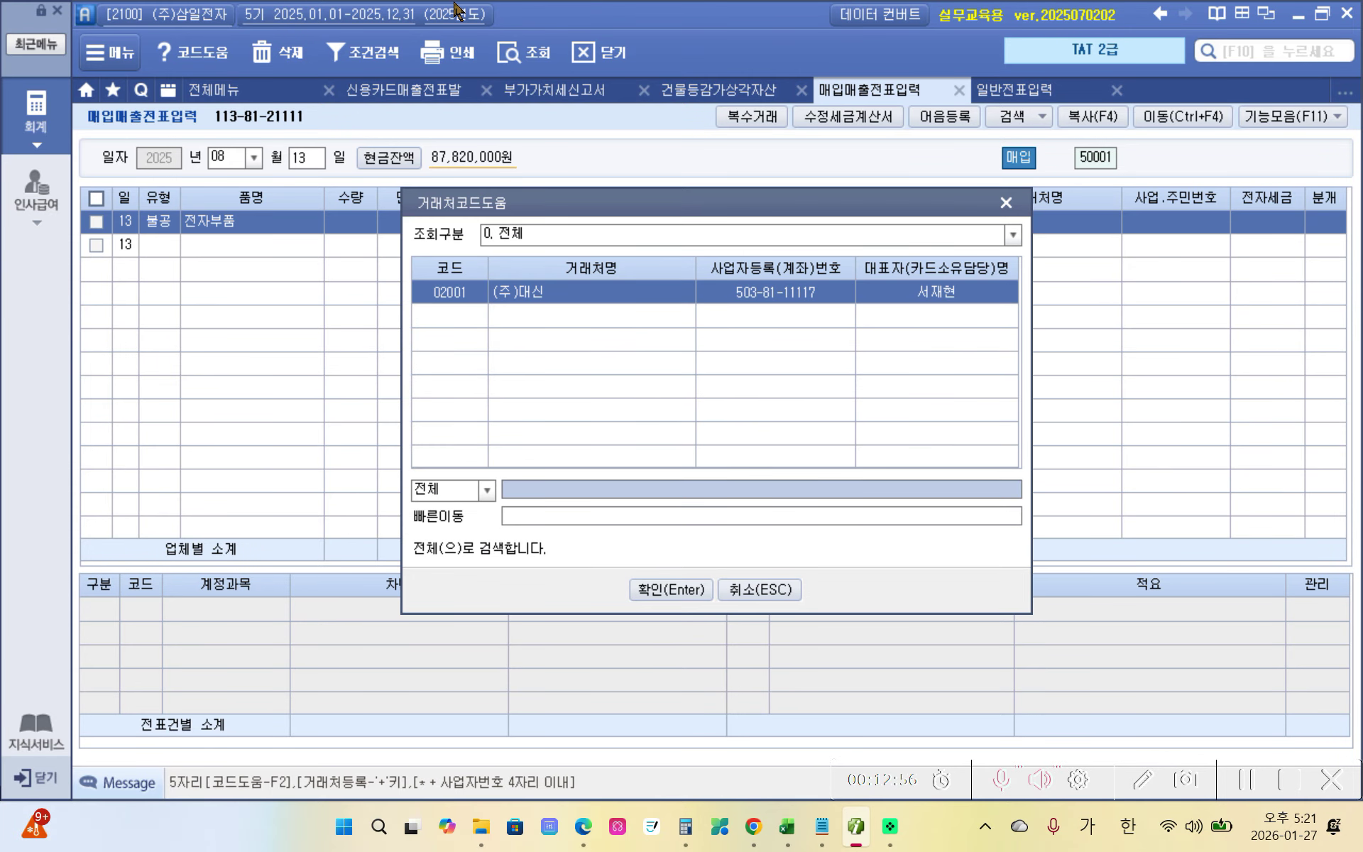
{"action": "key", "text": "Return"}
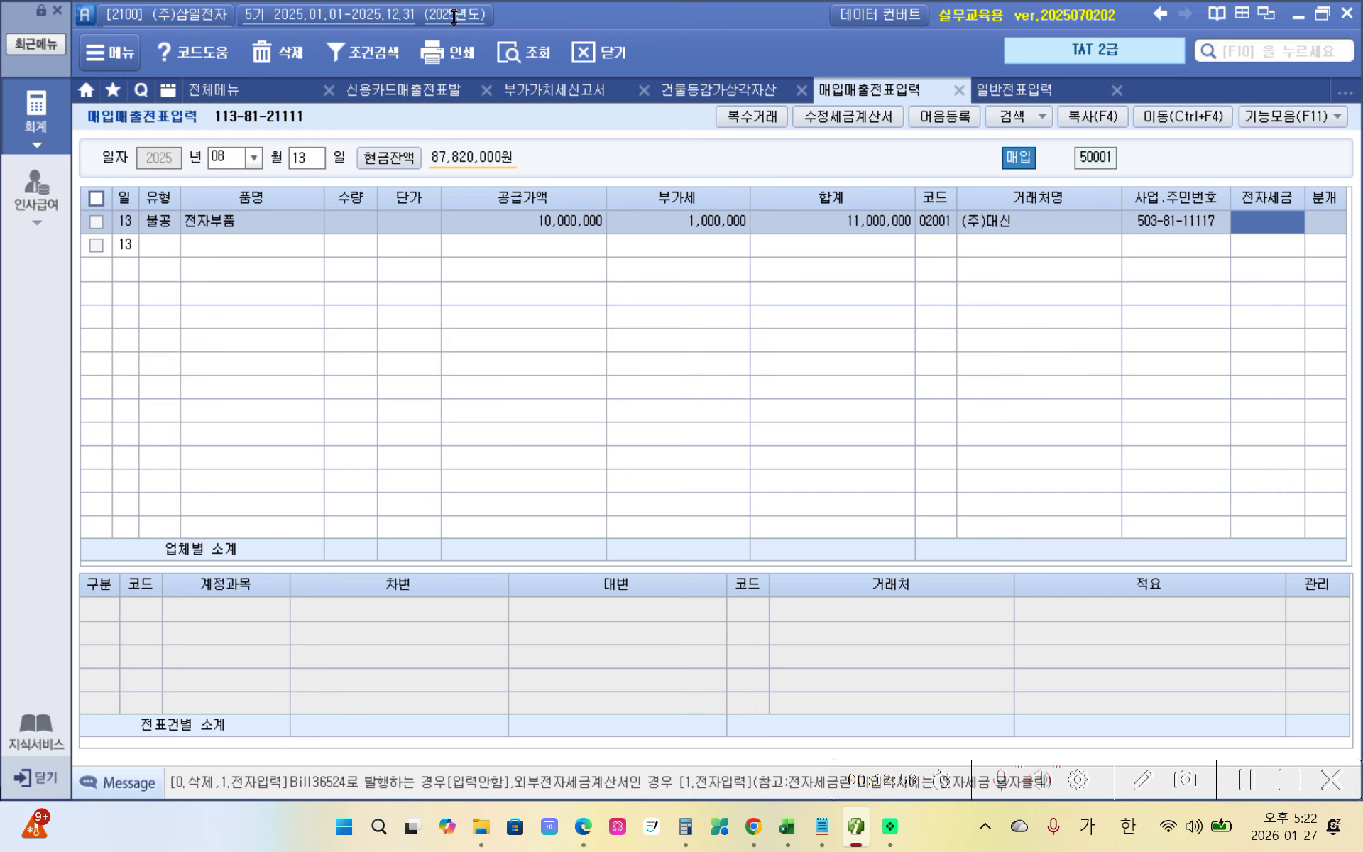
{"action": "type", "text": "1"}
{"action": "key", "text": "Return"}
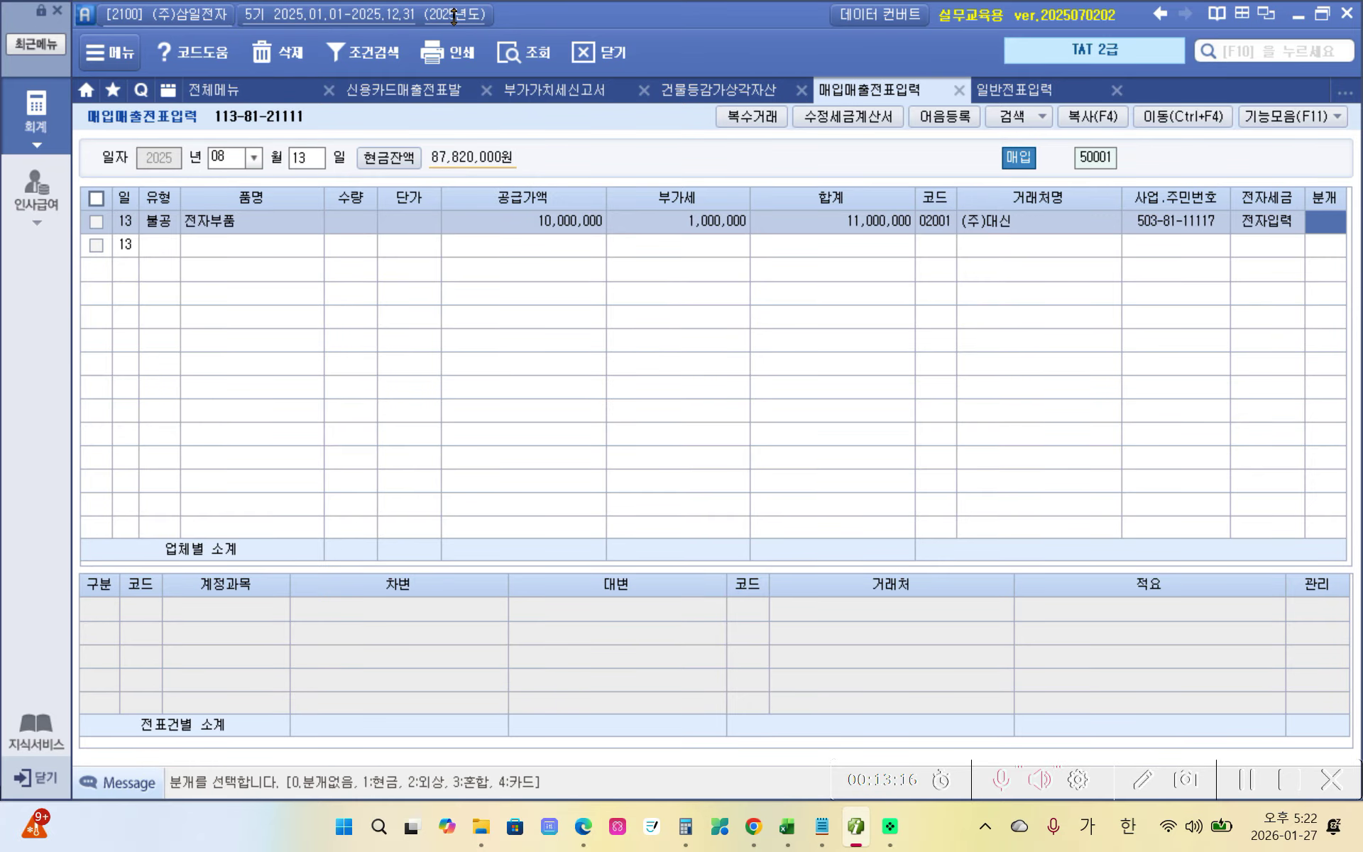
Set the slip's journal type to 외상 and check its 외상매입금 credit and 원재료 debit lines
{"action": "type", "text": "2"}
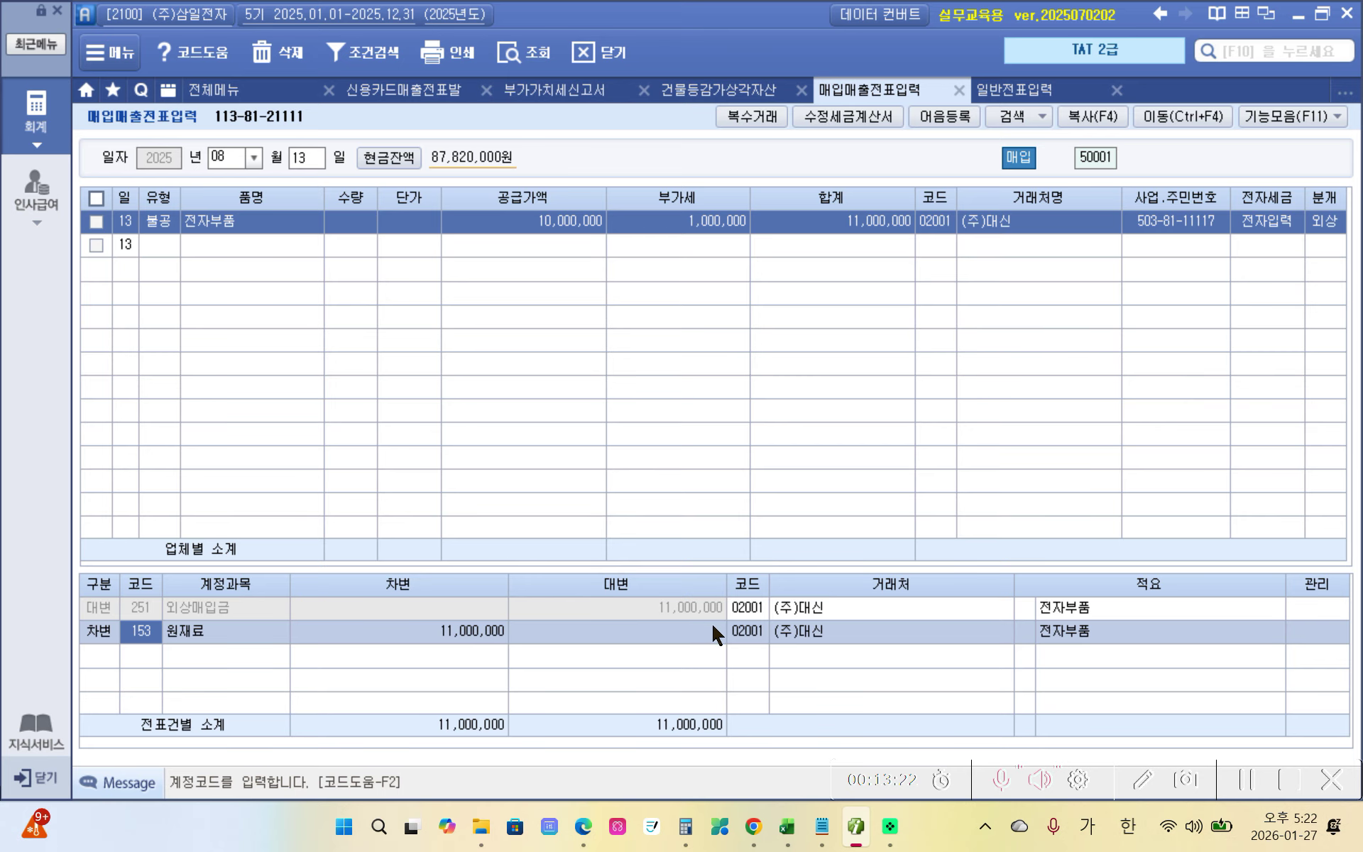
{"action": "left_click", "coordinate": [692, 609]}
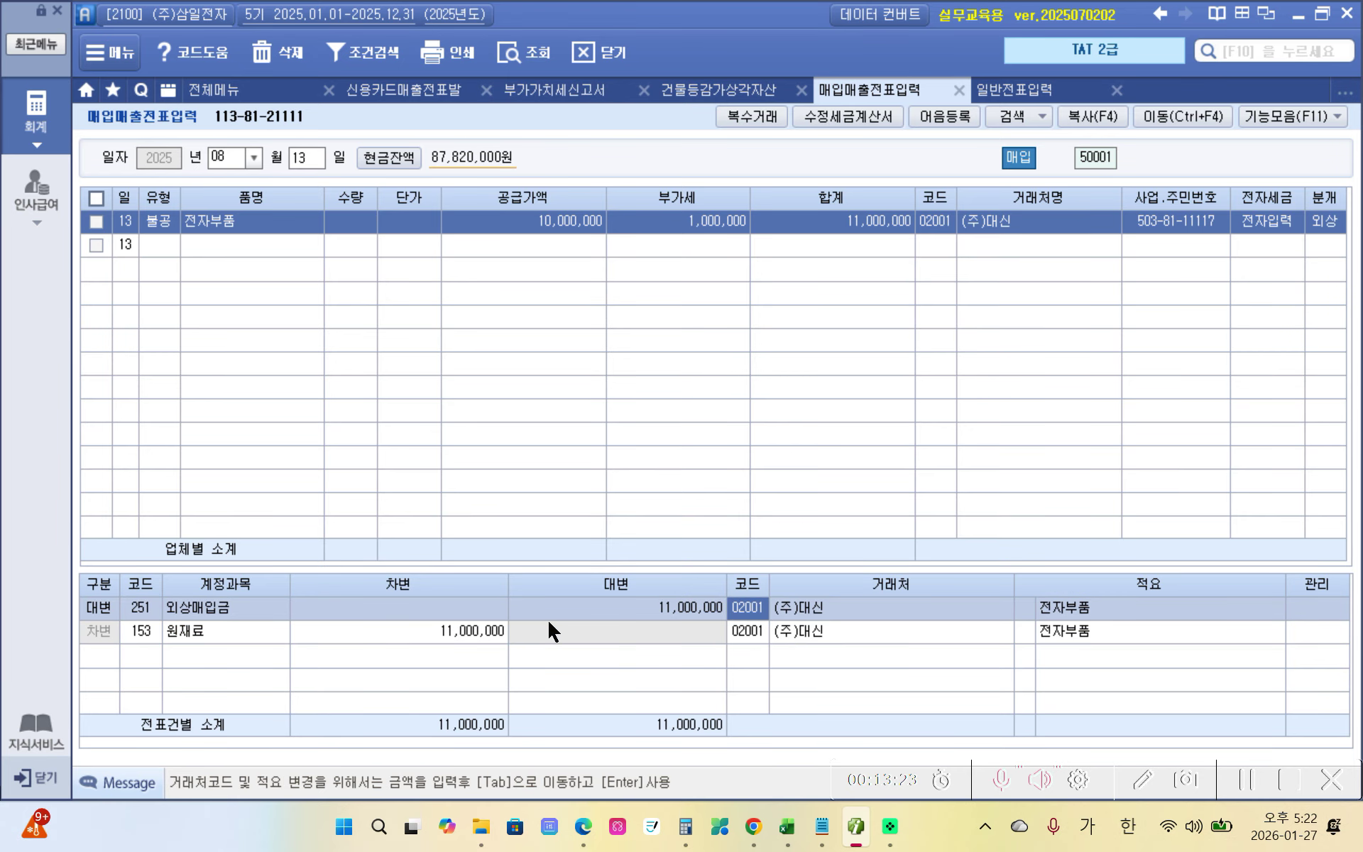
{"action": "left_click", "coordinate": [164, 629]}
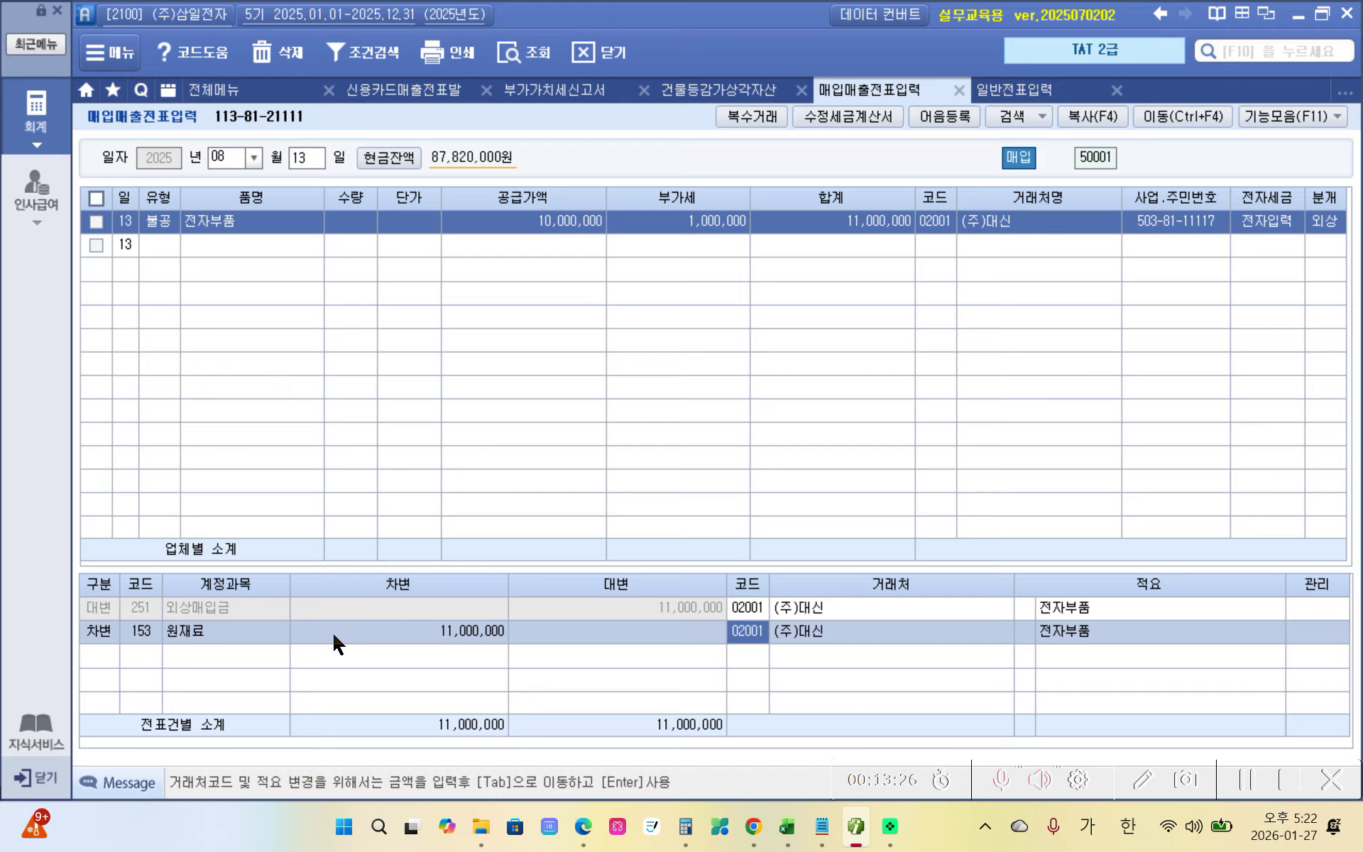
{"action": "mouse_move", "coordinate": [716, 273]}
{"action": "left_mouse_down"}
{"action": "mouse_move", "coordinate": [497, 264]}
{"action": "mouse_move", "coordinate": [774, 227]}
{"action": "mouse_move", "coordinate": [703, 268]}
{"action": "mouse_move", "coordinate": [603, 371]}
{"action": "mouse_move", "coordinate": [452, 641]}
{"action": "left_mouse_up"}
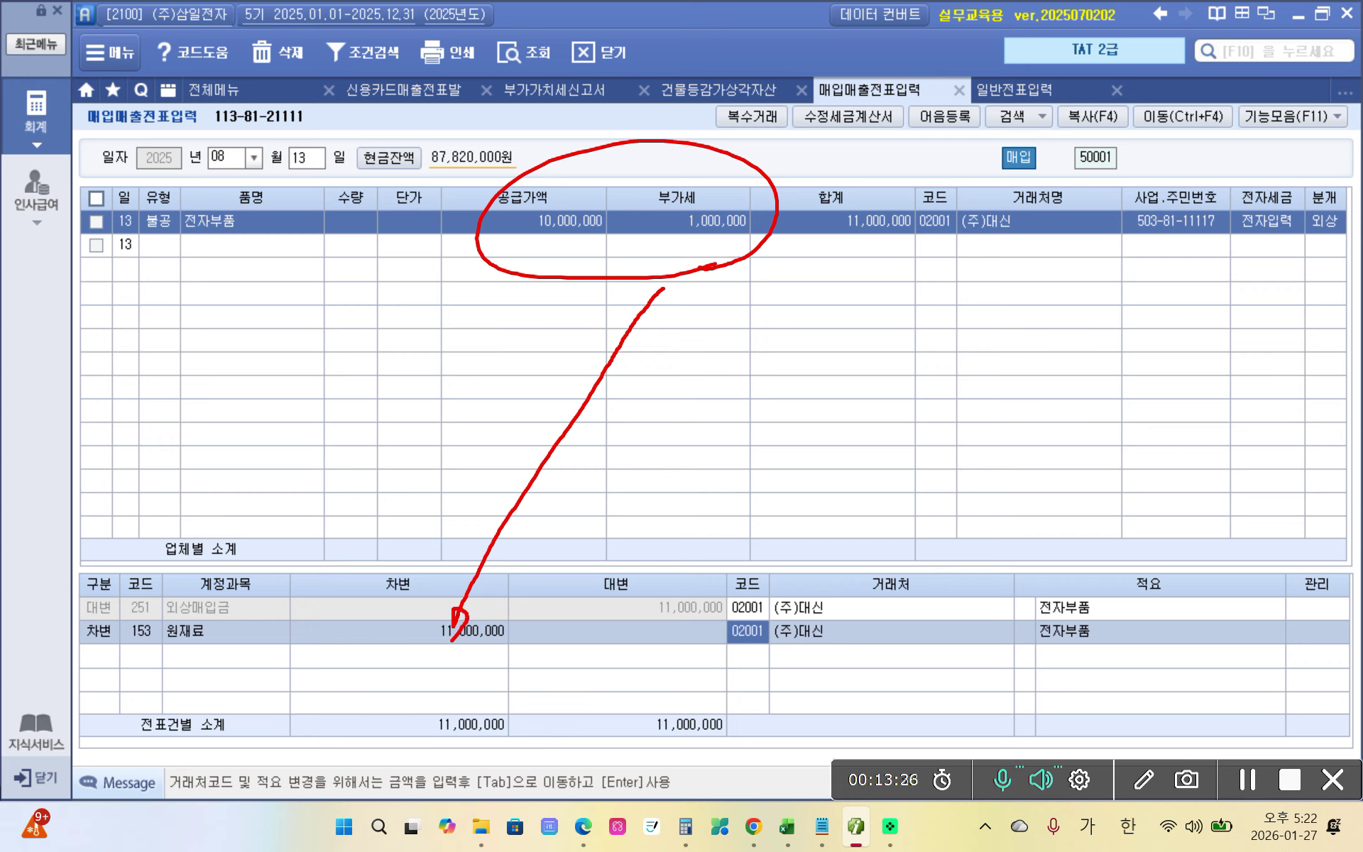
{"action": "key", "text": "Escape"}
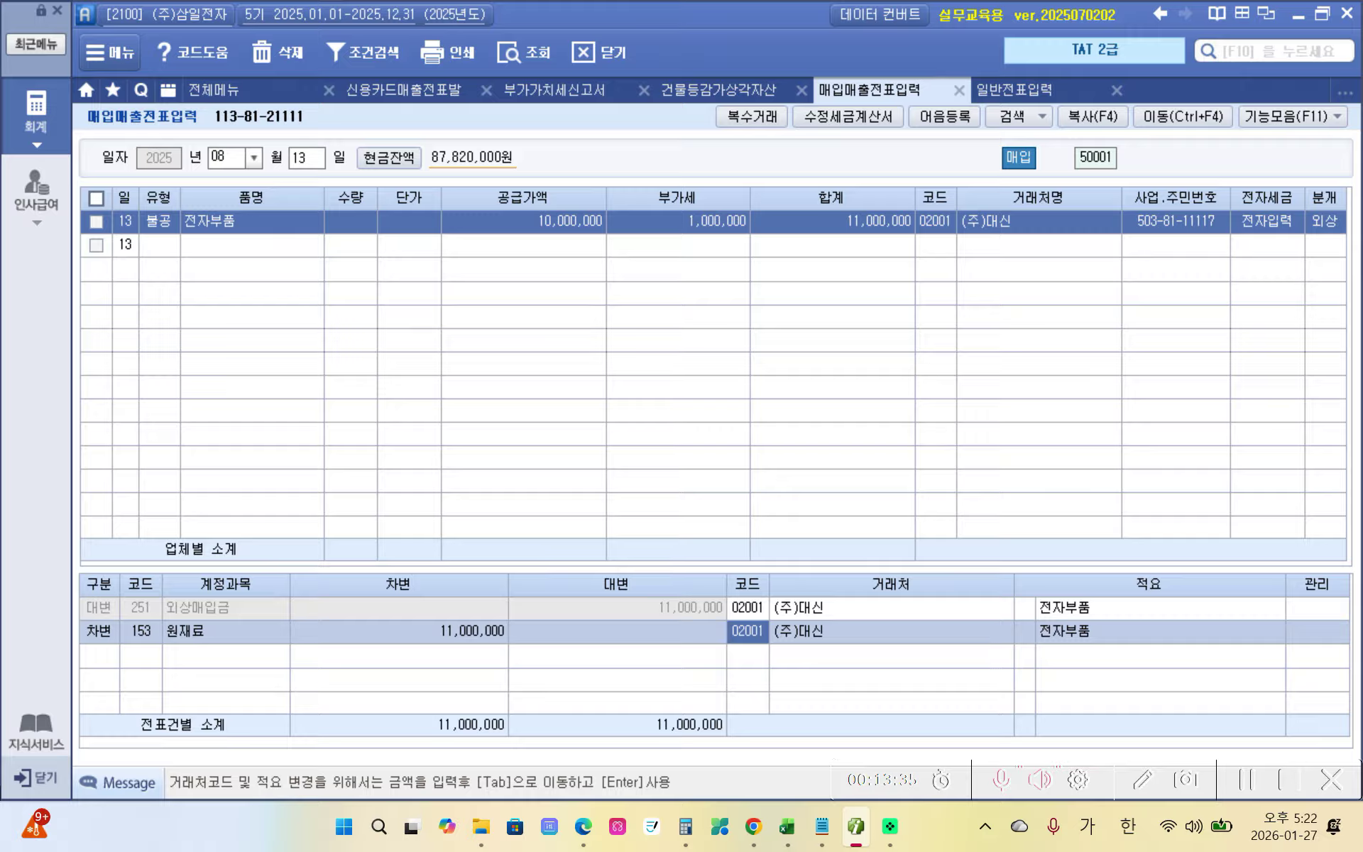
{"action": "left_click", "coordinate": [498, 632]}
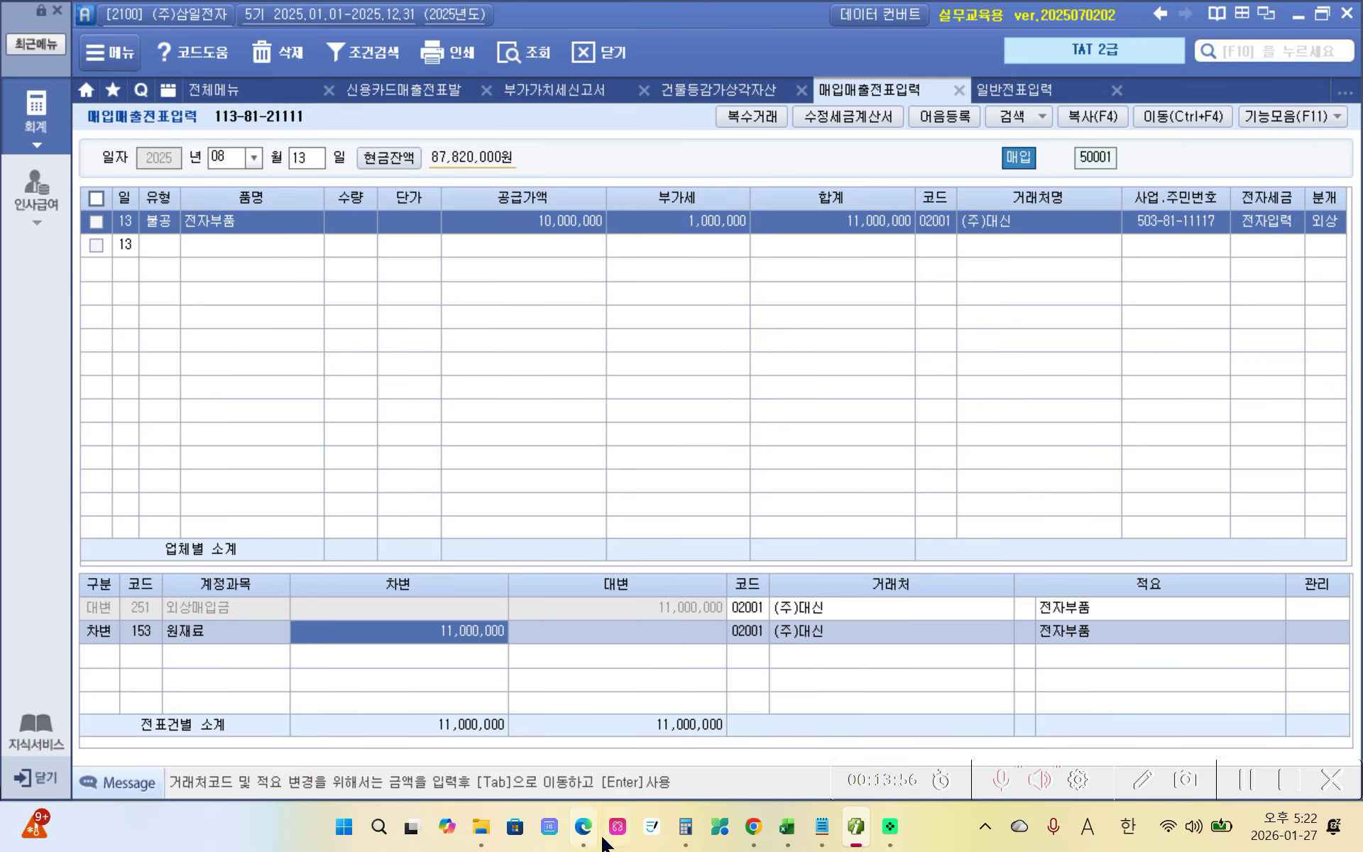
Review the 공통매입세액 accounting instruction in the textbook PDF in Edge and compare it with the slip's 원재료 debit line in SmartA
{"action": "left_click", "coordinate": [583, 825]}
{"action": "scroll", "coordinate": [590, 525], "scroll_direction": "up", "scroll_amount": 20}
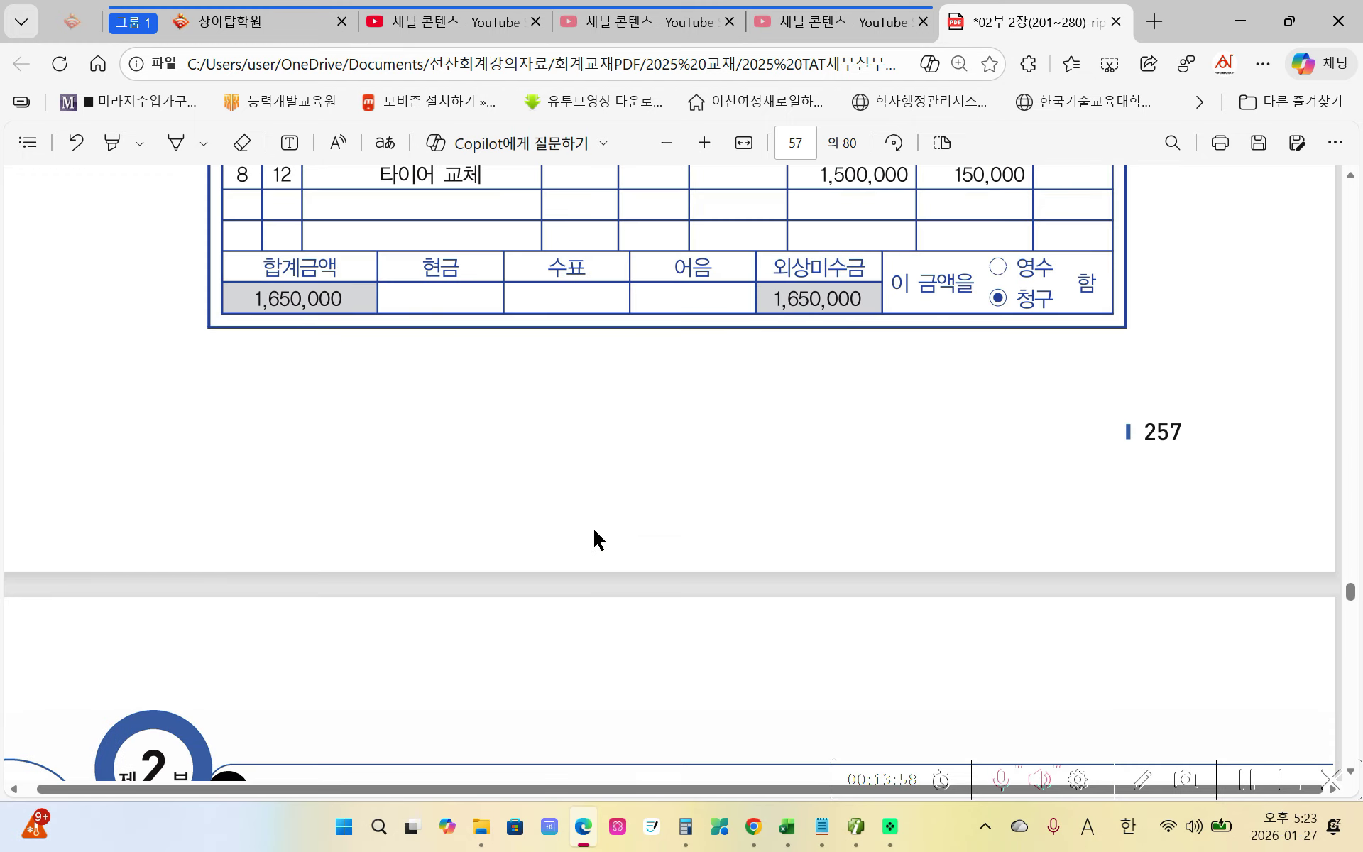
{"action": "scroll", "coordinate": [575, 533], "scroll_direction": "up", "scroll_amount": 5}
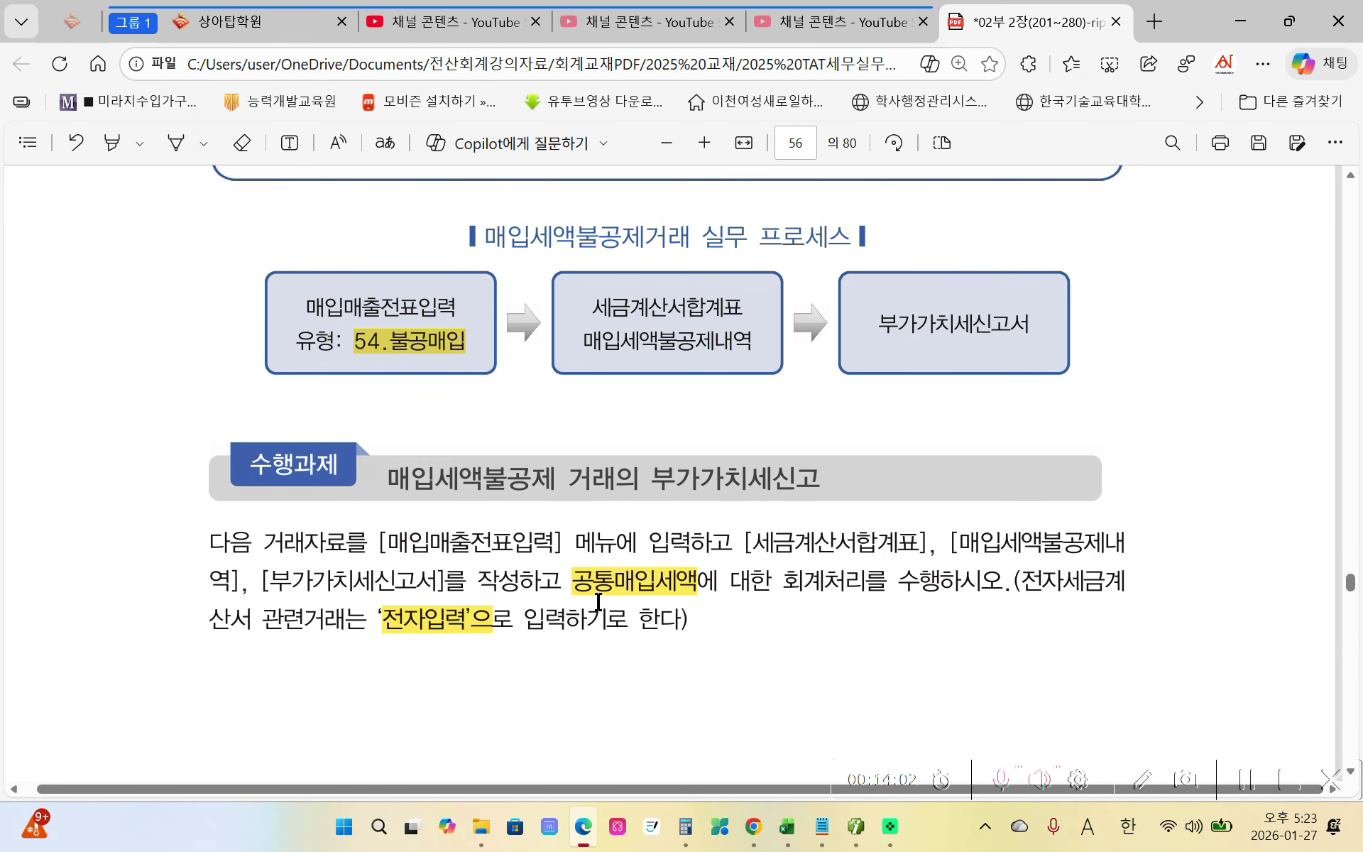
{"action": "mouse_move", "coordinate": [572, 558]}
{"action": "left_mouse_down"}
{"action": "mouse_move", "coordinate": [893, 607]}
{"action": "mouse_move", "coordinate": [860, 624]}
{"action": "mouse_move", "coordinate": [879, 608]}
{"action": "left_mouse_up"}
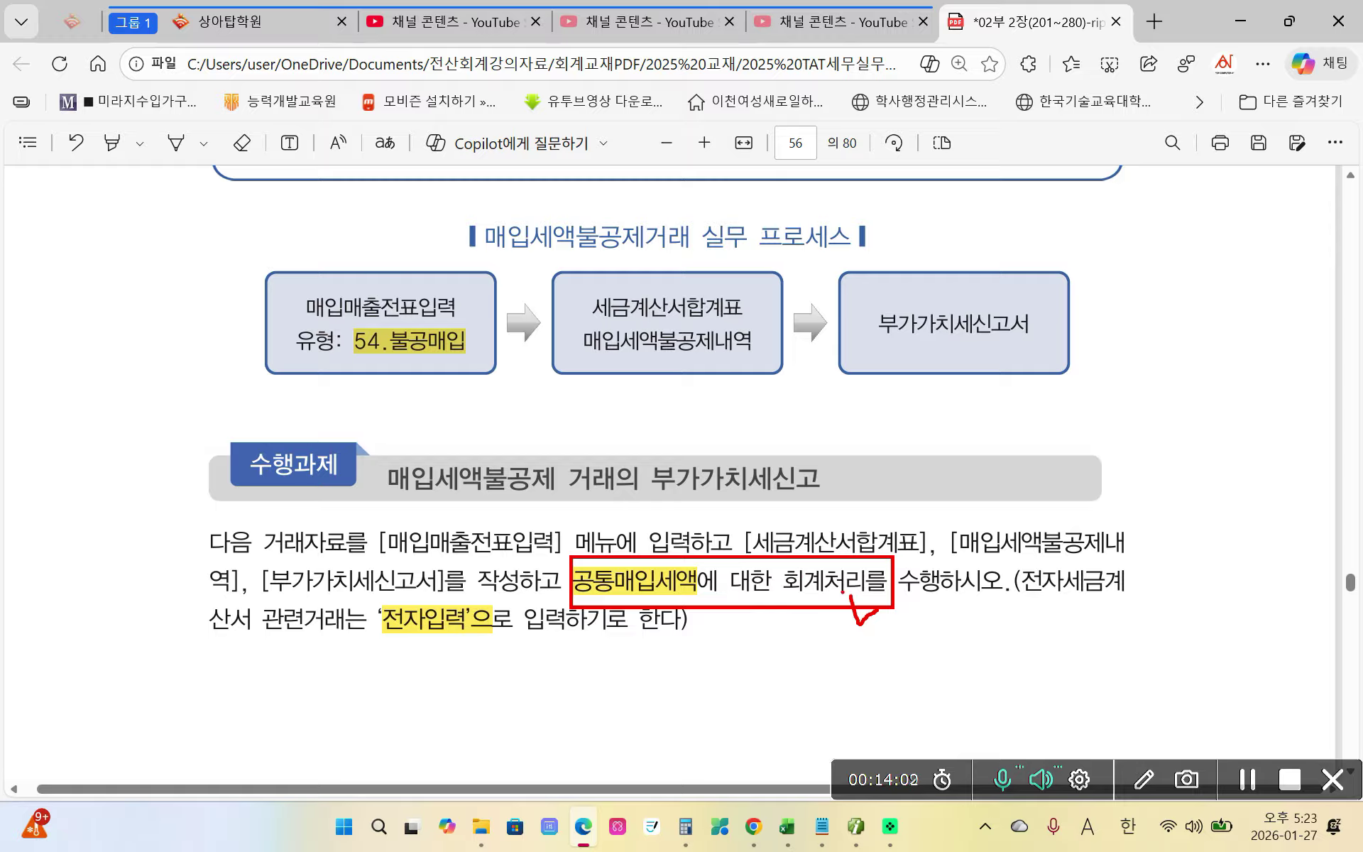
{"action": "left_click_drag", "start_coordinate": [868, 615], "coordinate": [887, 595]}
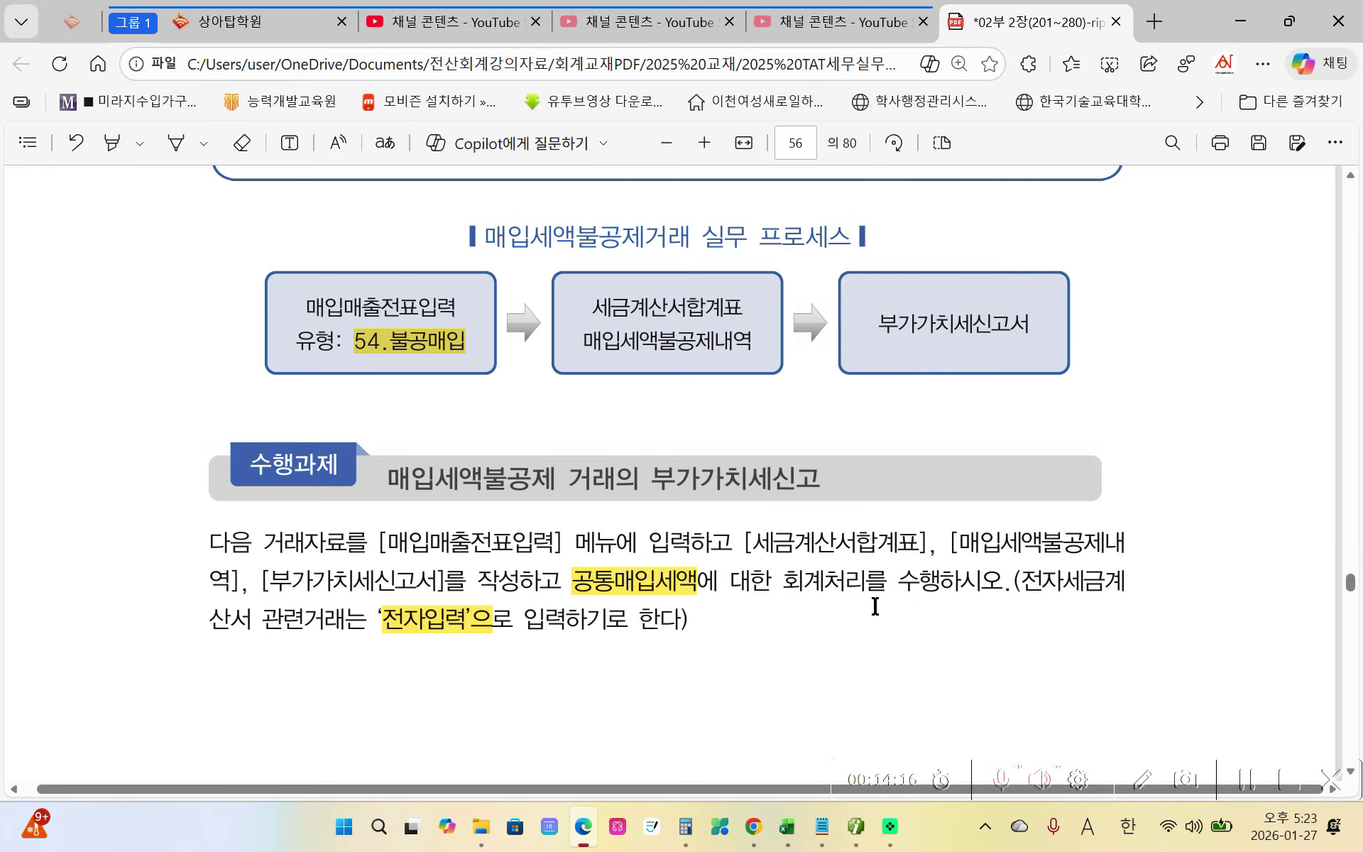
{"action": "left_click", "coordinate": [867, 829]}
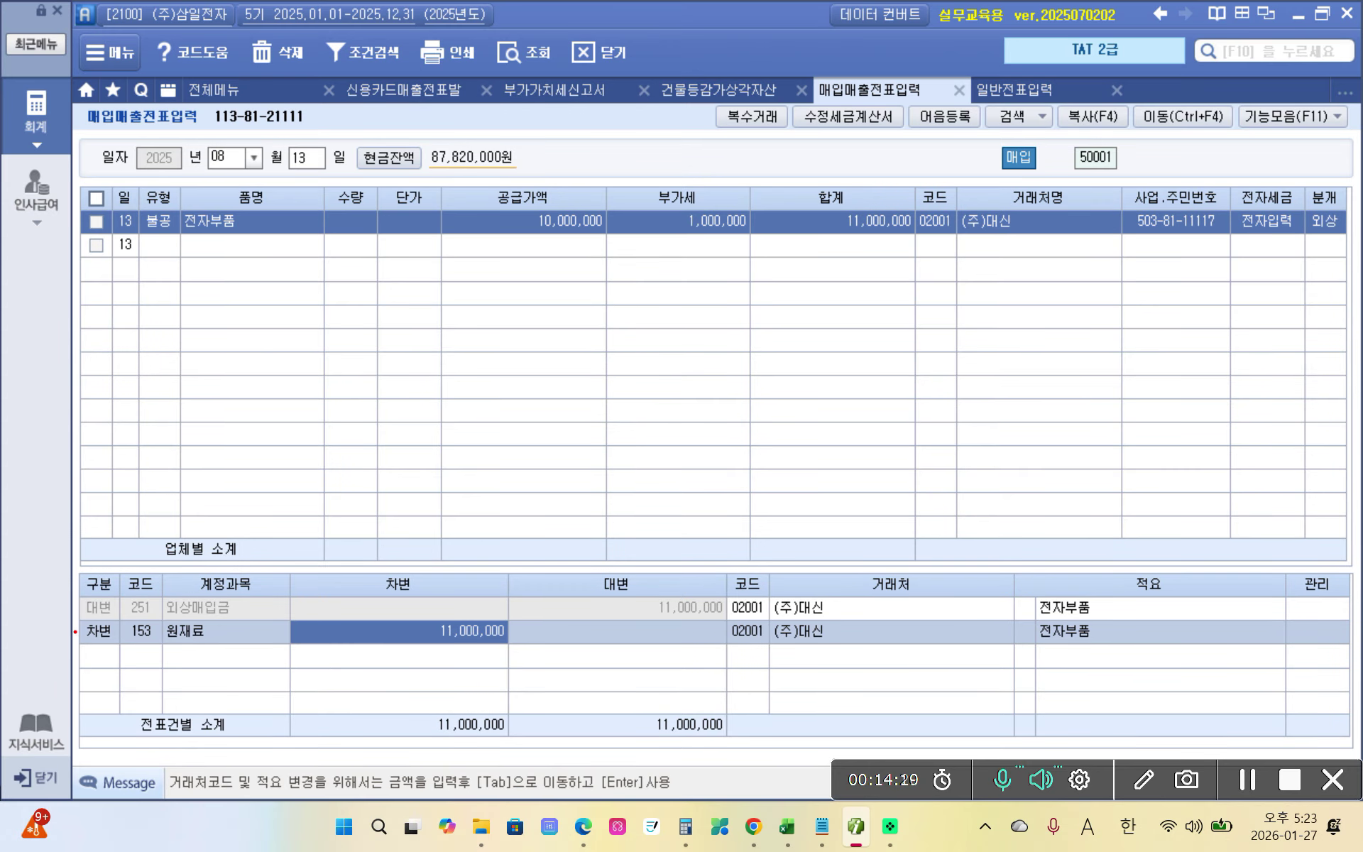
{"action": "left_click_drag", "start_coordinate": [78, 620], "coordinate": [572, 659]}
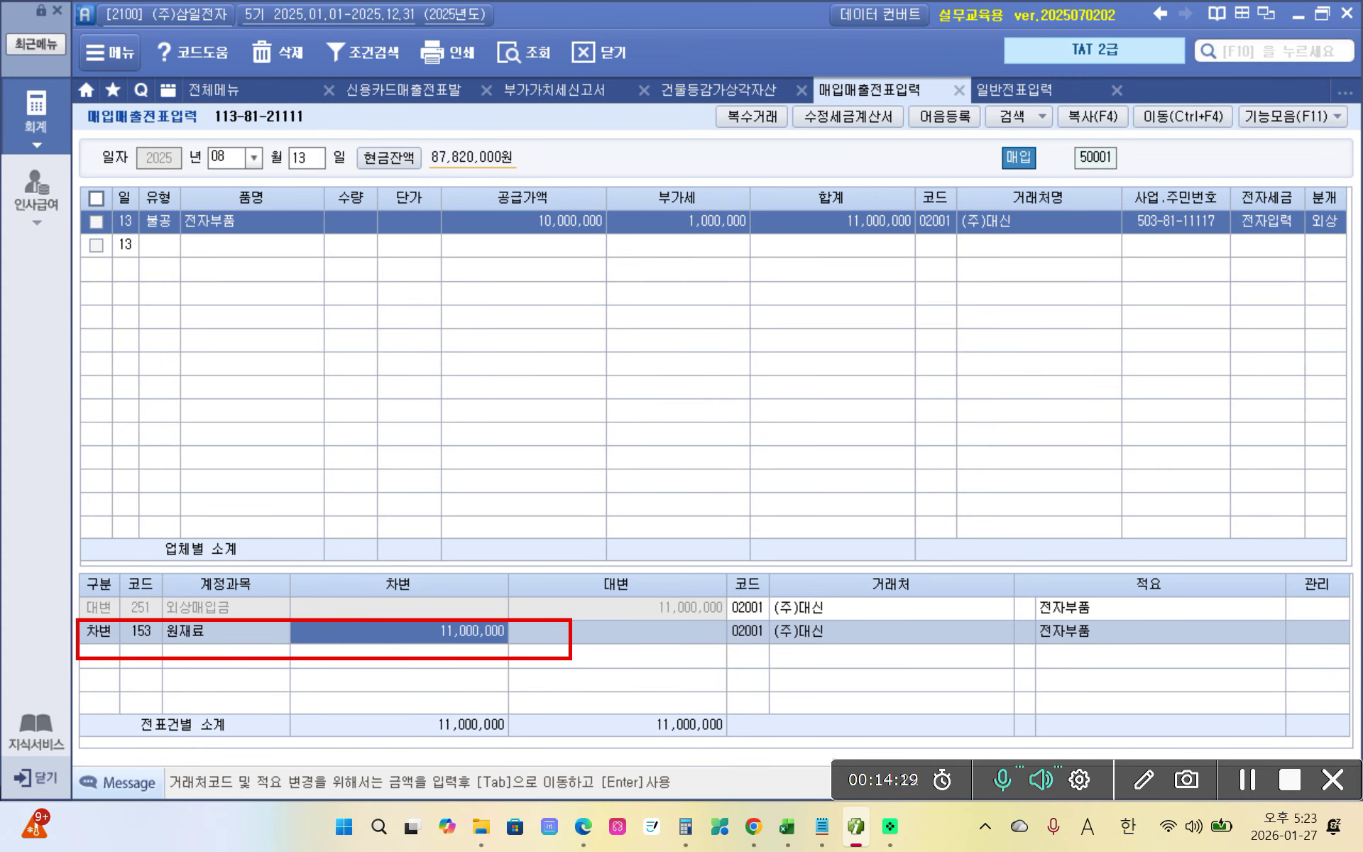
{"action": "mouse_move", "coordinate": [183, 254]}
{"action": "left_mouse_down"}
{"action": "mouse_move", "coordinate": [175, 182]}
{"action": "mouse_move", "coordinate": [176, 276]}
{"action": "left_mouse_up"}
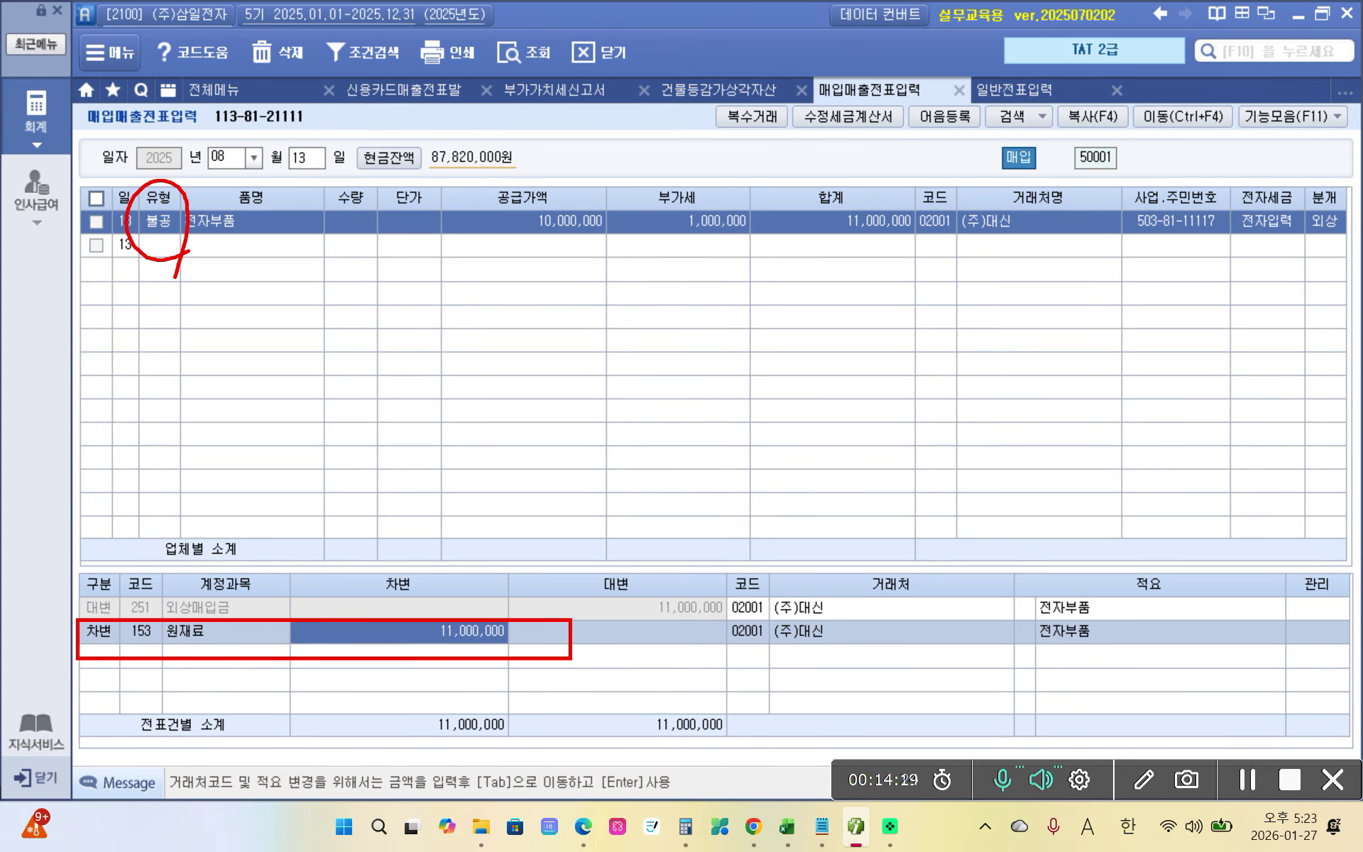
{"action": "mouse_move", "coordinate": [742, 241]}
{"action": "left_mouse_down"}
{"action": "mouse_move", "coordinate": [654, 231]}
{"action": "mouse_move", "coordinate": [753, 237]}
{"action": "mouse_move", "coordinate": [598, 443]}
{"action": "mouse_move", "coordinate": [519, 617]}
{"action": "mouse_move", "coordinate": [493, 637]}
{"action": "left_mouse_up"}
{"action": "left_click_drag", "start_coordinate": [145, 646], "coordinate": [229, 657]}
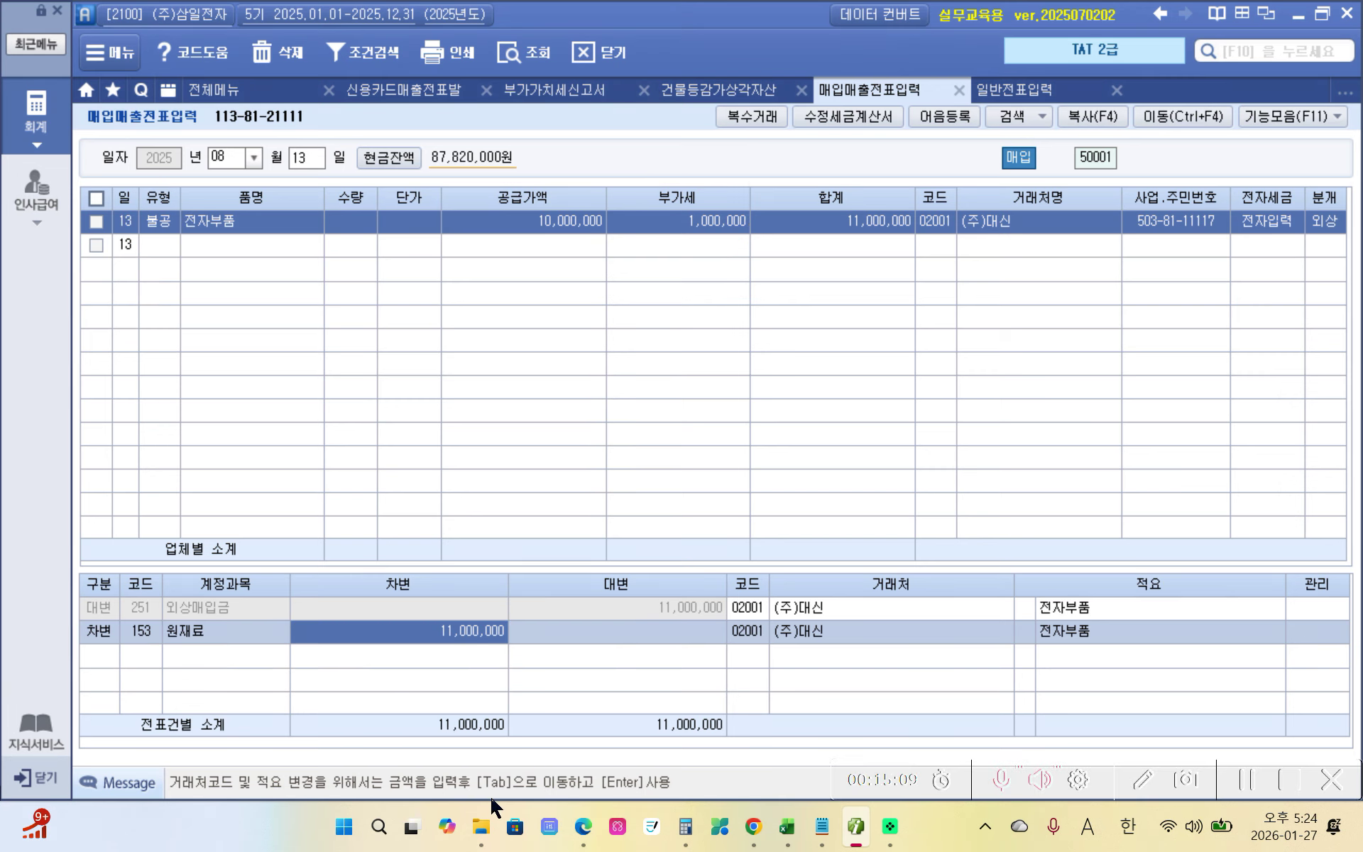
Switch to the textbook PDF in Edge and read problem 4 on apportioning the common input tax (공통매입세액 안분계산)
{"action": "mouse_move", "coordinate": [582, 826]}
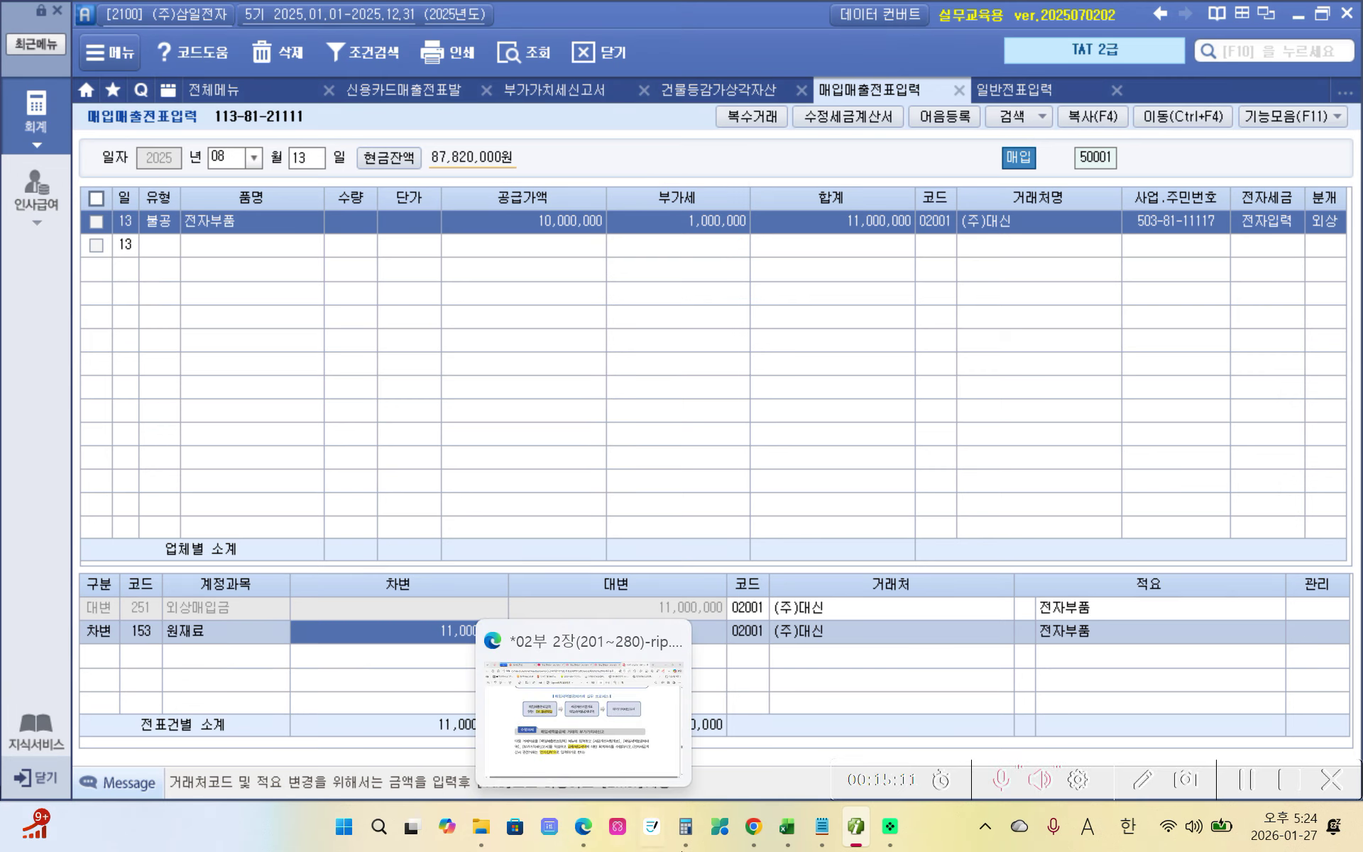
{"action": "left_click", "coordinate": [857, 832]}
{"action": "scroll", "coordinate": [319, 550], "scroll_direction": "down", "scroll_amount": 10}
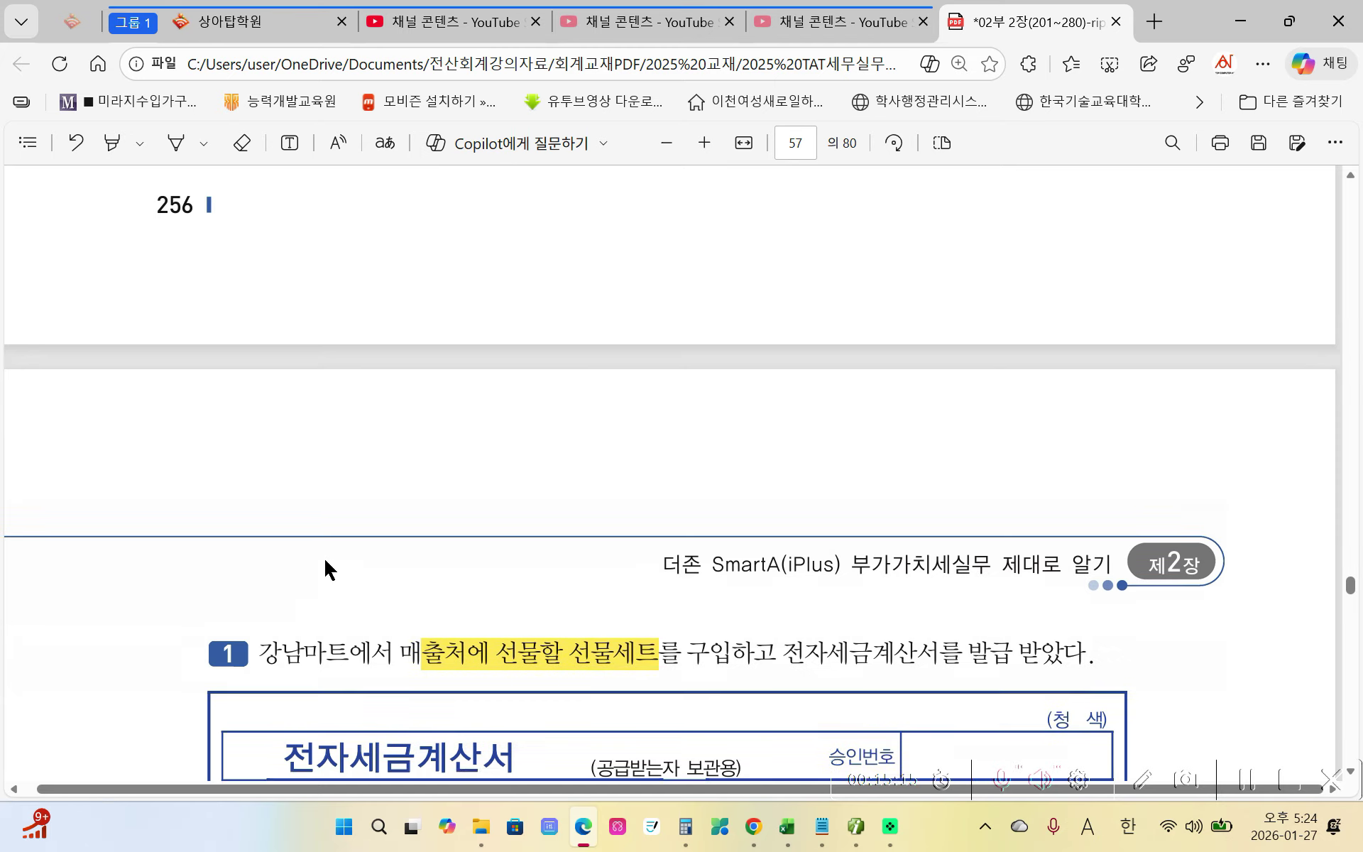
{"action": "scroll", "coordinate": [325, 568], "scroll_direction": "down", "scroll_amount": 20}
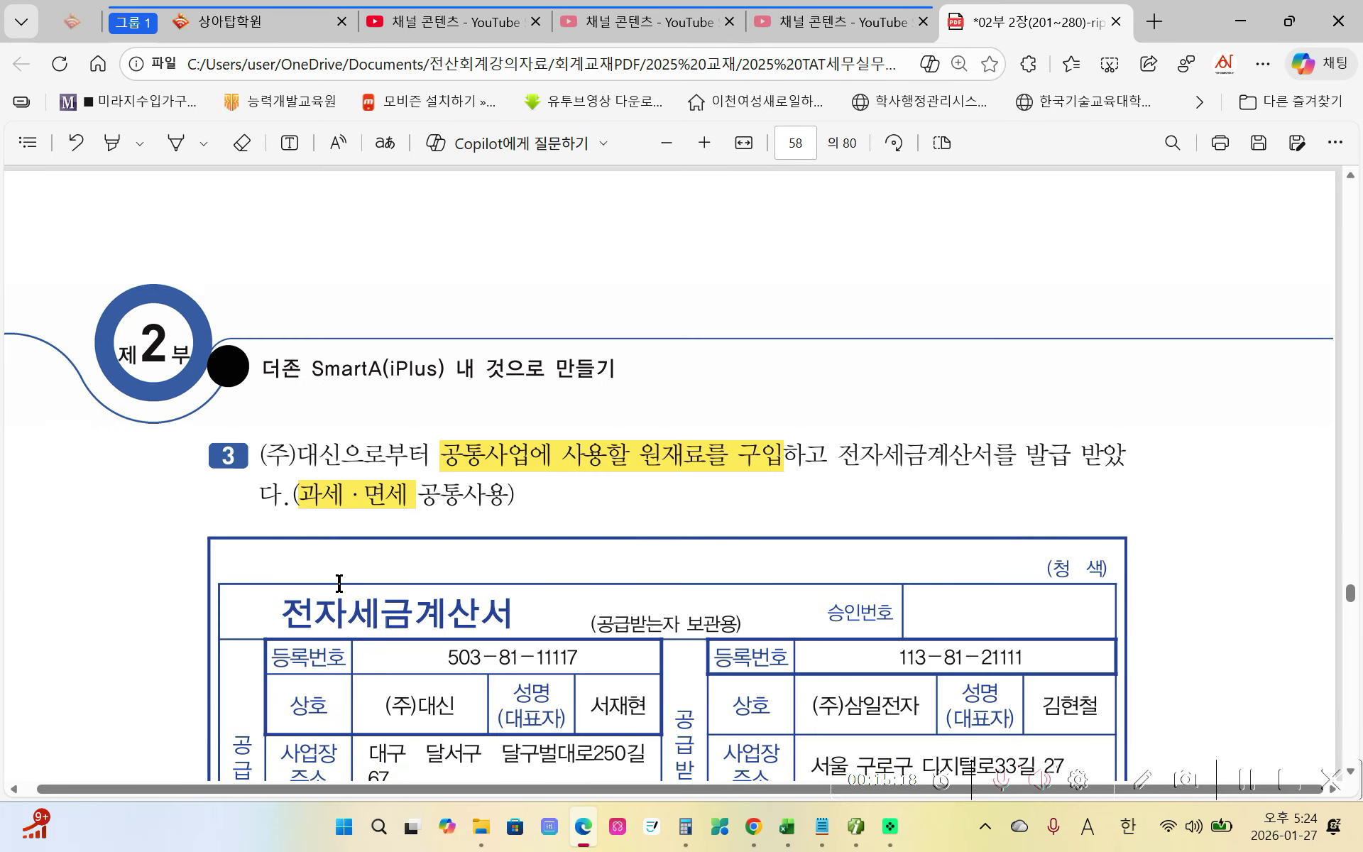
{"action": "scroll", "coordinate": [339, 581], "scroll_direction": "down", "scroll_amount": 10}
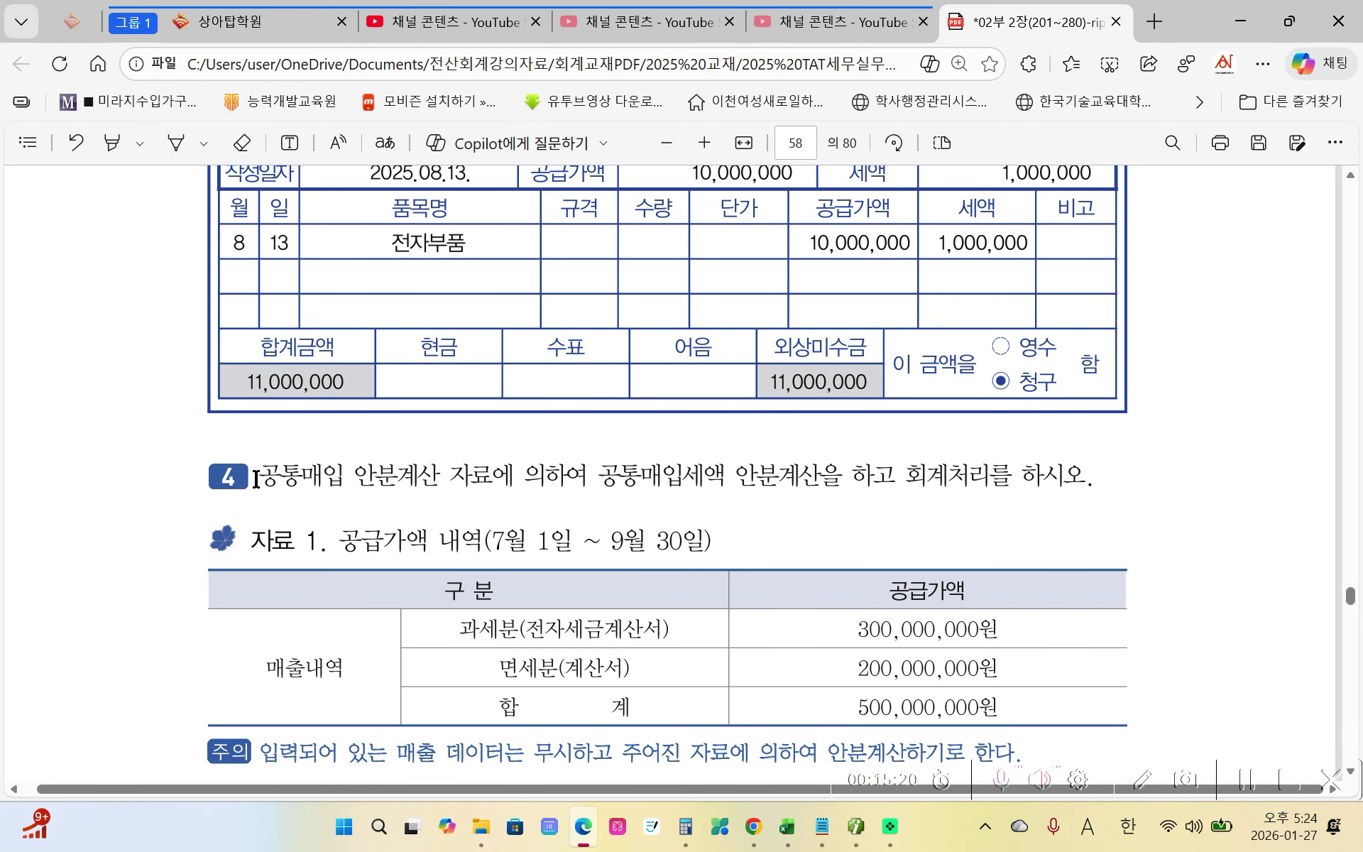
{"action": "left_click_drag", "start_coordinate": [256, 479], "coordinate": [494, 481]}
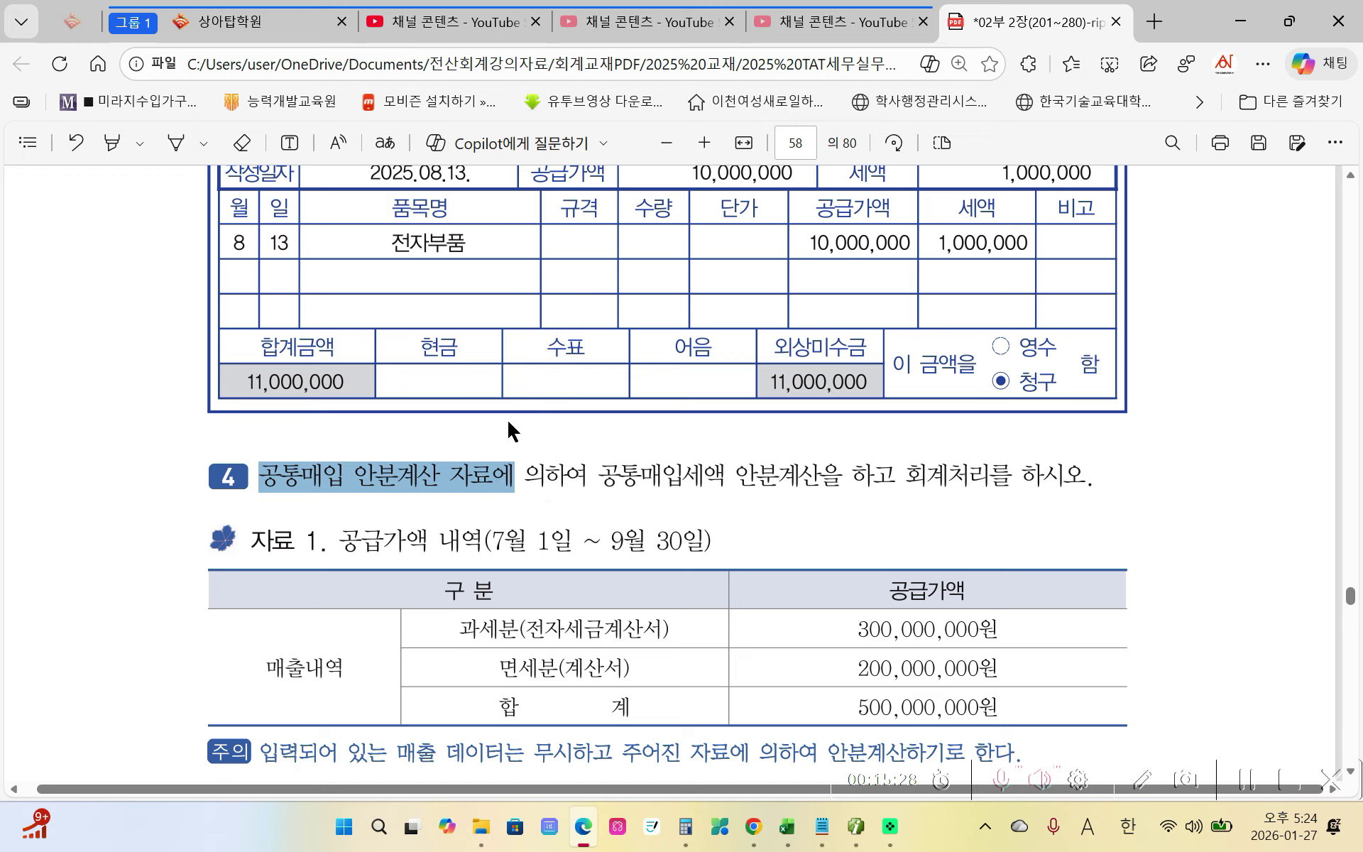
{"action": "right_click", "coordinate": [463, 472]}
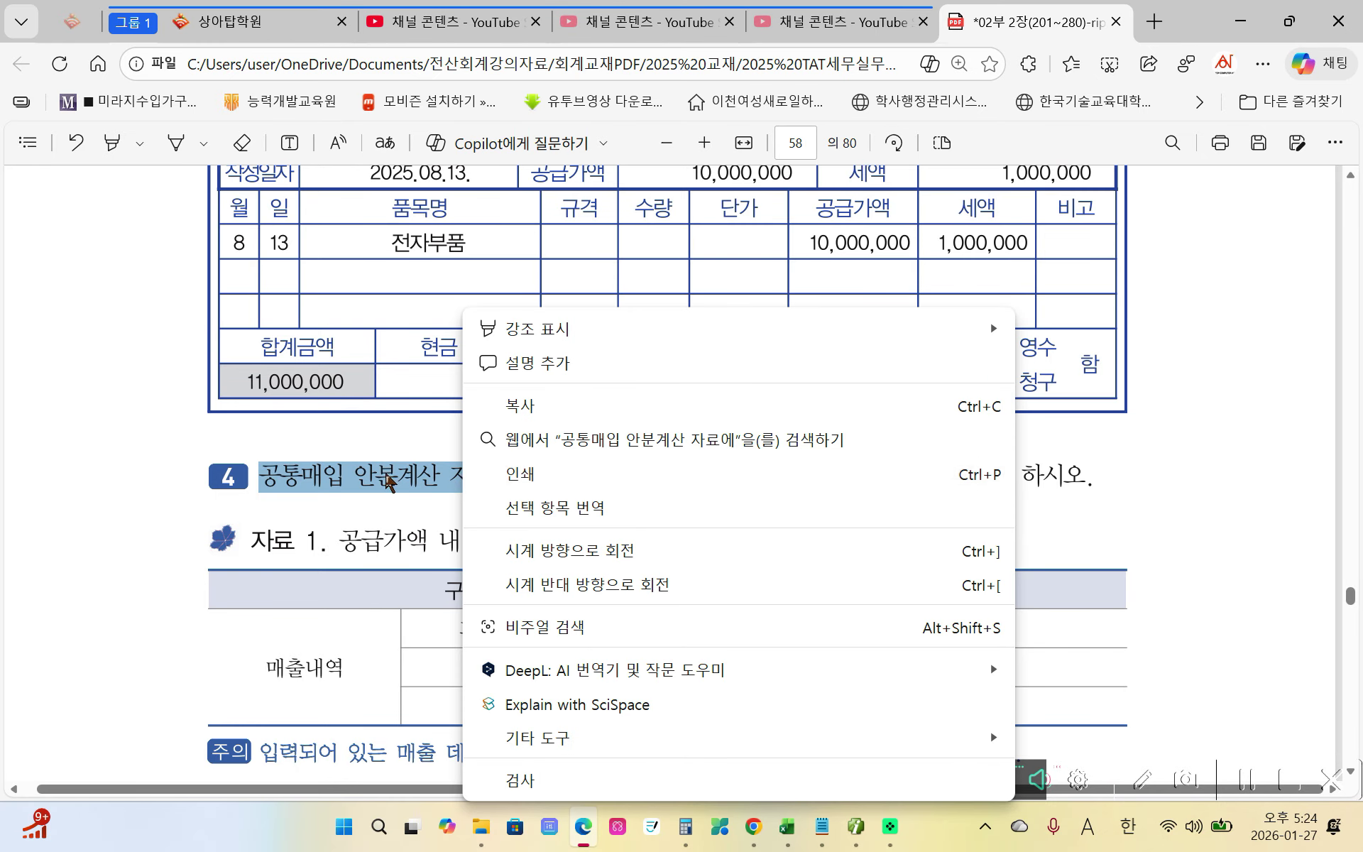
{"action": "left_click", "coordinate": [387, 476]}
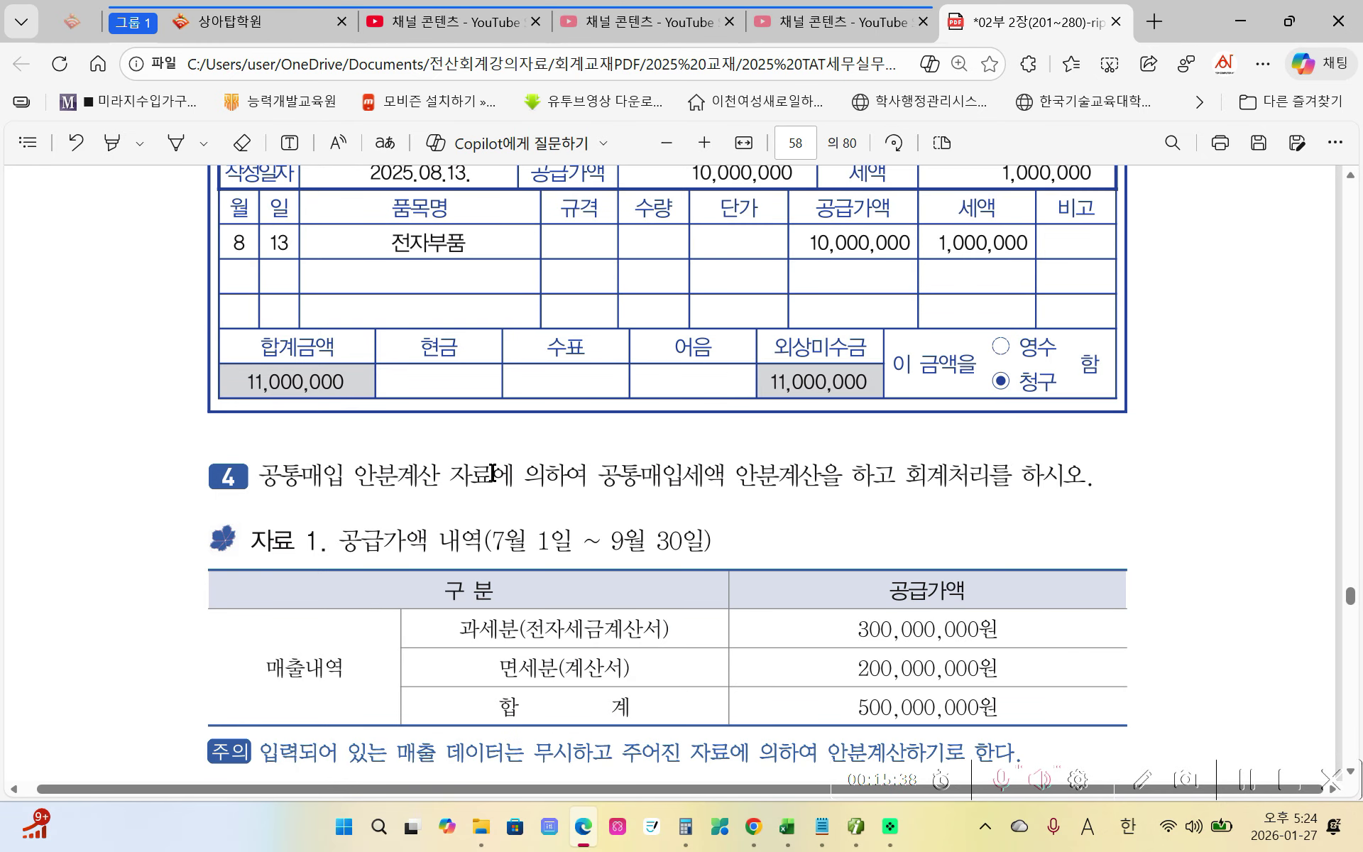
{"action": "left_click_drag", "start_coordinate": [493, 472], "coordinate": [332, 472]}
Highlight 공급가액 내역 and its period 7월 1일 ~ 9월 30일 in yellow in the 자료 1 heading
{"action": "left_click", "coordinate": [341, 541]}
{"action": "left_click_drag", "start_coordinate": [339, 541], "coordinate": [483, 543]}
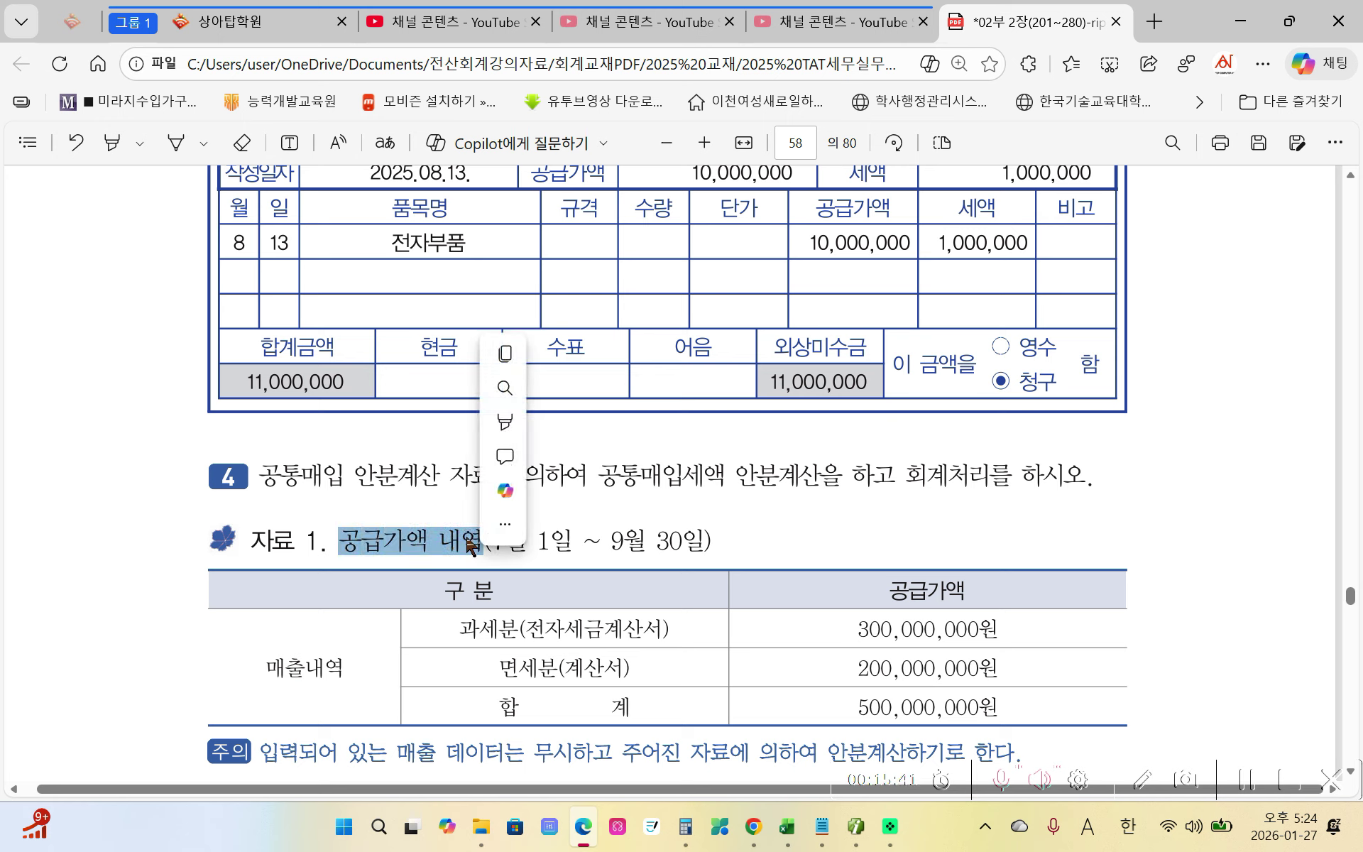
{"action": "mouse_move", "coordinate": [508, 442]}
{"action": "left_click", "coordinate": [748, 426]}
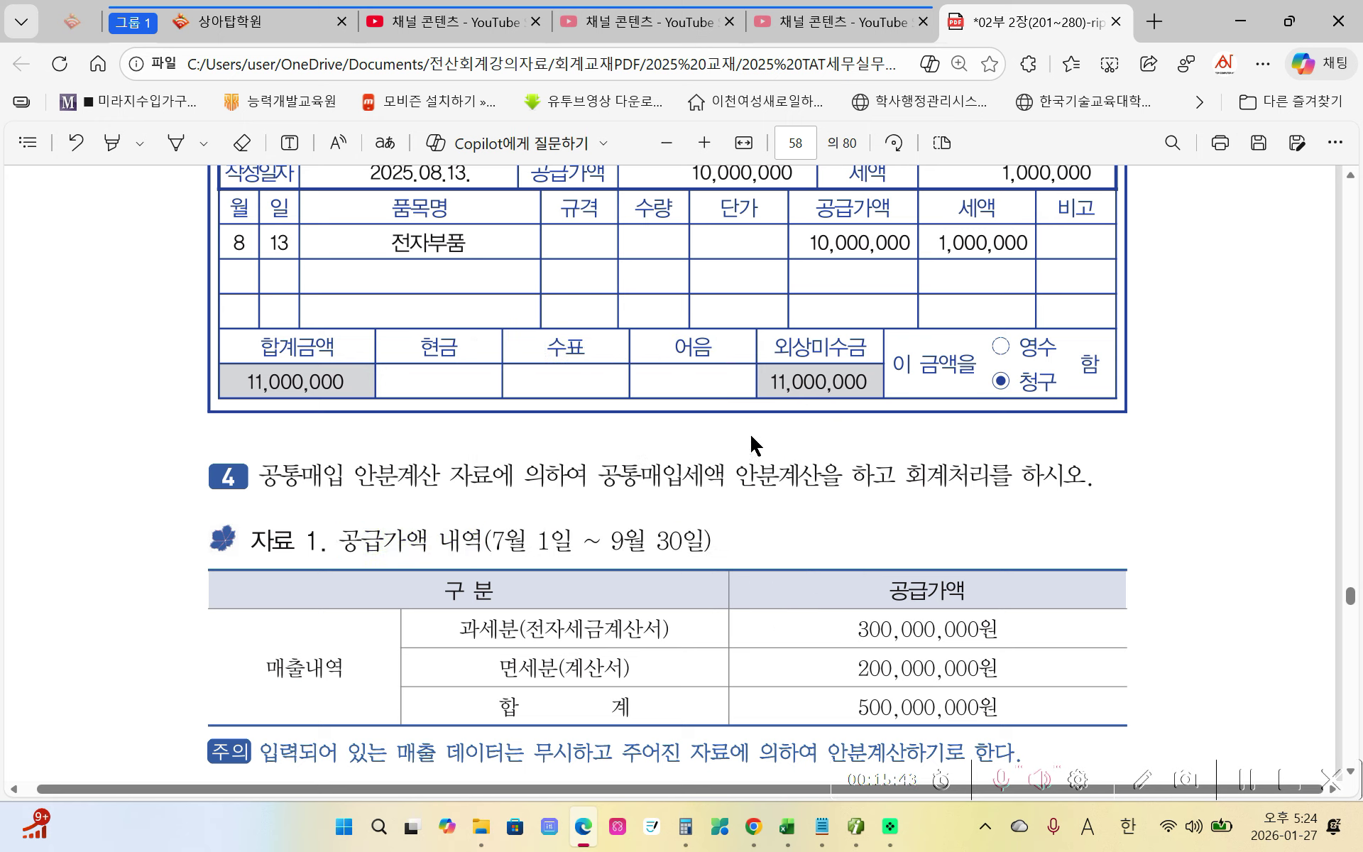
{"action": "left_click_drag", "start_coordinate": [494, 541], "coordinate": [705, 543]}
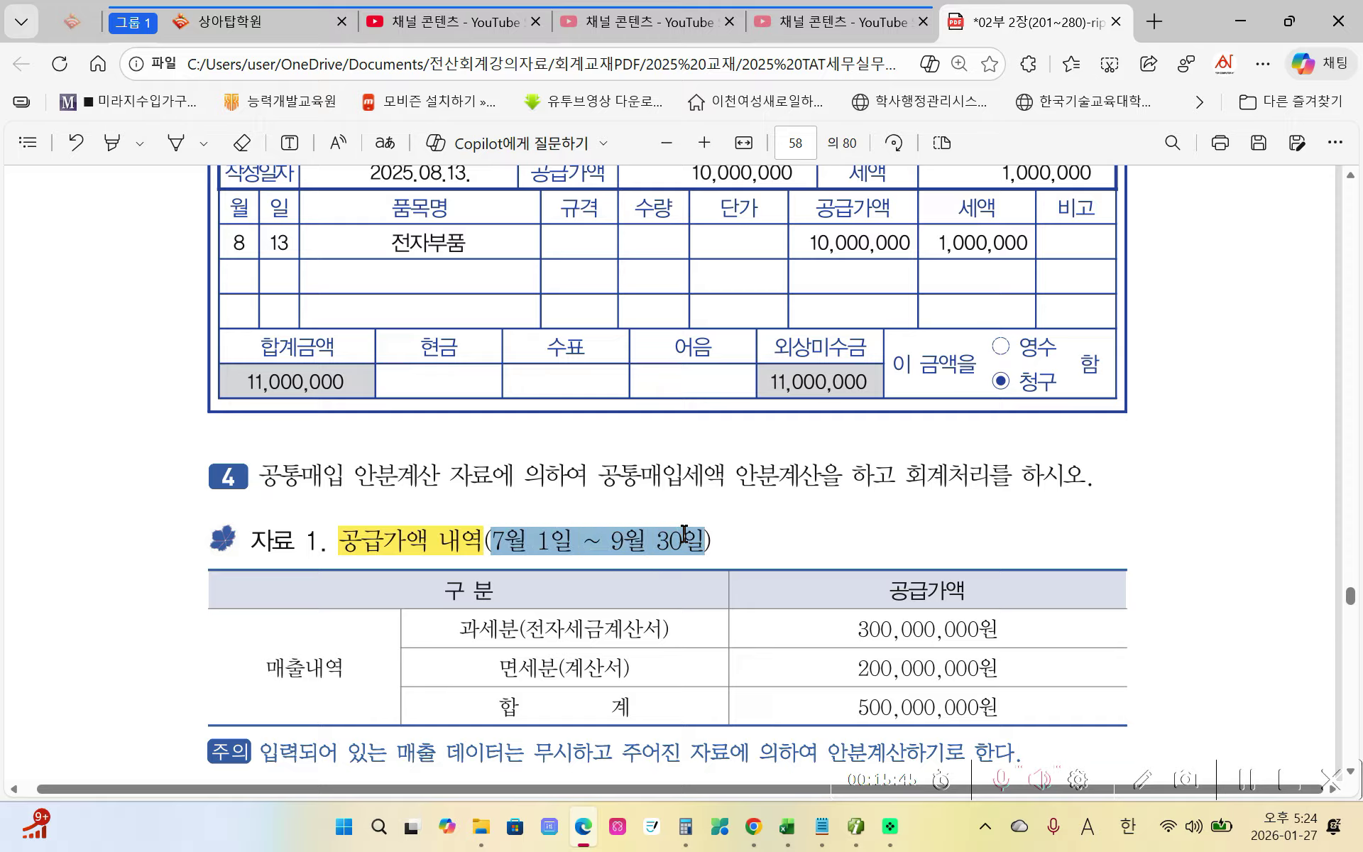
{"action": "mouse_move", "coordinate": [713, 449]}
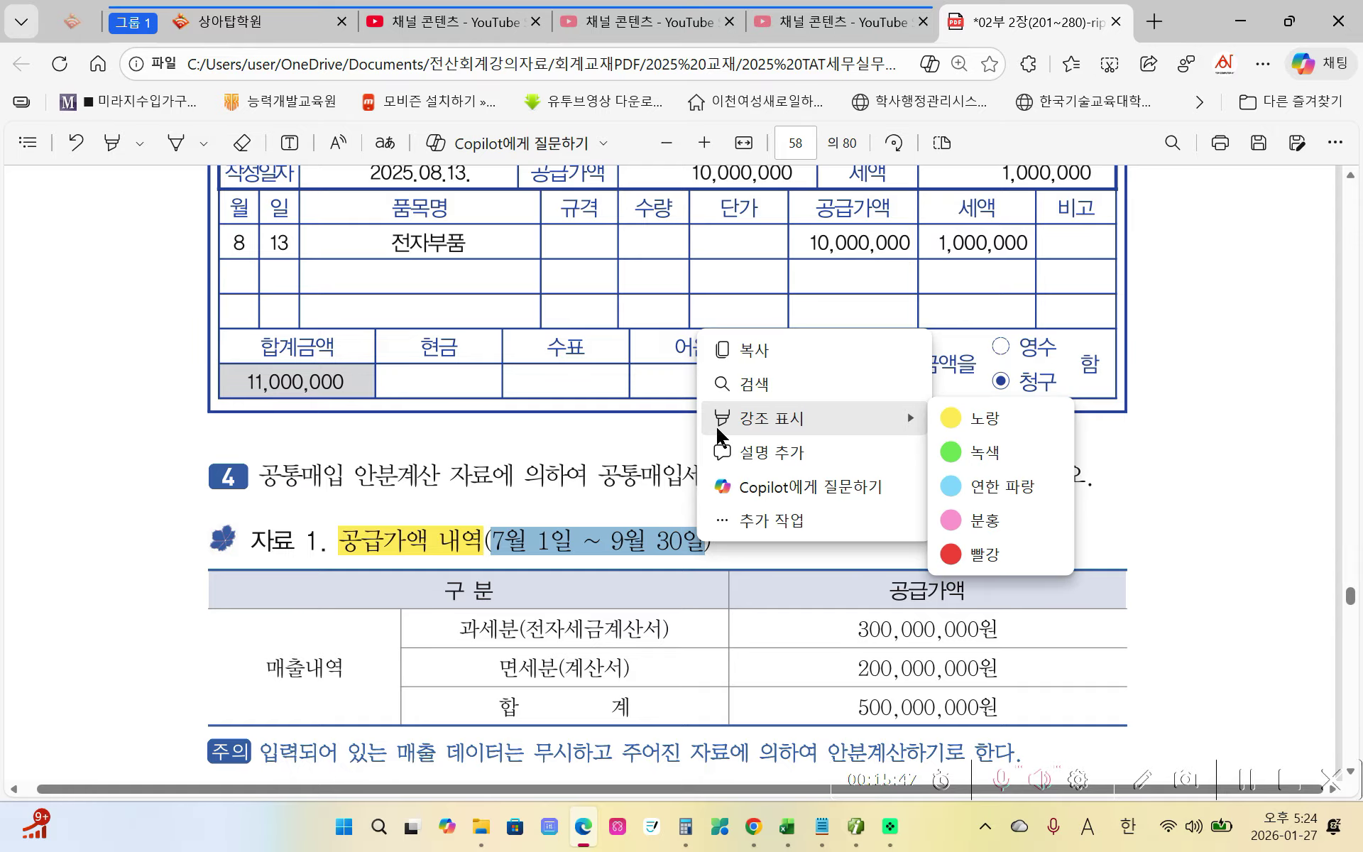
{"action": "left_click", "coordinate": [944, 418]}
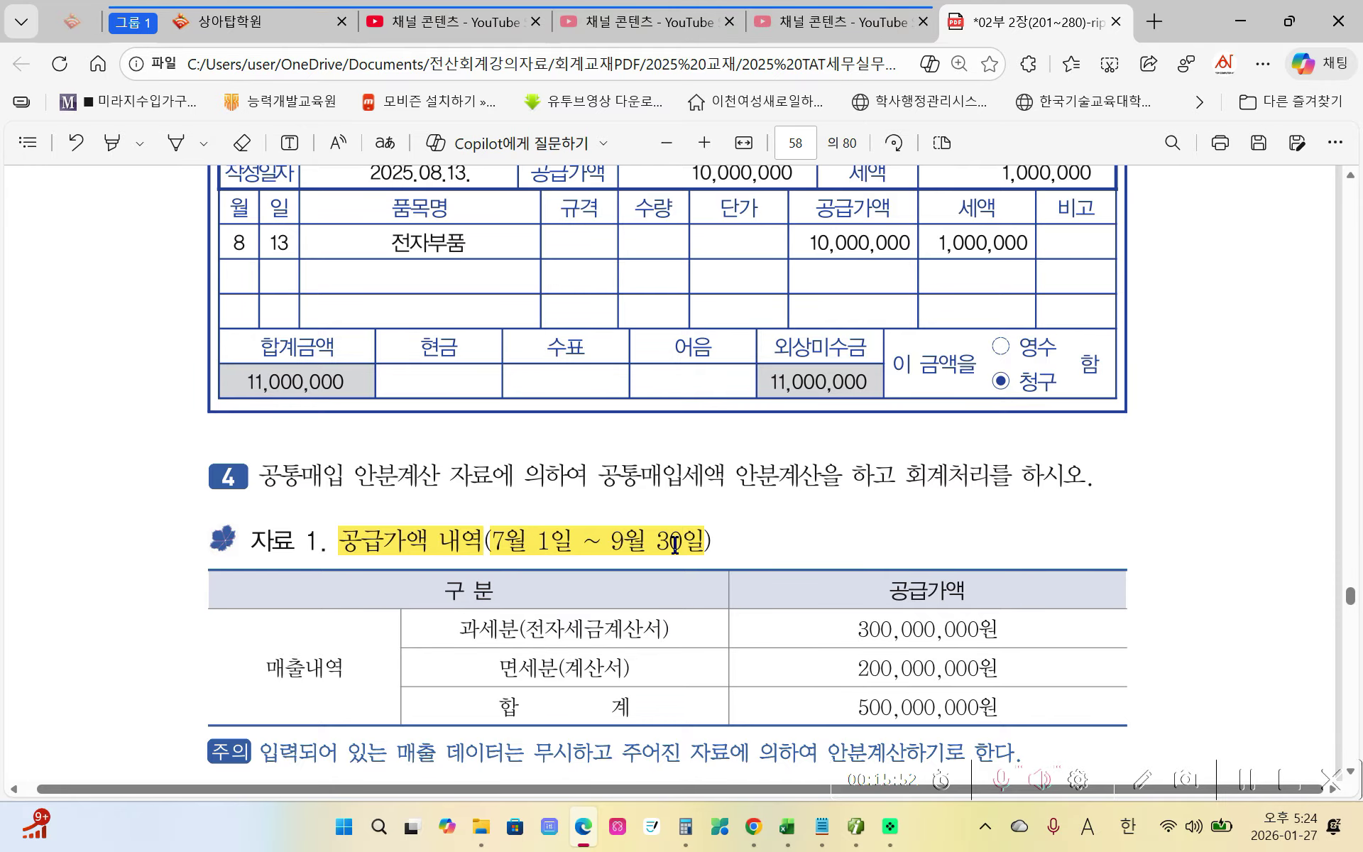
Examine the 8월 13일 invoice, 자료 1's exempt and total supply amounts for the exempt ratio, and the 주의 note on existing sales data
{"action": "scroll", "coordinate": [660, 550], "scroll_direction": "down", "scroll_amount": 1}
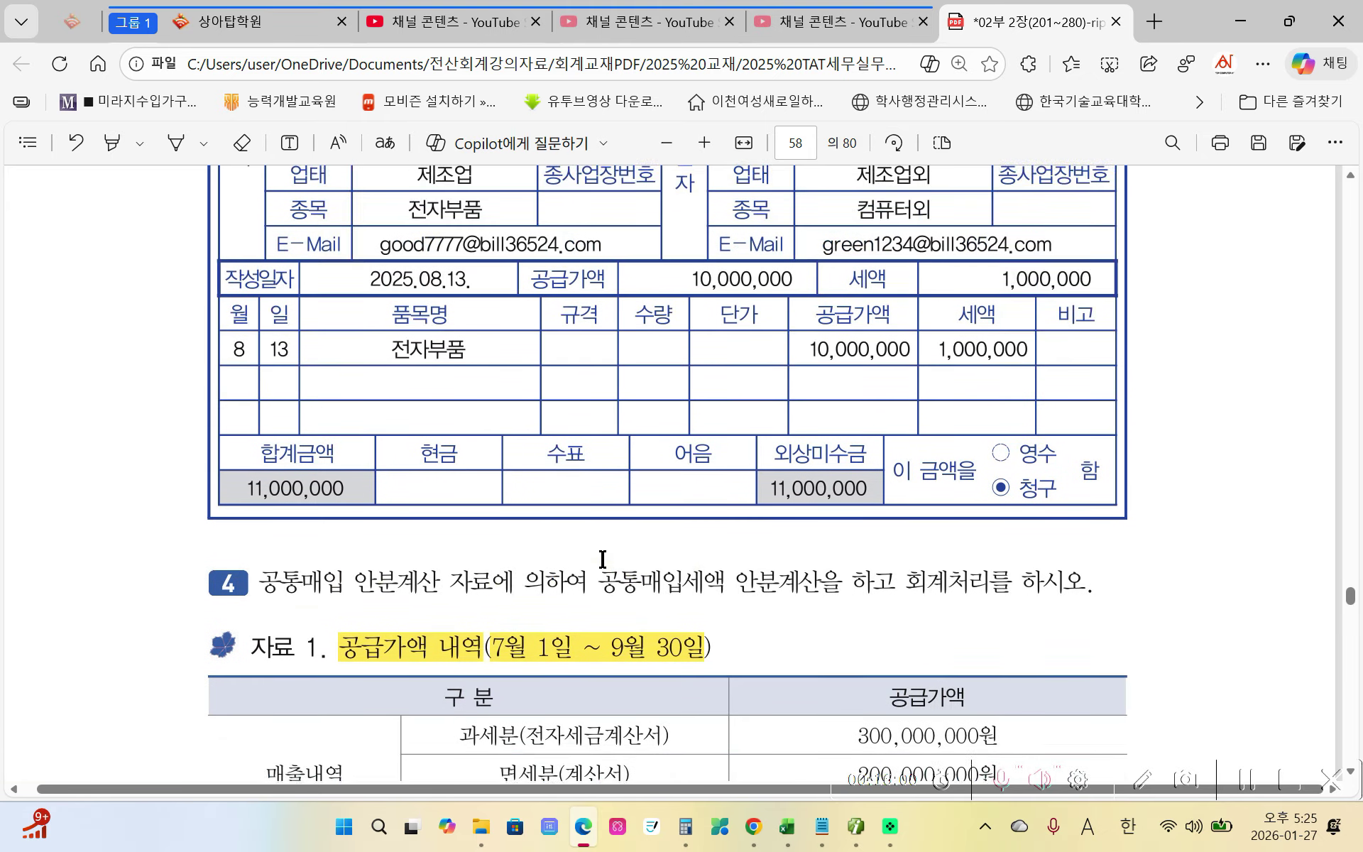
{"action": "scroll", "coordinate": [603, 550], "scroll_direction": "up", "scroll_amount": 5}
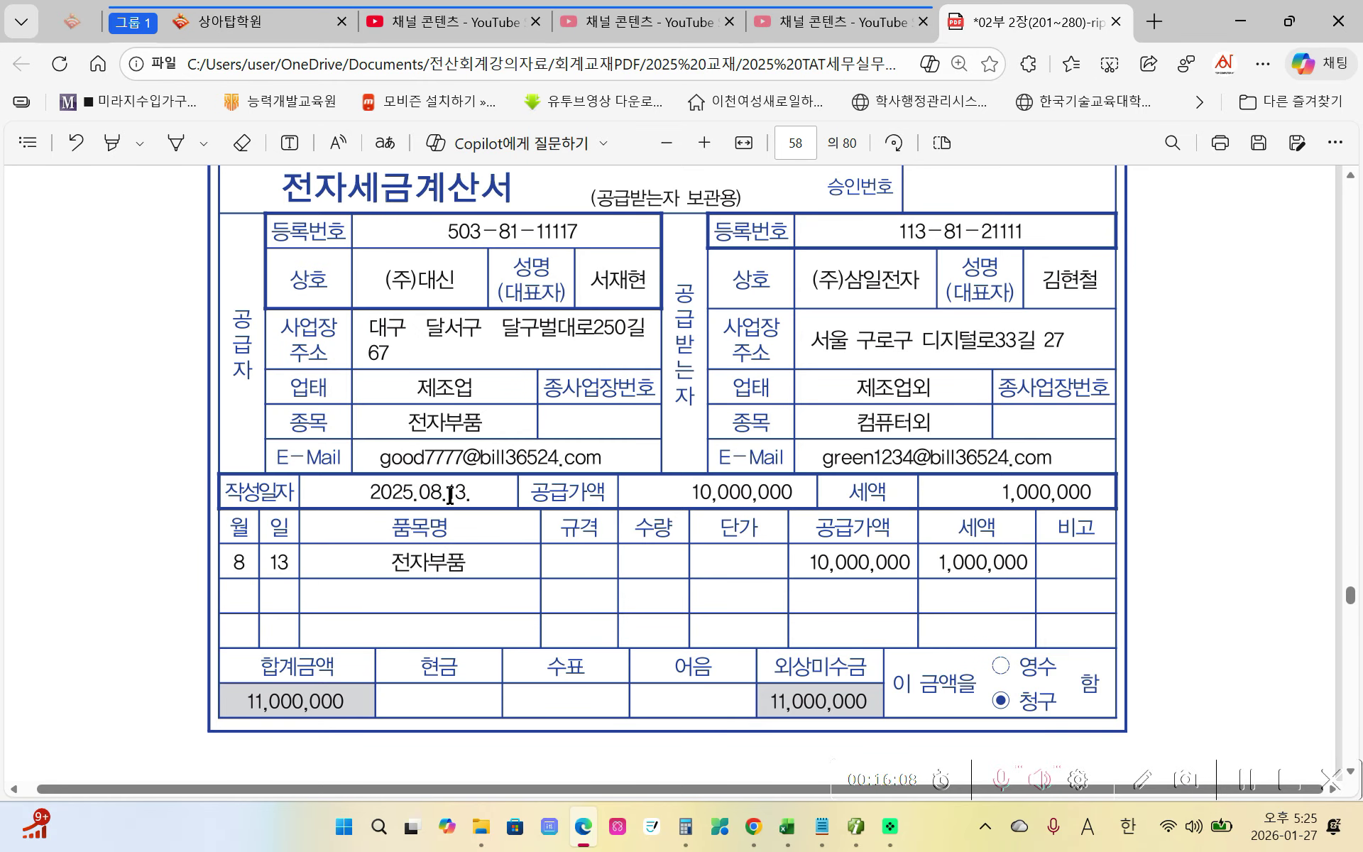
{"action": "scroll", "coordinate": [450, 495], "scroll_direction": "down", "scroll_amount": 6}
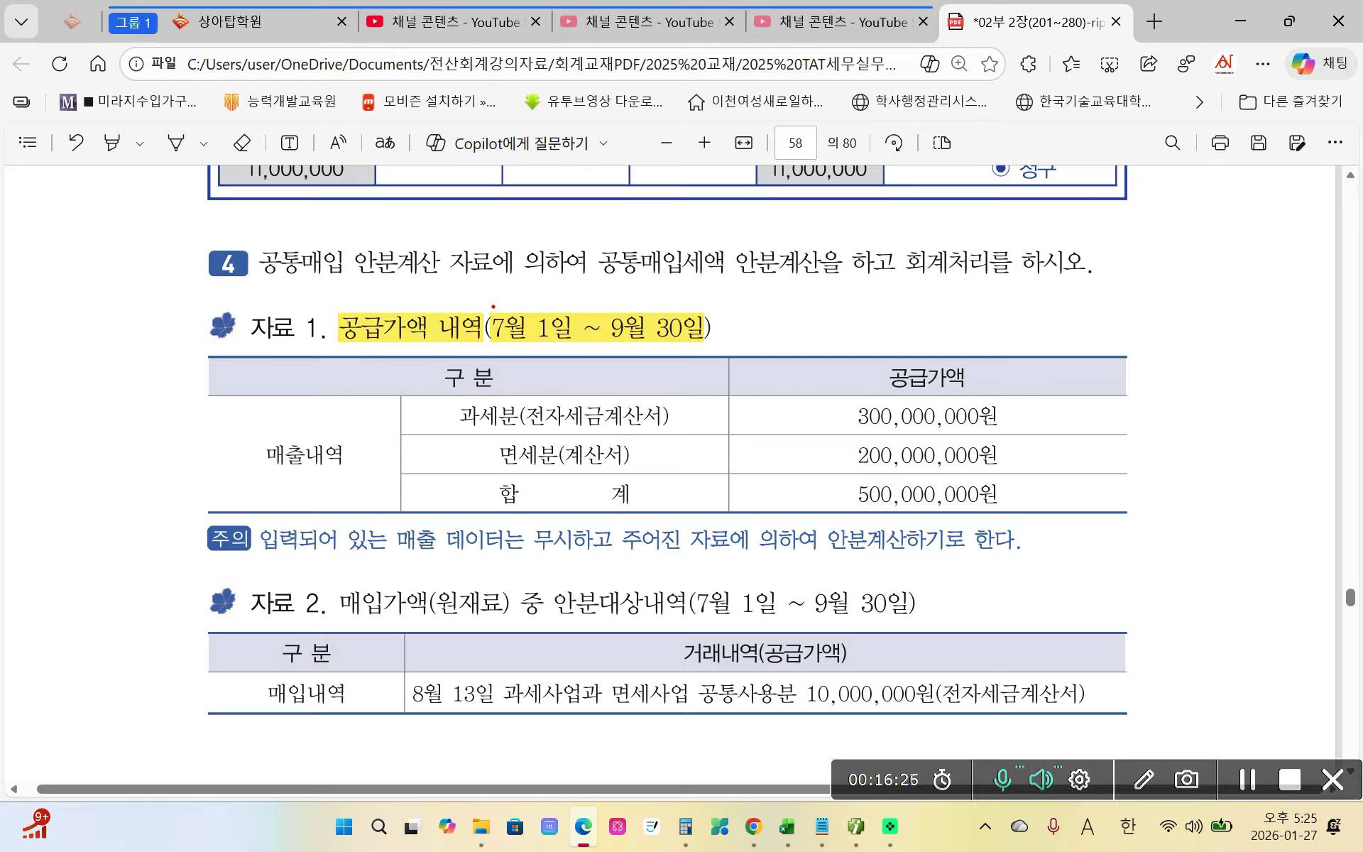
{"action": "mouse_move", "coordinate": [492, 307]}
{"action": "left_mouse_down"}
{"action": "mouse_move", "coordinate": [660, 353]}
{"action": "mouse_move", "coordinate": [745, 352]}
{"action": "mouse_move", "coordinate": [717, 350]}
{"action": "left_mouse_up"}
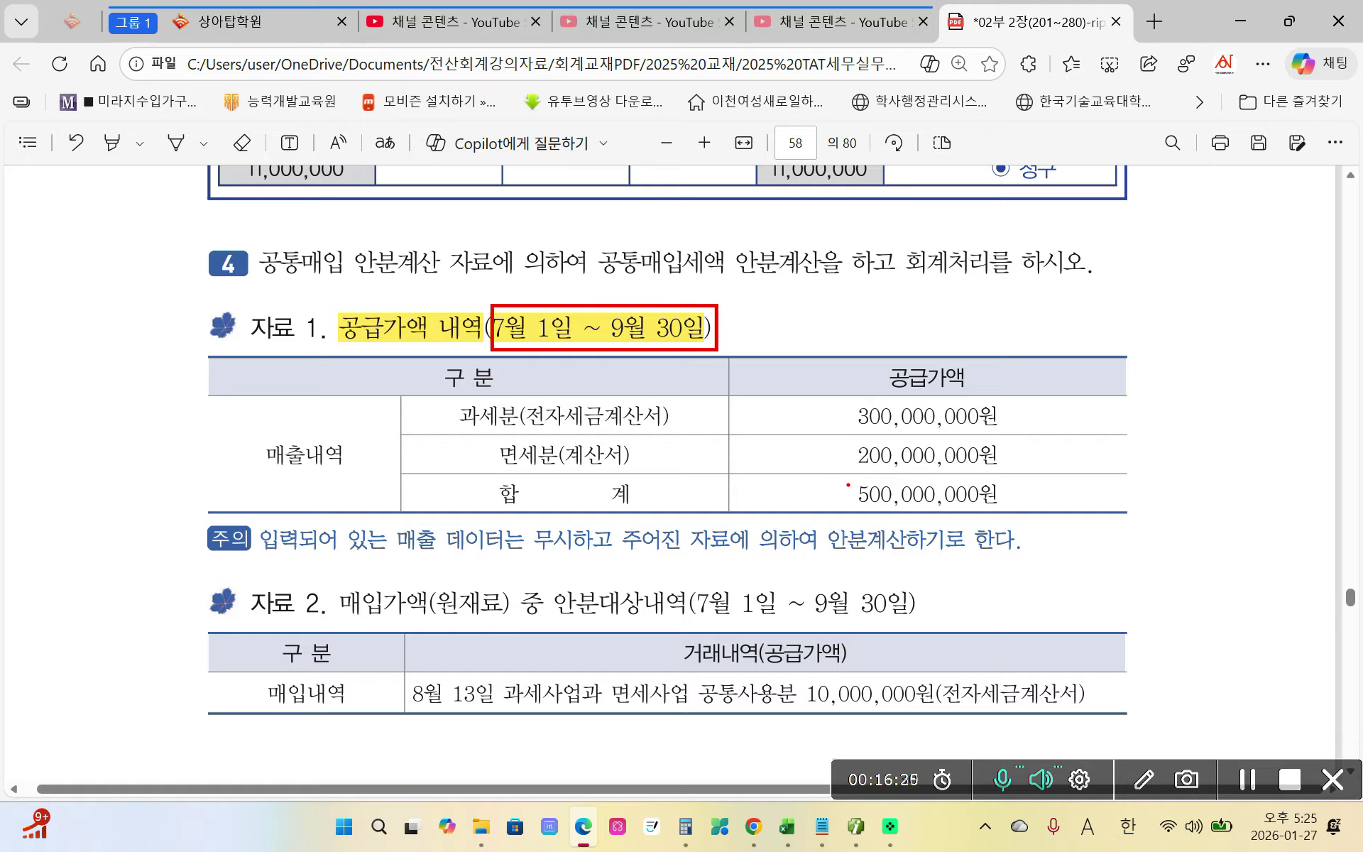
{"action": "mouse_move", "coordinate": [850, 485]}
{"action": "left_mouse_down"}
{"action": "mouse_move", "coordinate": [864, 511]}
{"action": "mouse_move", "coordinate": [1032, 499]}
{"action": "mouse_move", "coordinate": [939, 468]}
{"action": "mouse_move", "coordinate": [843, 480]}
{"action": "left_mouse_up"}
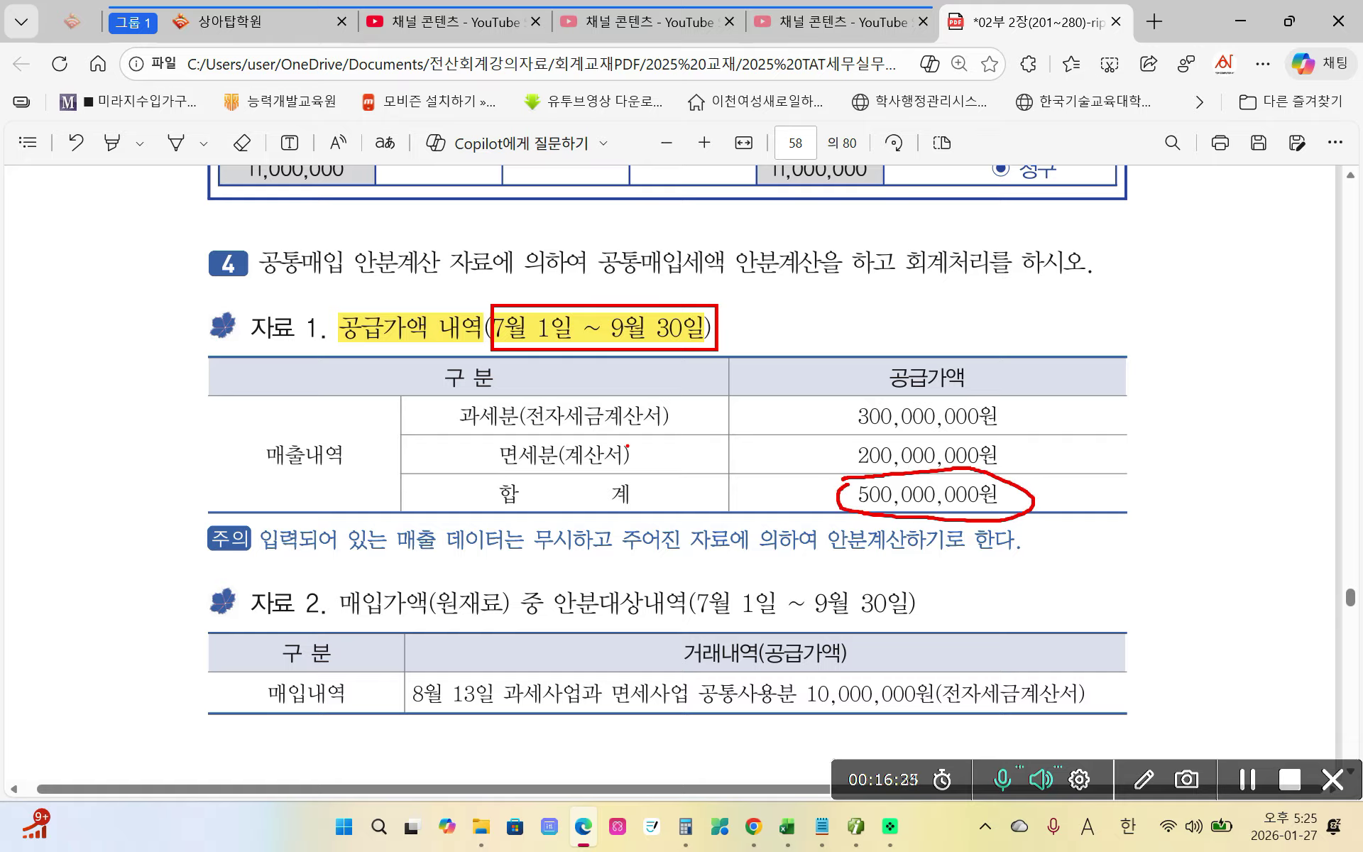
{"action": "mouse_move", "coordinate": [837, 438]}
{"action": "left_mouse_down"}
{"action": "mouse_move", "coordinate": [839, 465]}
{"action": "mouse_move", "coordinate": [959, 474]}
{"action": "mouse_move", "coordinate": [1011, 449]}
{"action": "mouse_move", "coordinate": [852, 436]}
{"action": "mouse_move", "coordinate": [842, 447]}
{"action": "left_mouse_up"}
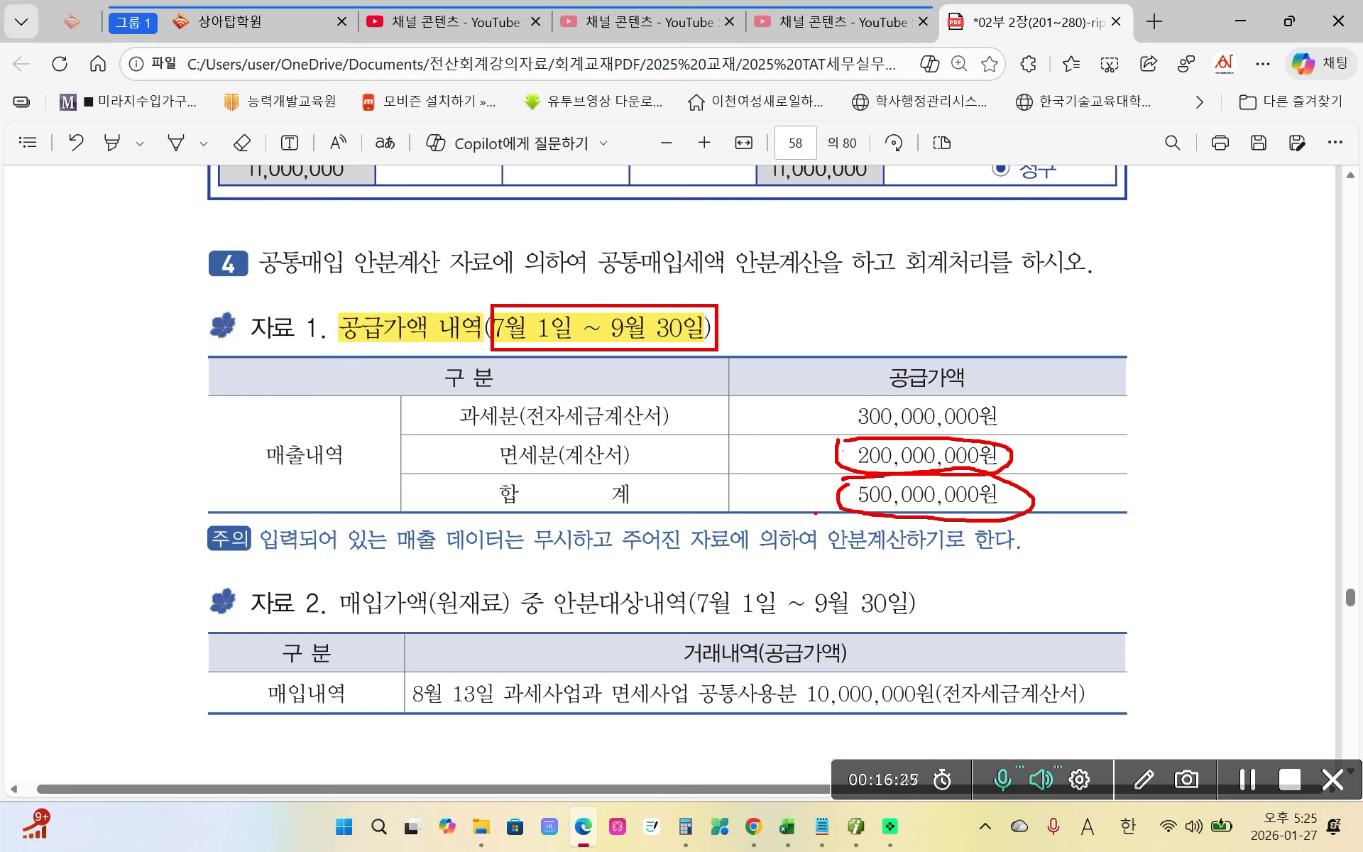
{"action": "left_click_drag", "start_coordinate": [1031, 445], "coordinate": [1034, 506]}
{"action": "mouse_move", "coordinate": [1109, 444]}
{"action": "left_mouse_down"}
{"action": "mouse_move", "coordinate": [1094, 495]}
{"action": "mouse_move", "coordinate": [1128, 505]}
{"action": "mouse_move", "coordinate": [1106, 505]}
{"action": "mouse_move", "coordinate": [1185, 464]}
{"action": "mouse_move", "coordinate": [1173, 531]}
{"action": "mouse_move", "coordinate": [1217, 510]}
{"action": "left_mouse_up"}
{"action": "mouse_move", "coordinate": [525, 442]}
{"action": "left_mouse_down"}
{"action": "mouse_move", "coordinate": [534, 457]}
{"action": "mouse_move", "coordinate": [514, 438]}
{"action": "left_mouse_up"}
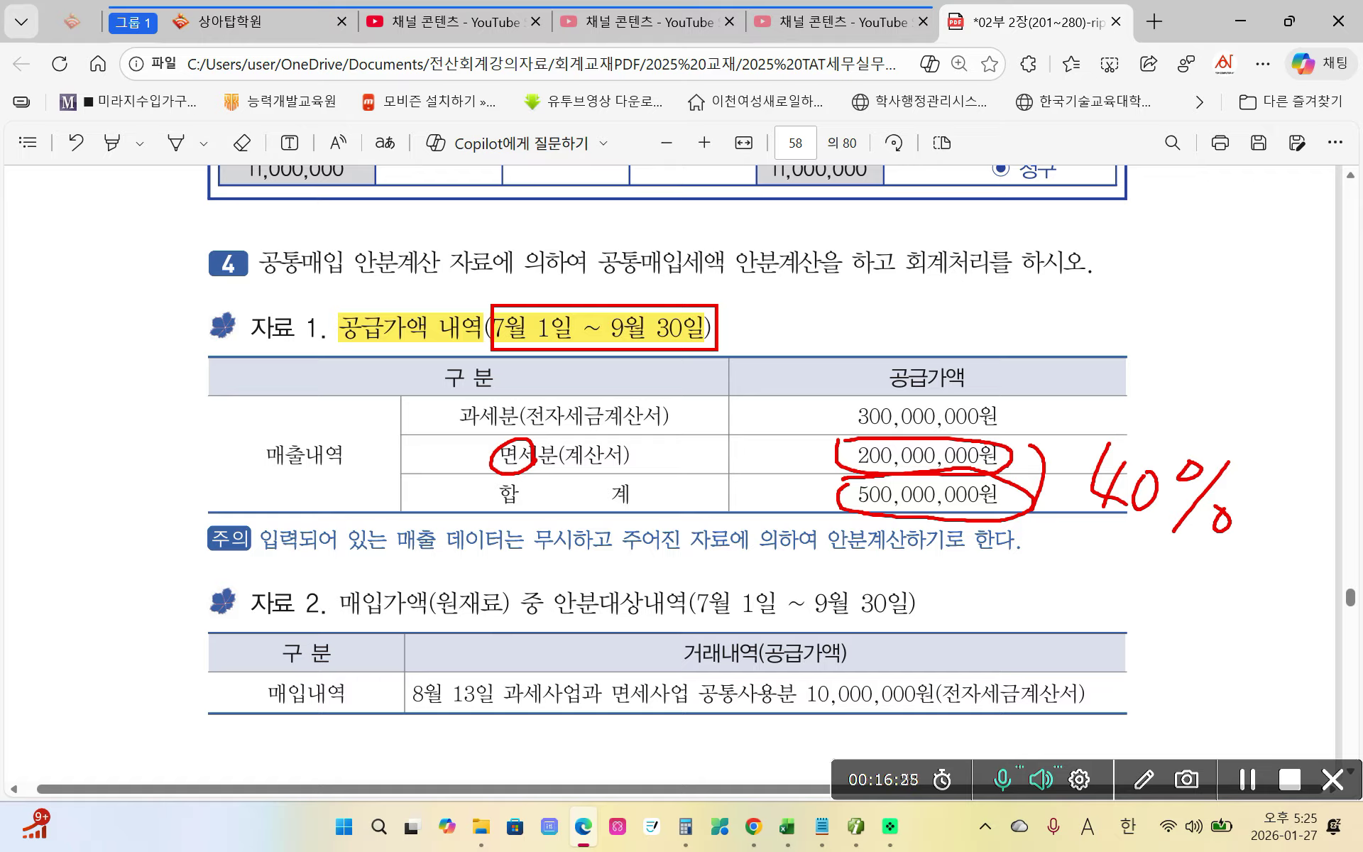
{"action": "left_click_drag", "start_coordinate": [388, 552], "coordinate": [674, 563]}
{"action": "left_click_drag", "start_coordinate": [747, 569], "coordinate": [797, 568]}
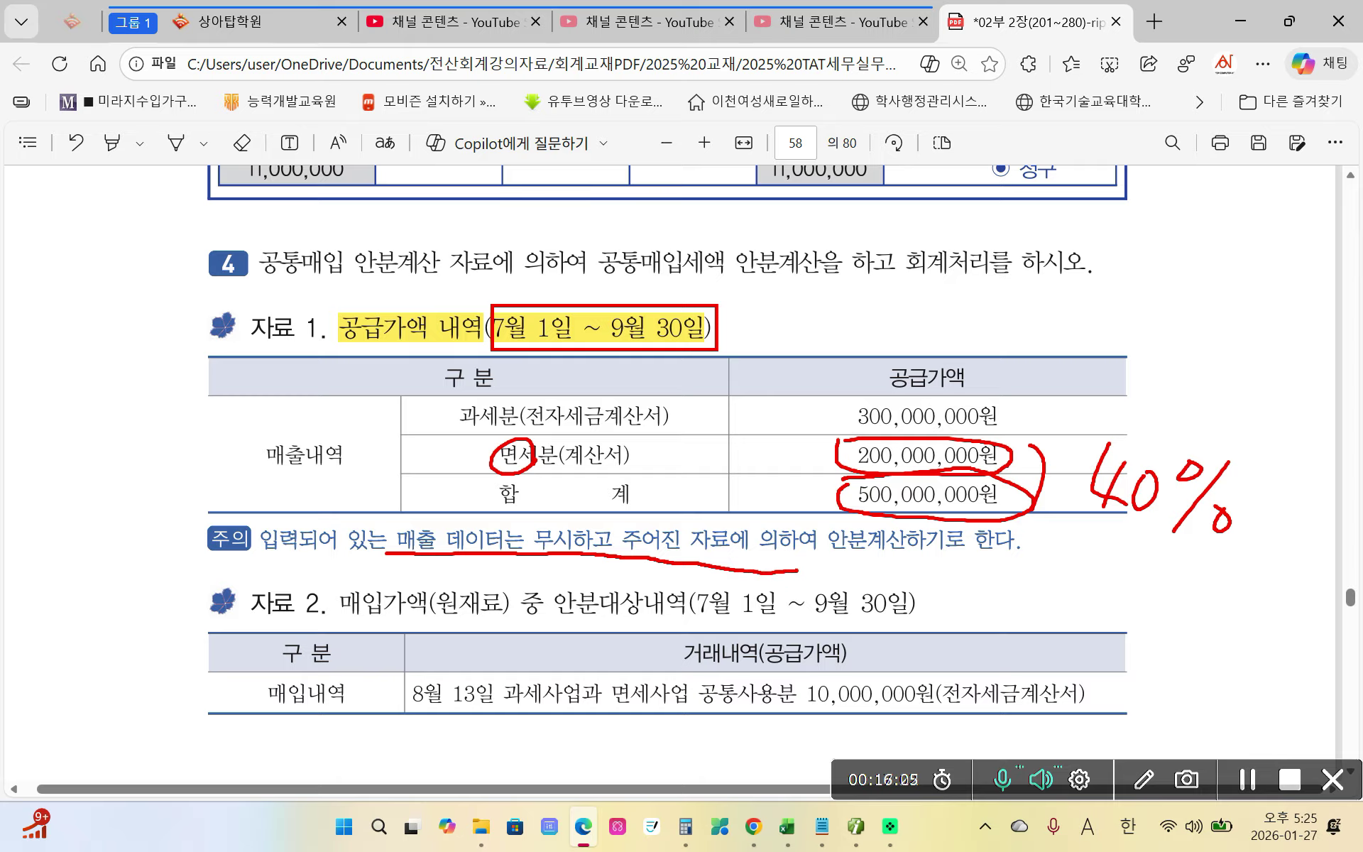
{"action": "mouse_move", "coordinate": [1194, 545]}
{"action": "left_mouse_down"}
{"action": "mouse_move", "coordinate": [1141, 389]}
{"action": "mouse_move", "coordinate": [1231, 566]}
{"action": "left_mouse_up"}
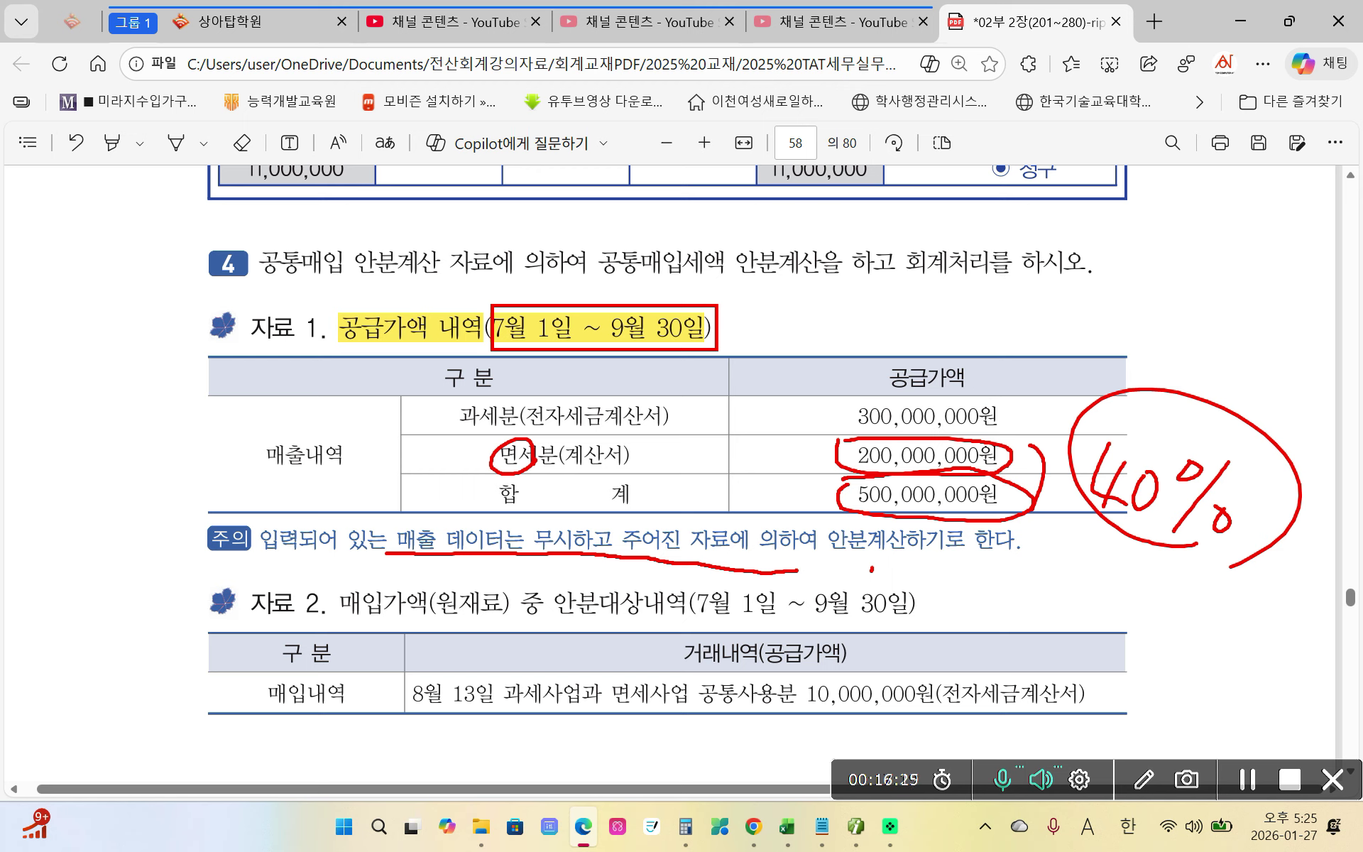
{"action": "left_click_drag", "start_coordinate": [533, 519], "coordinate": [577, 570]}
{"action": "left_click_drag", "start_coordinate": [1082, 529], "coordinate": [1216, 517]}
{"action": "left_click_drag", "start_coordinate": [1079, 534], "coordinate": [1196, 543]}
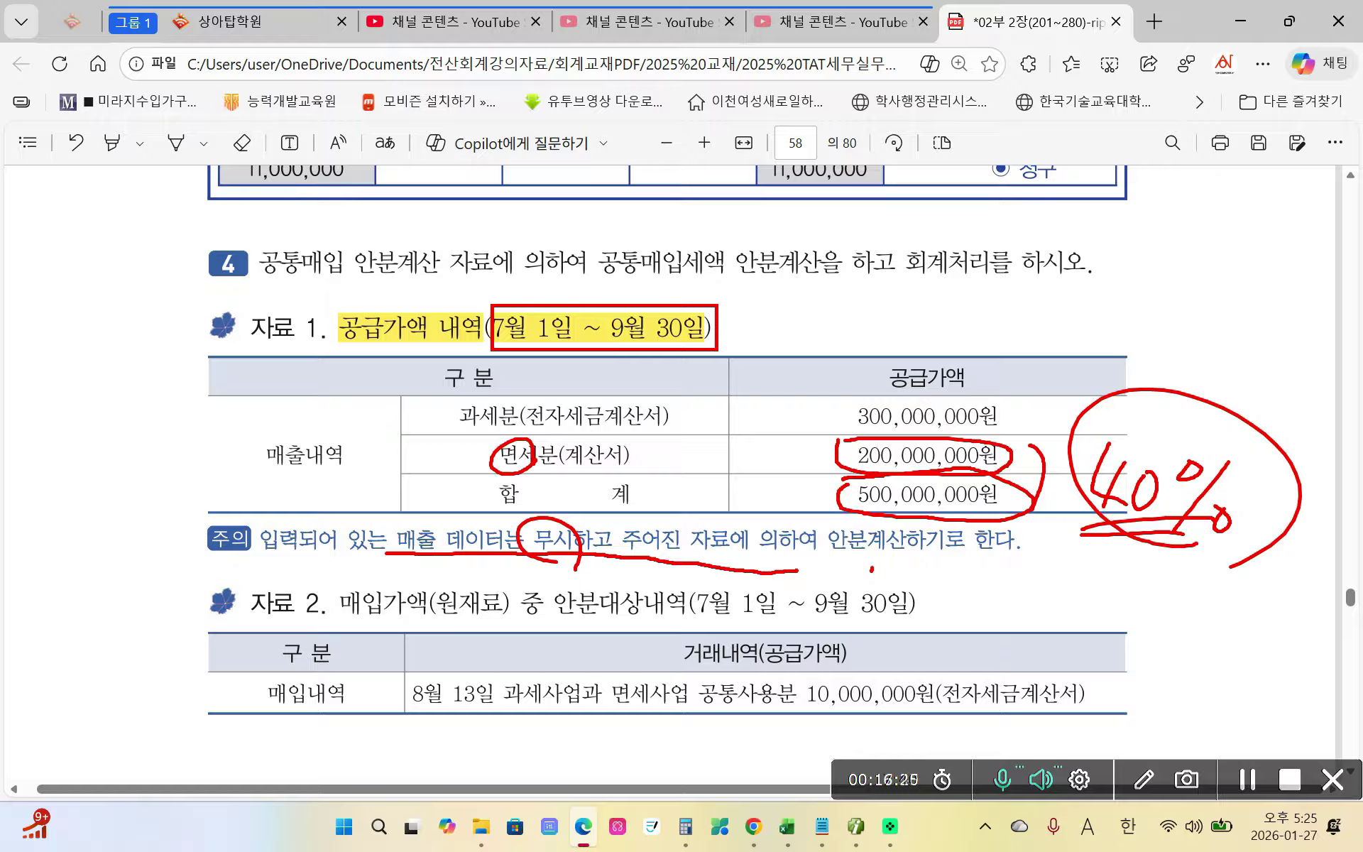
Examine problem 4's 안분계산 and 회계처리 requirements and 자료 2's common-use raw material purchase
{"action": "mouse_move", "coordinate": [649, 367]}
{"action": "left_mouse_down"}
{"action": "mouse_move", "coordinate": [718, 368]}
{"action": "mouse_move", "coordinate": [758, 347]}
{"action": "left_mouse_up"}
{"action": "mouse_move", "coordinate": [958, 290]}
{"action": "left_mouse_down"}
{"action": "mouse_move", "coordinate": [888, 229]}
{"action": "mouse_move", "coordinate": [983, 287]}
{"action": "left_mouse_up"}
{"action": "mouse_move", "coordinate": [732, 284]}
{"action": "left_mouse_down"}
{"action": "mouse_move", "coordinate": [958, 300]}
{"action": "mouse_move", "coordinate": [994, 255]}
{"action": "left_mouse_up"}
{"action": "left_click_drag", "start_coordinate": [724, 245], "coordinate": [794, 307]}
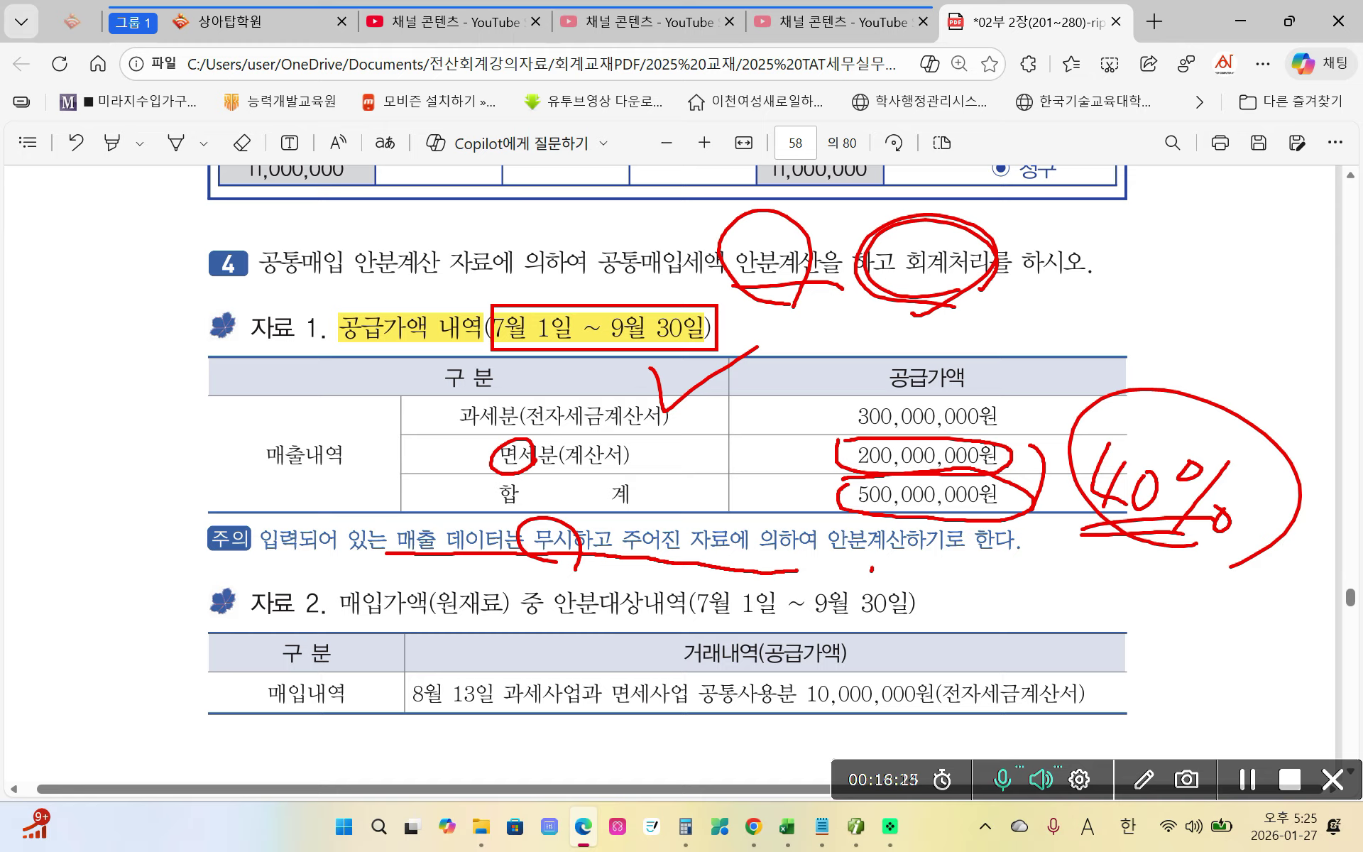
{"action": "left_click_drag", "start_coordinate": [263, 625], "coordinate": [712, 630]}
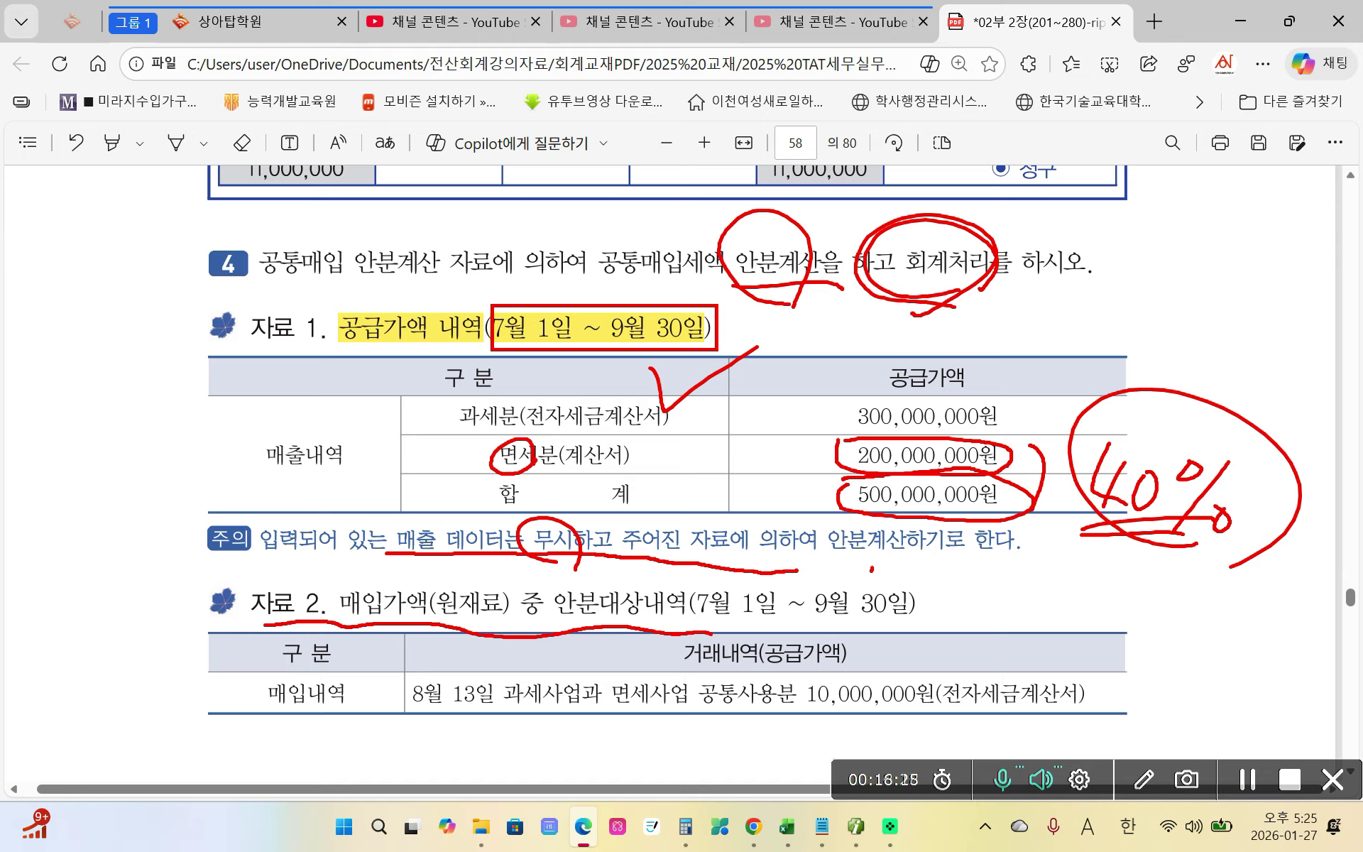
{"action": "mouse_move", "coordinate": [324, 739]}
{"action": "left_mouse_down"}
{"action": "mouse_move", "coordinate": [306, 740]}
{"action": "mouse_move", "coordinate": [375, 728]}
{"action": "left_mouse_up"}
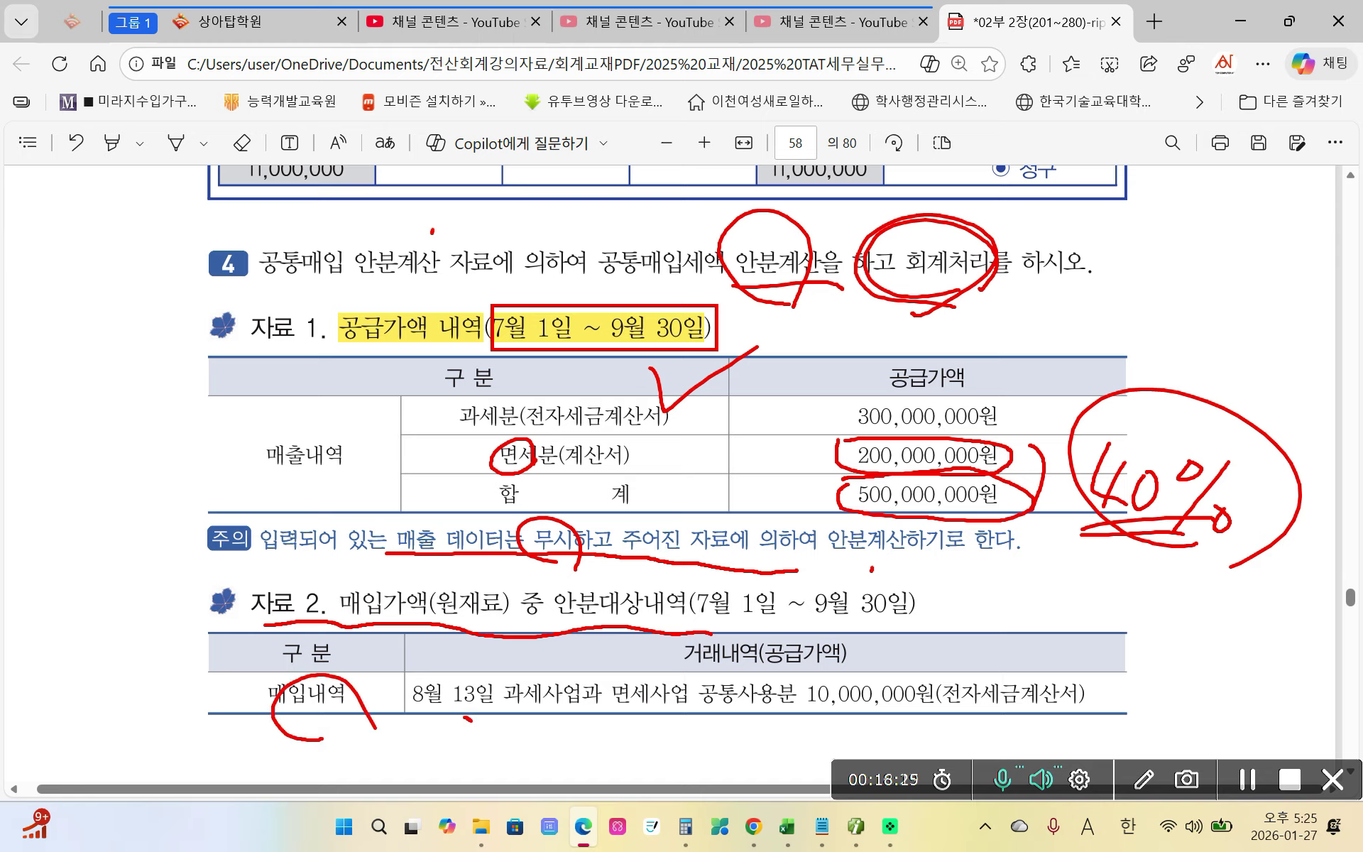
{"action": "mouse_move", "coordinate": [431, 230]}
{"action": "left_mouse_down"}
{"action": "mouse_move", "coordinate": [462, 207]}
{"action": "mouse_move", "coordinate": [468, 179]}
{"action": "left_mouse_up"}
{"action": "mouse_move", "coordinate": [892, 724]}
{"action": "left_mouse_down"}
{"action": "mouse_move", "coordinate": [810, 716]}
{"action": "mouse_move", "coordinate": [908, 703]}
{"action": "mouse_move", "coordinate": [908, 723]}
{"action": "left_mouse_up"}
{"action": "left_click_drag", "start_coordinate": [946, 709], "coordinate": [944, 719]}
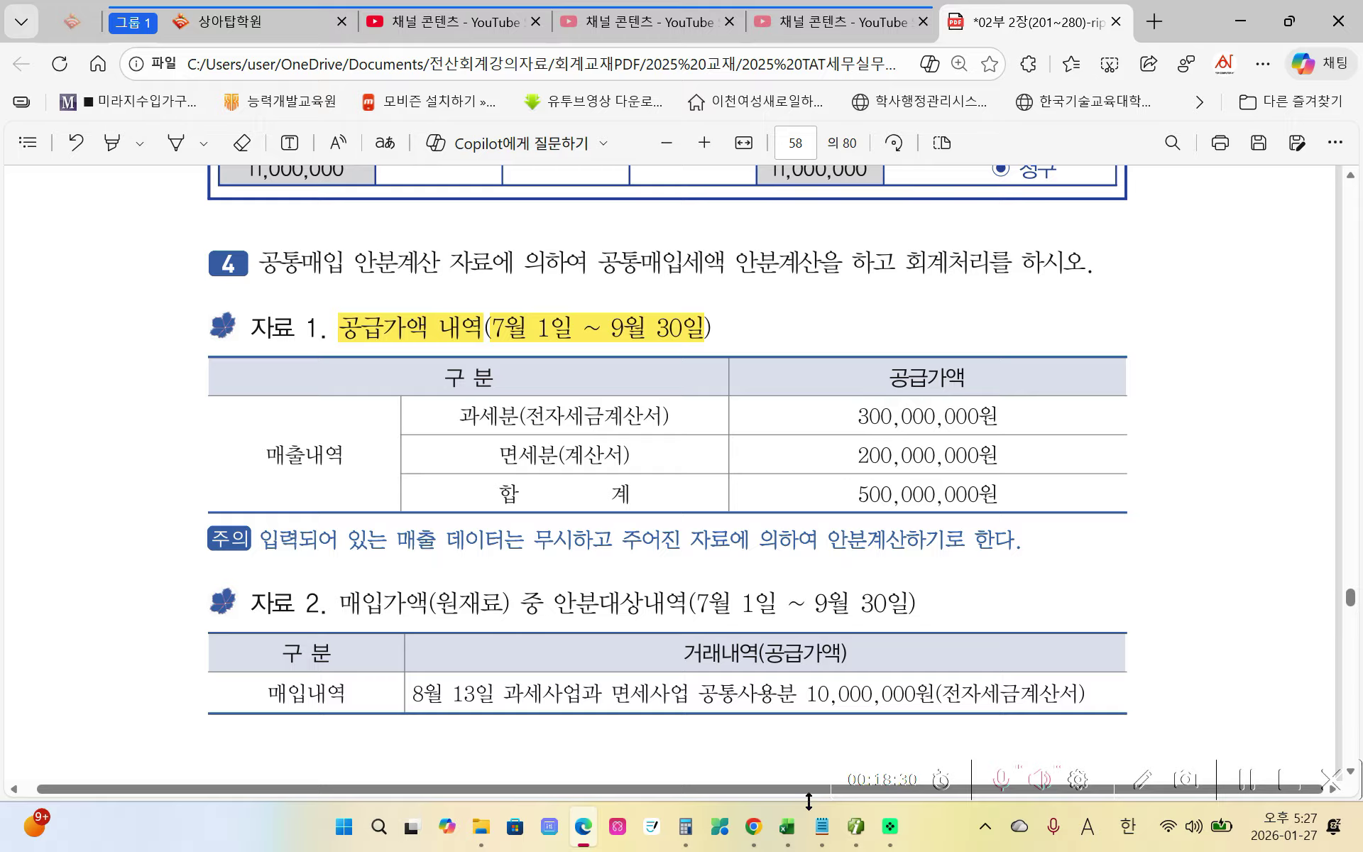
Switch to SmartA, open 매입세액불공제내역 and load the 2025 period from month 07 to 09
{"action": "left_click", "coordinate": [852, 834]}
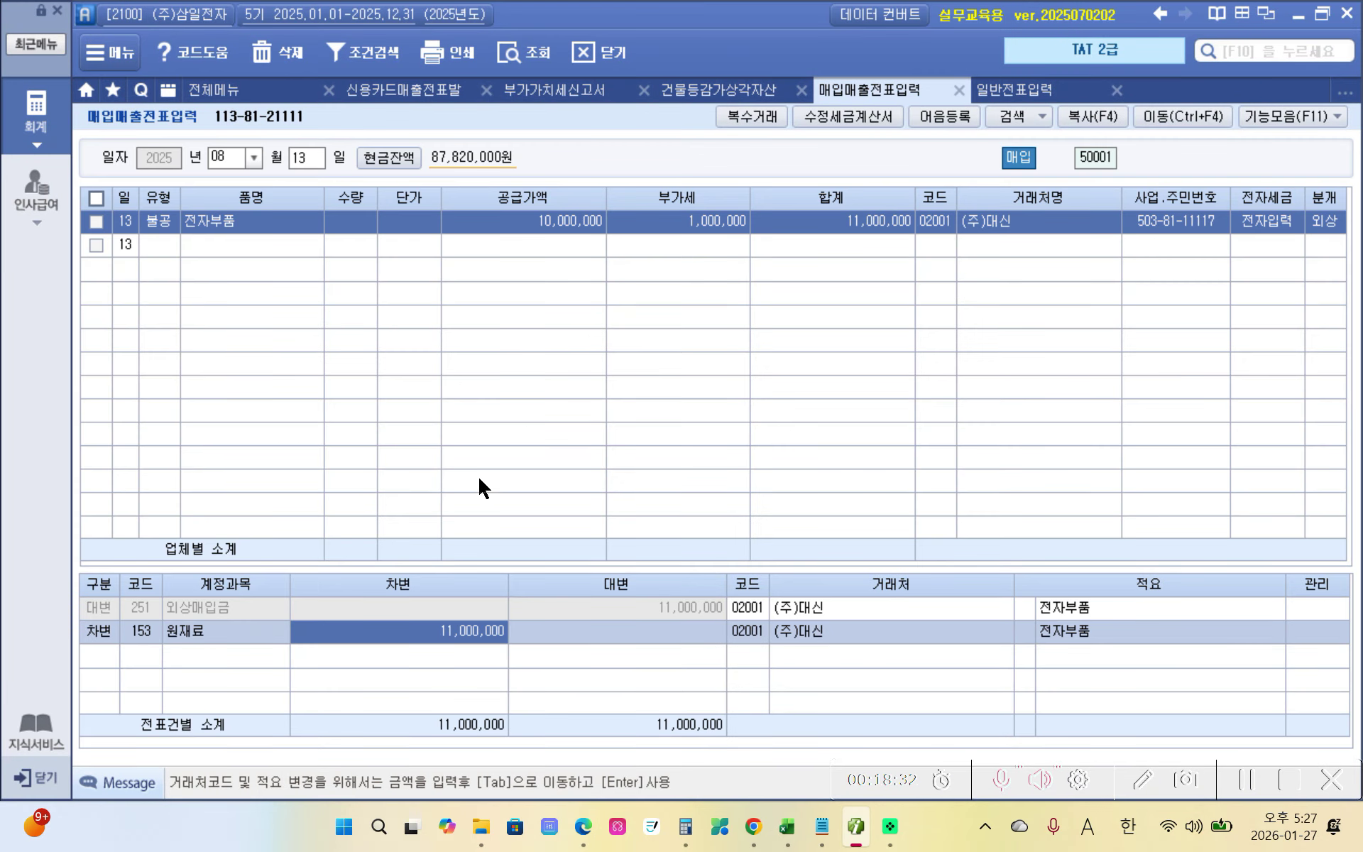
{"action": "left_click", "coordinate": [243, 86]}
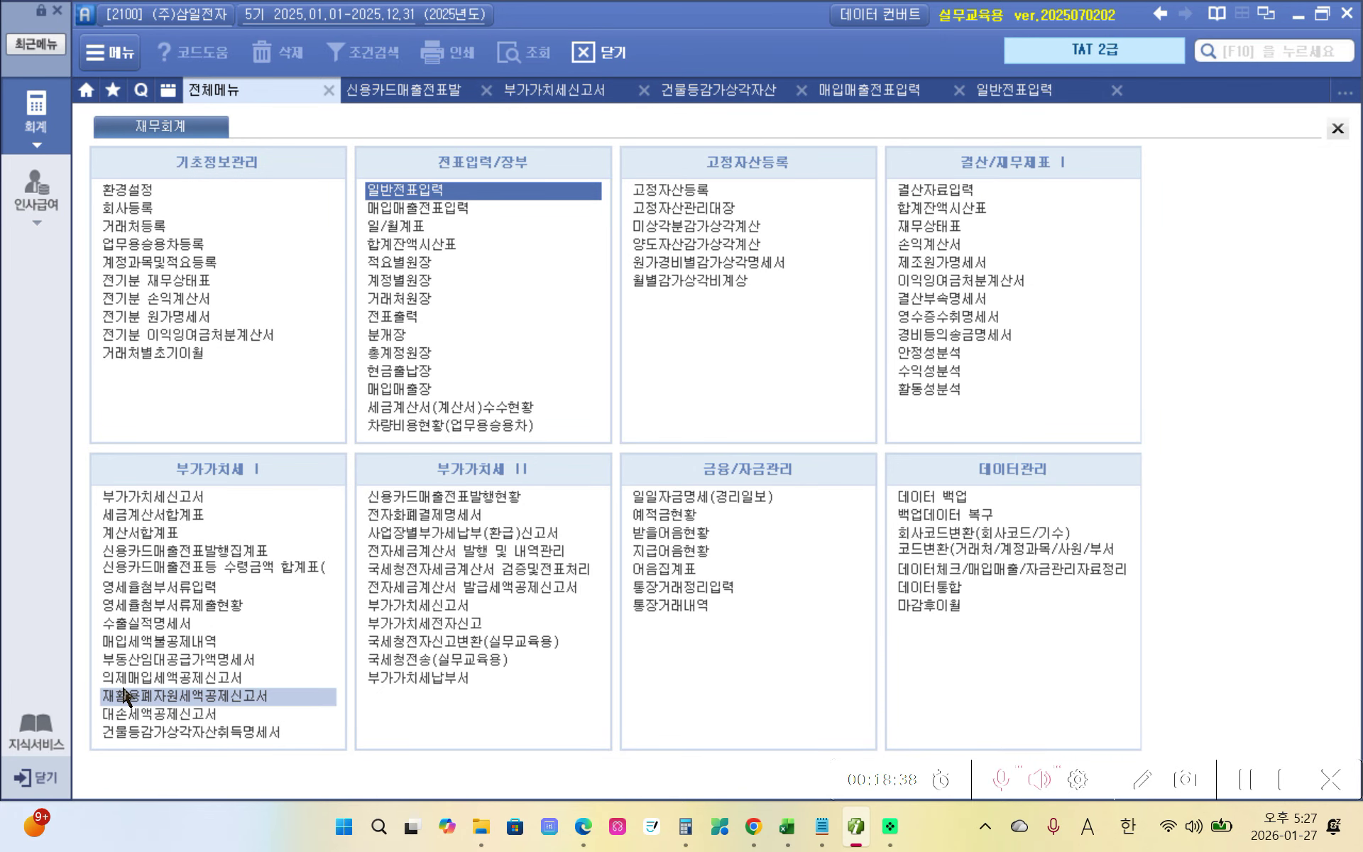
{"action": "left_click", "coordinate": [215, 642]}
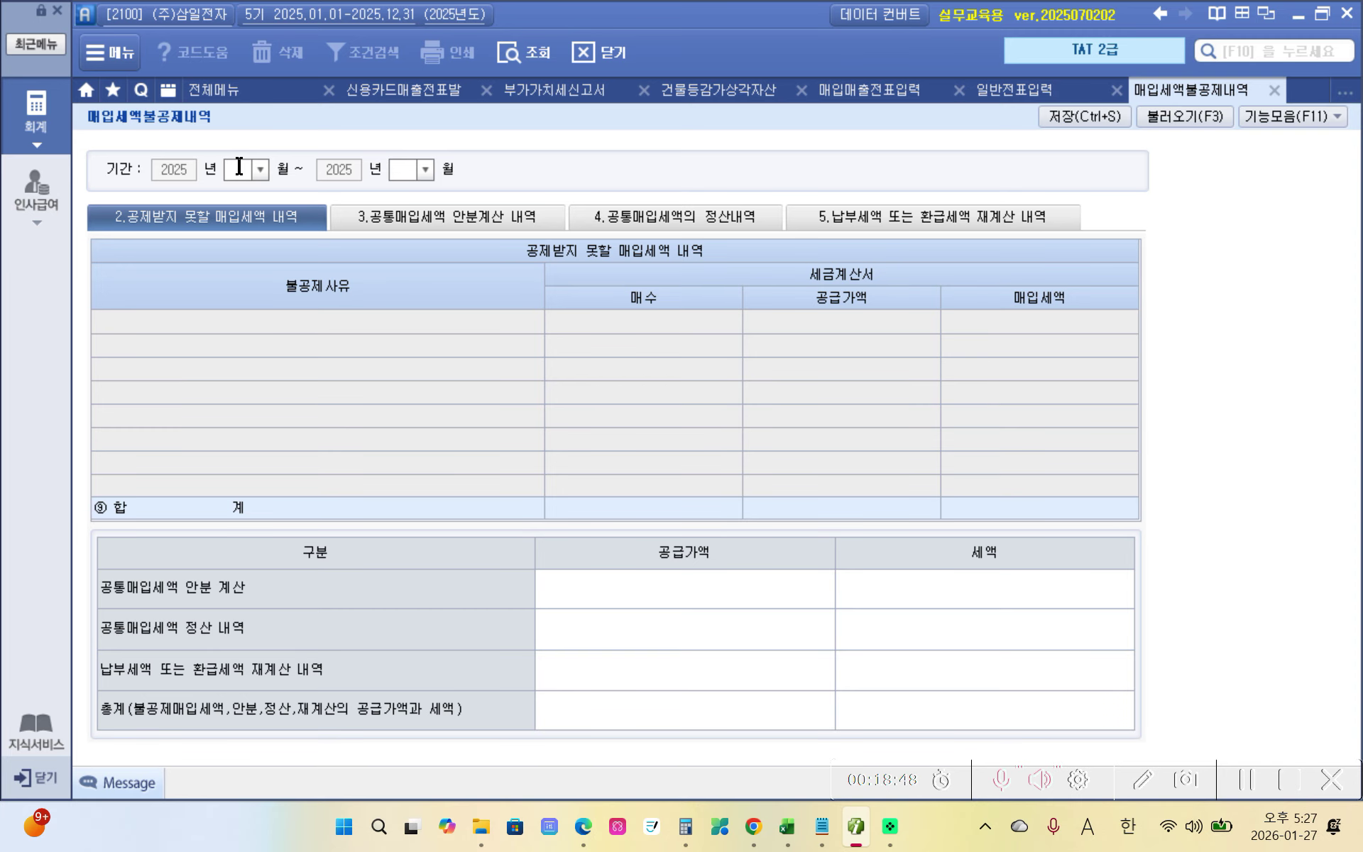
{"action": "type", "text": "7"}
{"action": "key", "text": "Return"}
{"action": "type", "text": "9"}
{"action": "key", "text": "Return"}
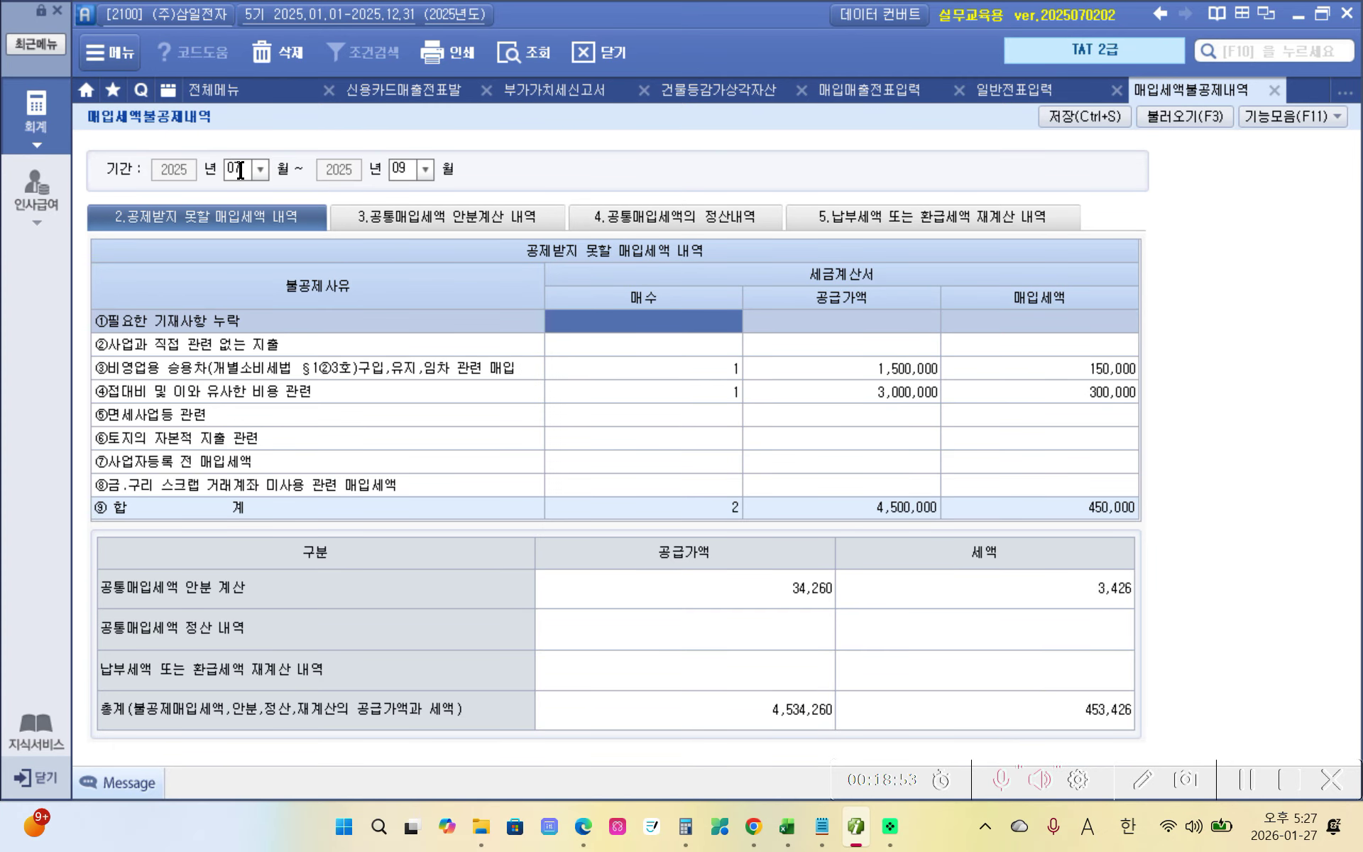
Check the supply amounts and input tax of the 비영업용 승용차 and 접대비 rows in 공제받지 못할 매입세액 내역
{"action": "left_click", "coordinate": [669, 376]}
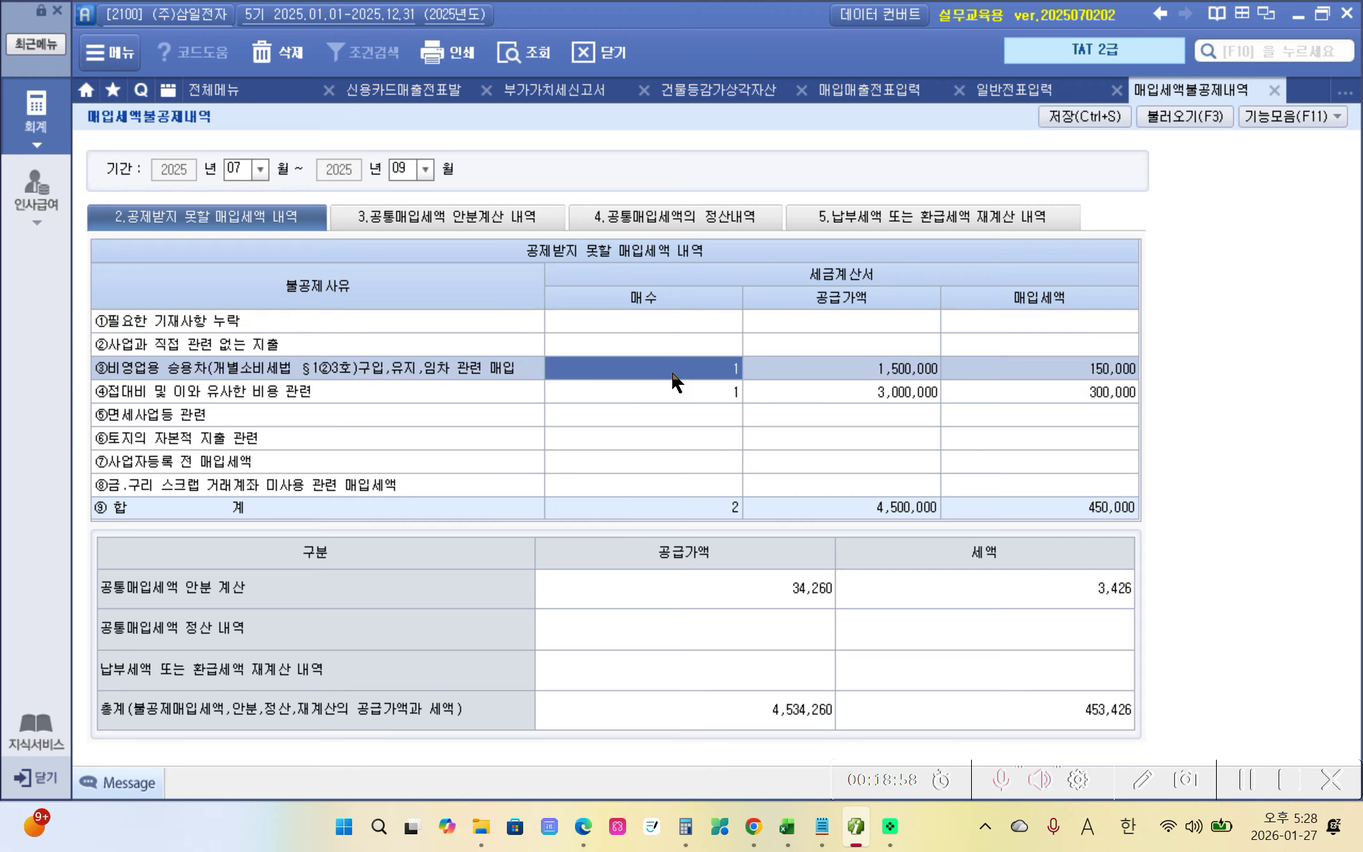
{"action": "left_click", "coordinate": [893, 377]}
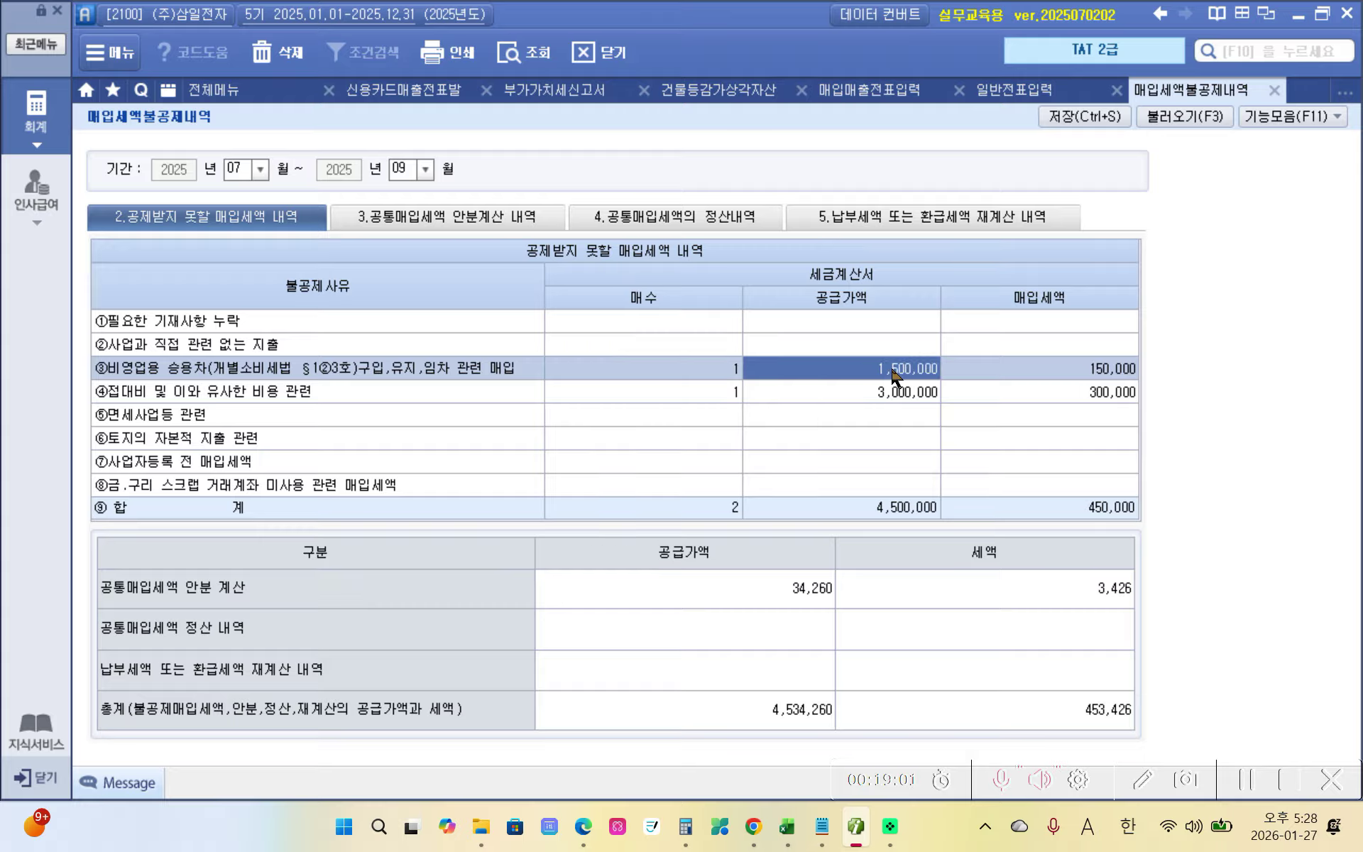
{"action": "key", "text": "Return"}
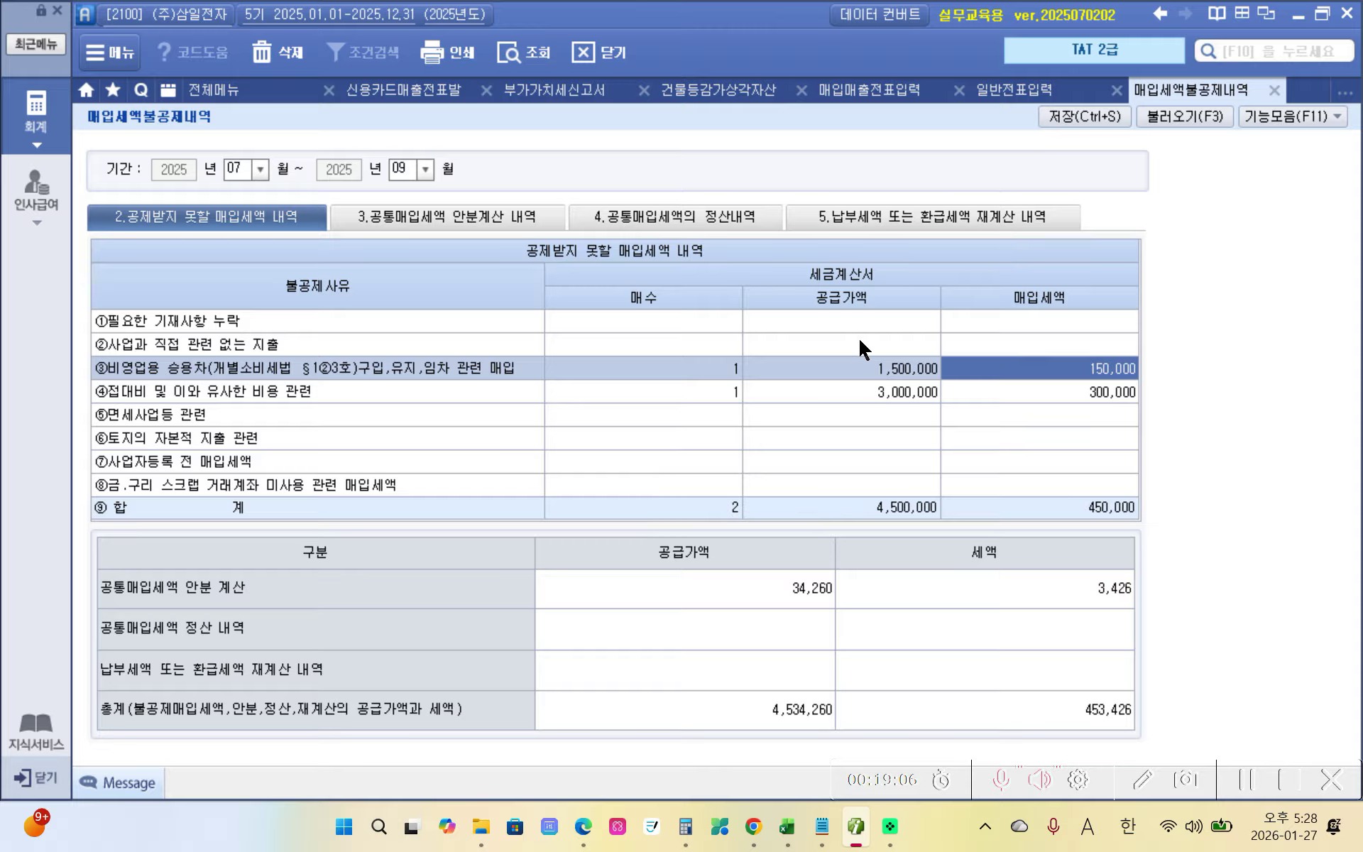
{"action": "left_click", "coordinate": [918, 395]}
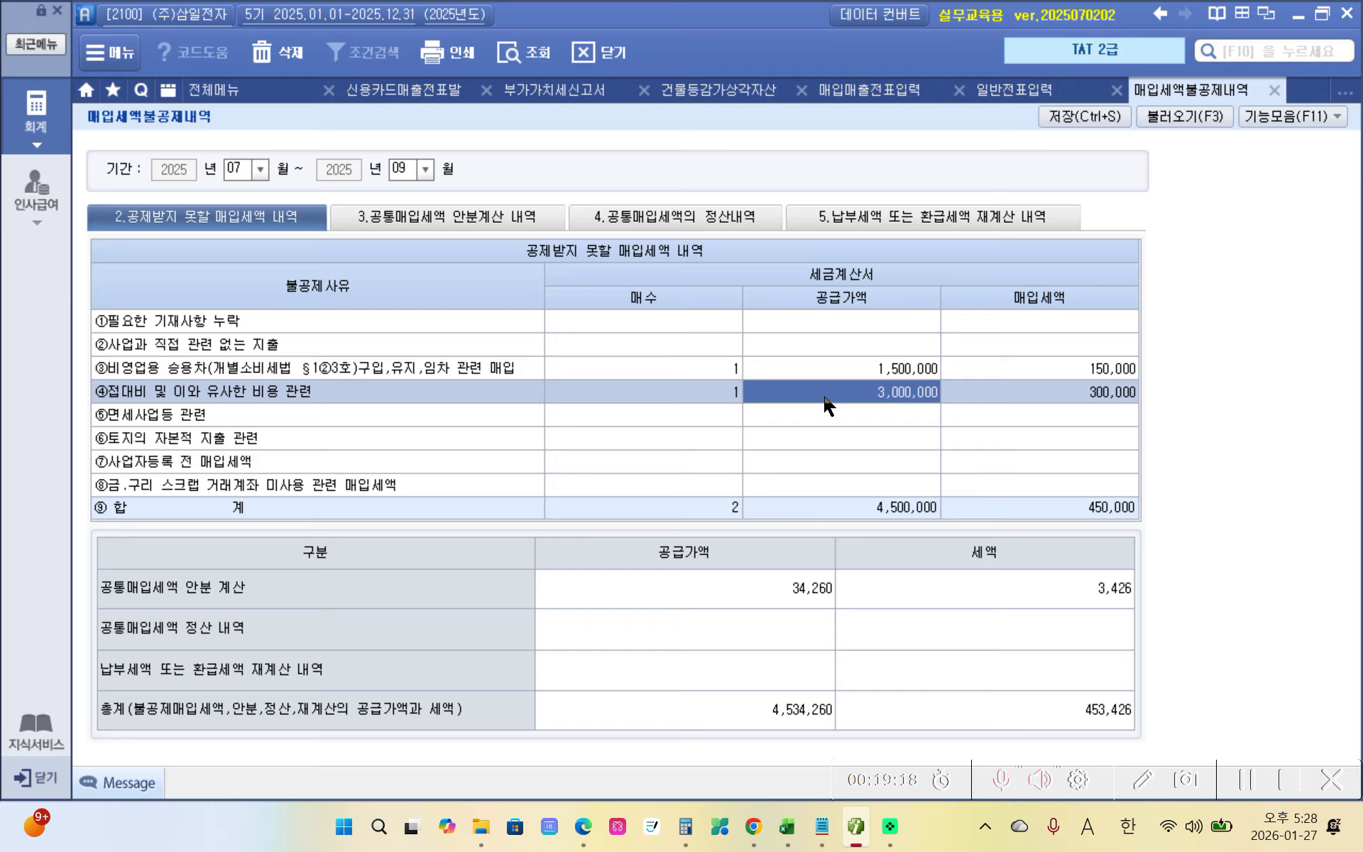
{"action": "left_click", "coordinate": [1061, 401]}
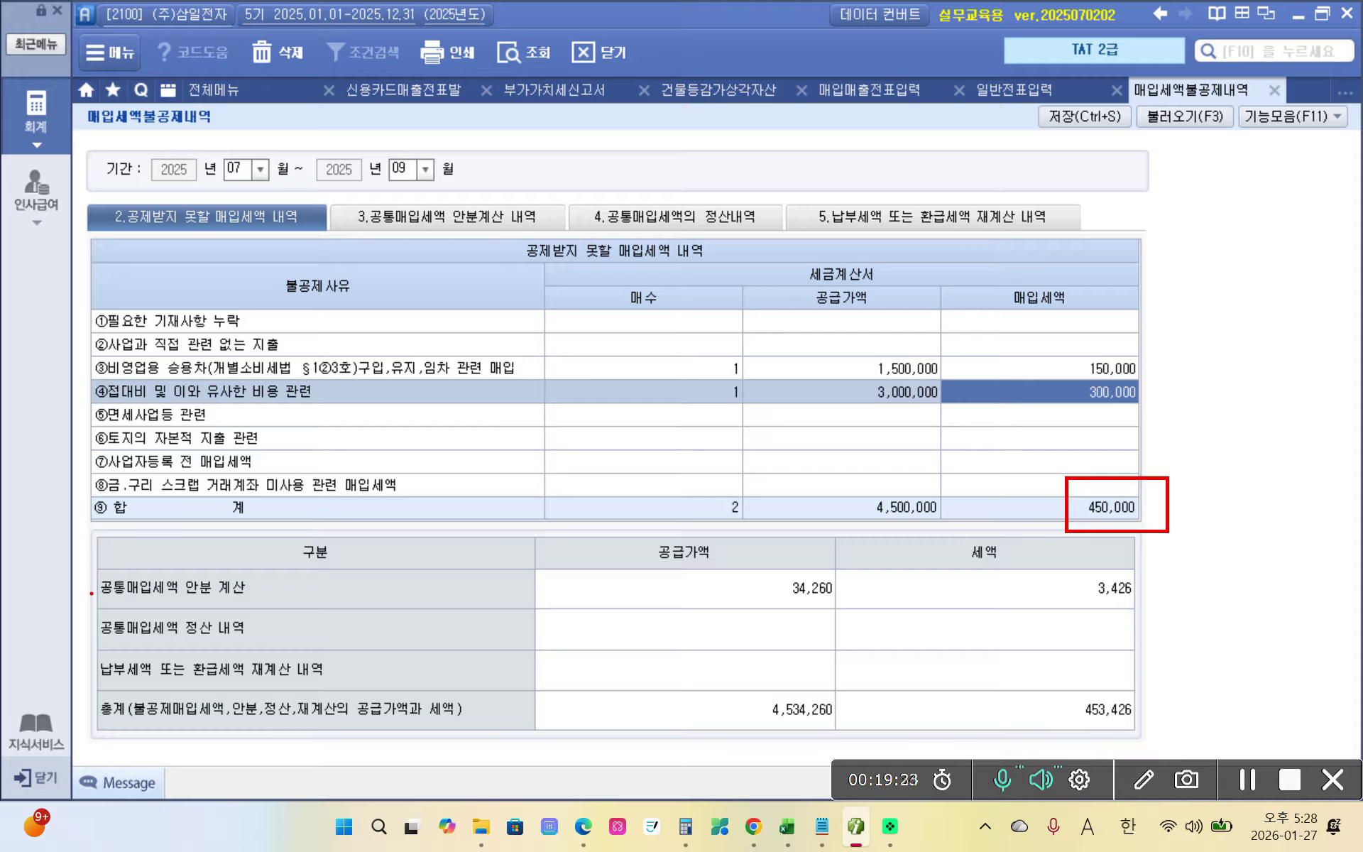
Examine the 공통매입세액 안분 계산 tax amount in the summary of 공제받지 못할 매입세액 내역
{"action": "left_click_drag", "start_coordinate": [91, 592], "coordinate": [250, 588]}
{"action": "mouse_move", "coordinate": [1104, 574]}
{"action": "left_mouse_down"}
{"action": "mouse_move", "coordinate": [1078, 580]}
{"action": "mouse_move", "coordinate": [1101, 612]}
{"action": "mouse_move", "coordinate": [1141, 602]}
{"action": "mouse_move", "coordinate": [1137, 578]}
{"action": "mouse_move", "coordinate": [1109, 572]}
{"action": "left_mouse_up"}
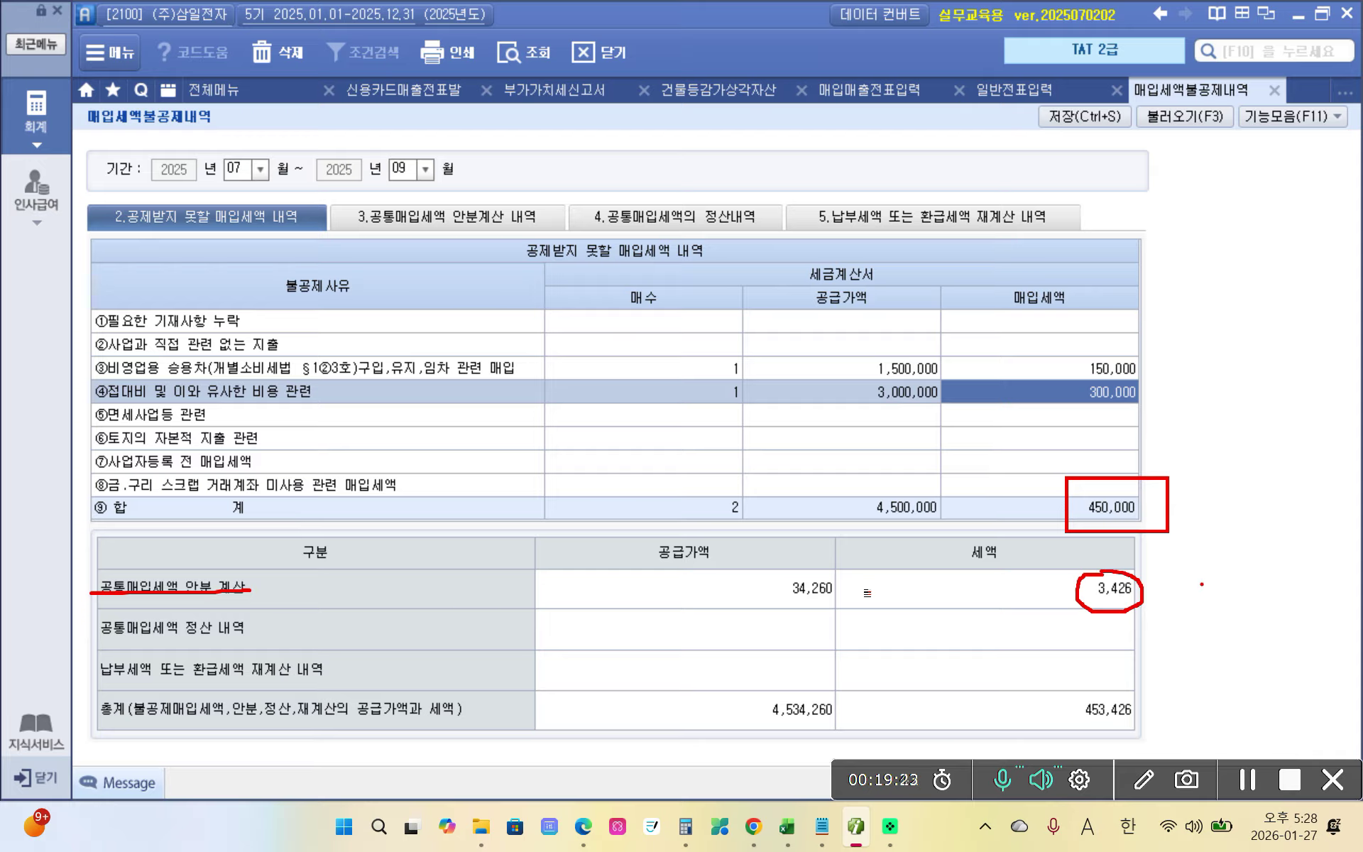
{"action": "mouse_move", "coordinate": [1195, 567]}
{"action": "left_mouse_down"}
{"action": "mouse_move", "coordinate": [1152, 604]}
{"action": "mouse_move", "coordinate": [1197, 621]}
{"action": "left_mouse_up"}
{"action": "mouse_move", "coordinate": [997, 560]}
{"action": "left_mouse_down"}
{"action": "mouse_move", "coordinate": [983, 569]}
{"action": "mouse_move", "coordinate": [1128, 579]}
{"action": "mouse_move", "coordinate": [980, 567]}
{"action": "left_mouse_up"}
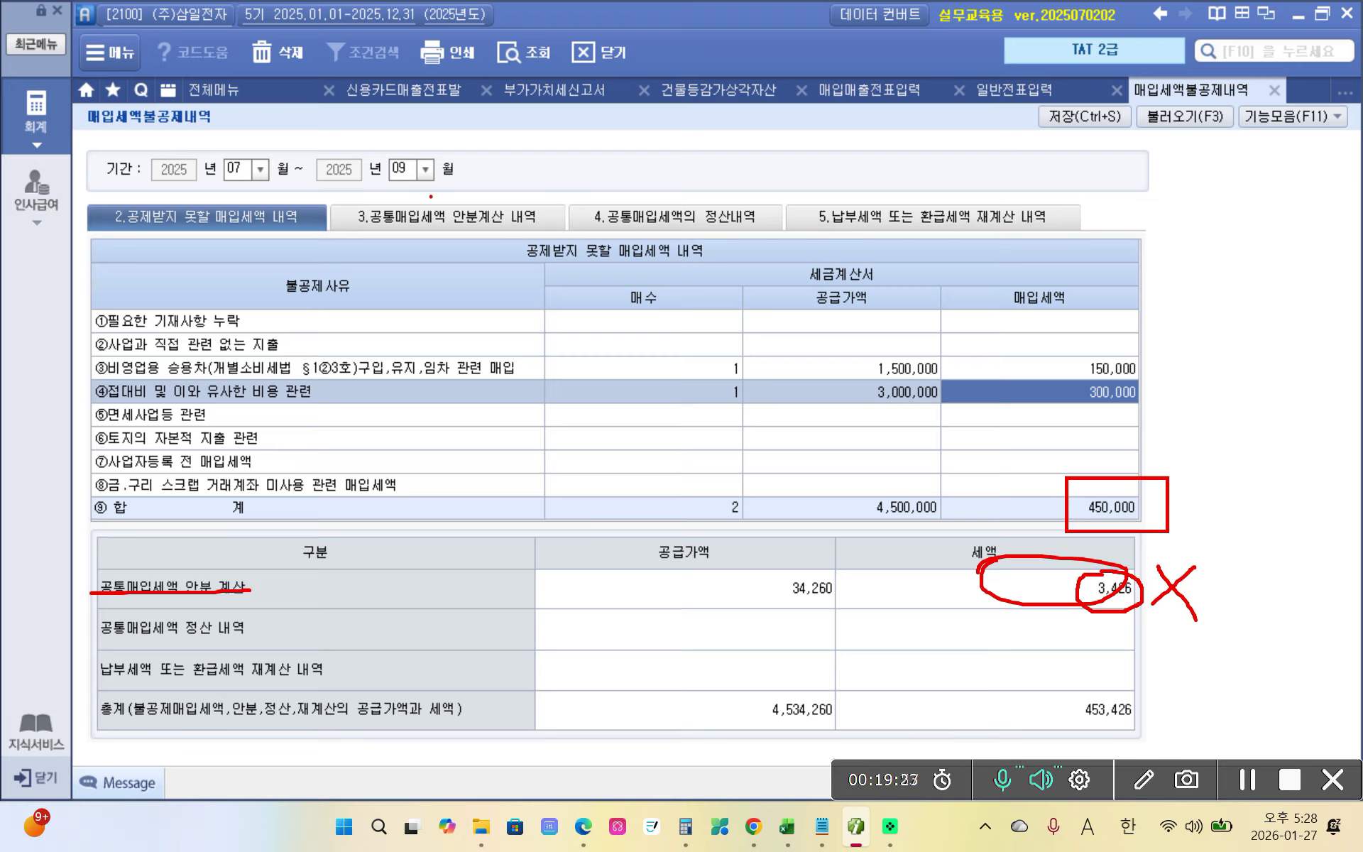
{"action": "mouse_move", "coordinate": [397, 169]}
{"action": "left_mouse_down"}
{"action": "mouse_move", "coordinate": [359, 175]}
{"action": "mouse_move", "coordinate": [376, 253]}
{"action": "mouse_move", "coordinate": [546, 199]}
{"action": "mouse_move", "coordinate": [436, 168]}
{"action": "mouse_move", "coordinate": [373, 185]}
{"action": "mouse_move", "coordinate": [402, 228]}
{"action": "mouse_move", "coordinate": [503, 227]}
{"action": "left_mouse_up"}
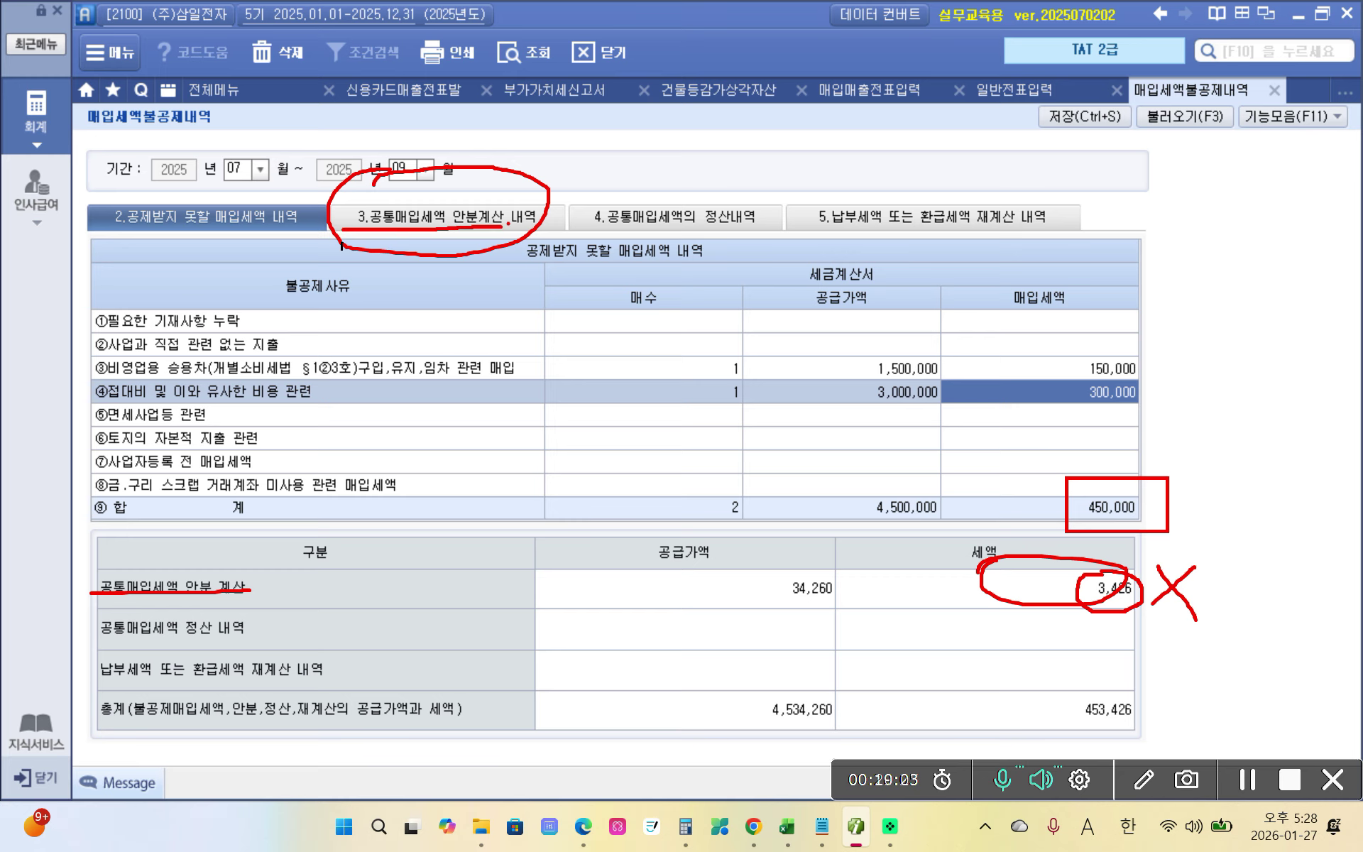
{"action": "key", "text": "Escape"}
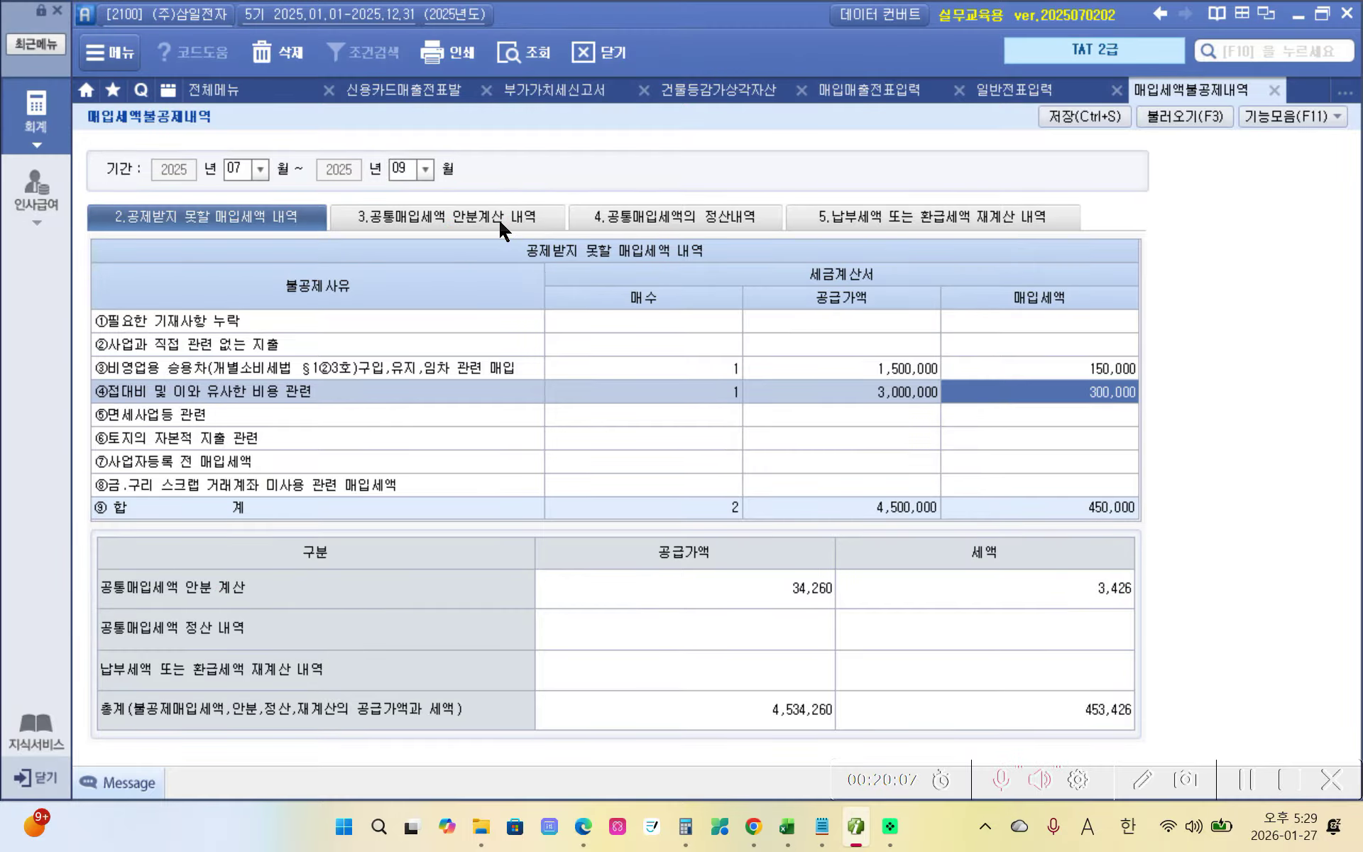
Open 공통매입세액 안분계산 내역 and check the 공급가액기준 row's supply amount, tax and non-deductible input tax
{"action": "left_click", "coordinate": [497, 217]}
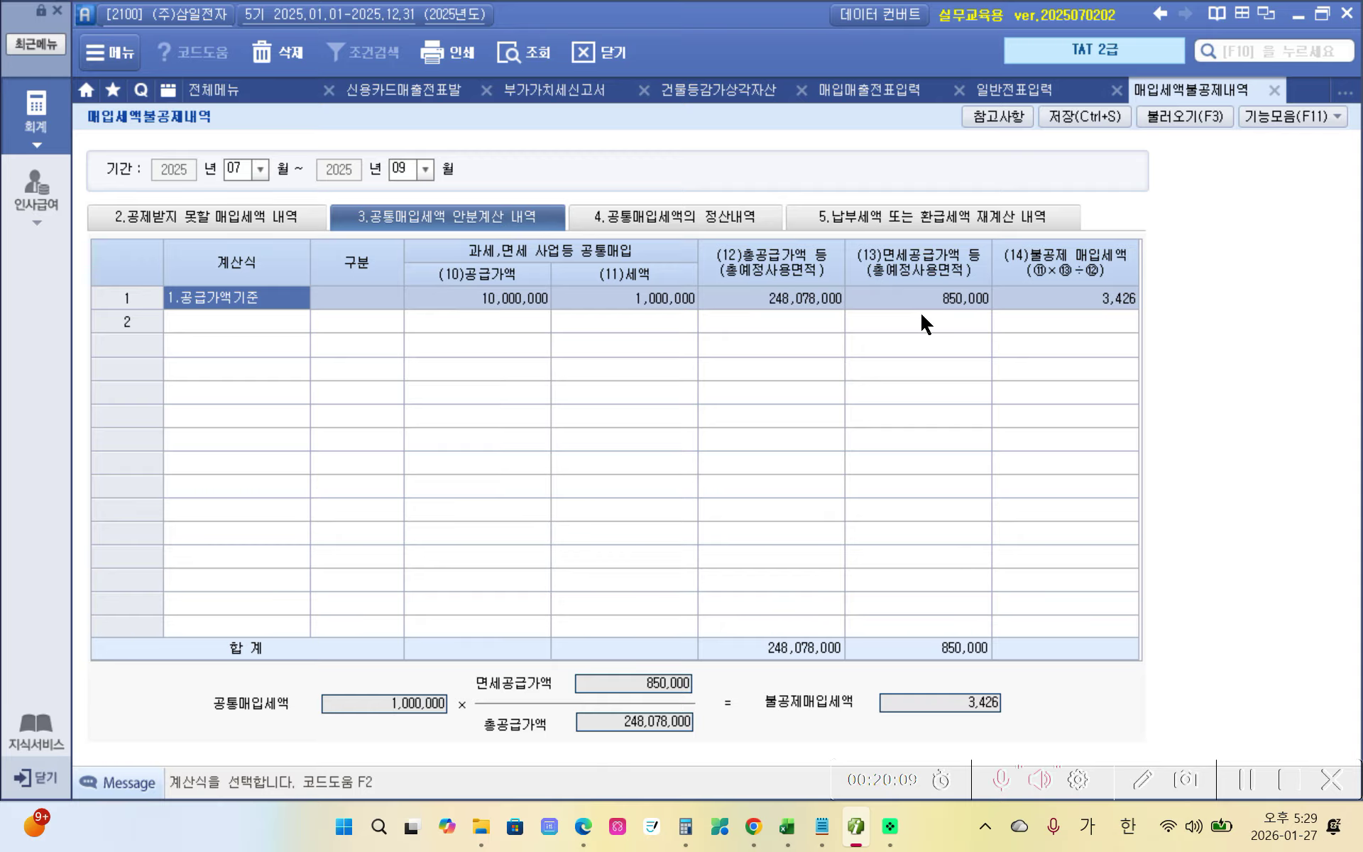
{"action": "left_click", "coordinate": [1078, 304]}
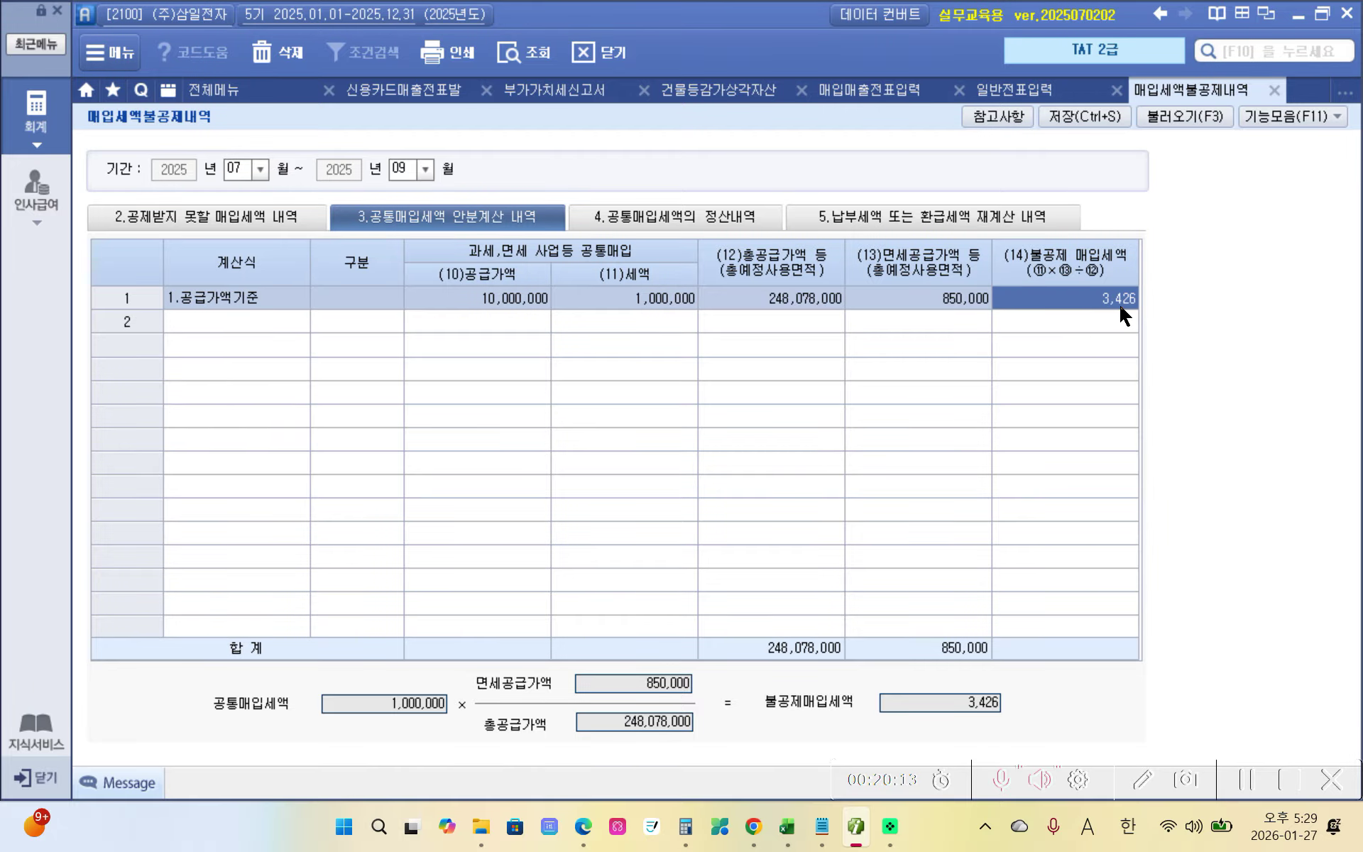
{"action": "left_click", "coordinate": [479, 304]}
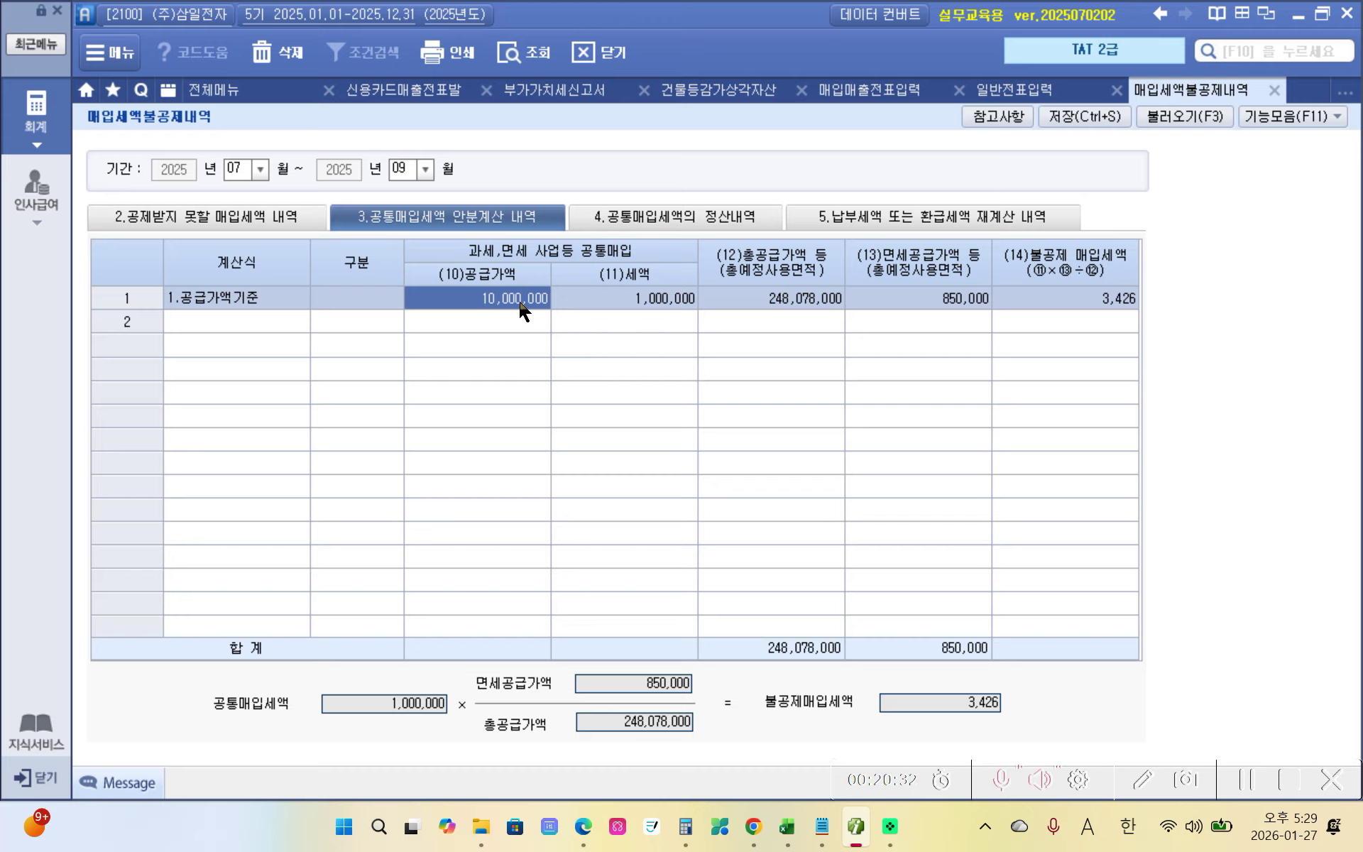
{"action": "left_click", "coordinate": [593, 301]}
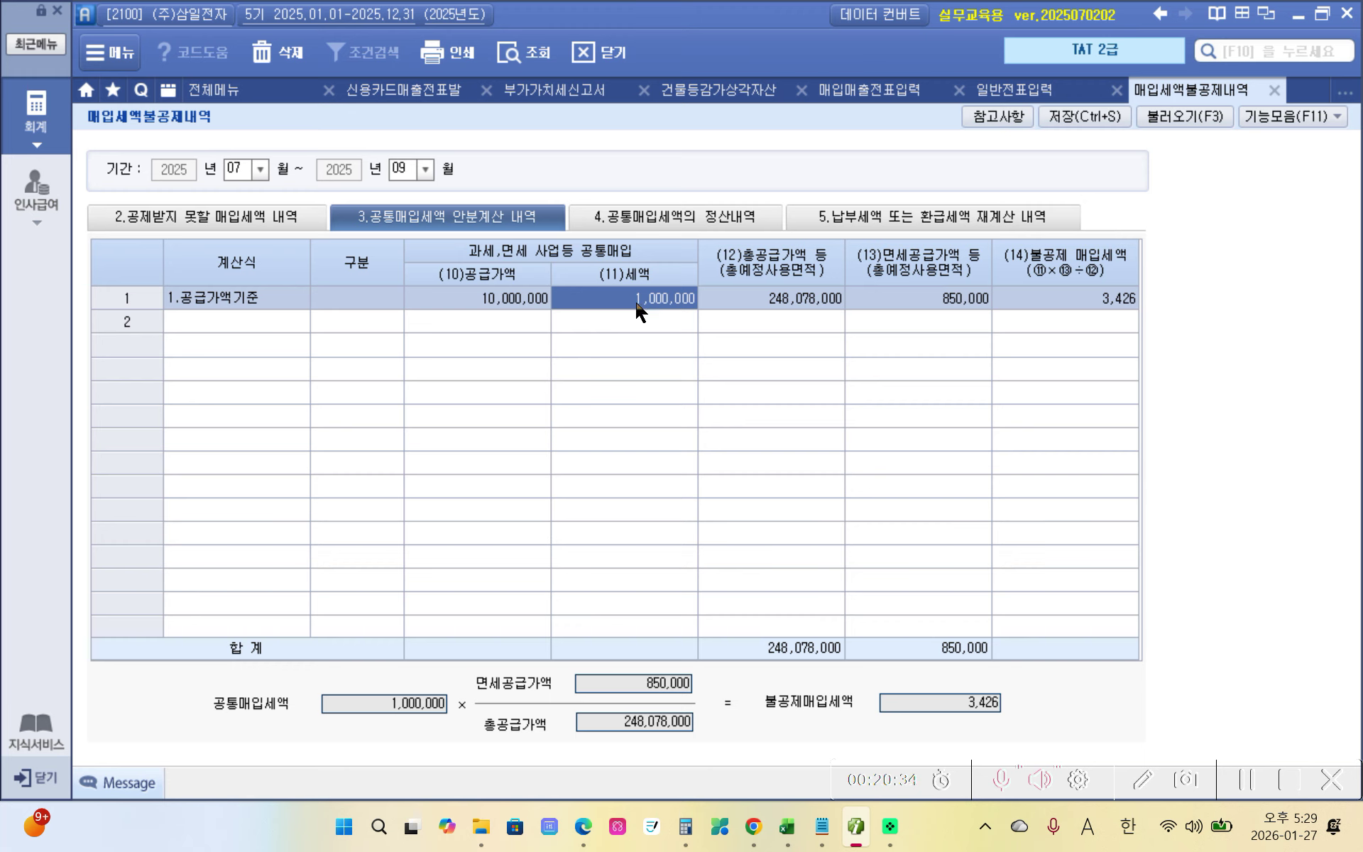
{"action": "left_click", "coordinate": [512, 307]}
{"action": "left_click", "coordinate": [646, 303]}
Set the 공급가액기준 row's 총공급가액 to 500,000,000 and its 면세공급가액 to 200,000,000
{"action": "left_click", "coordinate": [742, 294]}
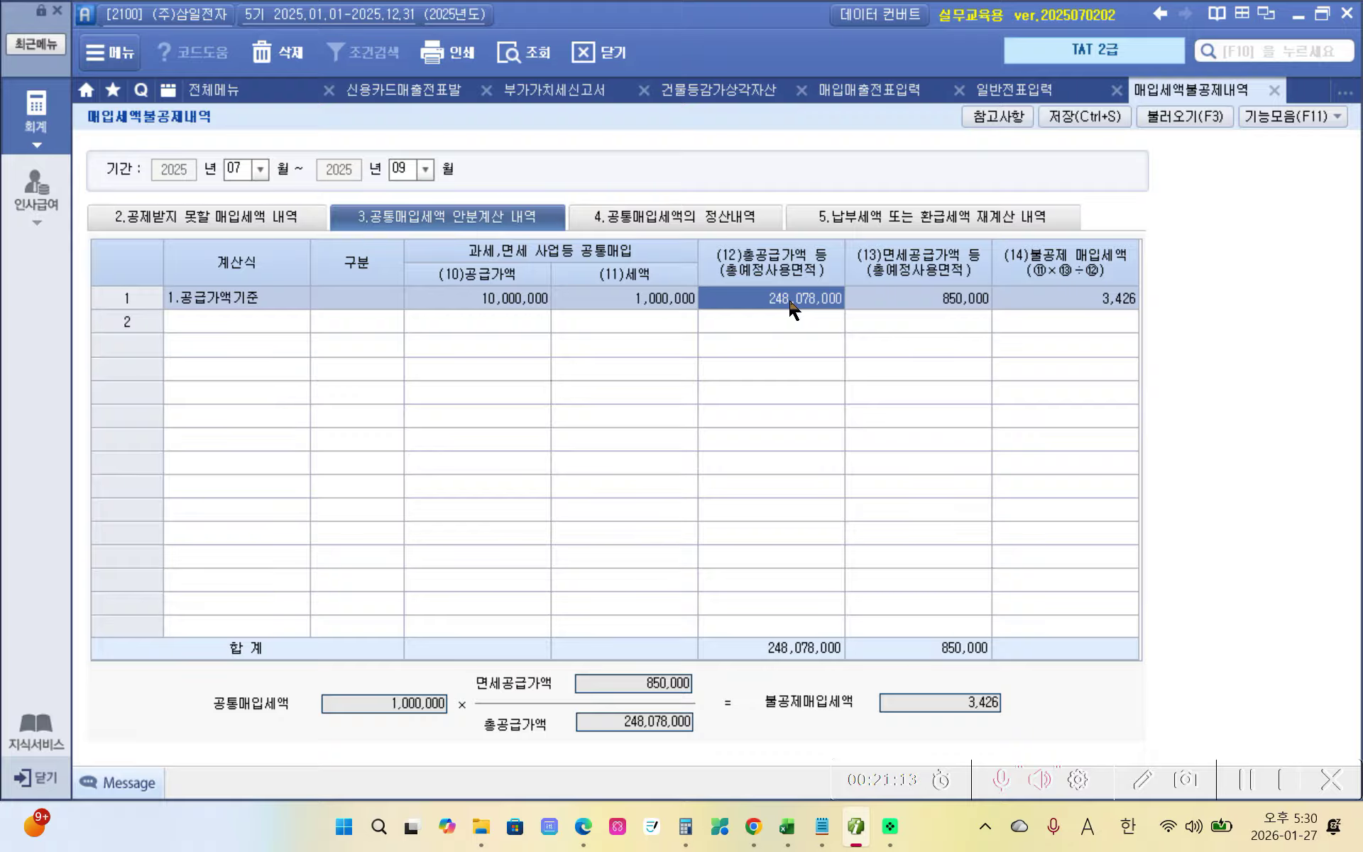
{"action": "type", "text": "500"}
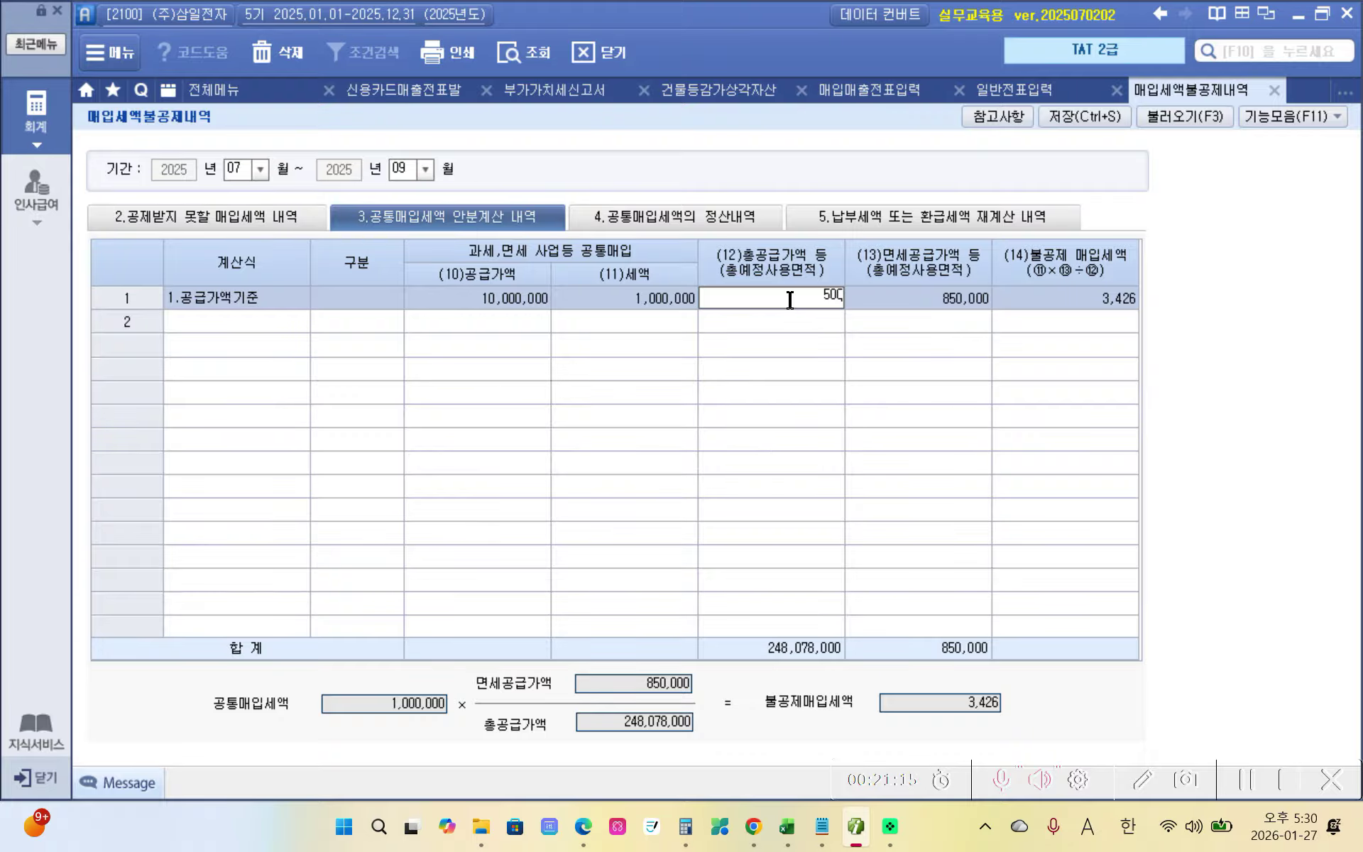
{"action": "type", "text": ",000,000"}
{"action": "key", "text": "Return"}
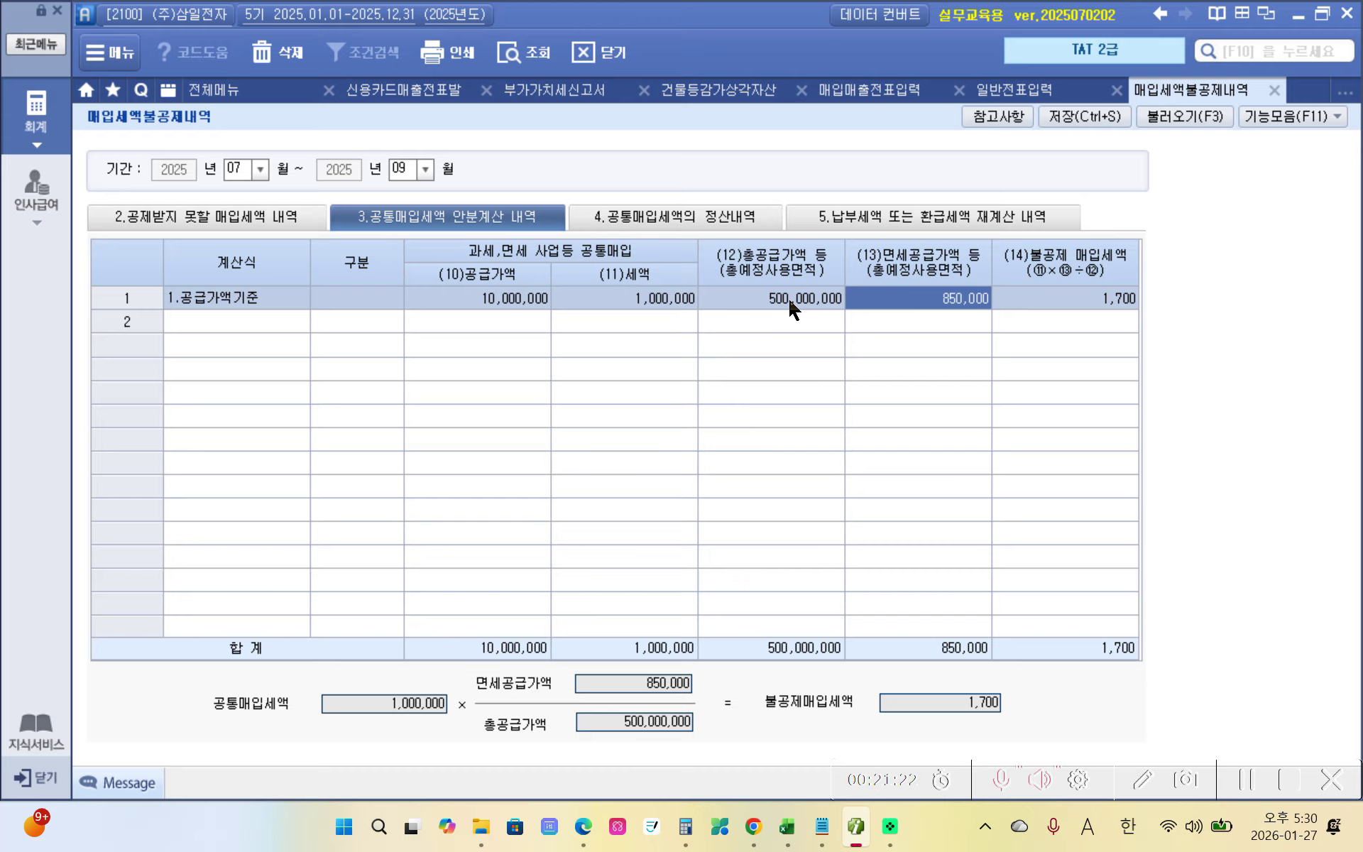
{"action": "left_click", "coordinate": [943, 310]}
{"action": "type", "text": "200"}
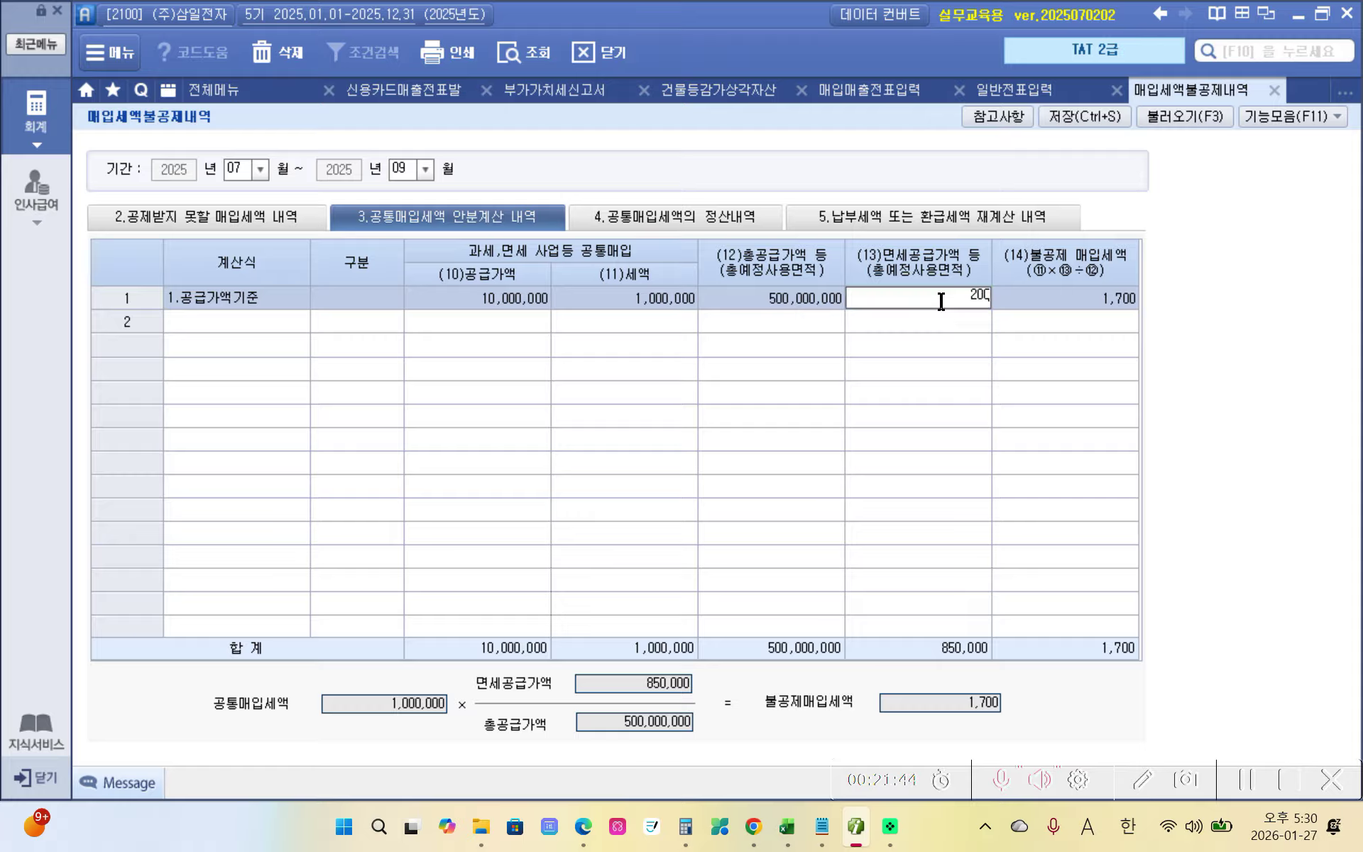
{"action": "type", "text": ",000,000"}
{"action": "key", "text": "Return"}
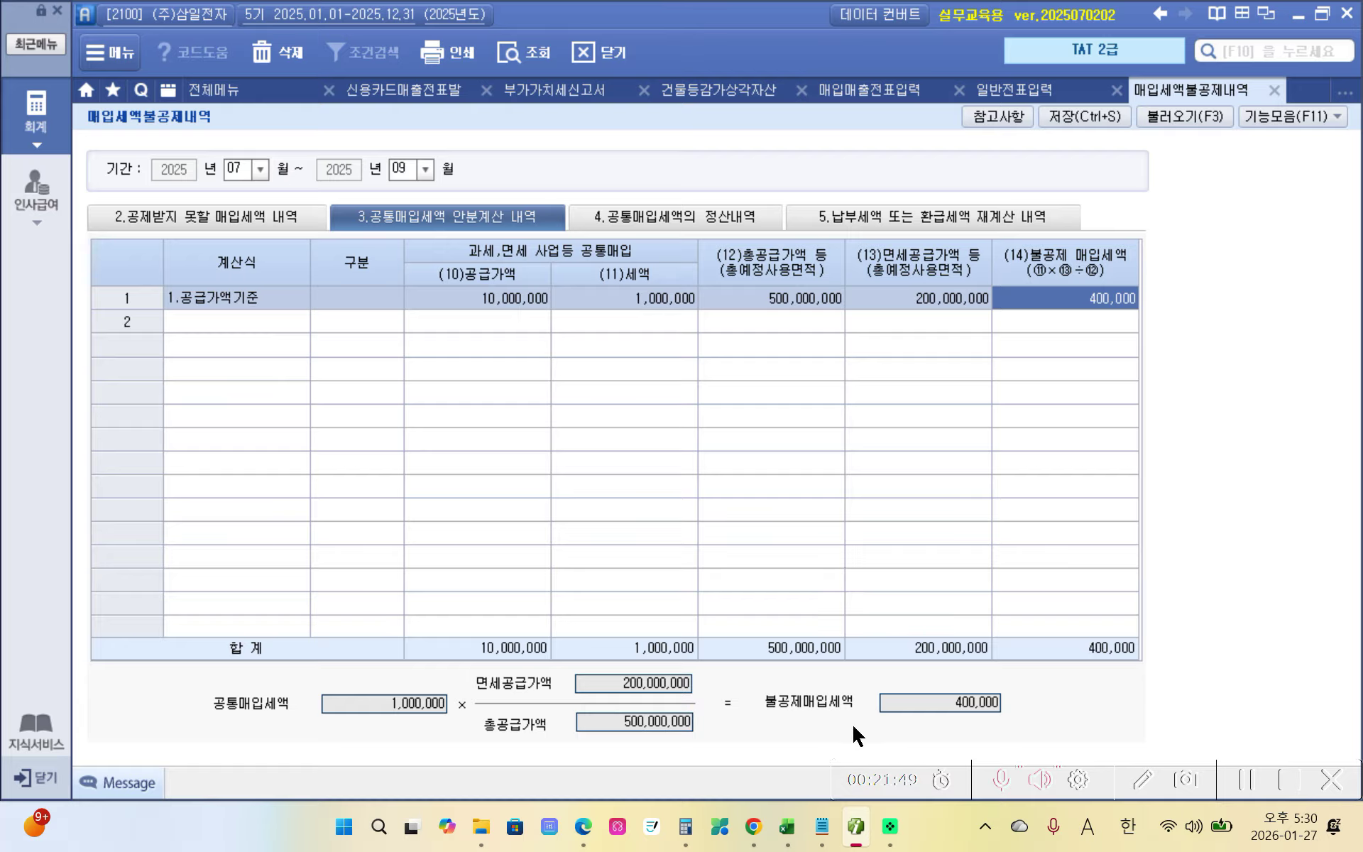
Examine the apportionment formula's common input tax, exempt and total supply amounts, and the resulting non-deductible input tax
{"action": "left_click_drag", "start_coordinate": [346, 677], "coordinate": [450, 724]}
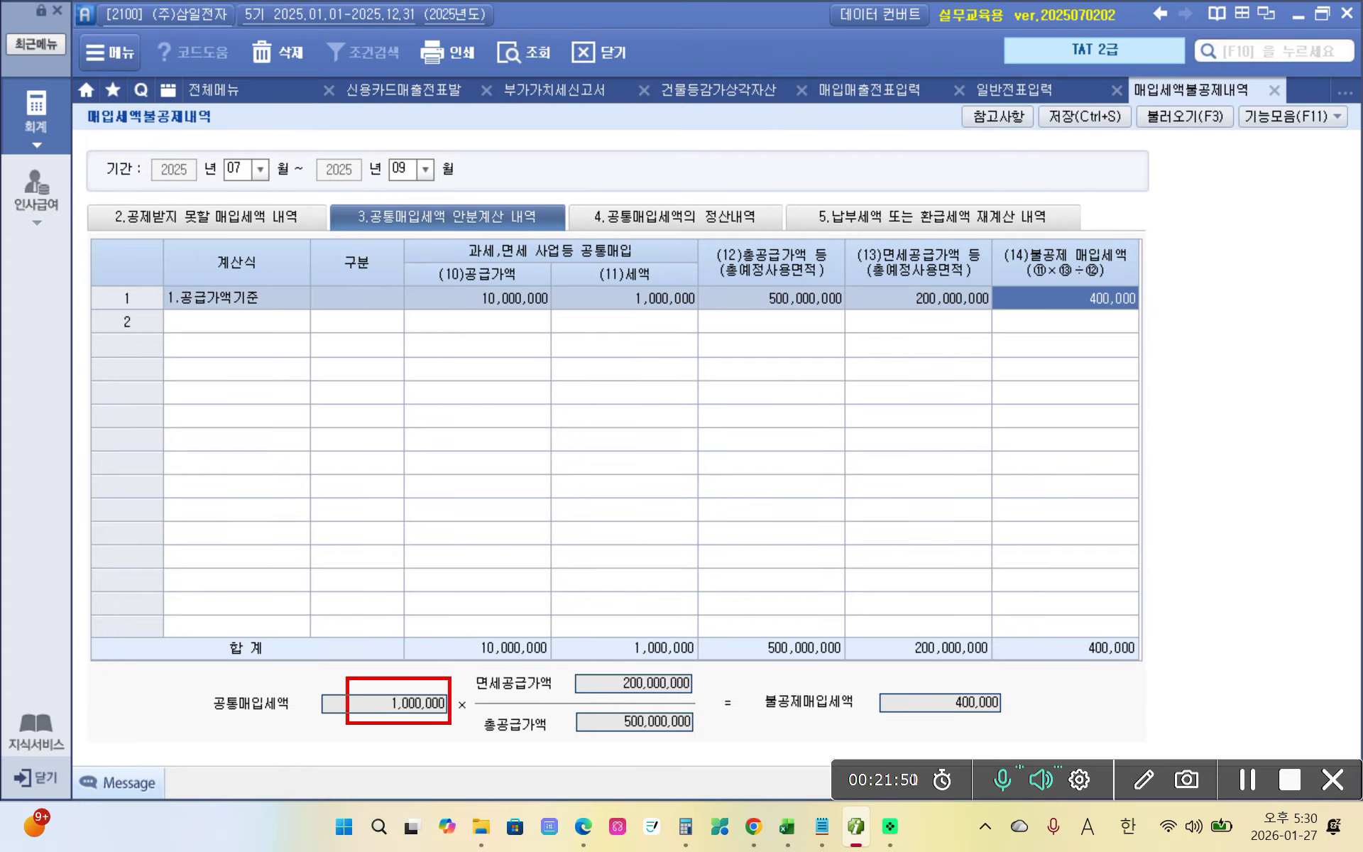
{"action": "mouse_move", "coordinate": [610, 689]}
{"action": "left_mouse_down"}
{"action": "mouse_move", "coordinate": [675, 696]}
{"action": "mouse_move", "coordinate": [632, 668]}
{"action": "mouse_move", "coordinate": [609, 686]}
{"action": "mouse_move", "coordinate": [612, 728]}
{"action": "mouse_move", "coordinate": [695, 720]}
{"action": "mouse_move", "coordinate": [614, 712]}
{"action": "left_mouse_up"}
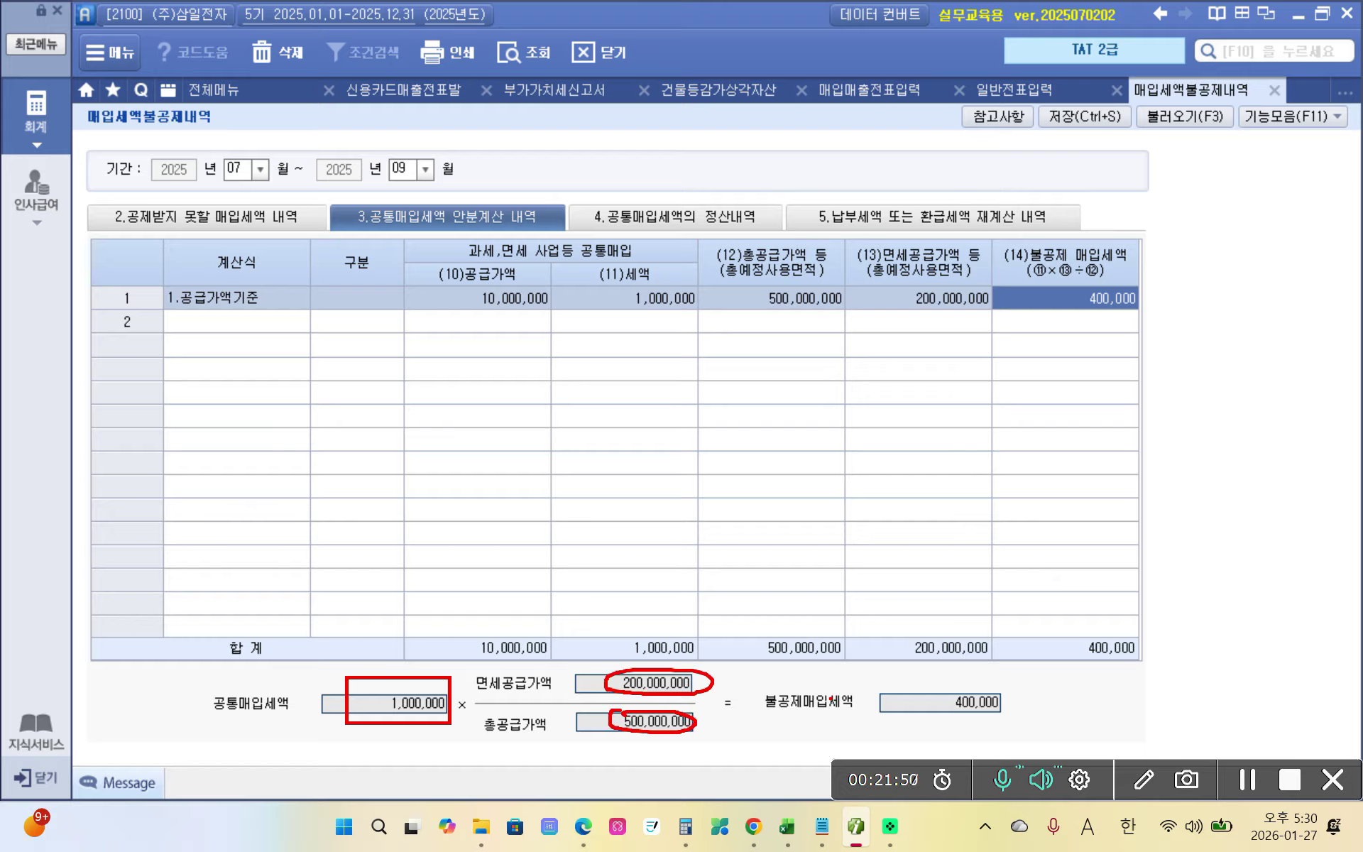
{"action": "mouse_move", "coordinate": [944, 712]}
{"action": "left_mouse_down"}
{"action": "mouse_move", "coordinate": [1042, 682]}
{"action": "mouse_move", "coordinate": [928, 717]}
{"action": "left_mouse_up"}
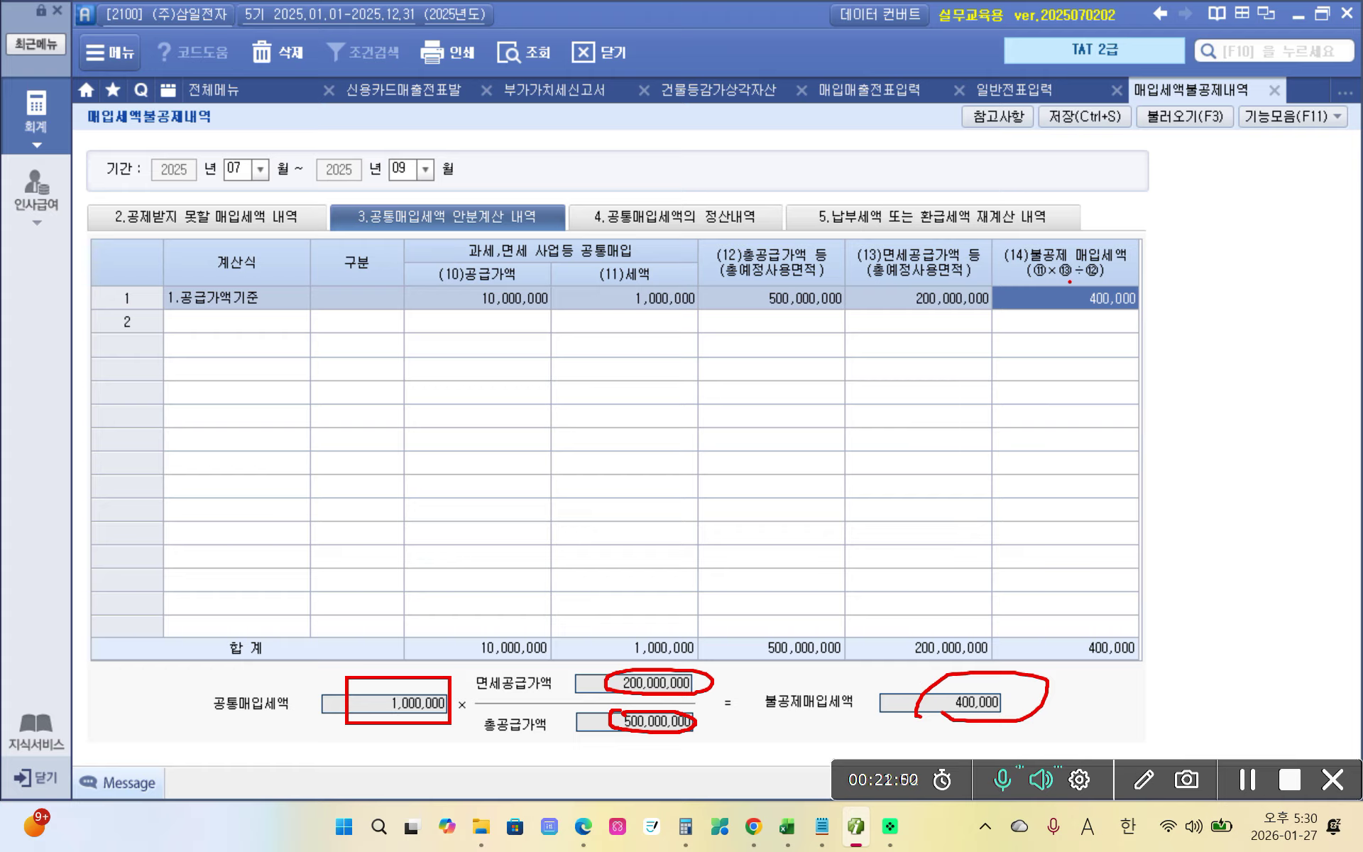
{"action": "mouse_move", "coordinate": [1071, 280]}
{"action": "left_mouse_down"}
{"action": "mouse_move", "coordinate": [1065, 295]}
{"action": "mouse_move", "coordinate": [1190, 291]}
{"action": "mouse_move", "coordinate": [1058, 286]}
{"action": "left_mouse_up"}
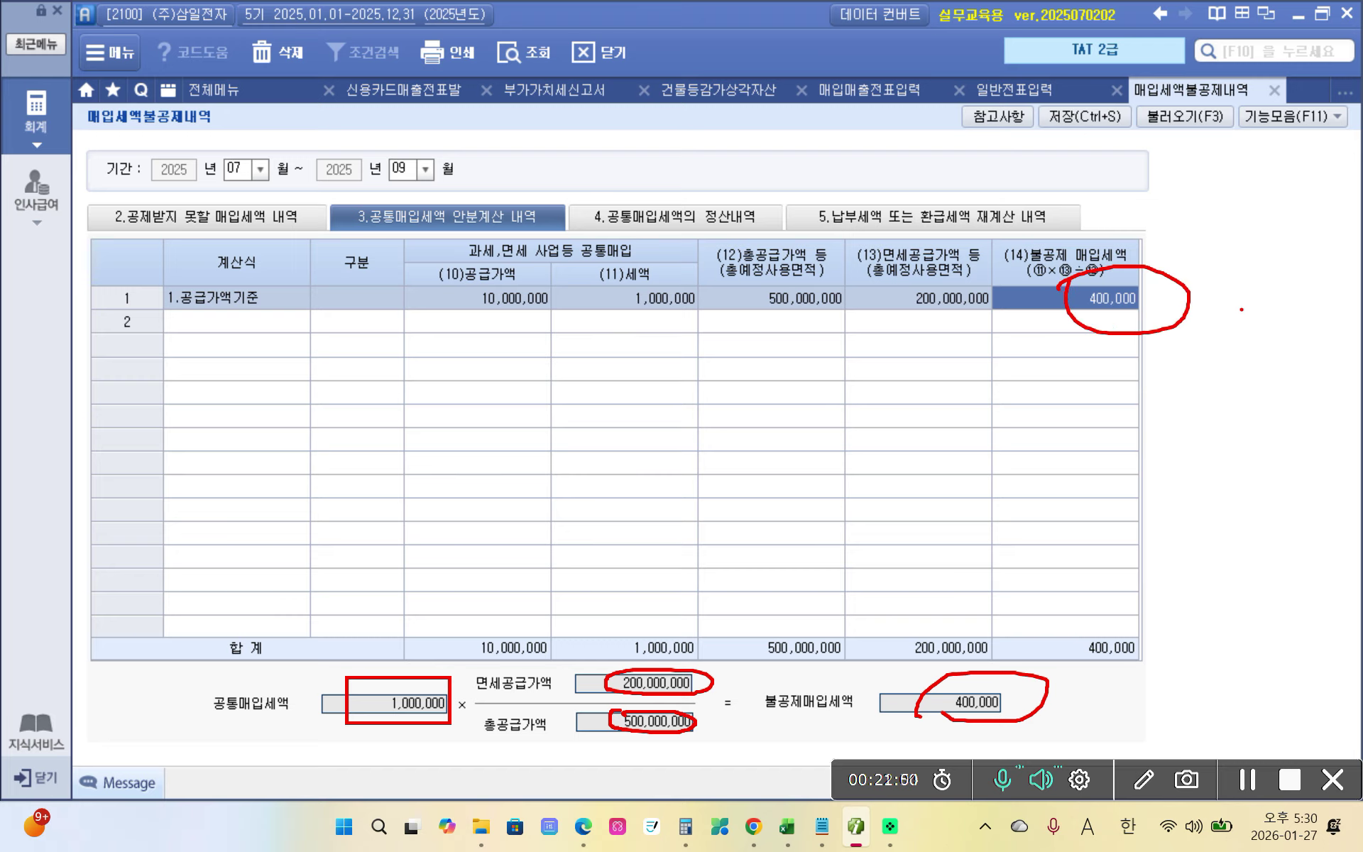
{"action": "left_click_drag", "start_coordinate": [1207, 271], "coordinate": [1274, 278]}
{"action": "mouse_move", "coordinate": [113, 207]}
{"action": "left_mouse_down"}
{"action": "mouse_move", "coordinate": [101, 207]}
{"action": "mouse_move", "coordinate": [210, 260]}
{"action": "mouse_move", "coordinate": [285, 214]}
{"action": "mouse_move", "coordinate": [178, 189]}
{"action": "mouse_move", "coordinate": [121, 213]}
{"action": "left_mouse_up"}
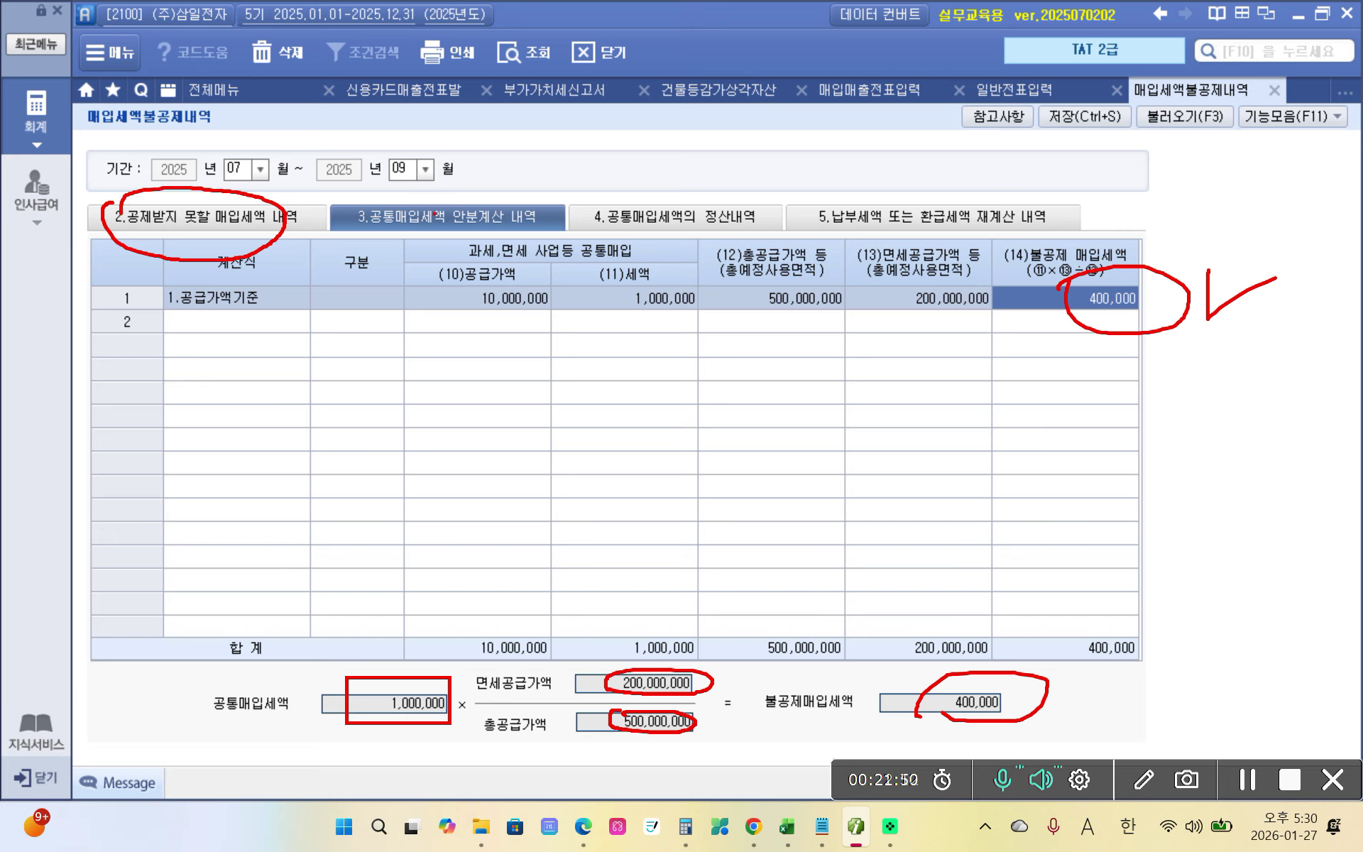
{"action": "mouse_move", "coordinate": [434, 202]}
{"action": "left_mouse_down"}
{"action": "mouse_move", "coordinate": [424, 140]}
{"action": "mouse_move", "coordinate": [284, 135]}
{"action": "mouse_move", "coordinate": [225, 202]}
{"action": "mouse_move", "coordinate": [228, 218]}
{"action": "left_mouse_up"}
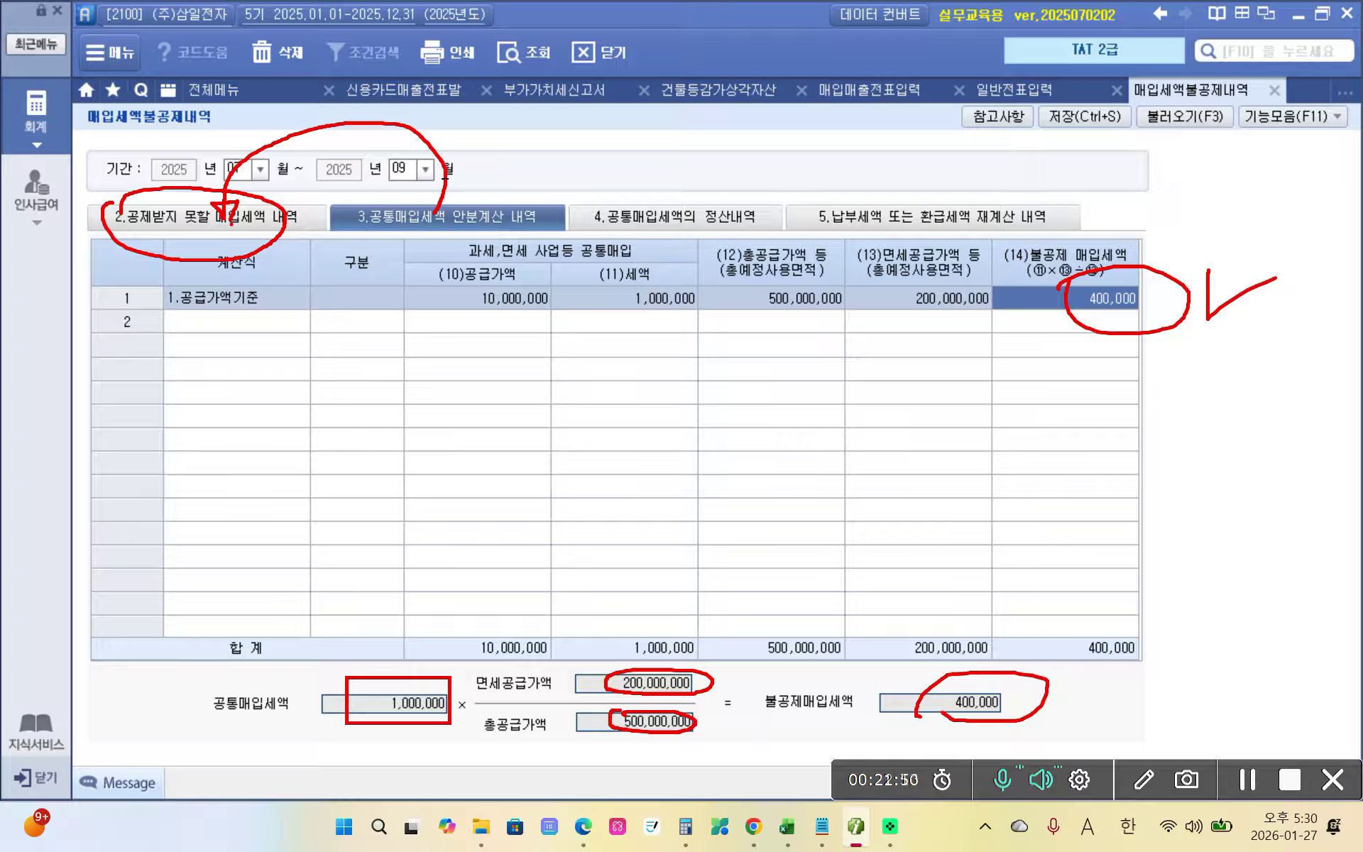
{"action": "key", "text": "Escape"}
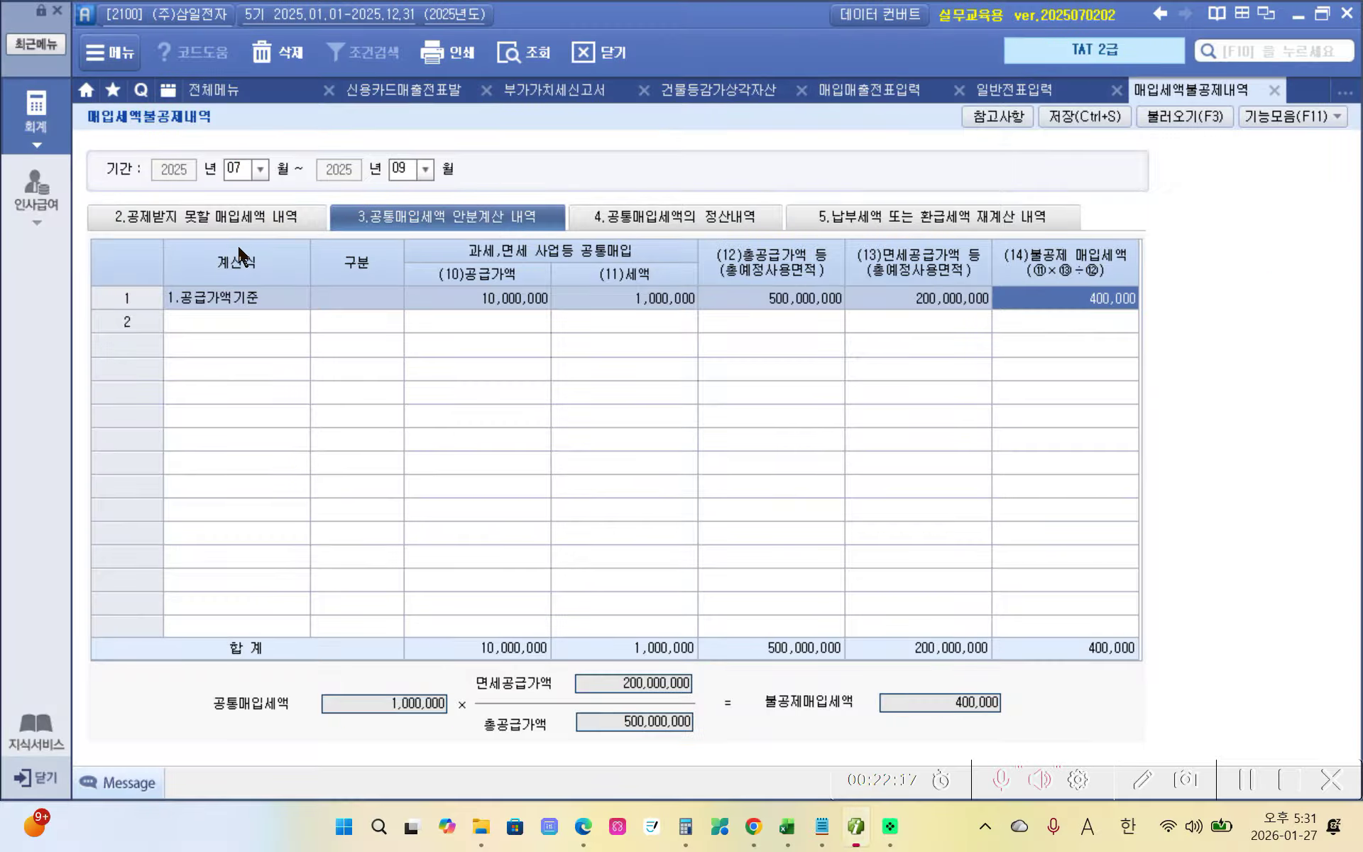
Return to 공제받지 못할 매입세액 내역 and compare the 합계 input tax, the apportioned common input tax and the 총계
{"action": "left_click", "coordinate": [193, 218]}
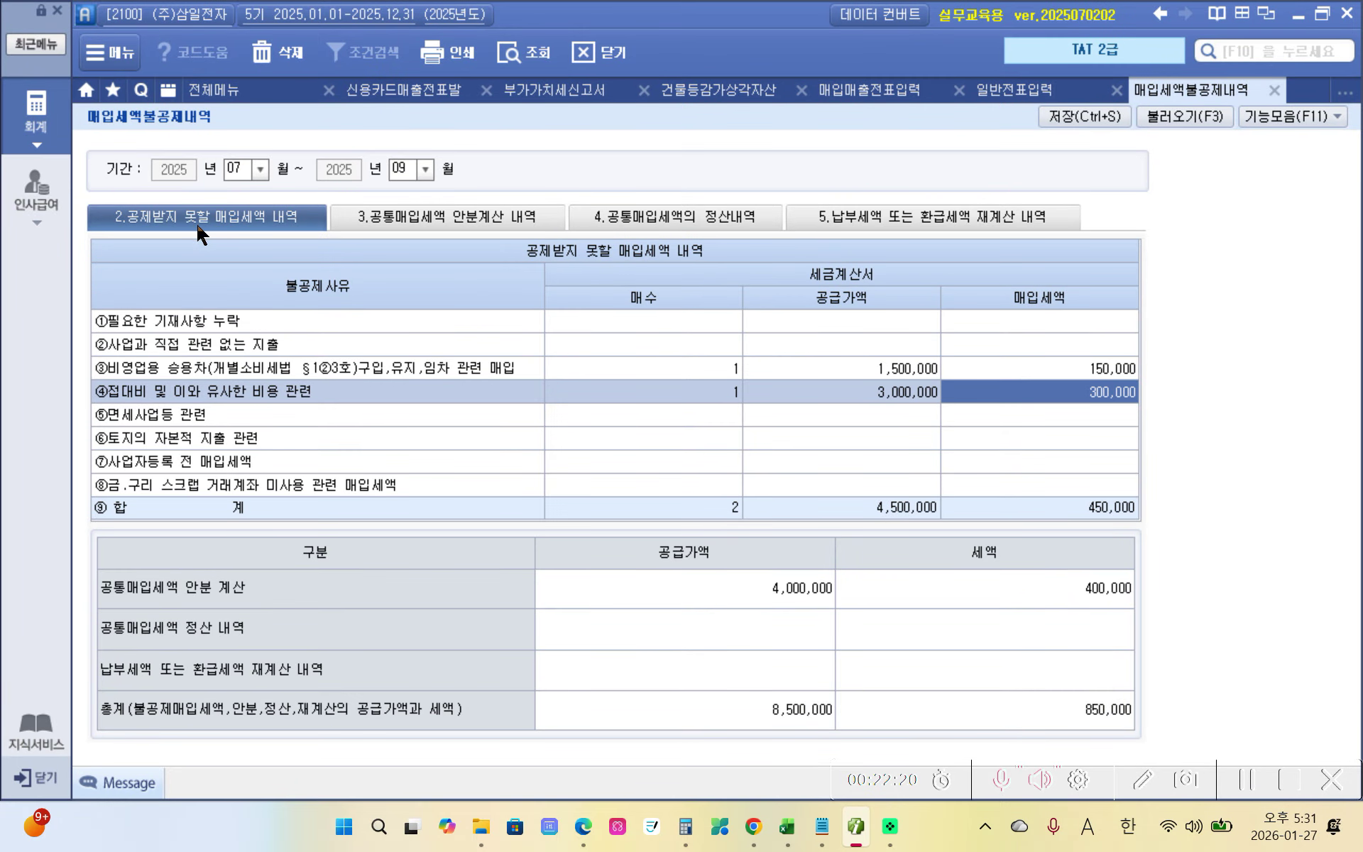
{"action": "key", "text": "ctrl+2"}
{"action": "mouse_move", "coordinate": [1098, 348]}
{"action": "left_mouse_down"}
{"action": "mouse_move", "coordinate": [1114, 506]}
{"action": "mouse_move", "coordinate": [1092, 369]}
{"action": "left_mouse_up"}
{"action": "mouse_move", "coordinate": [1040, 568]}
{"action": "left_mouse_down"}
{"action": "mouse_move", "coordinate": [1154, 633]}
{"action": "mouse_move", "coordinate": [1058, 576]}
{"action": "mouse_move", "coordinate": [1025, 598]}
{"action": "left_mouse_up"}
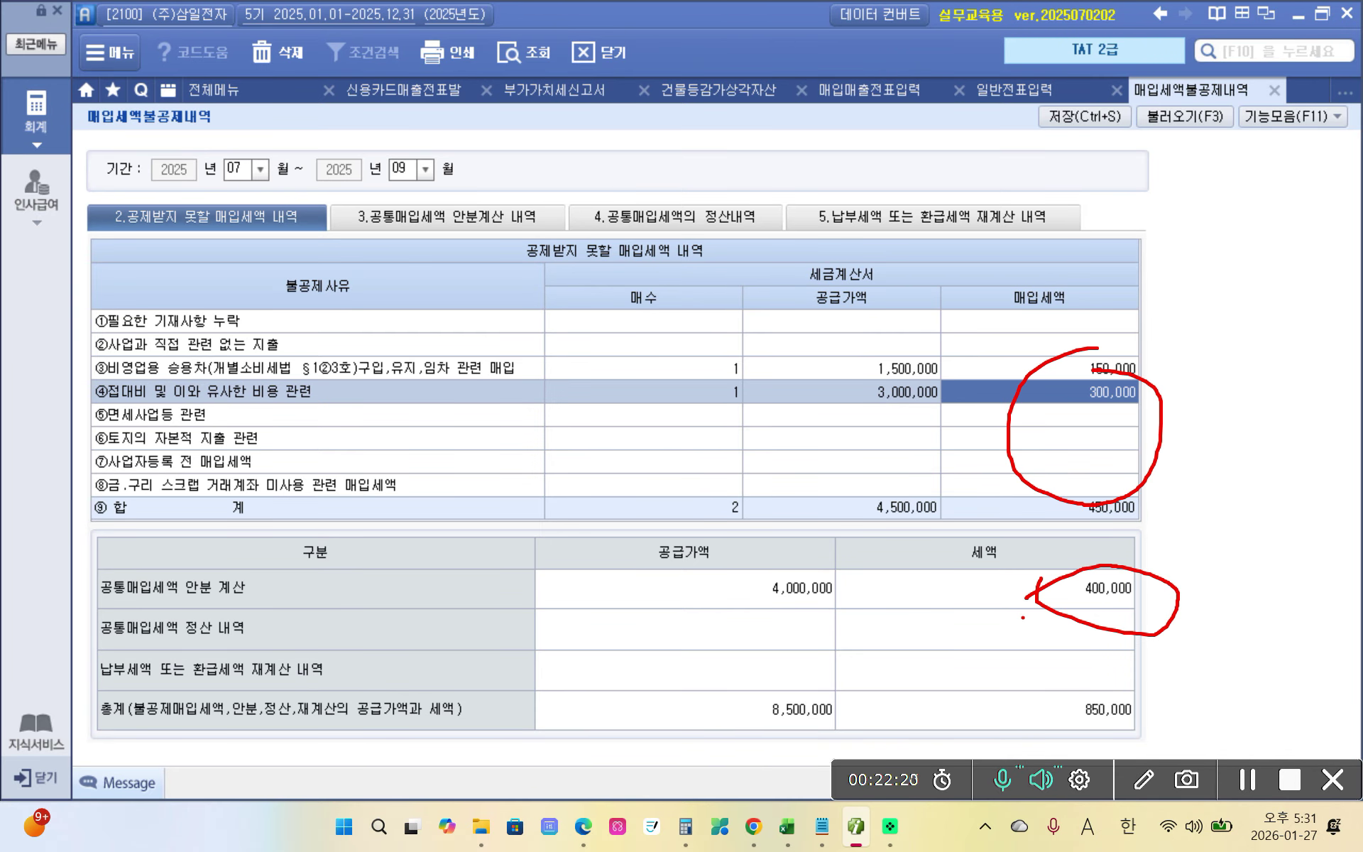
{"action": "mouse_move", "coordinate": [1139, 529]}
{"action": "left_mouse_down"}
{"action": "mouse_move", "coordinate": [1037, 497]}
{"action": "mouse_move", "coordinate": [1151, 532]}
{"action": "left_mouse_up"}
{"action": "left_click_drag", "start_coordinate": [1146, 627], "coordinate": [1130, 588]}
{"action": "mouse_move", "coordinate": [1160, 498]}
{"action": "left_mouse_down"}
{"action": "mouse_move", "coordinate": [1206, 552]}
{"action": "mouse_move", "coordinate": [1161, 587]}
{"action": "left_mouse_up"}
{"action": "mouse_move", "coordinate": [345, 198]}
{"action": "left_mouse_down"}
{"action": "mouse_move", "coordinate": [442, 158]}
{"action": "mouse_move", "coordinate": [401, 255]}
{"action": "left_mouse_up"}
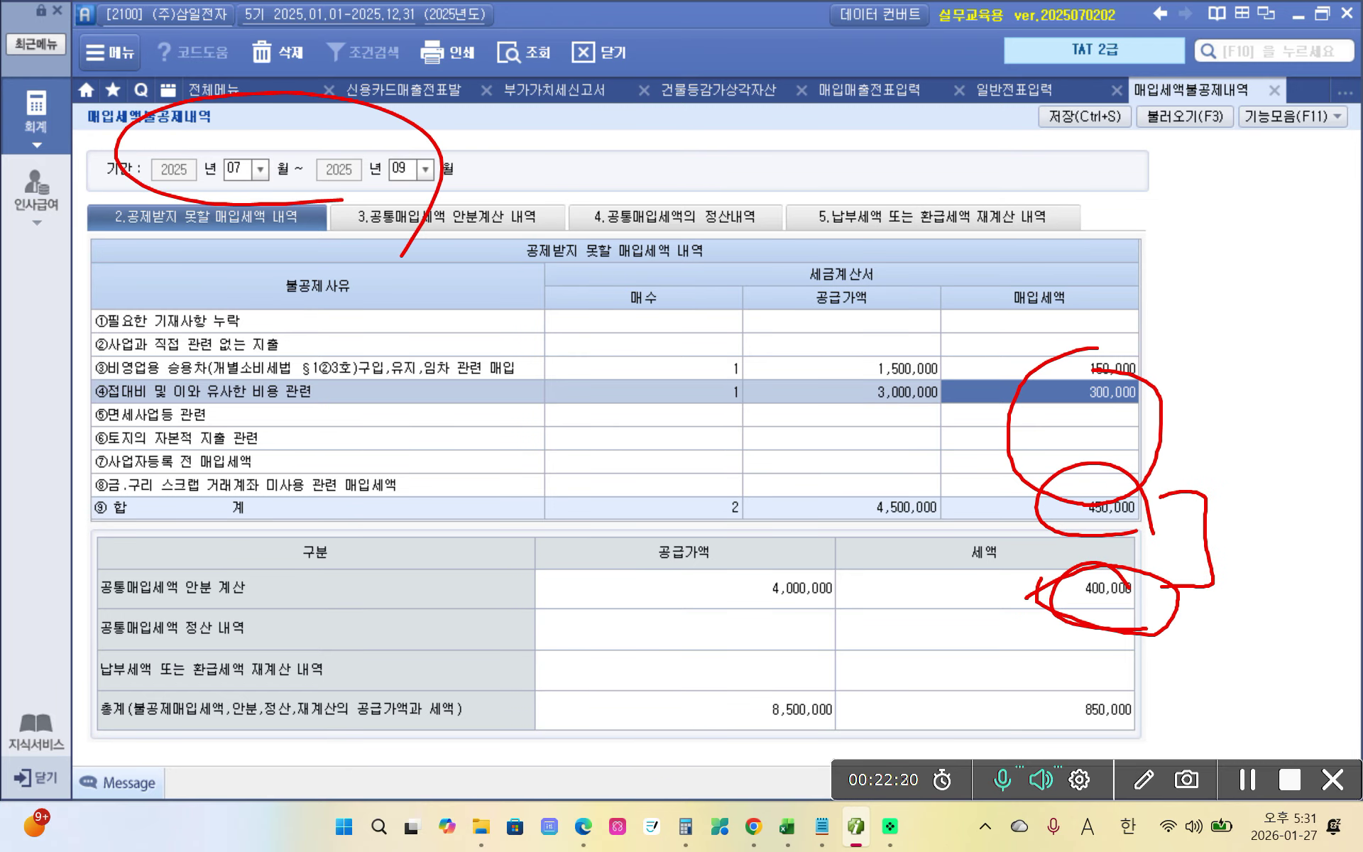
{"action": "mouse_move", "coordinate": [1226, 568]}
{"action": "left_mouse_down"}
{"action": "mouse_move", "coordinate": [1157, 706]}
{"action": "mouse_move", "coordinate": [1170, 715]}
{"action": "mouse_move", "coordinate": [1144, 699]}
{"action": "mouse_move", "coordinate": [1121, 745]}
{"action": "left_mouse_up"}
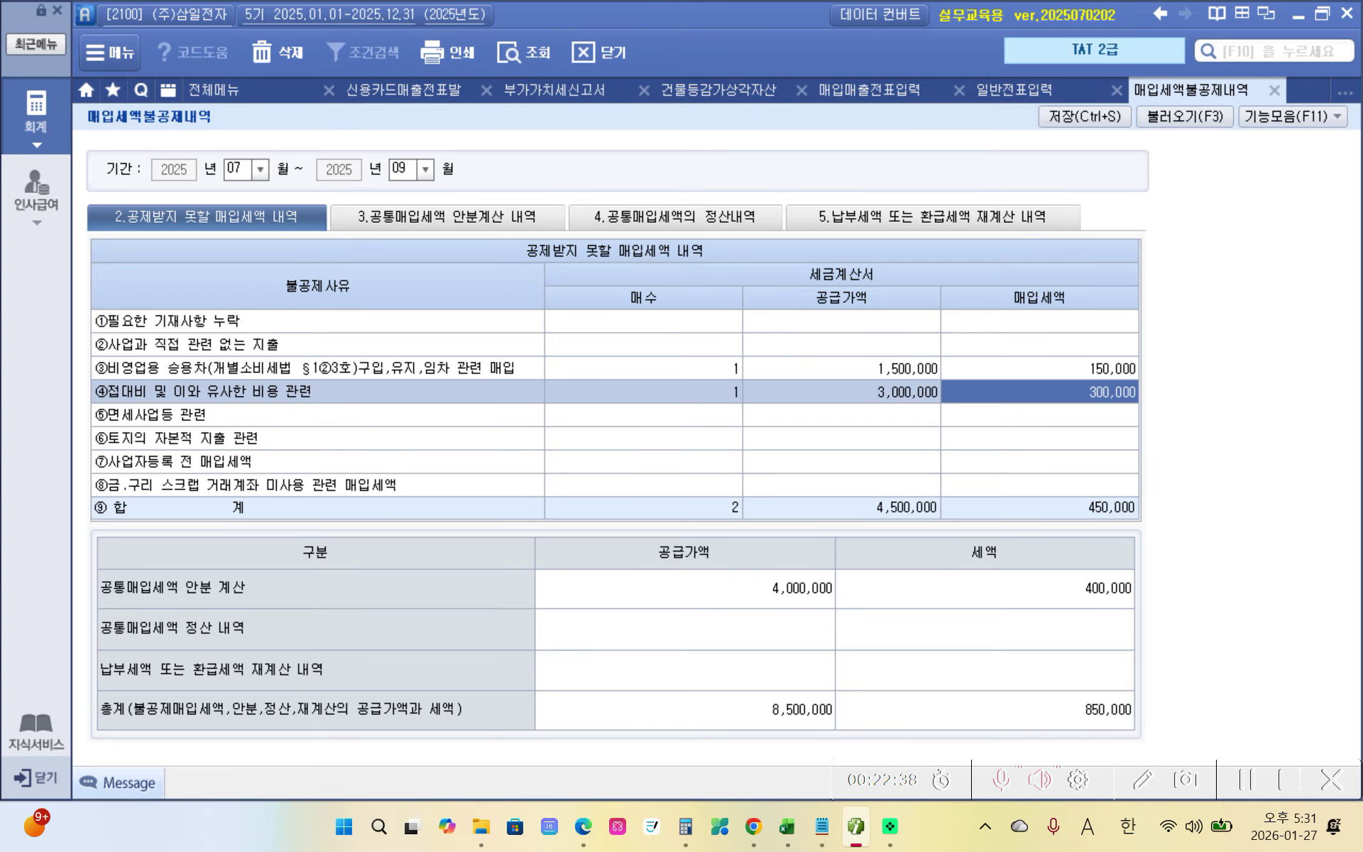
{"action": "left_click", "coordinate": [1100, 595]}
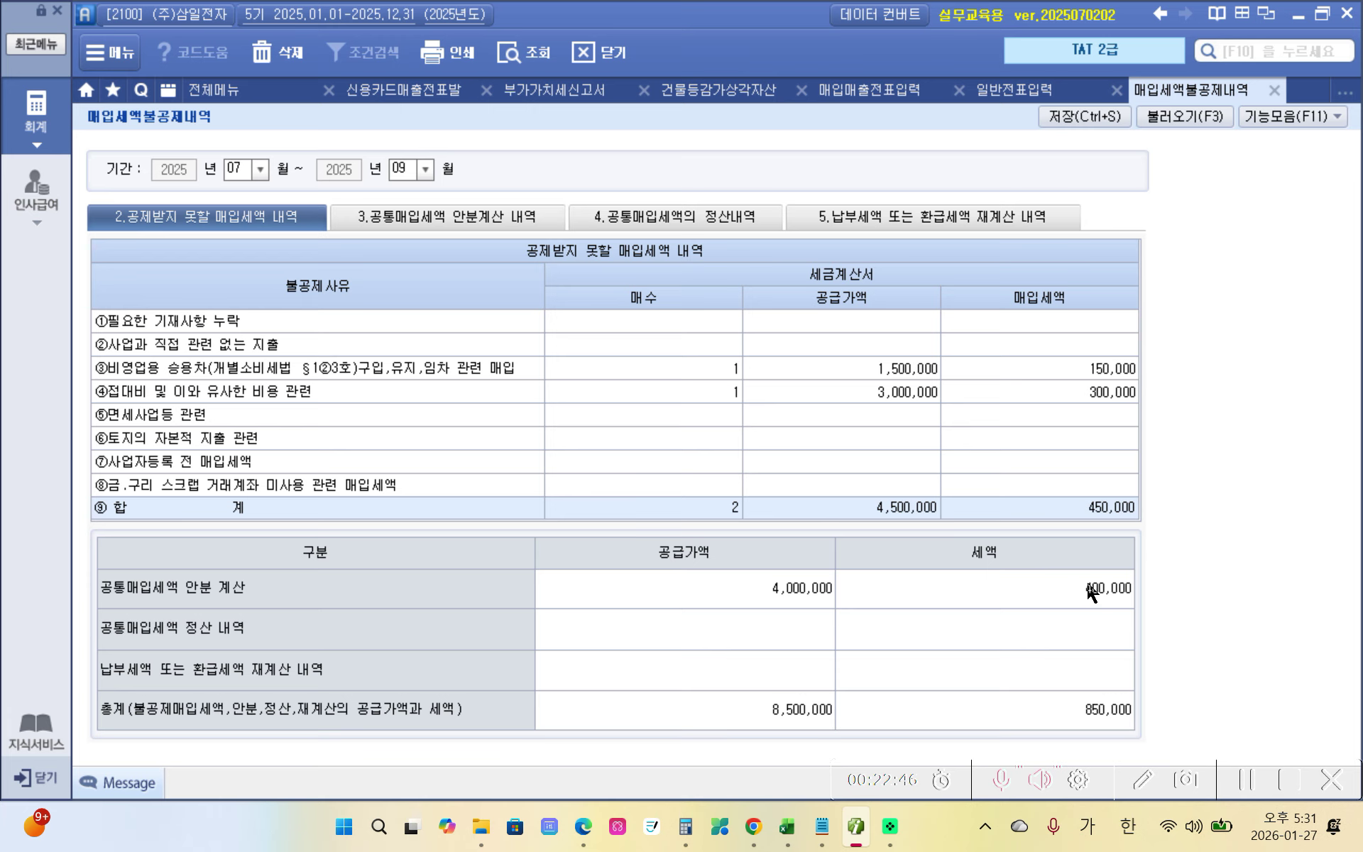
Review the August 13 전자부품 purchase in 매입매출전표입력, checking its VAT and the 원재료 debit amount
{"action": "left_click", "coordinate": [863, 94]}
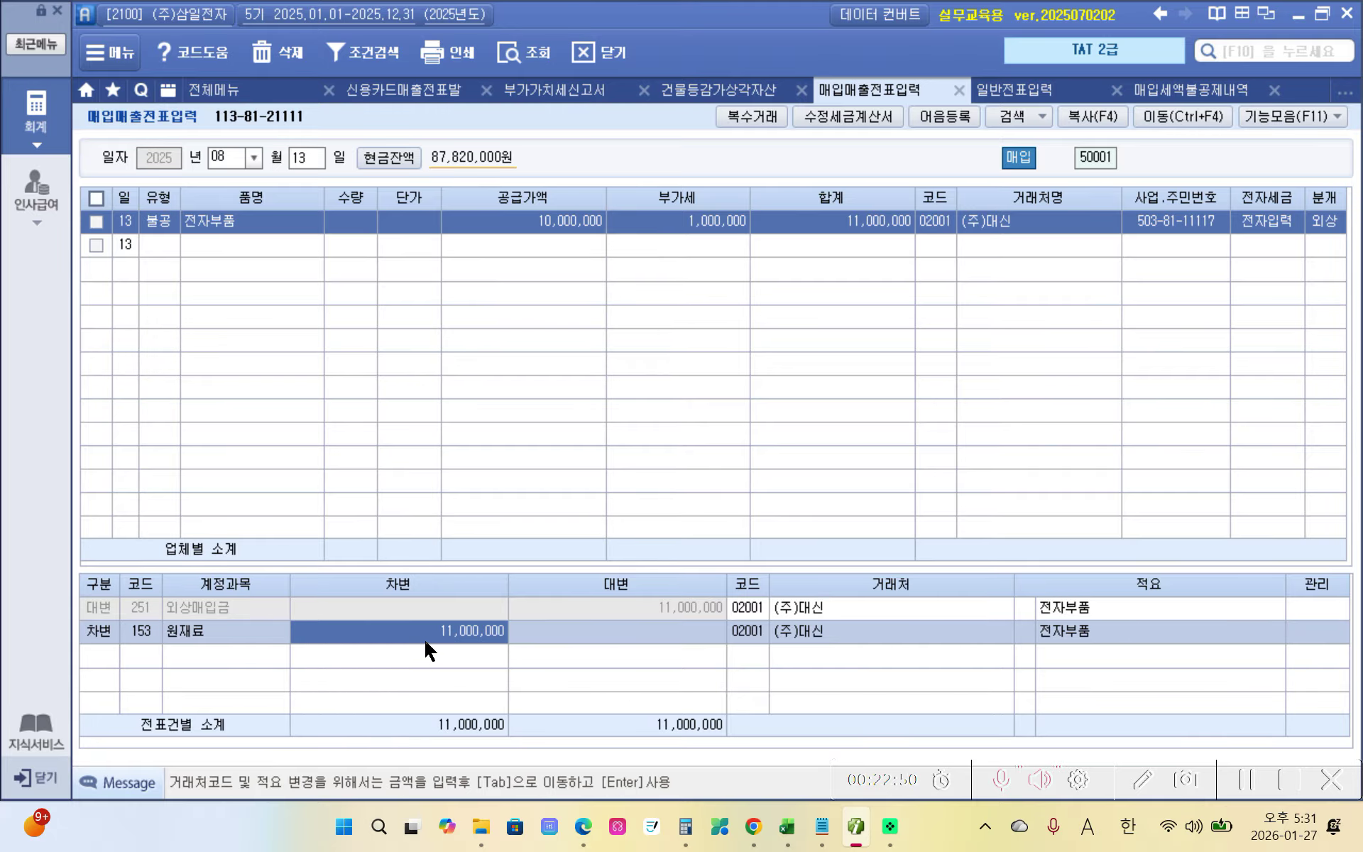
{"action": "left_click", "coordinate": [683, 226]}
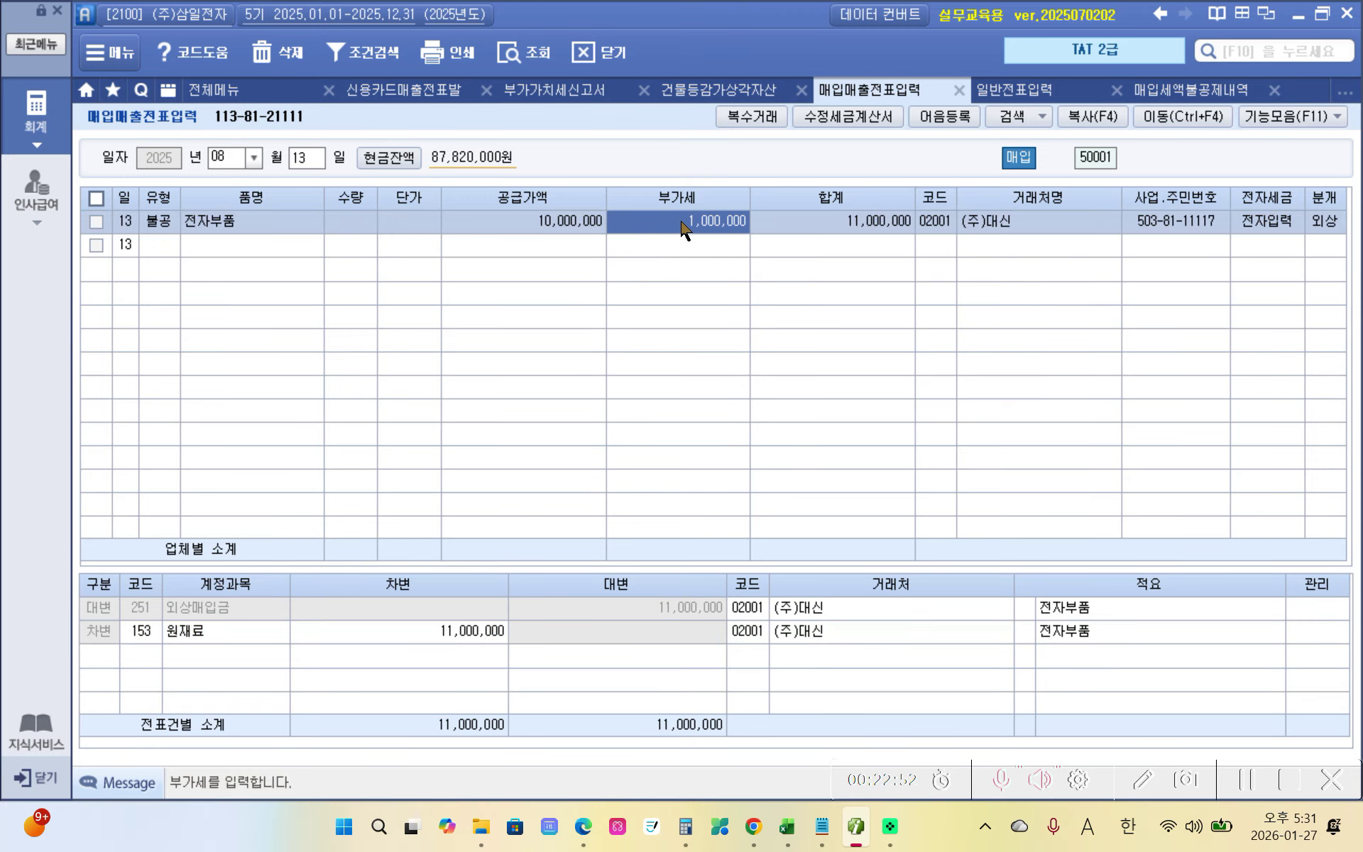
{"action": "left_click", "coordinate": [484, 634]}
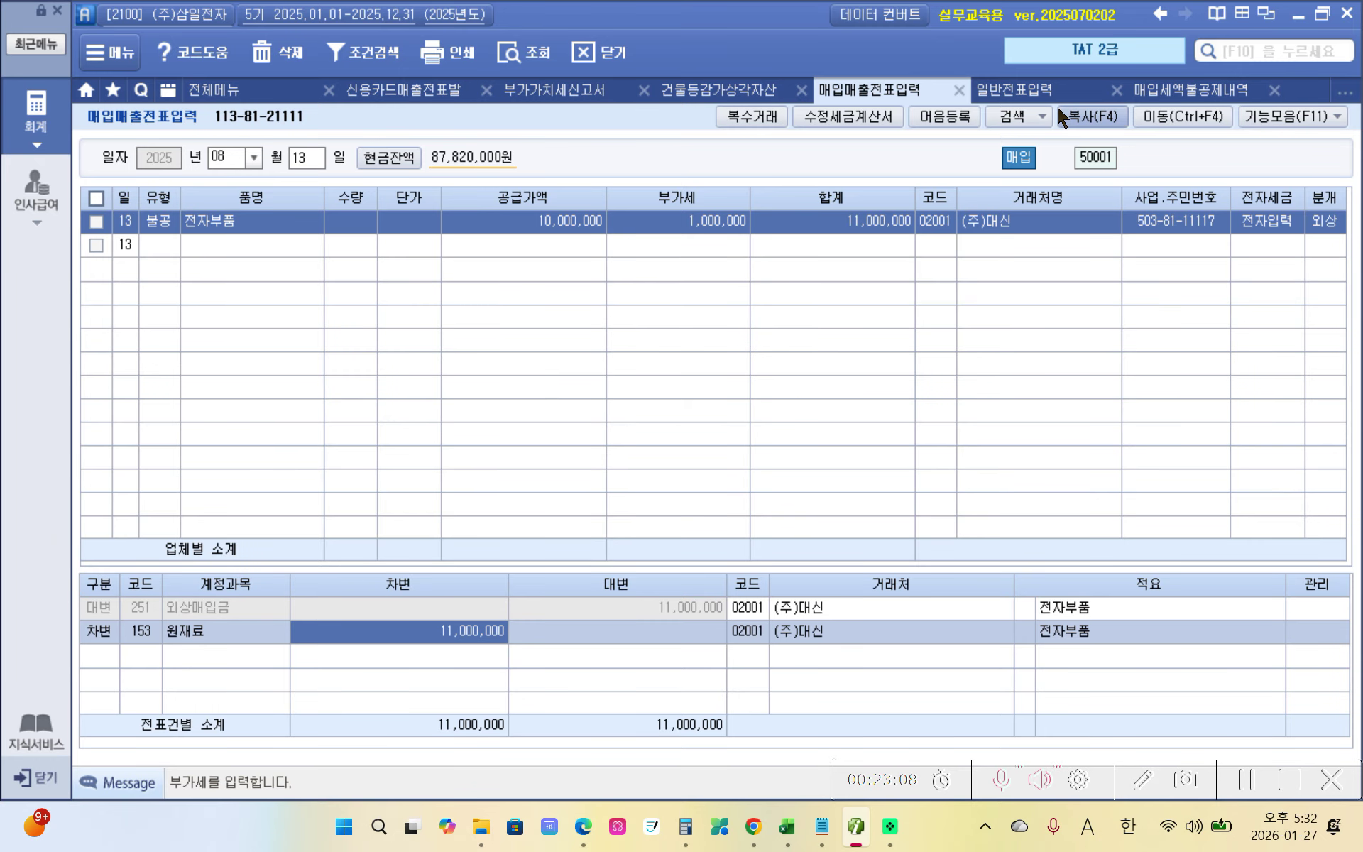
Open 일반전표입력 and set the voucher date to September 30 (09월 30일)
{"action": "left_click", "coordinate": [1026, 91]}
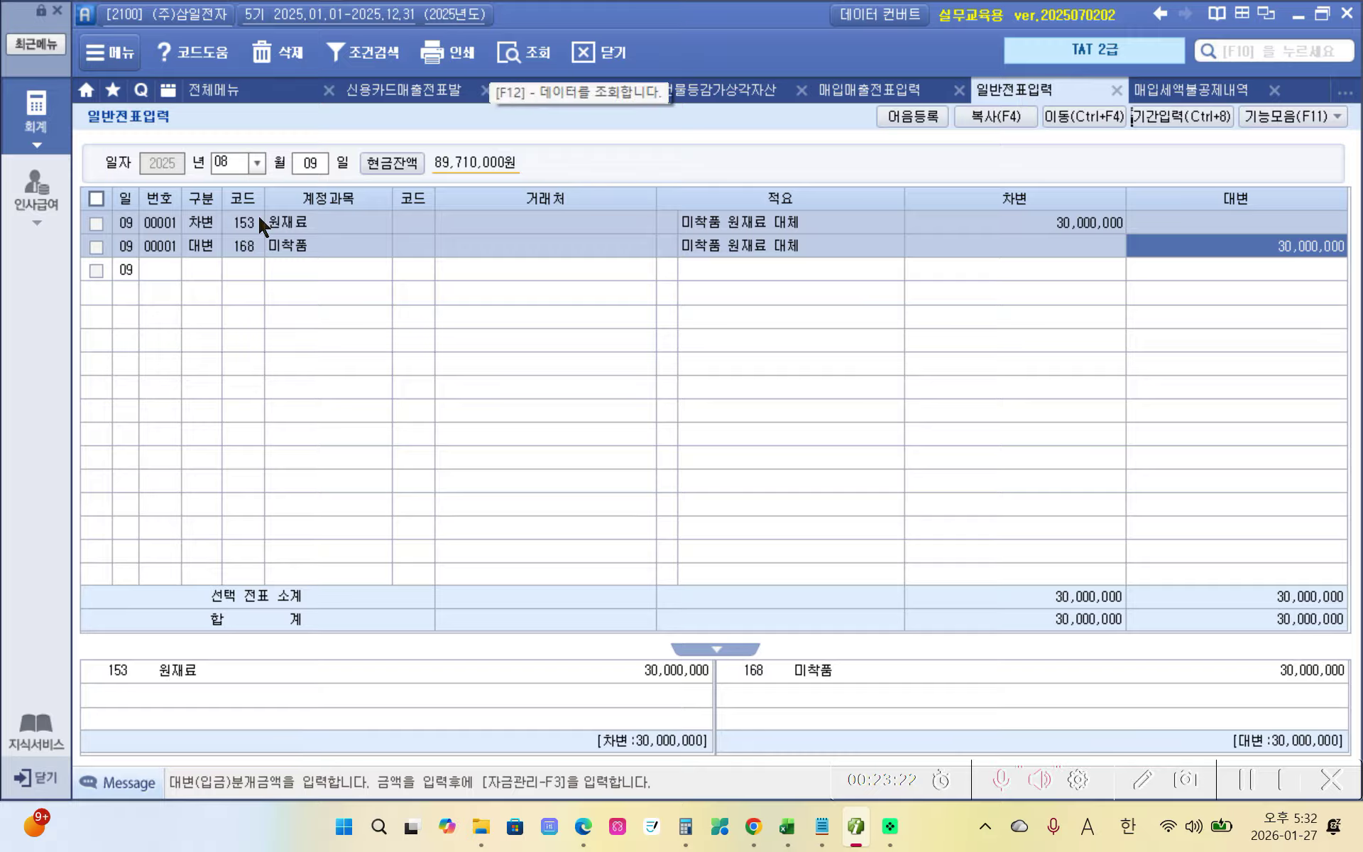
{"action": "left_click", "coordinate": [257, 164]}
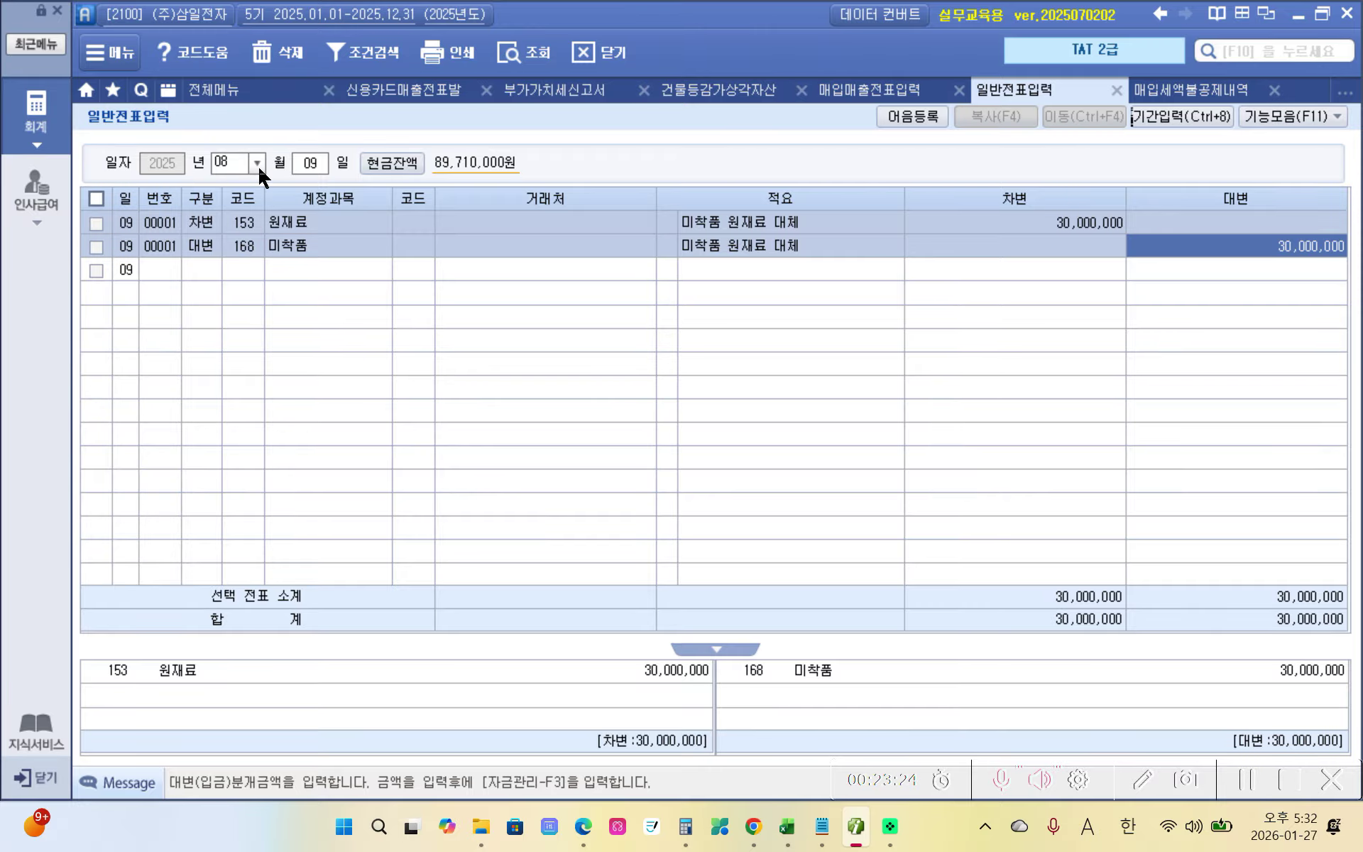
{"action": "left_click", "coordinate": [242, 306]}
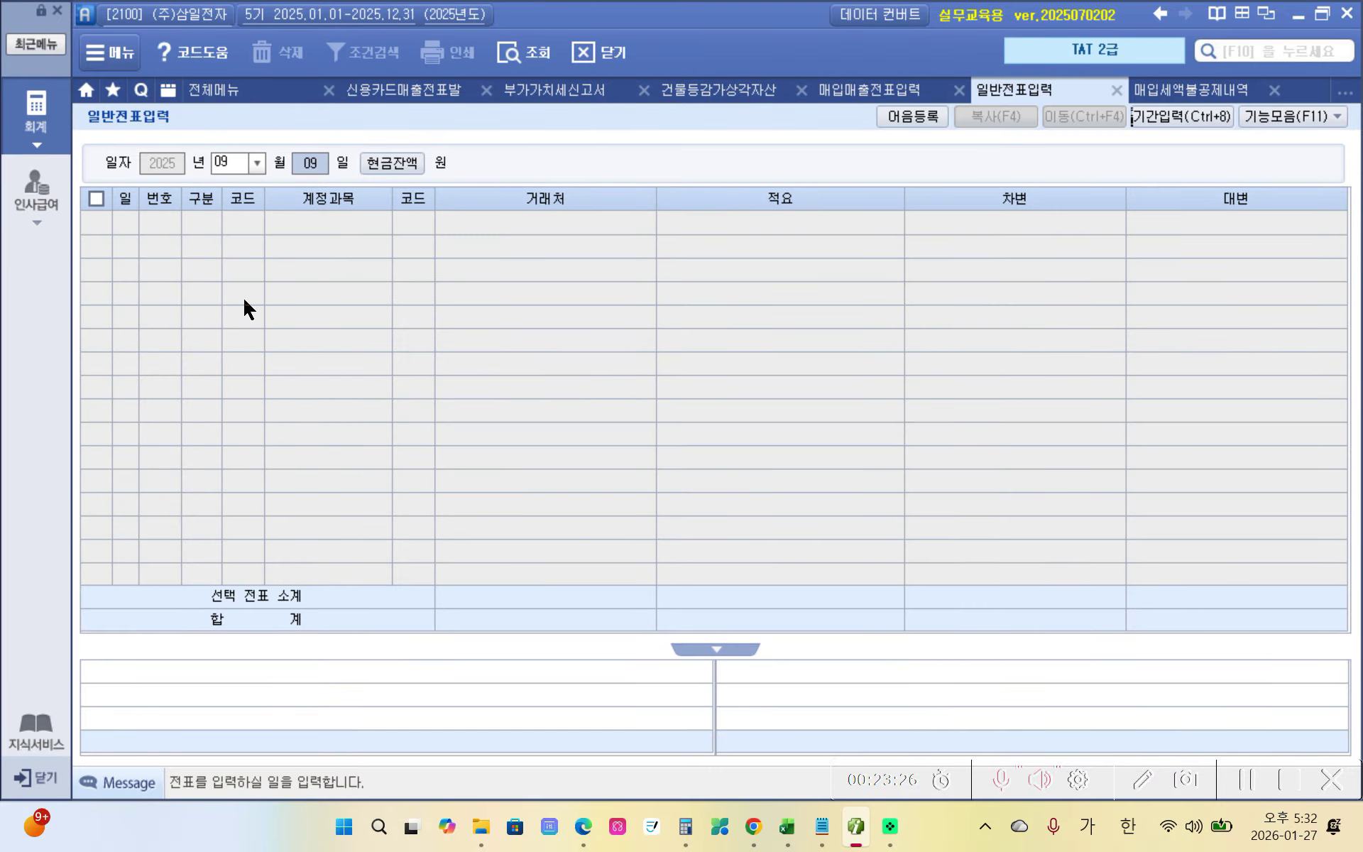
{"action": "type", "text": "30"}
{"action": "key", "text": "Return"}
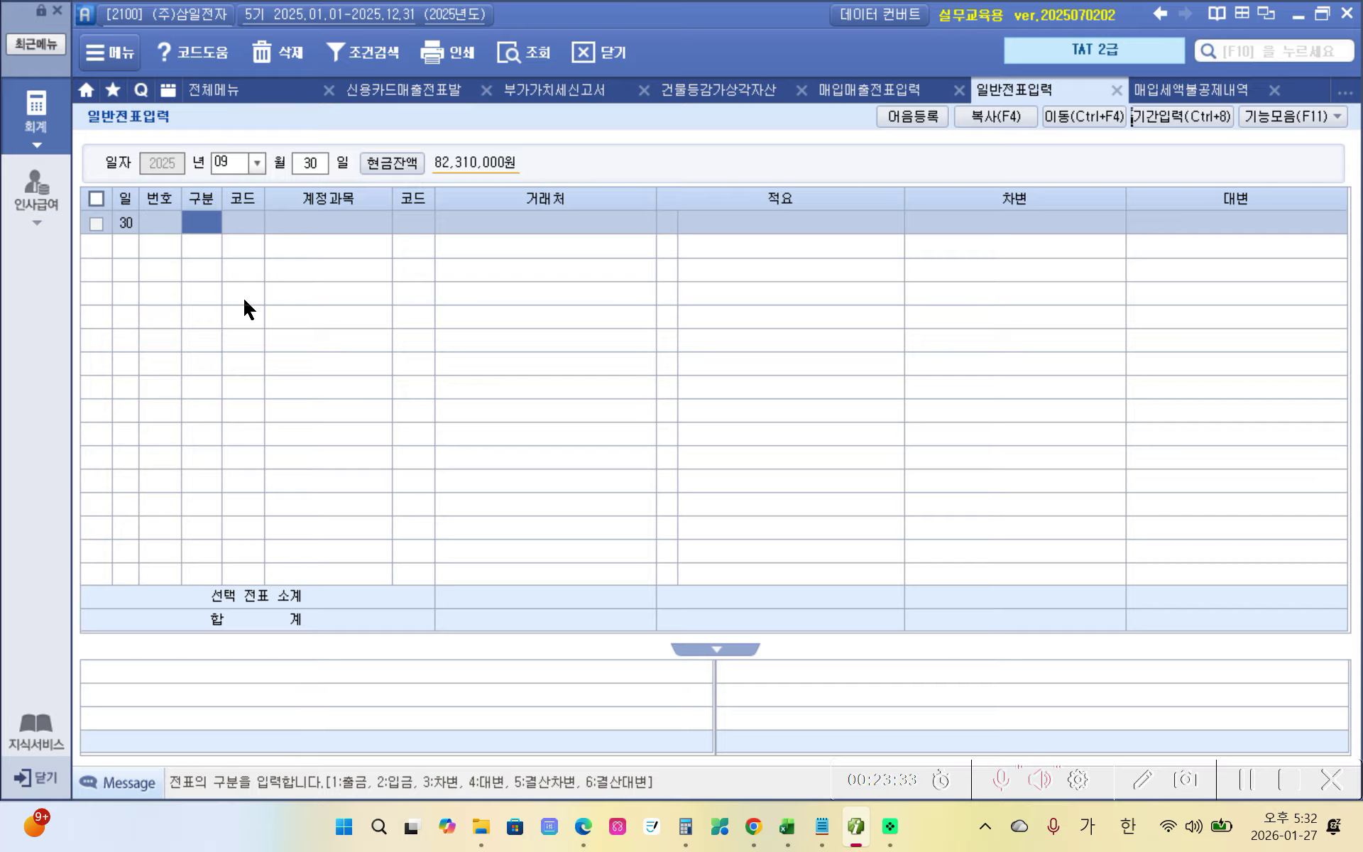
Start a credit (대변) line for account 원재료 (153), leaving the 거래처 and 적요 code blank
{"action": "type", "text": "4"}
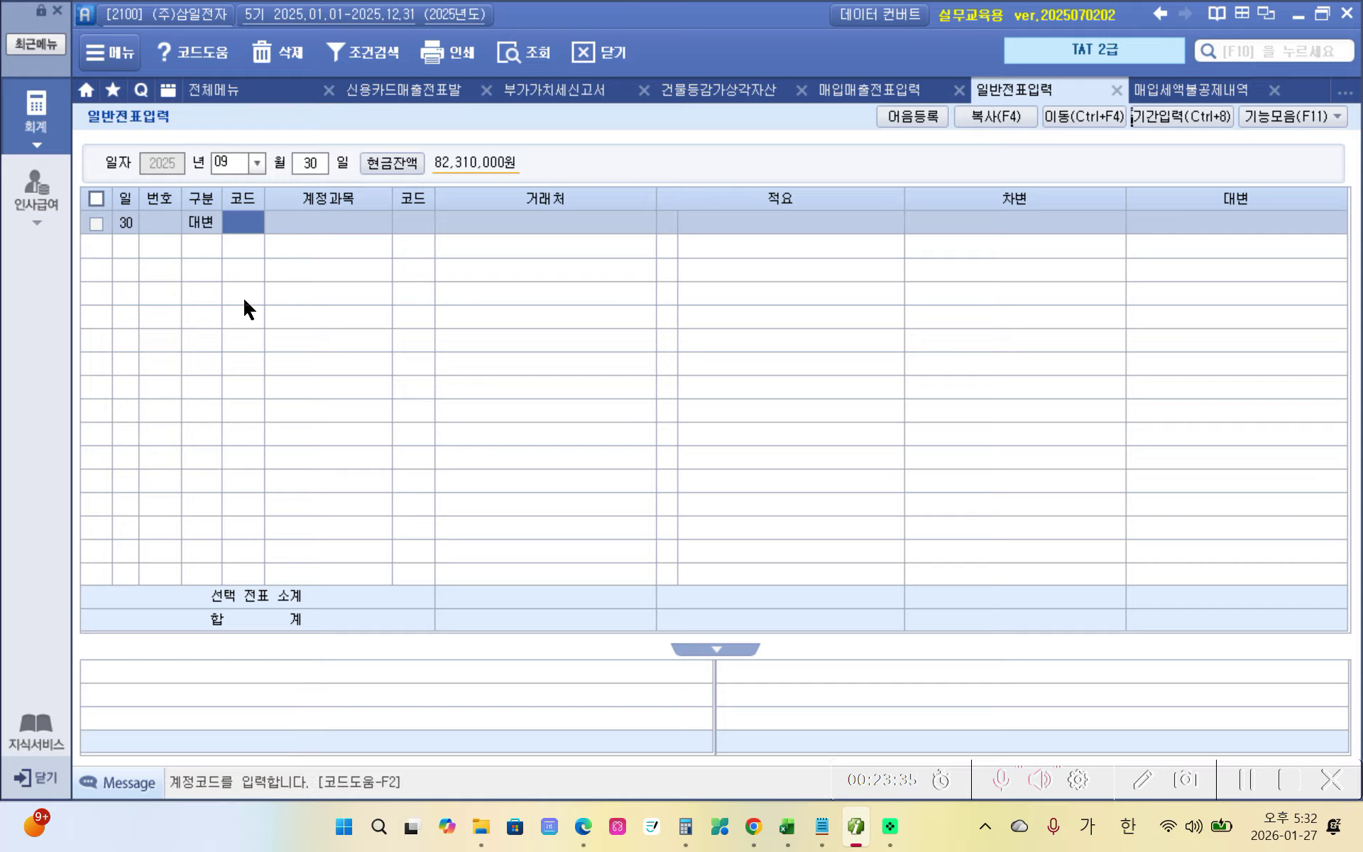
{"action": "type", "text": "원재"}
{"action": "key", "text": "Return"}
{"action": "key", "text": "Return"}
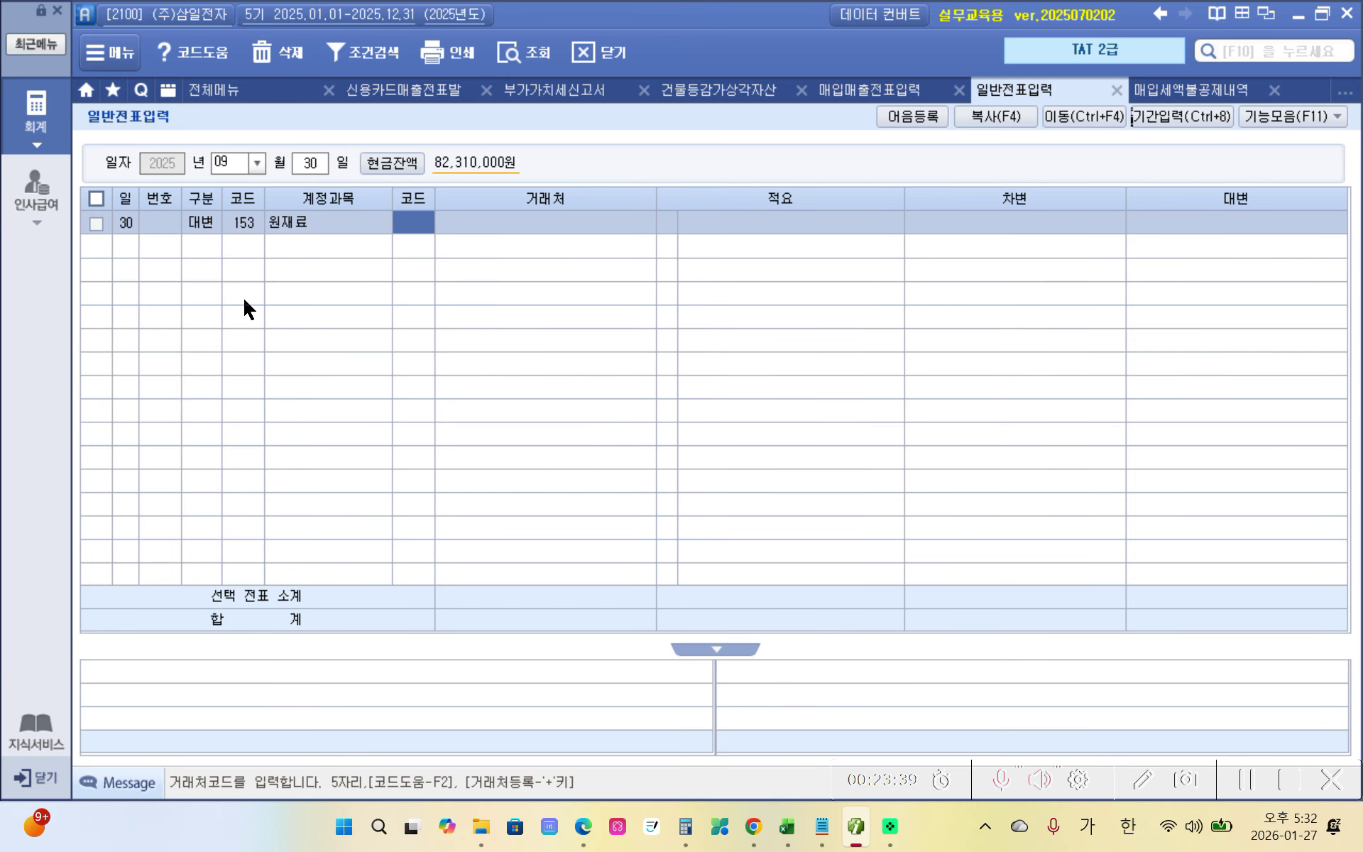
{"action": "key", "text": "Return"}
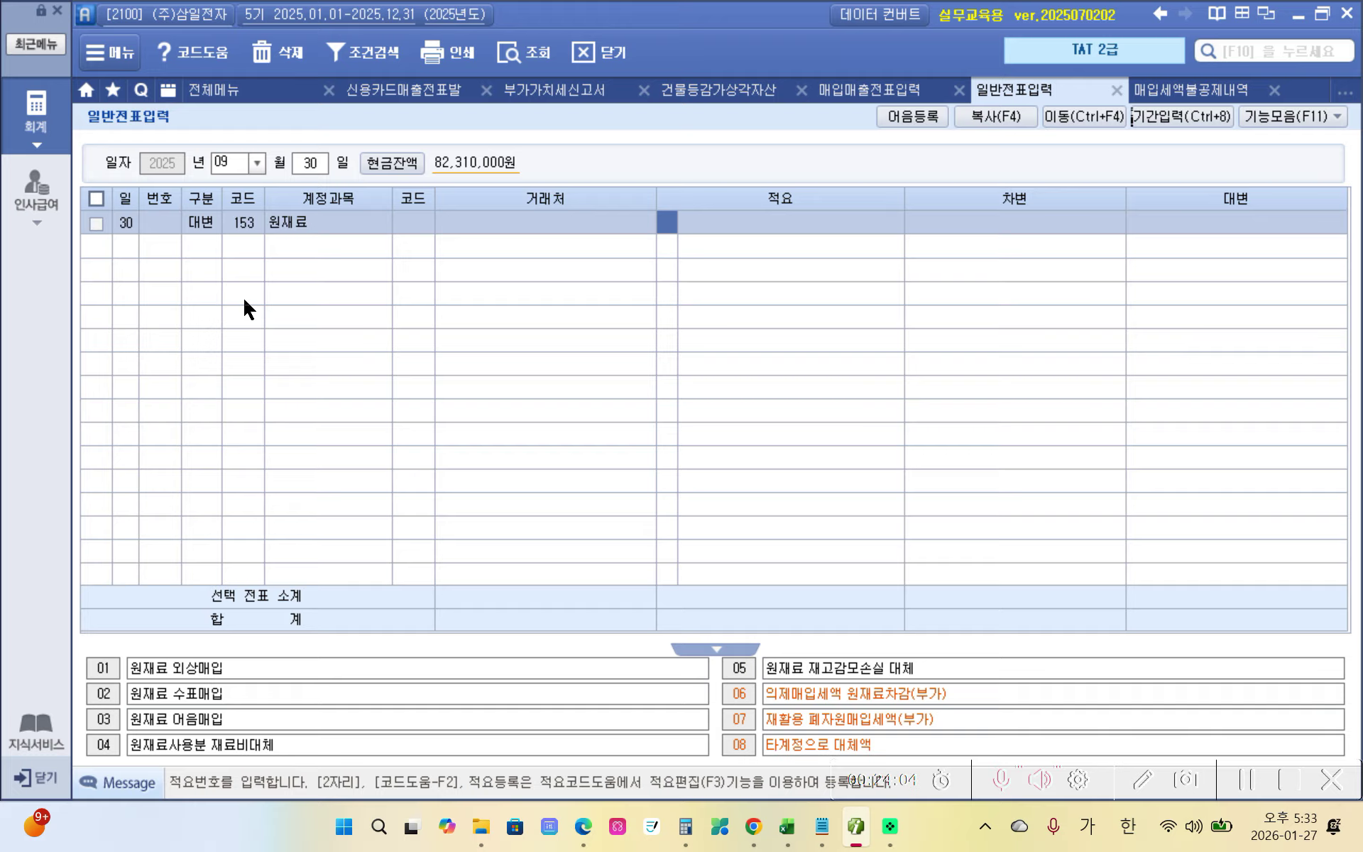
{"action": "key", "text": "Return"}
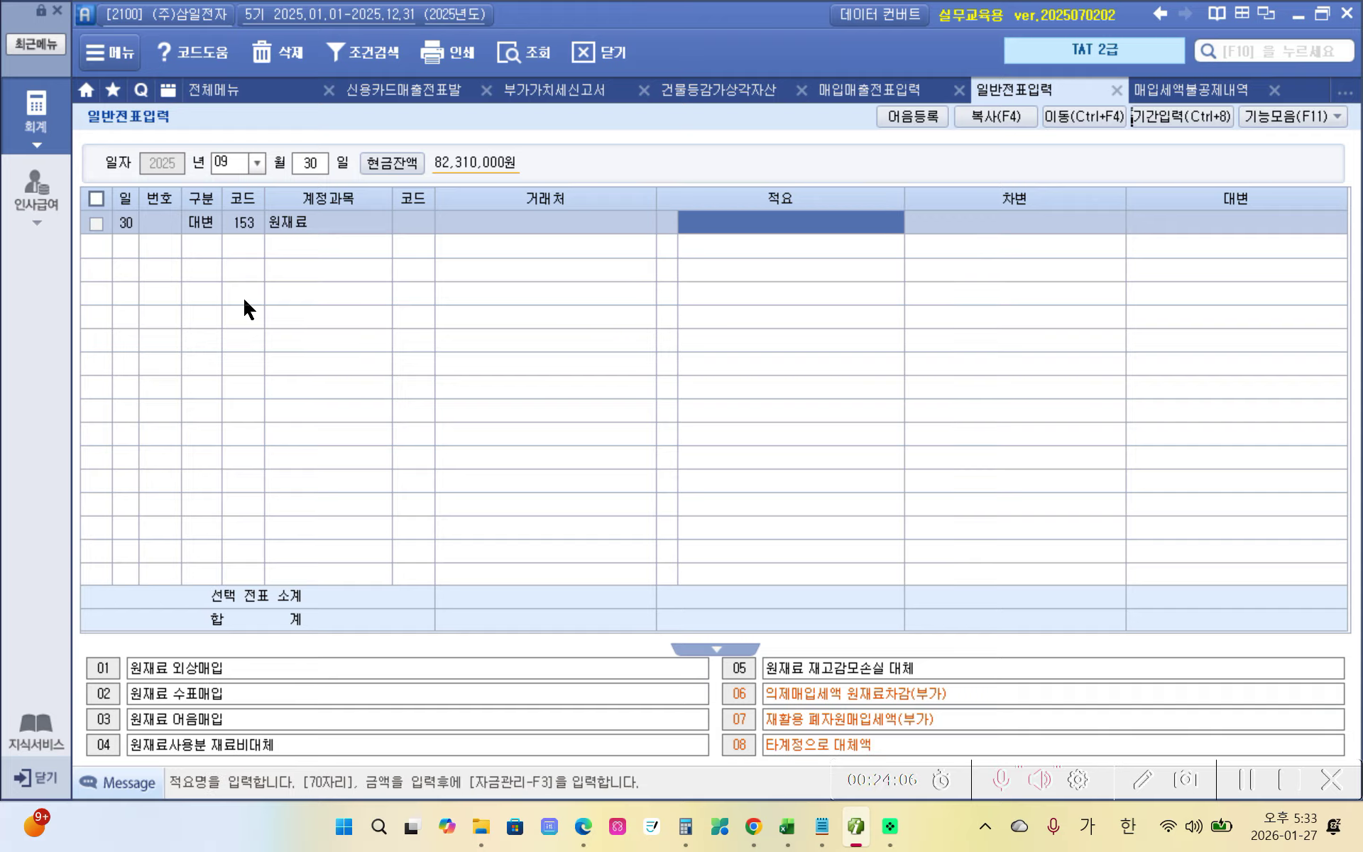
Enter 안분계산 부가세대급금 대체 as the 원재료 line's 적요 and set its credit amount to 600,000
{"action": "type", "text": "안뭐"}
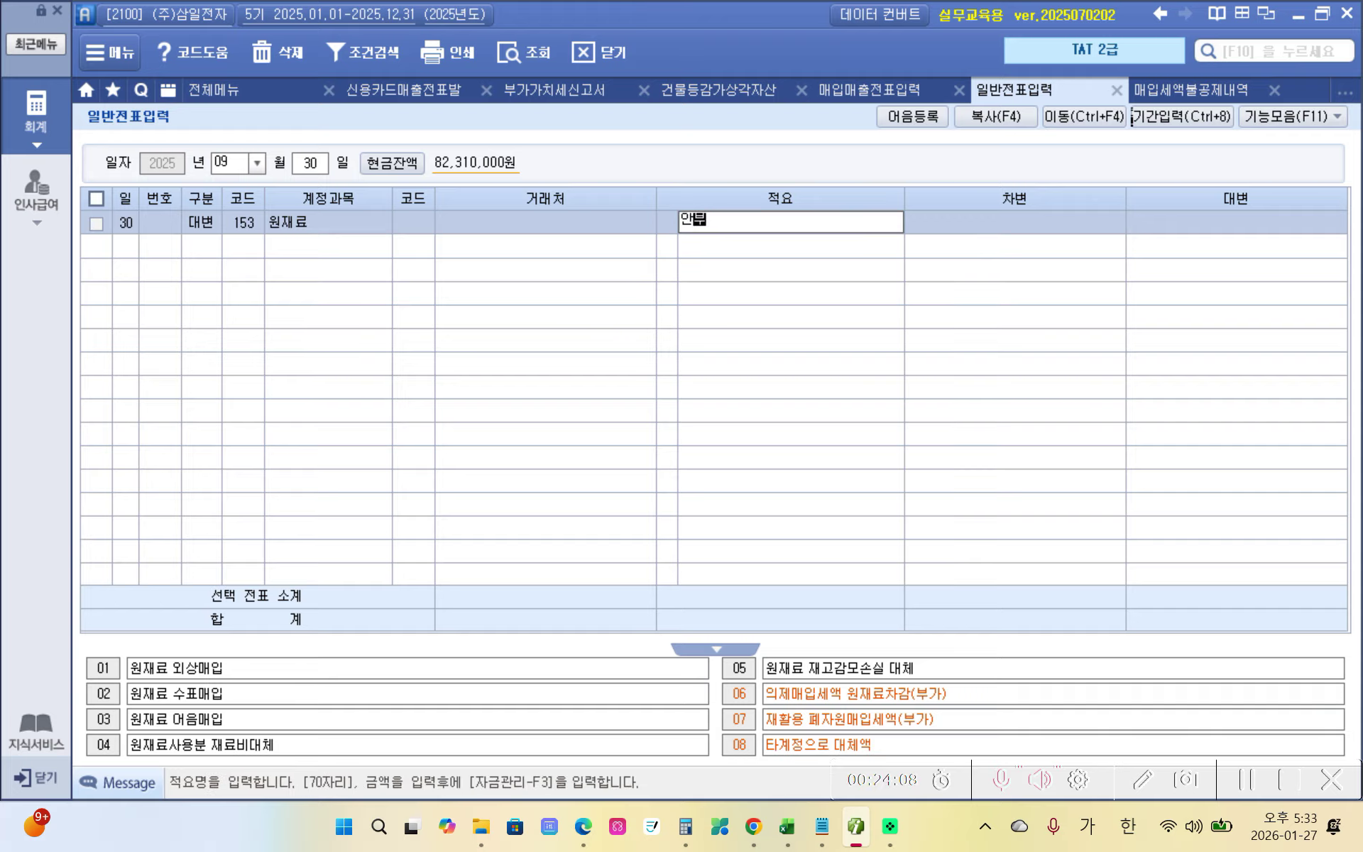
{"action": "type", "text": "분계산 "}
{"action": "type", "text": "부가"}
{"action": "type", "text": "세액"}
{"action": "type", "text": "급금 "}
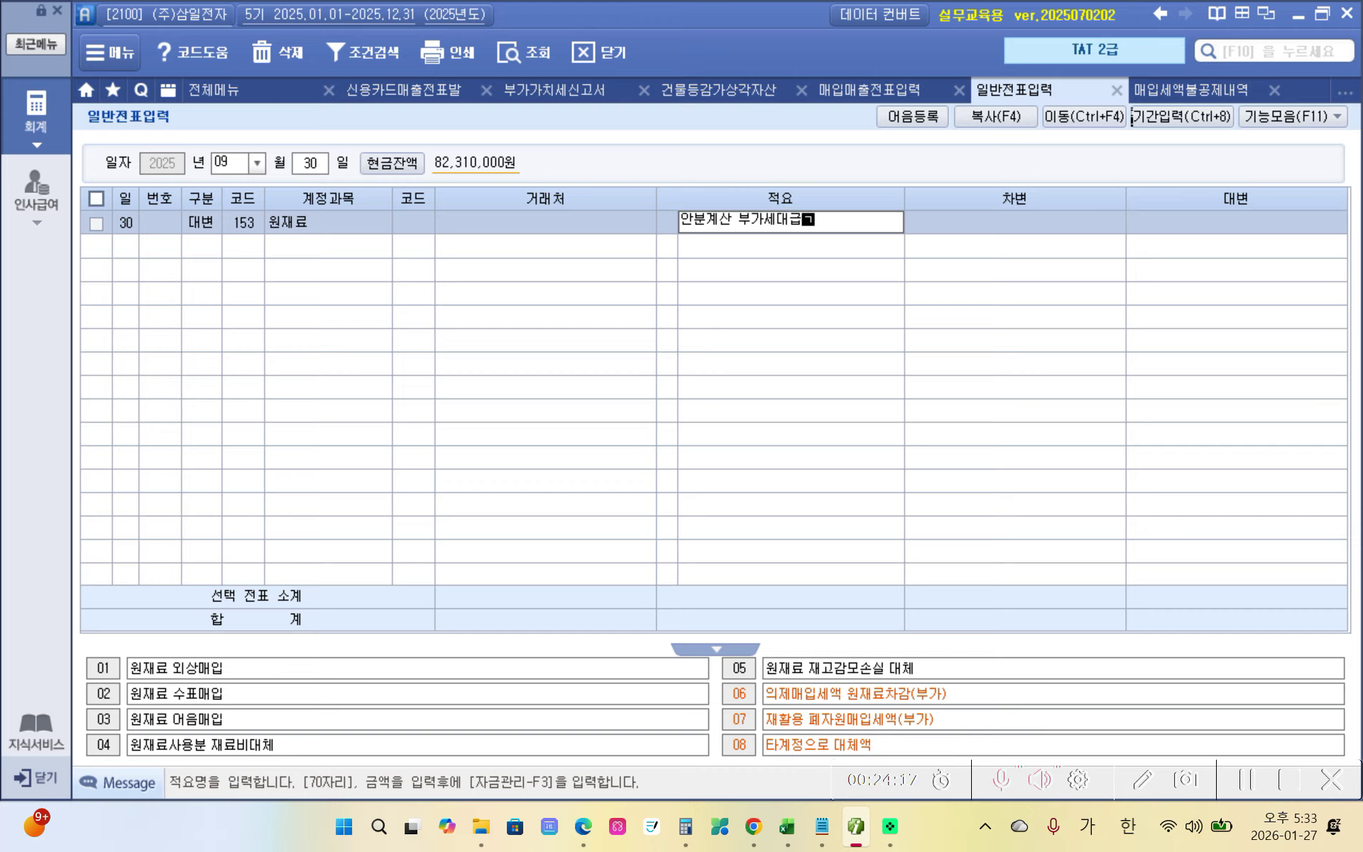
{"action": "type", "text": "데체"}
{"action": "key", "text": "BackSpace"}
{"action": "key", "text": "BackSpace"}
{"action": "key", "text": "BackSpace"}
{"action": "type", "text": "댗"}
{"action": "type", "text": "체"}
{"action": "key", "text": "Return"}
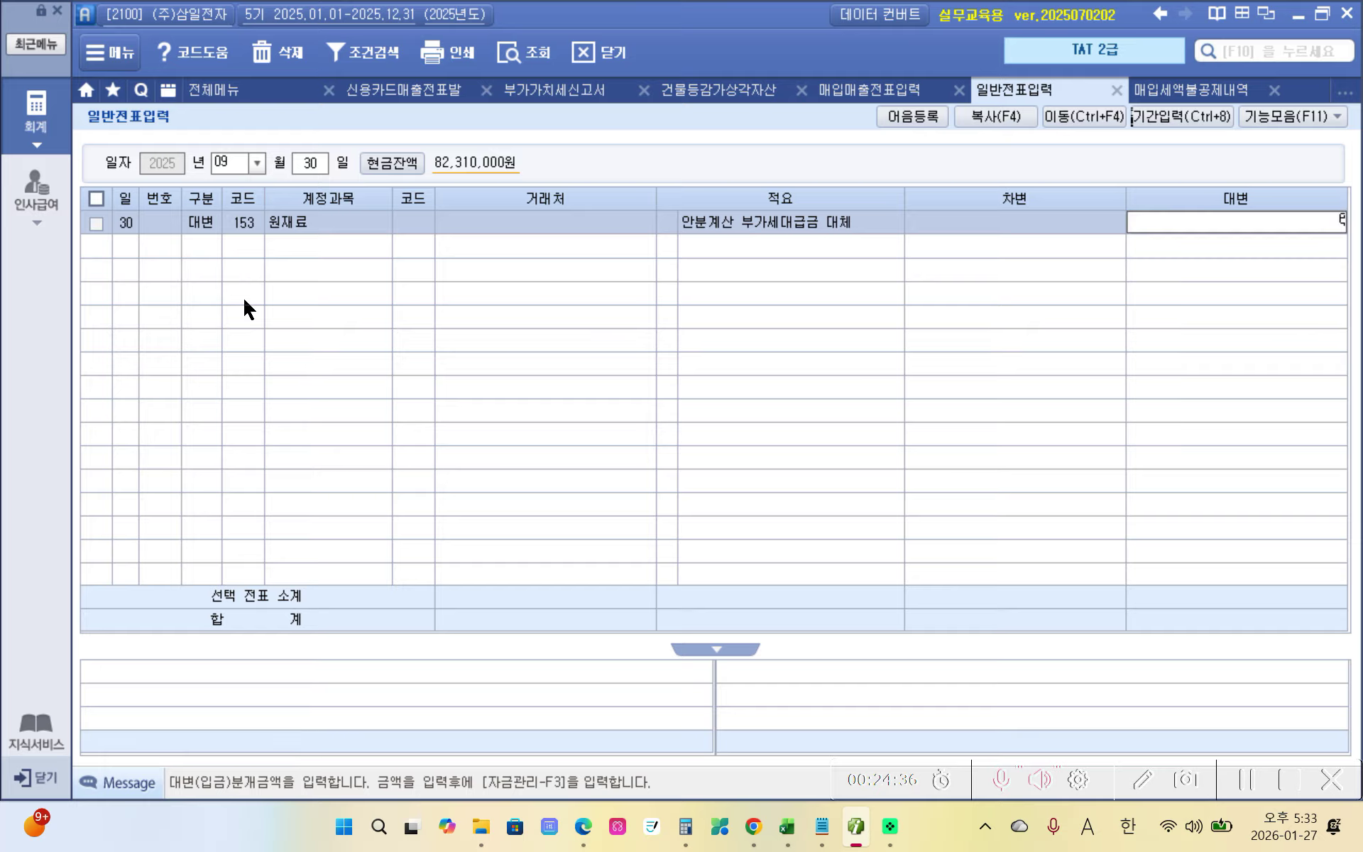
{"action": "type", "text": "600,000"}
{"action": "key", "text": "Return"}
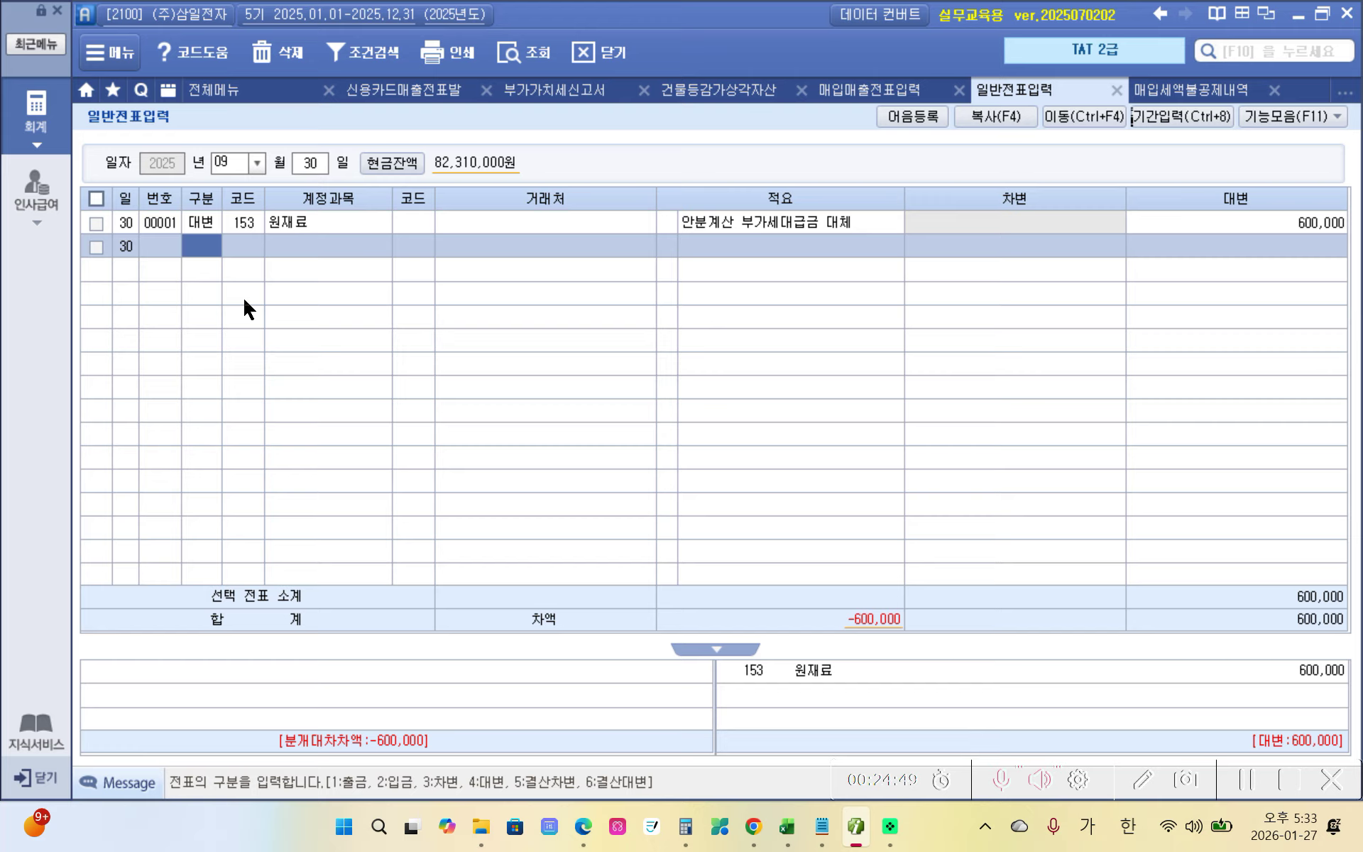
Add a debit (차변) line for 부가세대급금 (135) with 적요 안분계산 부가세대급금 대체 and an amount of 600,000
{"action": "type", "text": "3"}
{"action": "key", "text": "Return"}
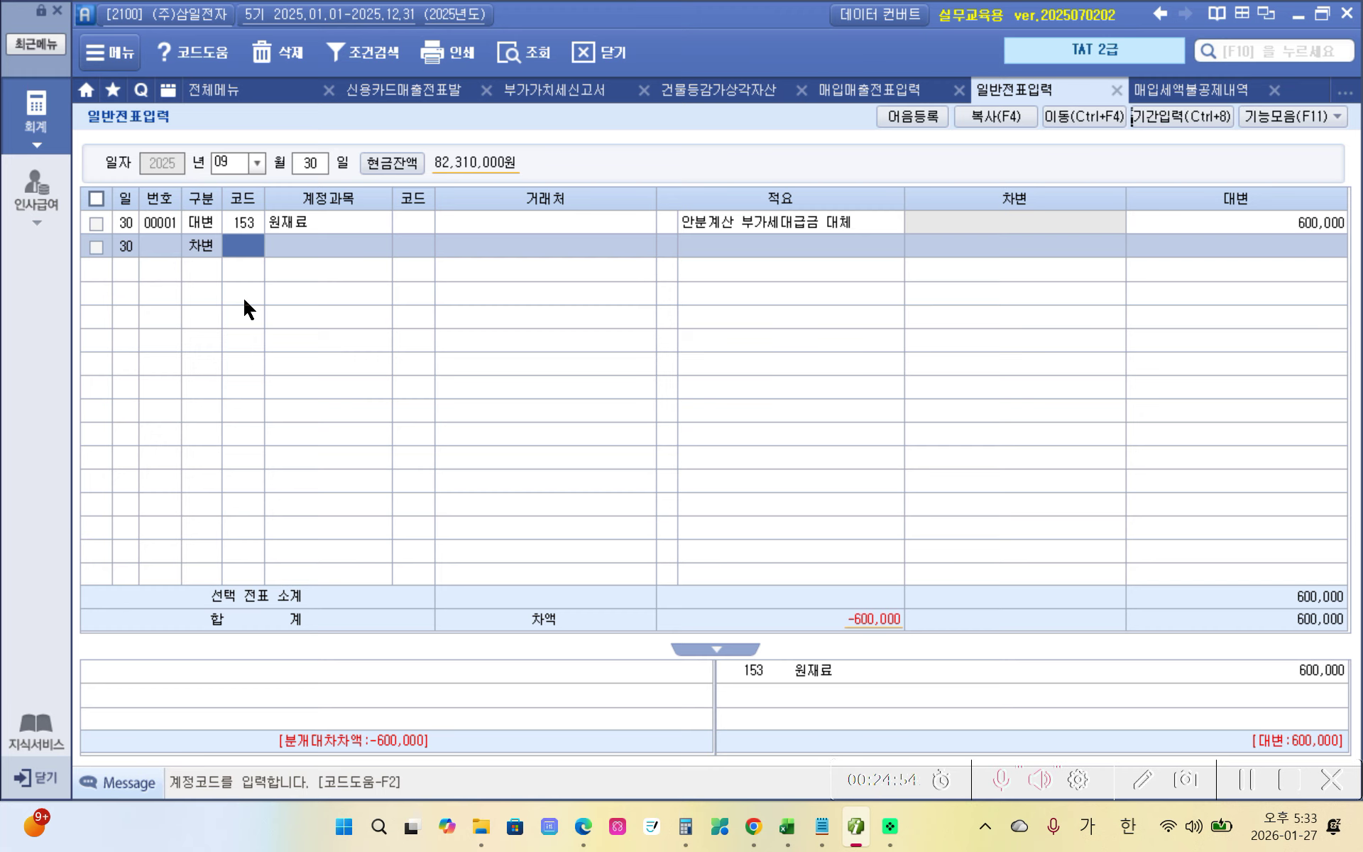
{"action": "type", "text": "ㄷㅐ"}
{"action": "key", "text": "Return"}
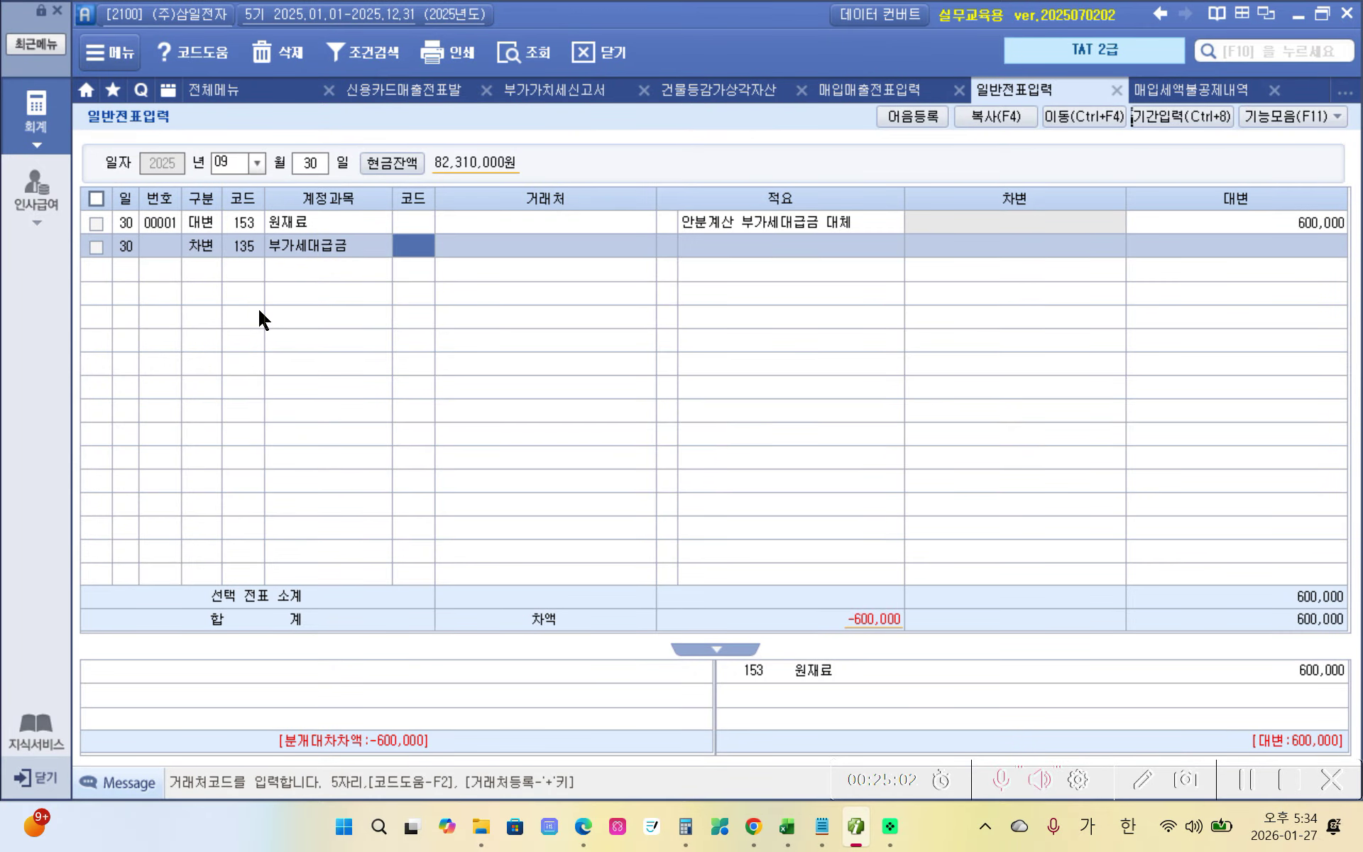
{"action": "key", "text": "Return"}
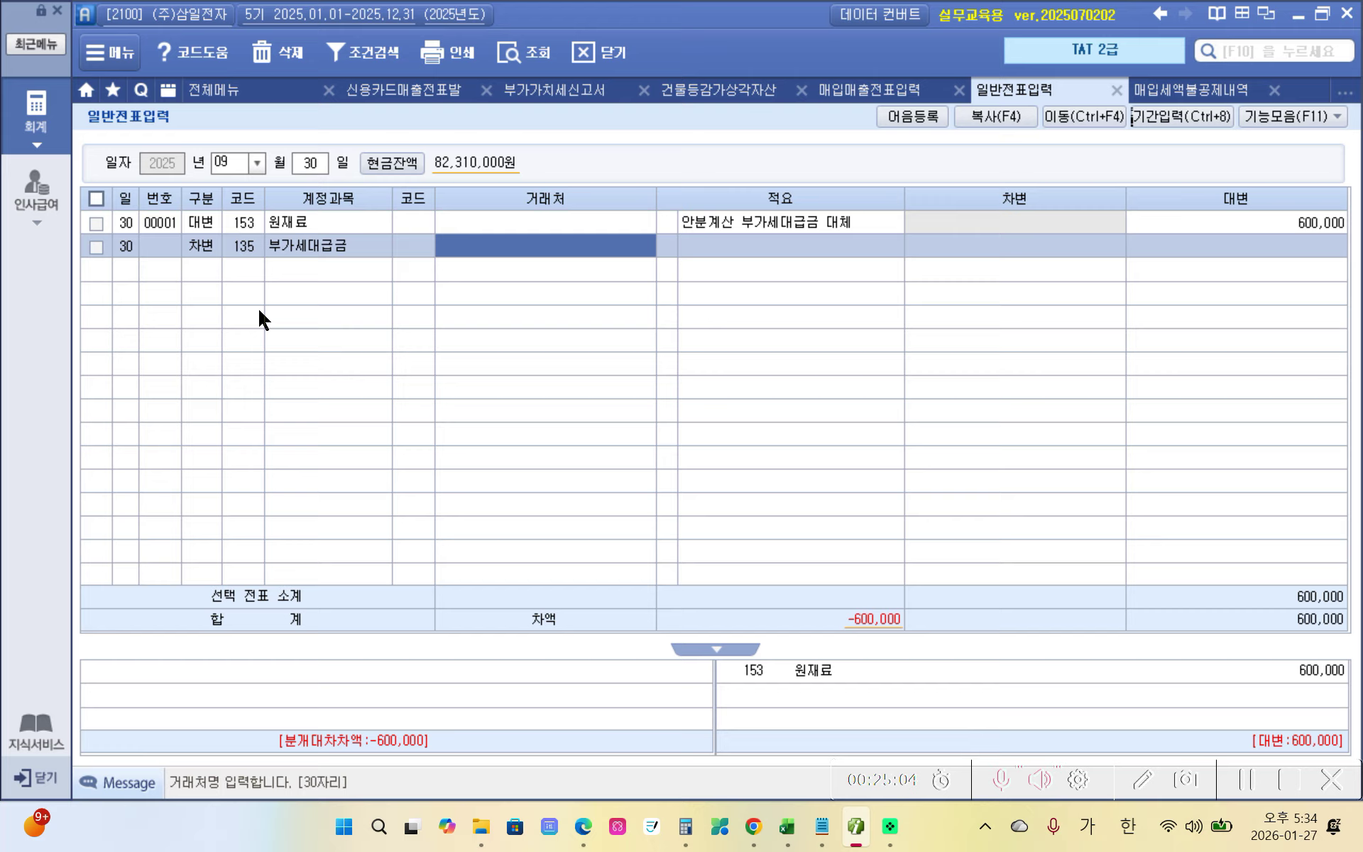
{"action": "key", "text": "Return"}
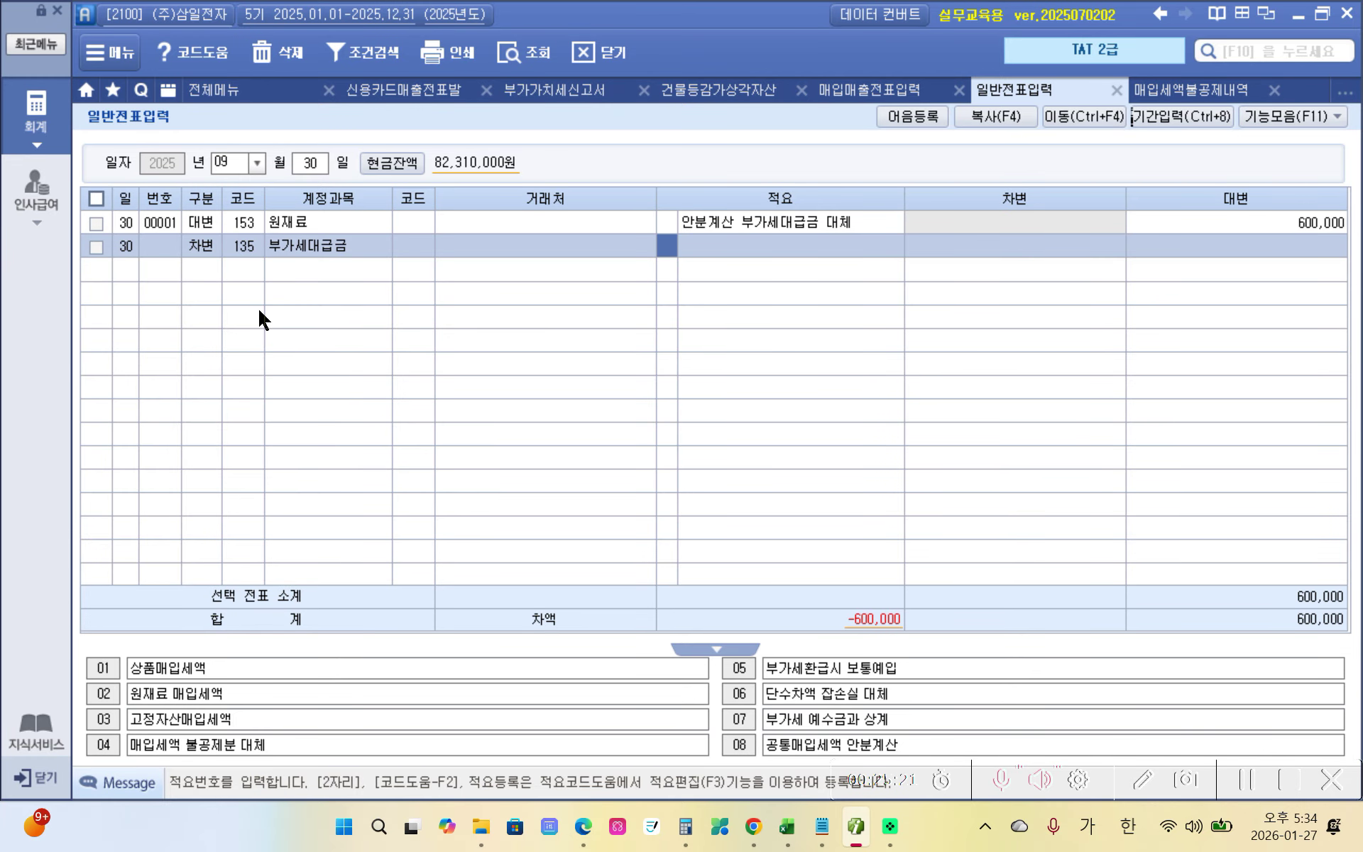
{"action": "key", "text": "Return"}
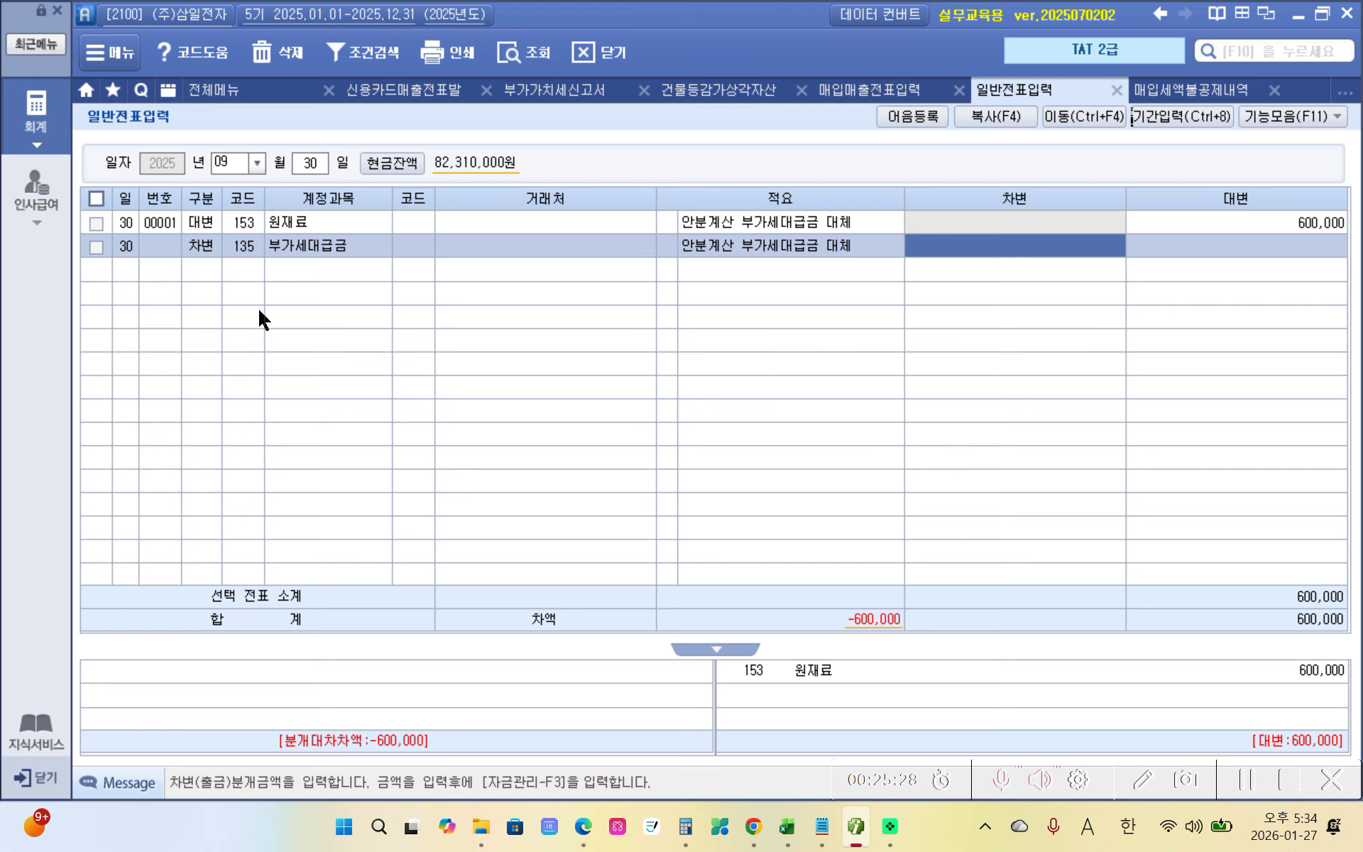
{"action": "type", "text": "6000000"}
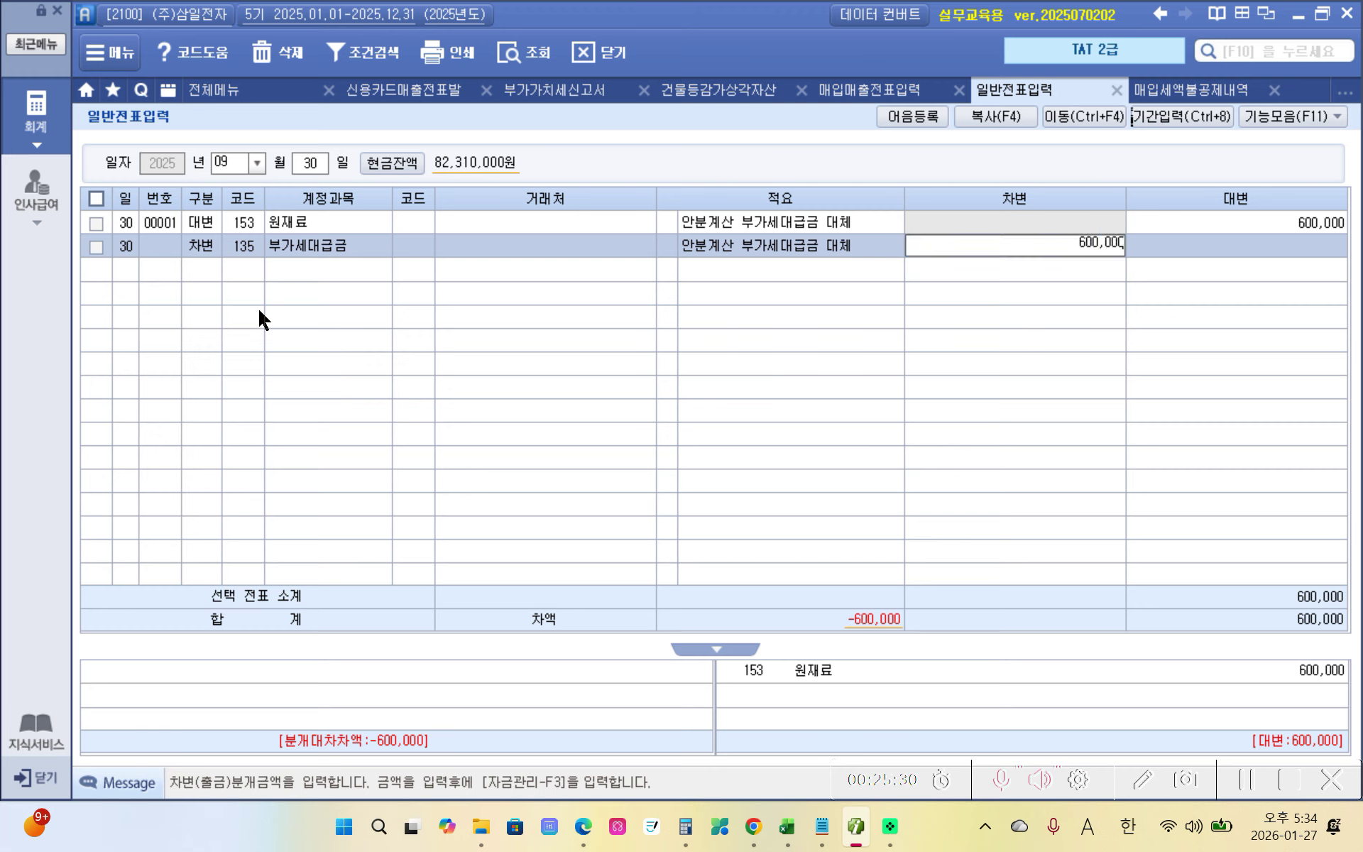
{"action": "key", "text": "Return"}
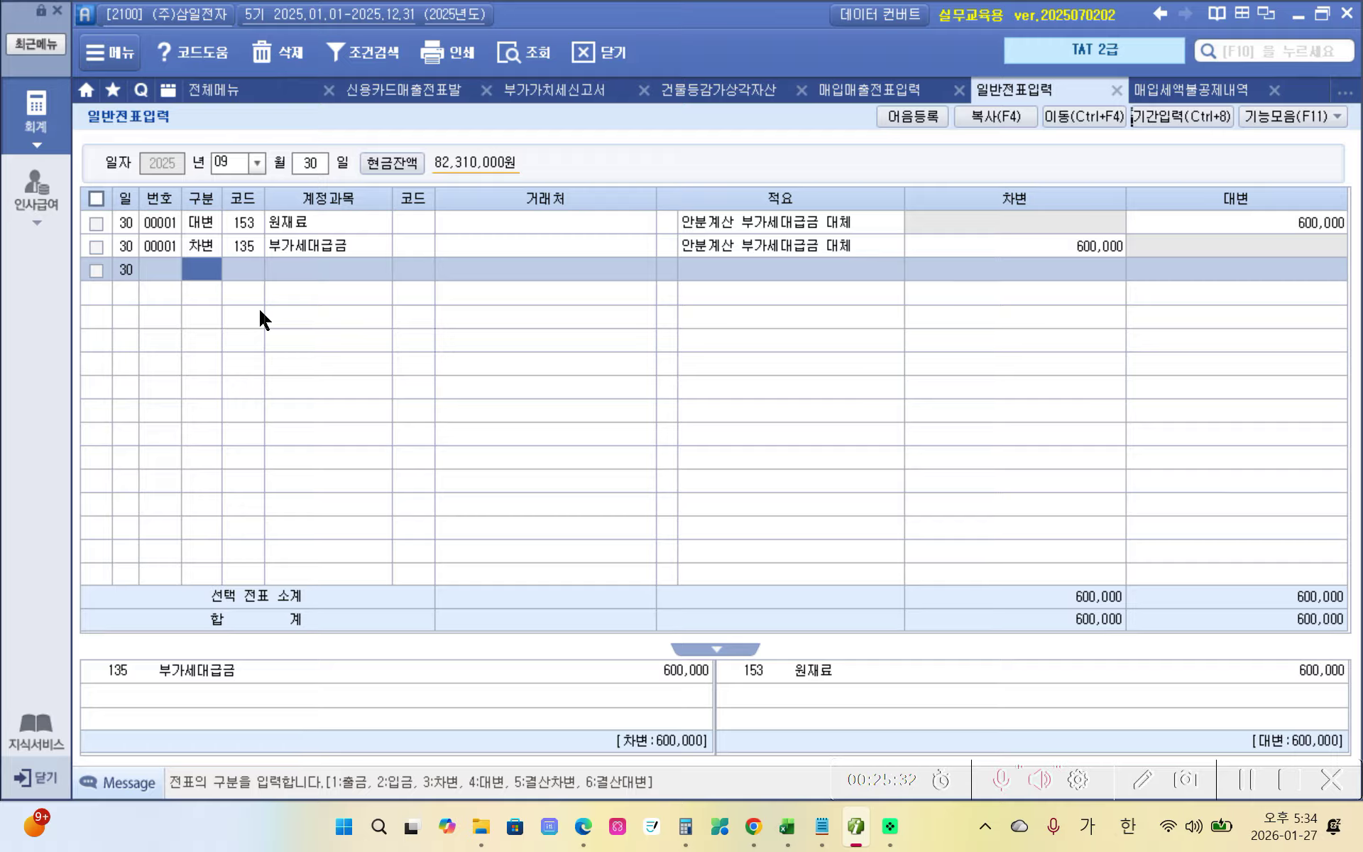
{"action": "left_click", "coordinate": [284, 245]}
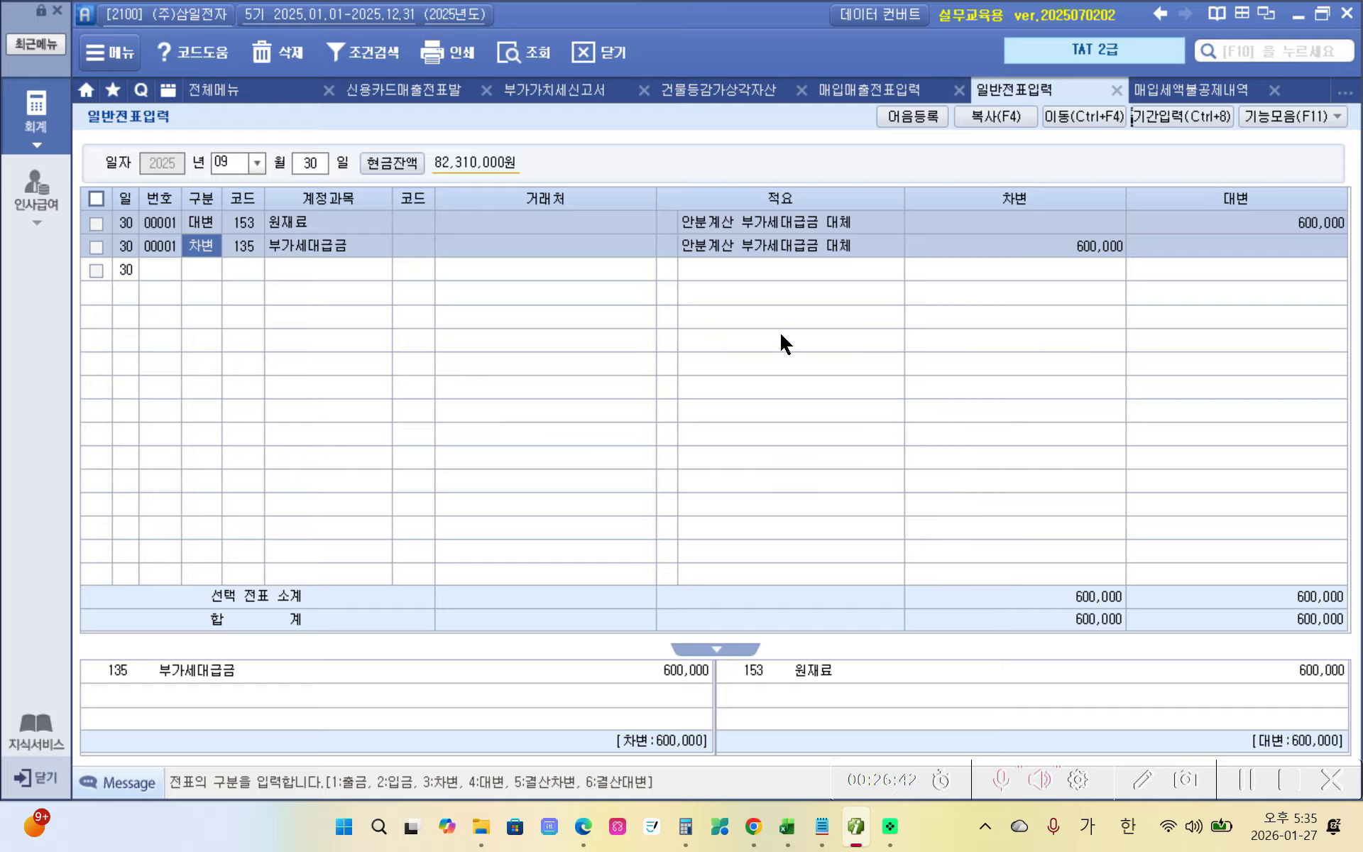
Switch to the textbook PDF in Edge and check the 매입매출전표입력 solutions for August 11 and August 12
{"action": "left_click", "coordinate": [854, 839]}
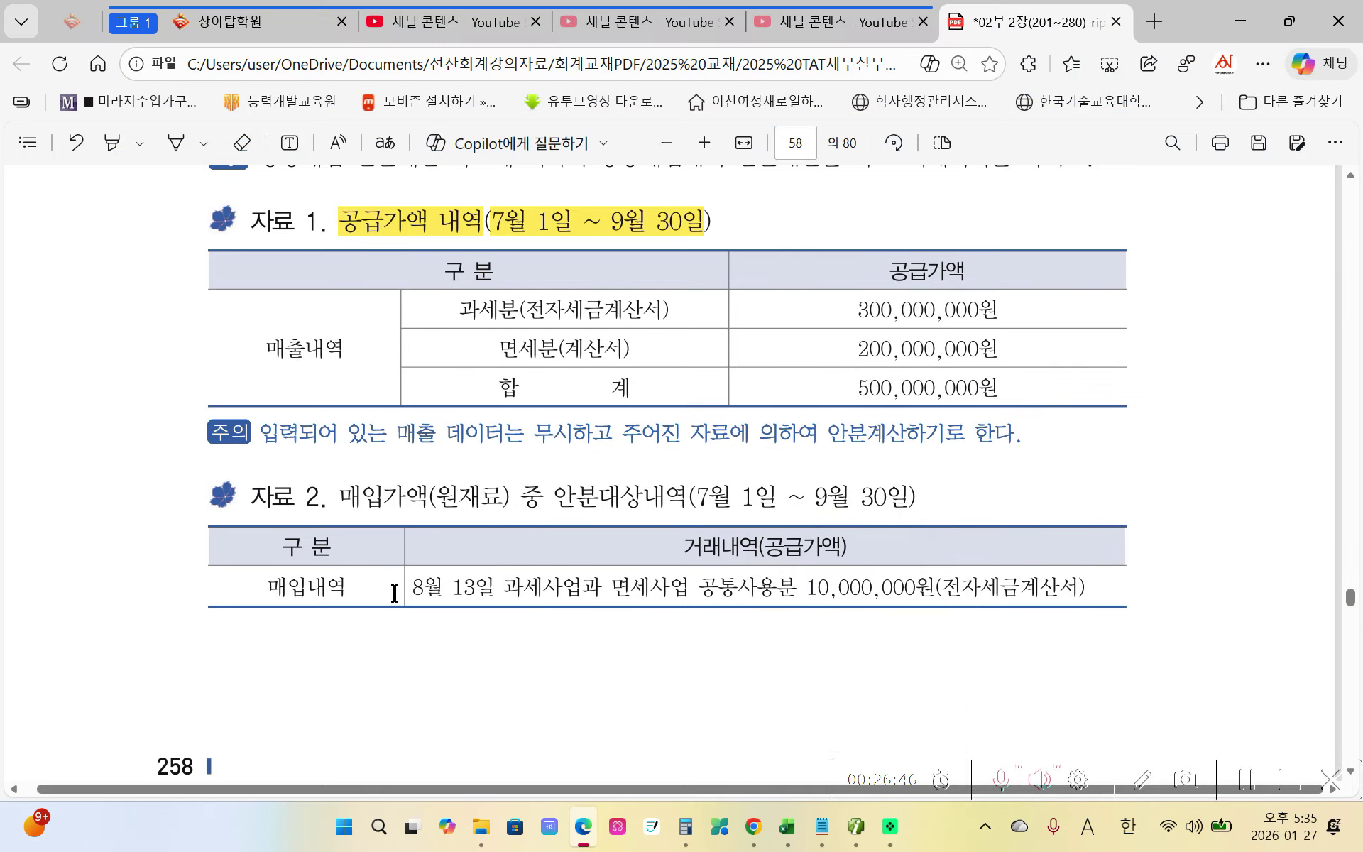
{"action": "scroll", "coordinate": [454, 611], "scroll_direction": "down", "scroll_amount": 7}
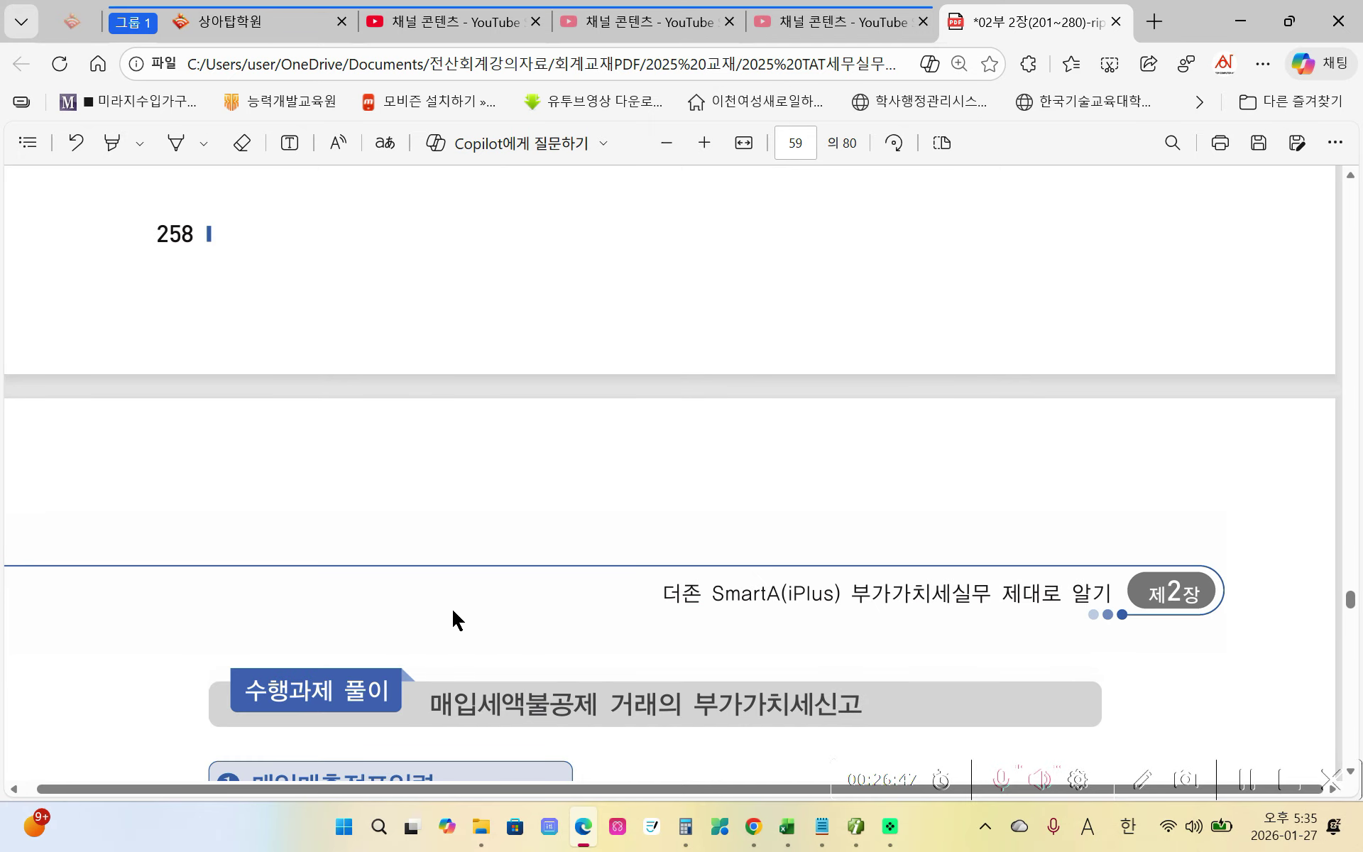
{"action": "scroll", "coordinate": [404, 611], "scroll_direction": "down", "scroll_amount": 7}
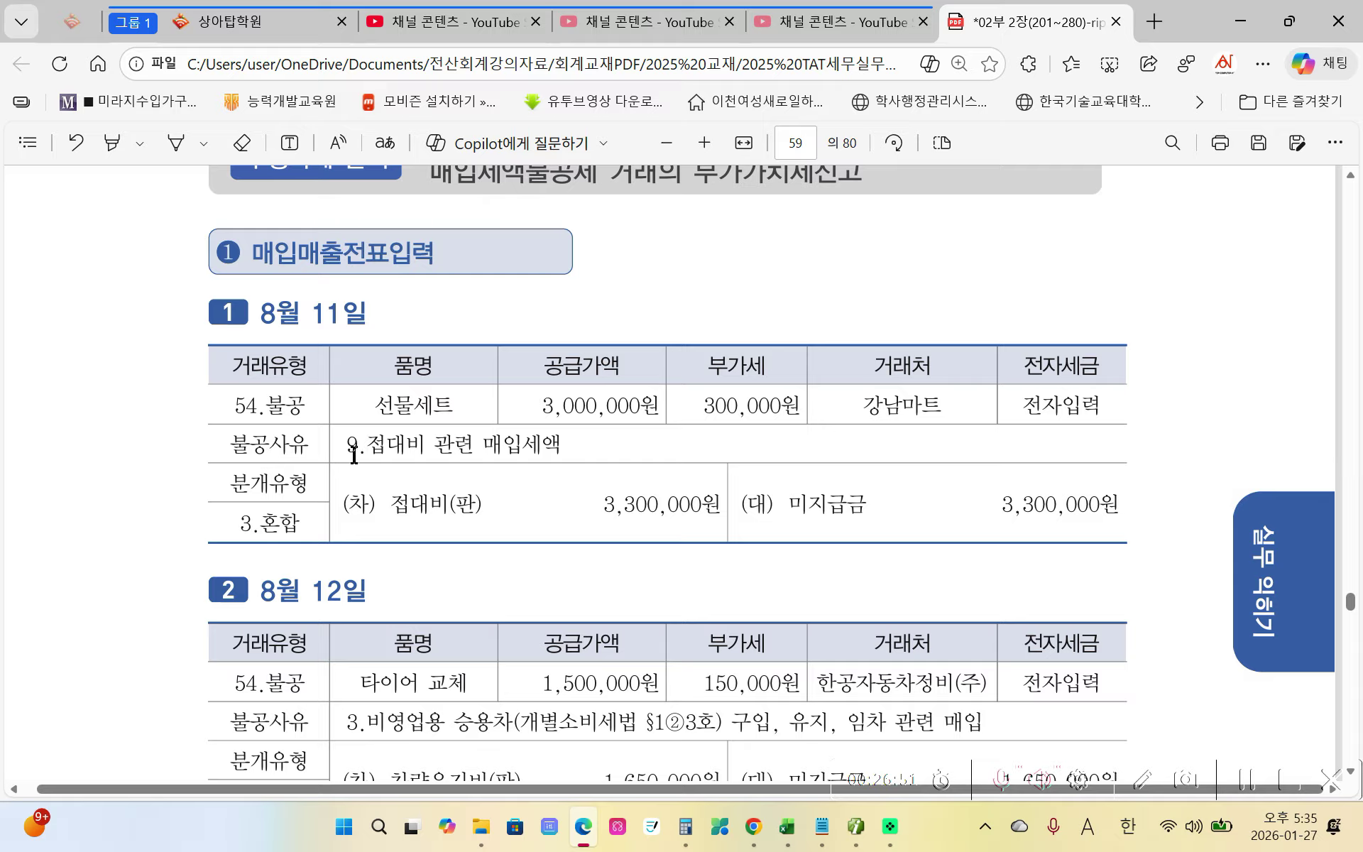
{"action": "double_click", "coordinate": [238, 408]}
{"action": "left_click", "coordinate": [374, 487]}
{"action": "left_click_drag", "start_coordinate": [409, 505], "coordinate": [455, 505]}
{"action": "scroll", "coordinate": [447, 525], "scroll_direction": "down", "scroll_amount": 3}
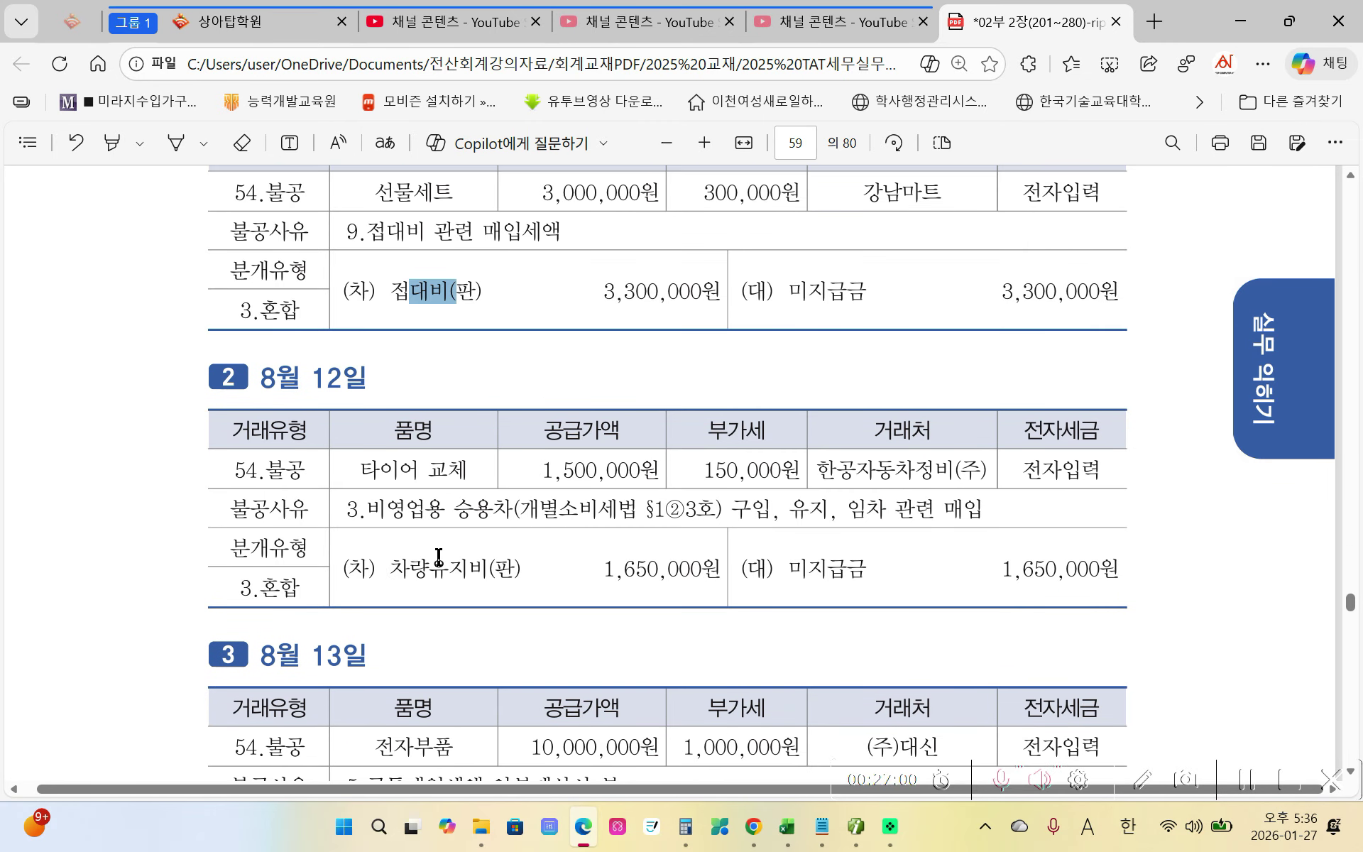
{"action": "scroll", "coordinate": [439, 557], "scroll_direction": "down", "scroll_amount": 2}
{"action": "left_click_drag", "start_coordinate": [242, 370], "coordinate": [305, 365]}
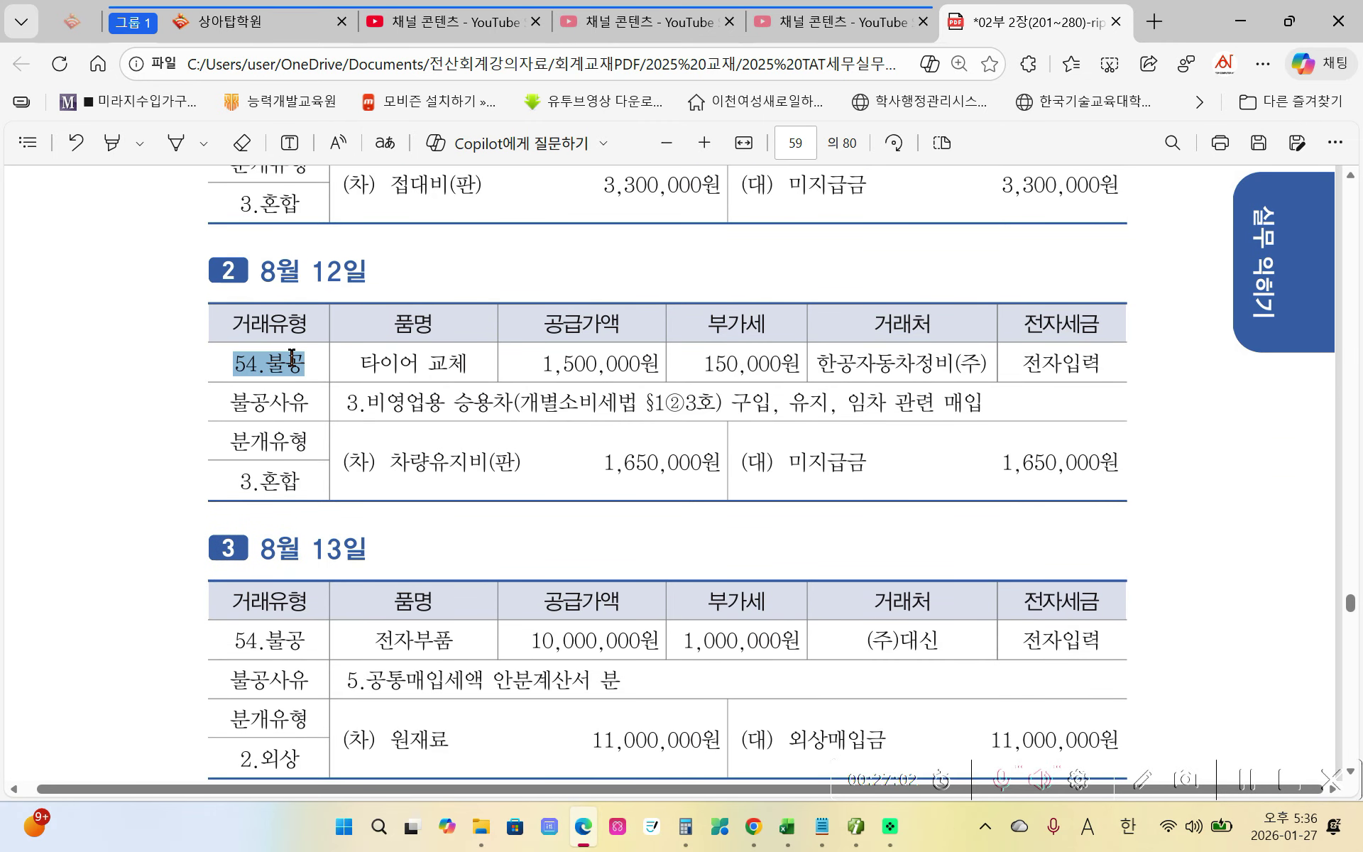
{"action": "left_click", "coordinate": [247, 472]}
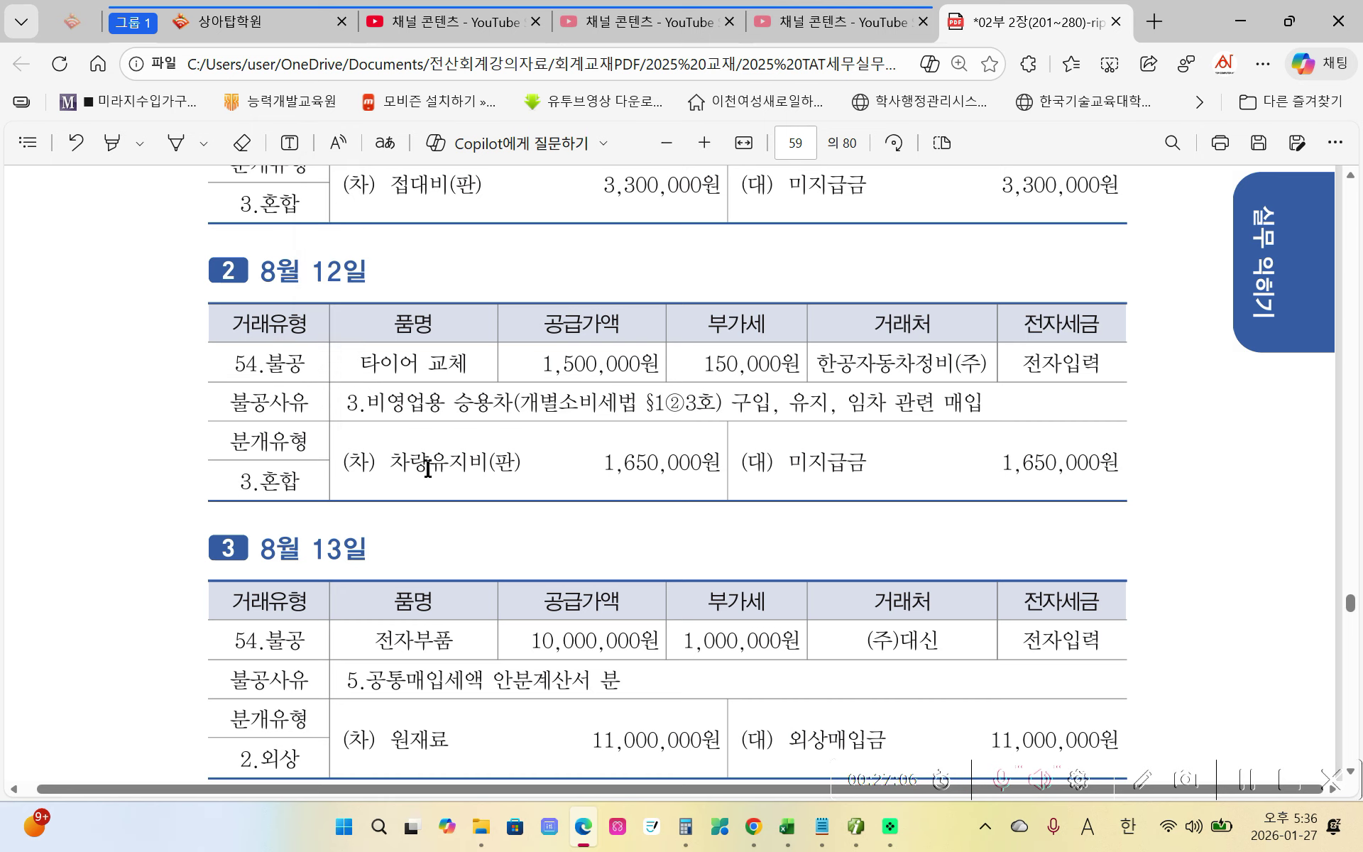
Highlight reason number 5 in yellow in the August 13 solution and check its 분개유형 2.외상
{"action": "scroll", "coordinate": [444, 534], "scroll_direction": "down", "scroll_amount": 3}
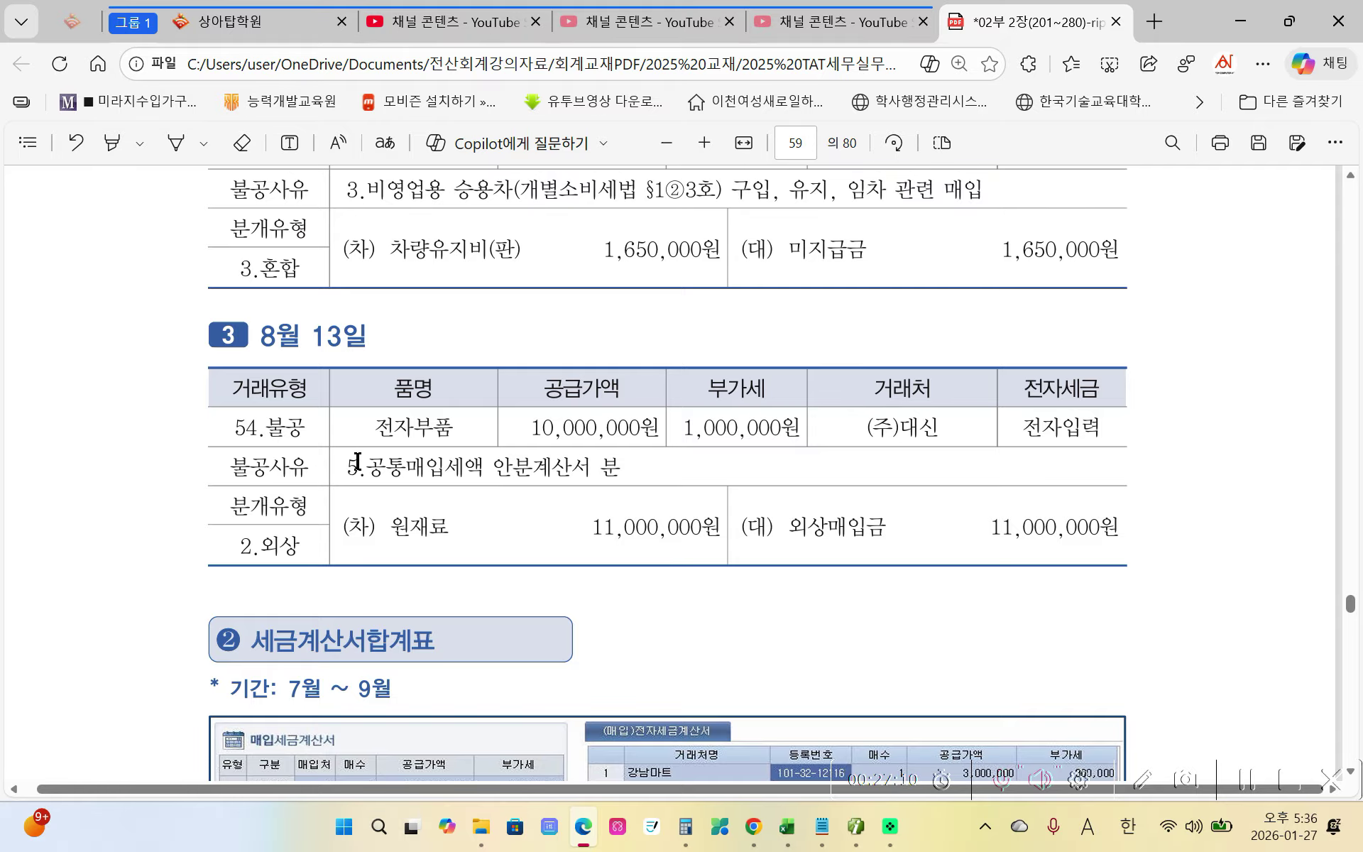
{"action": "left_click_drag", "start_coordinate": [341, 471], "coordinate": [364, 474]}
{"action": "left_click_drag", "start_coordinate": [228, 553], "coordinate": [301, 548]}
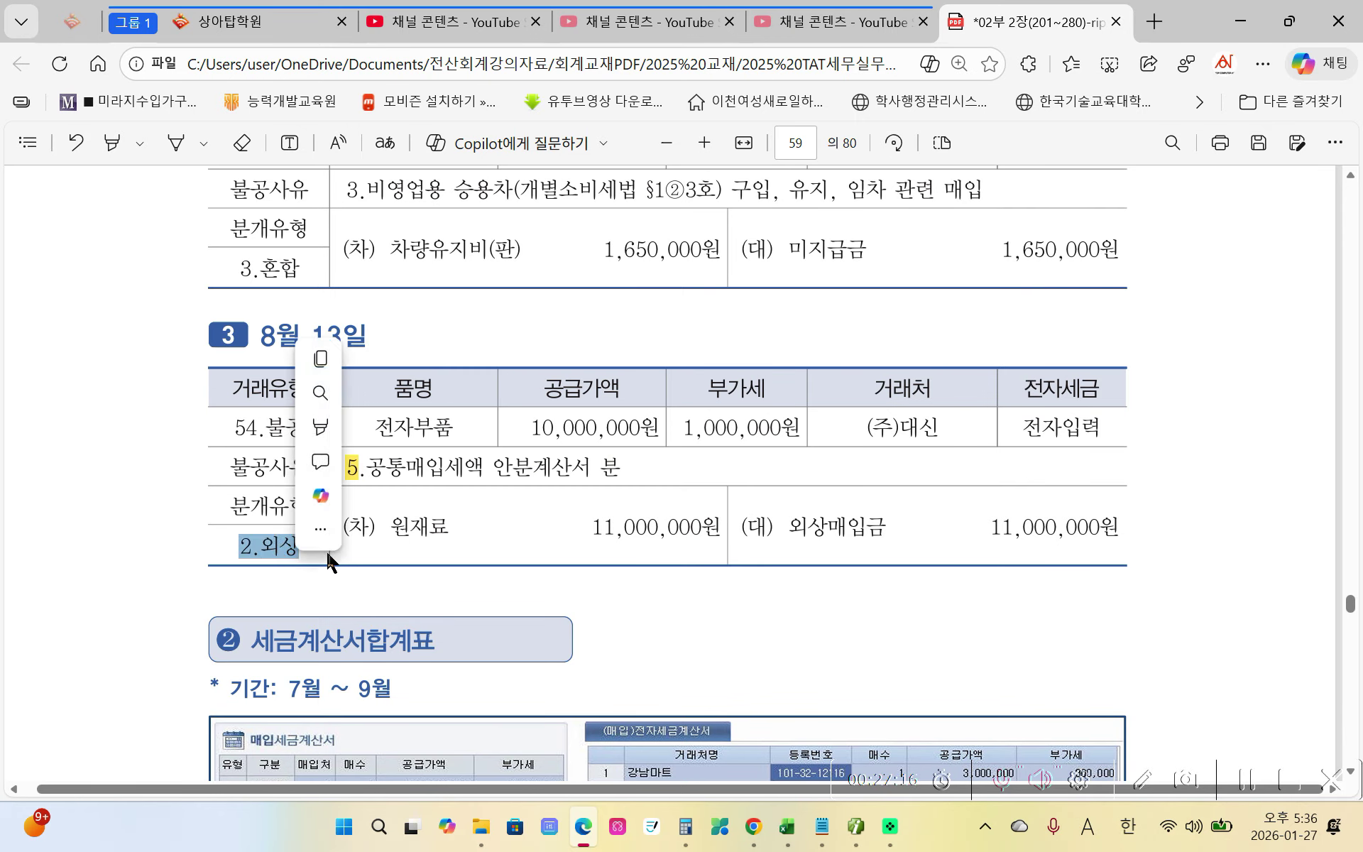
{"action": "left_click", "coordinate": [535, 525]}
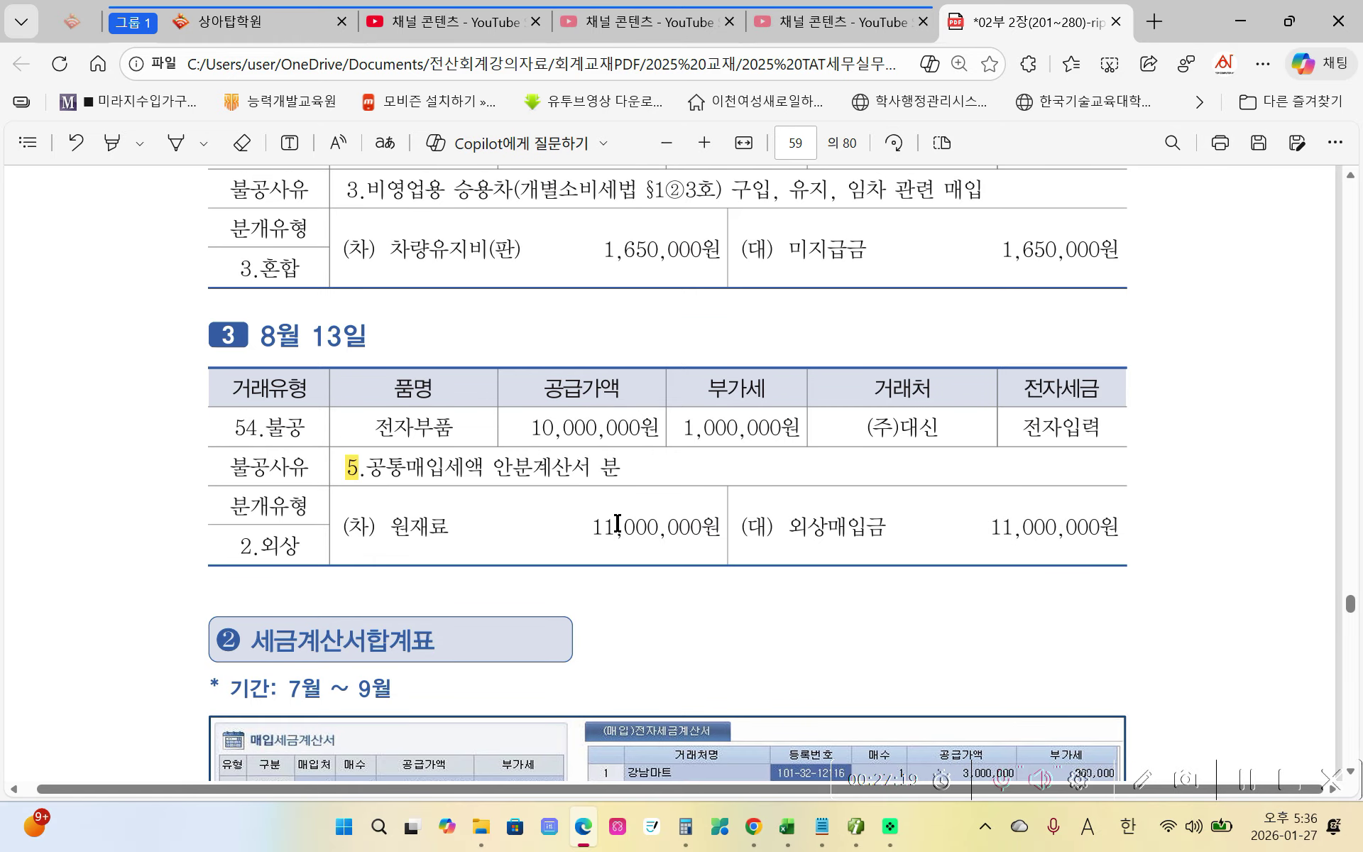
Review the textbook's 세금계산서합계표 solution for July to September
{"action": "scroll", "coordinate": [619, 525], "scroll_direction": "down", "scroll_amount": 1}
{"action": "scroll", "coordinate": [619, 526], "scroll_direction": "down", "scroll_amount": 3}
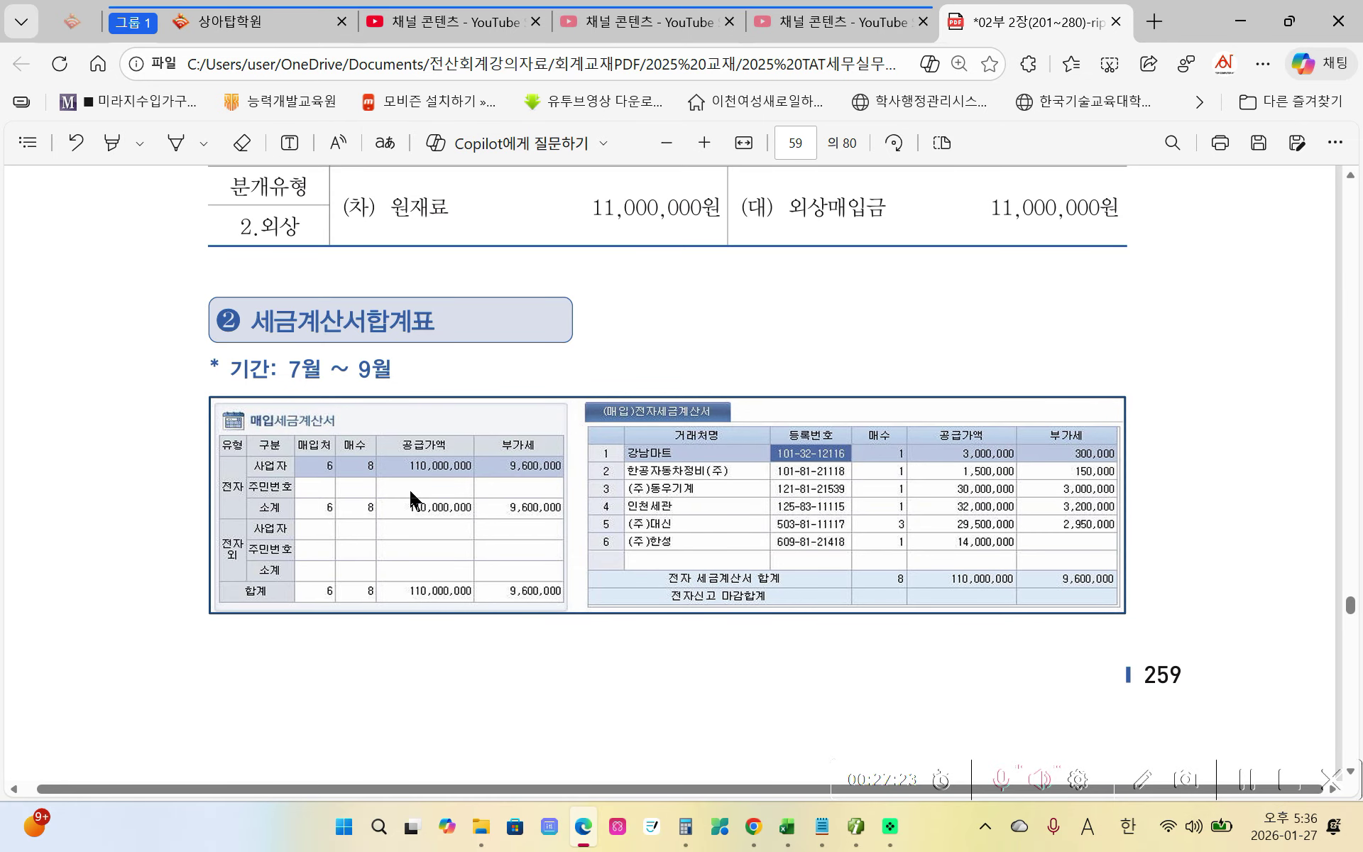
{"action": "scroll", "coordinate": [536, 558], "scroll_direction": "down", "scroll_amount": 1}
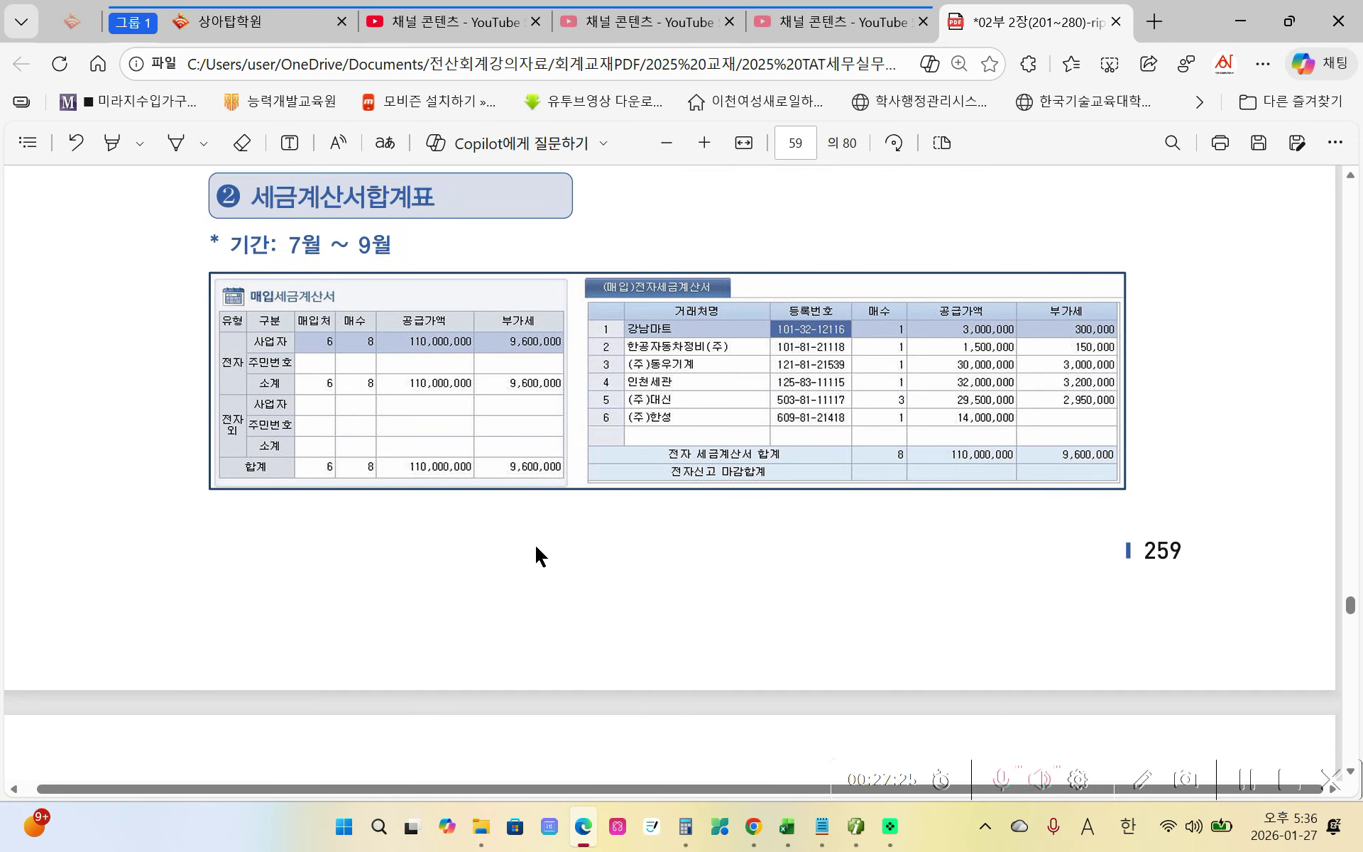
Examine the textbook's 공통매입세액 안분계산 내역 solution, following the supply amounts and formula through to the non-deductible input tax
{"action": "scroll", "coordinate": [540, 555], "scroll_direction": "down", "scroll_amount": 8}
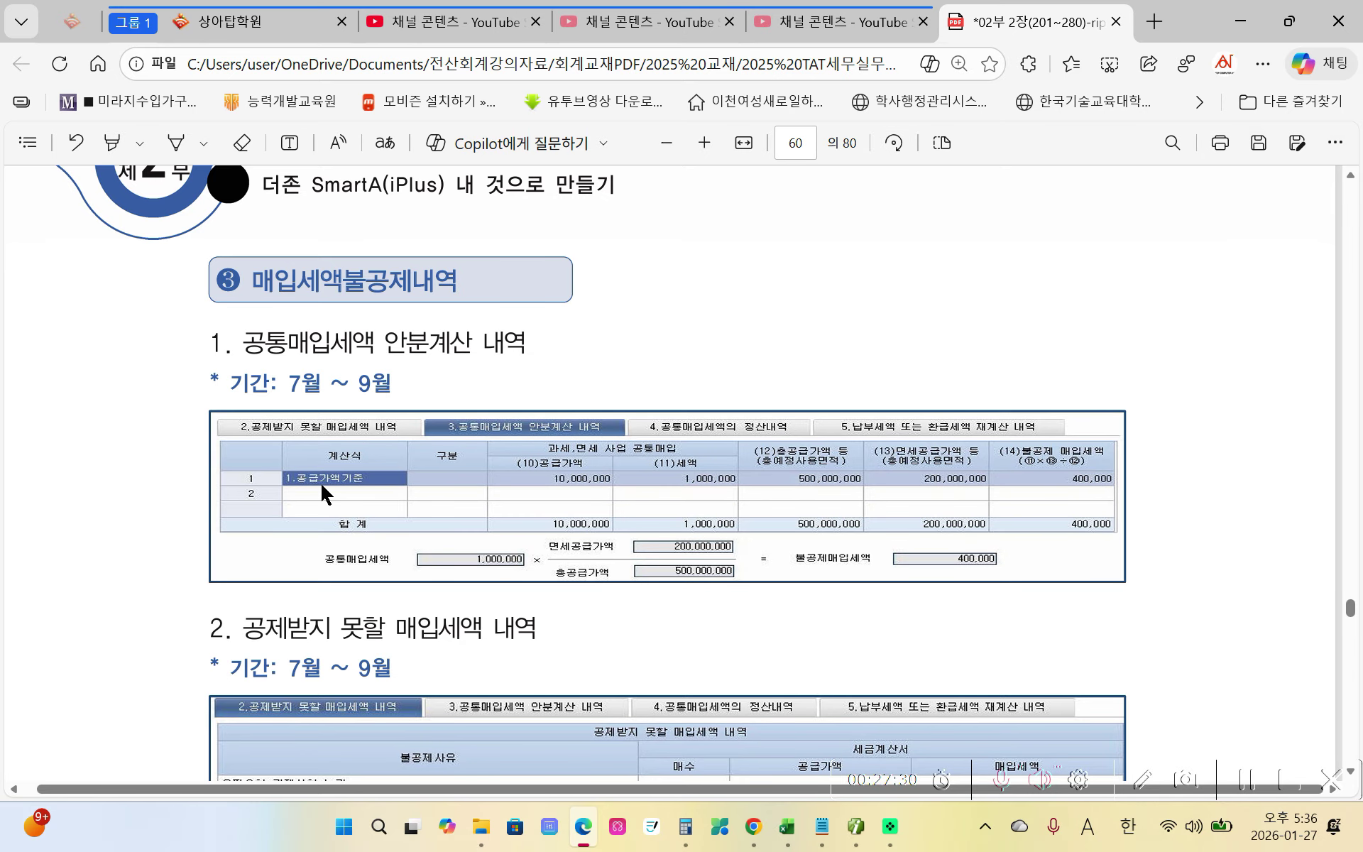
{"action": "mouse_move", "coordinate": [425, 413]}
{"action": "left_mouse_down"}
{"action": "mouse_move", "coordinate": [473, 434]}
{"action": "mouse_move", "coordinate": [636, 440]}
{"action": "left_mouse_up"}
{"action": "left_click_drag", "start_coordinate": [533, 491], "coordinate": [731, 486]}
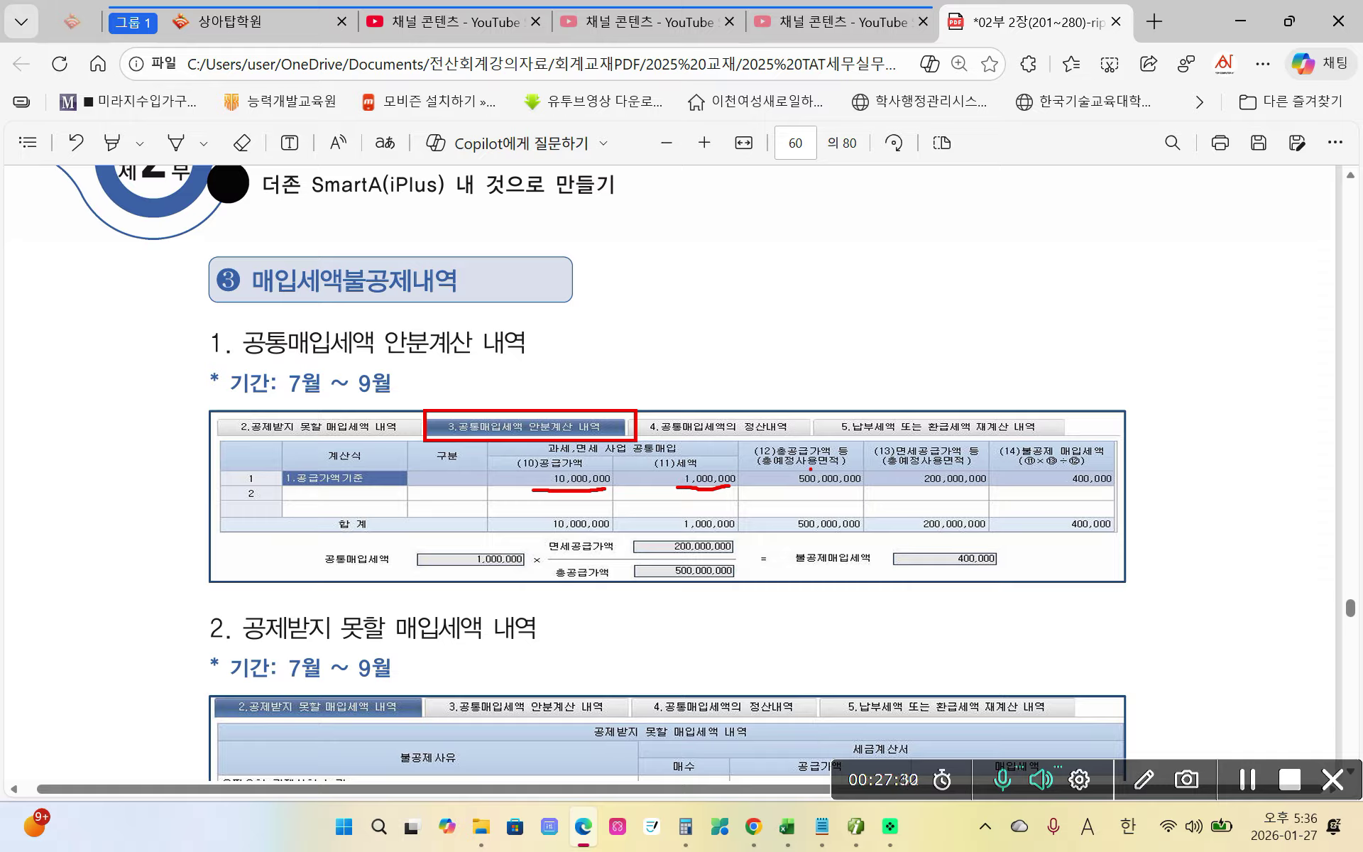
{"action": "mouse_move", "coordinate": [812, 467]}
{"action": "left_mouse_down"}
{"action": "mouse_move", "coordinate": [792, 488]}
{"action": "mouse_move", "coordinate": [865, 485]}
{"action": "mouse_move", "coordinate": [845, 465]}
{"action": "mouse_move", "coordinate": [814, 466]}
{"action": "left_mouse_up"}
{"action": "mouse_move", "coordinate": [936, 469]}
{"action": "left_mouse_down"}
{"action": "mouse_move", "coordinate": [914, 476]}
{"action": "mouse_move", "coordinate": [996, 486]}
{"action": "mouse_move", "coordinate": [940, 468]}
{"action": "left_mouse_up"}
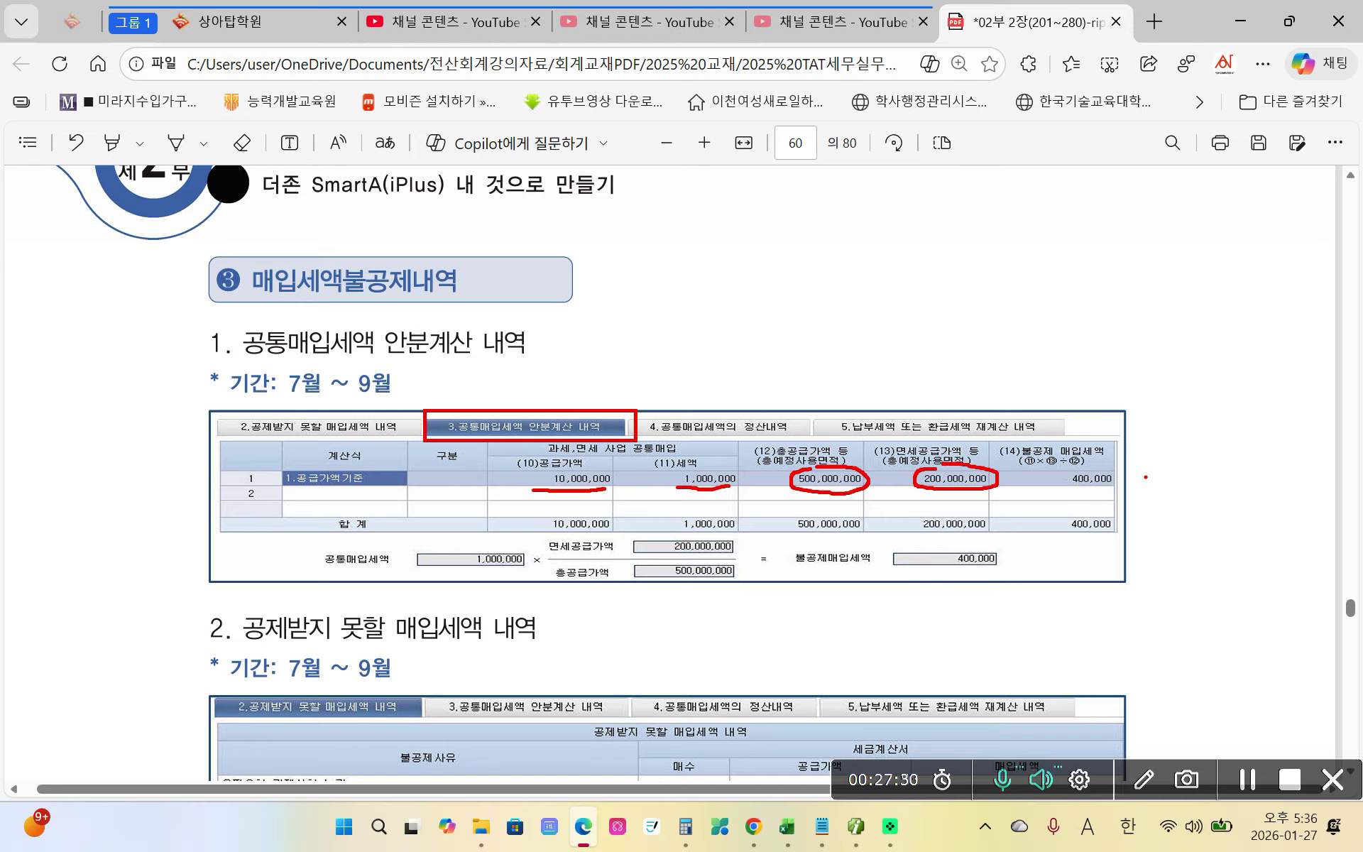
{"action": "mouse_move", "coordinate": [1124, 471]}
{"action": "left_mouse_down"}
{"action": "mouse_move", "coordinate": [1135, 482]}
{"action": "mouse_move", "coordinate": [1149, 466]}
{"action": "left_mouse_up"}
{"action": "mouse_move", "coordinate": [430, 531]}
{"action": "left_mouse_down"}
{"action": "mouse_move", "coordinate": [802, 609]}
{"action": "mouse_move", "coordinate": [976, 543]}
{"action": "mouse_move", "coordinate": [504, 553]}
{"action": "left_mouse_up"}
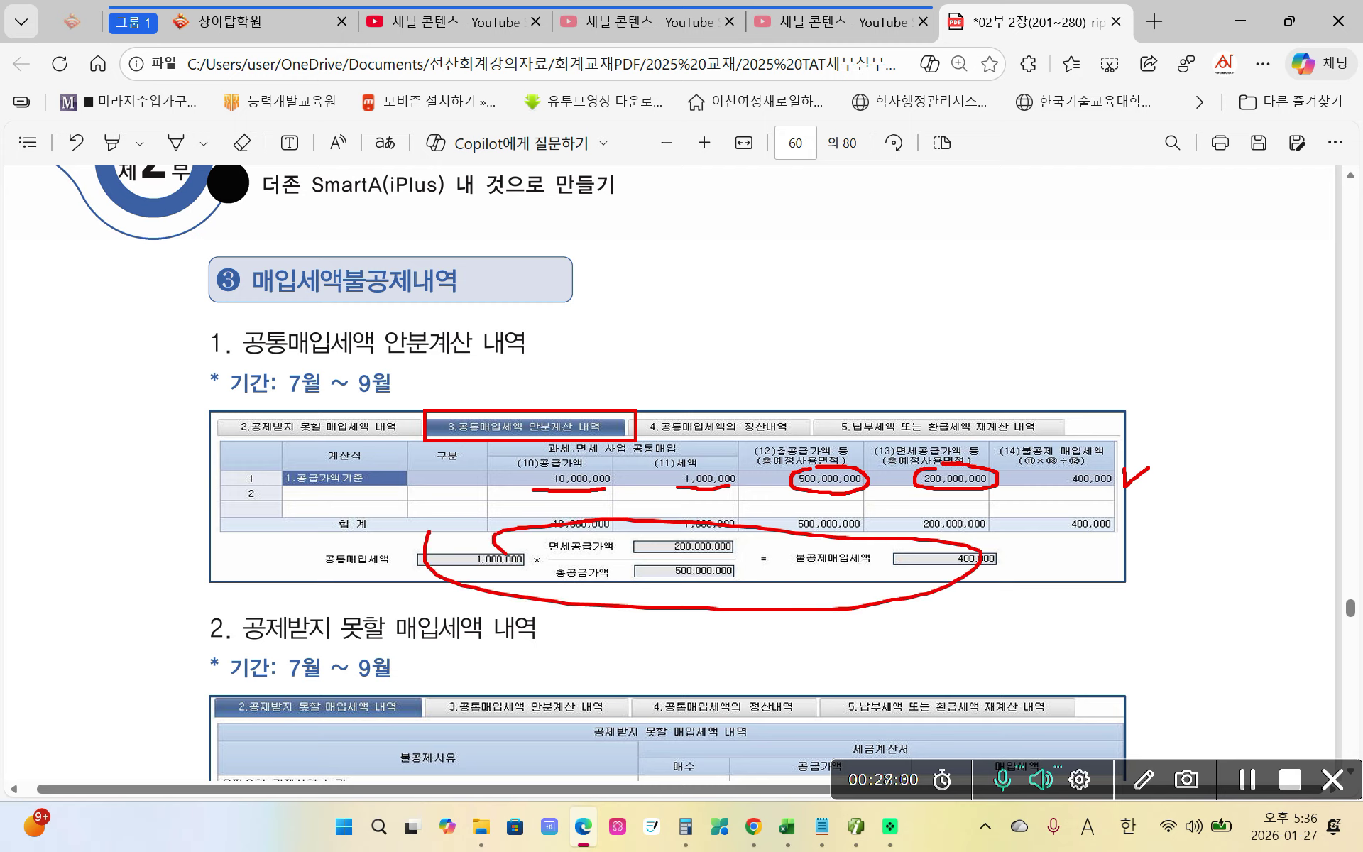
{"action": "mouse_move", "coordinate": [935, 576]}
{"action": "left_mouse_down"}
{"action": "mouse_move", "coordinate": [1041, 547]}
{"action": "mouse_move", "coordinate": [1076, 488]}
{"action": "mouse_move", "coordinate": [1079, 503]}
{"action": "left_mouse_up"}
{"action": "mouse_move", "coordinate": [529, 409]}
{"action": "left_mouse_down"}
{"action": "mouse_move", "coordinate": [527, 384]}
{"action": "mouse_move", "coordinate": [379, 412]}
{"action": "mouse_move", "coordinate": [372, 430]}
{"action": "left_mouse_up"}
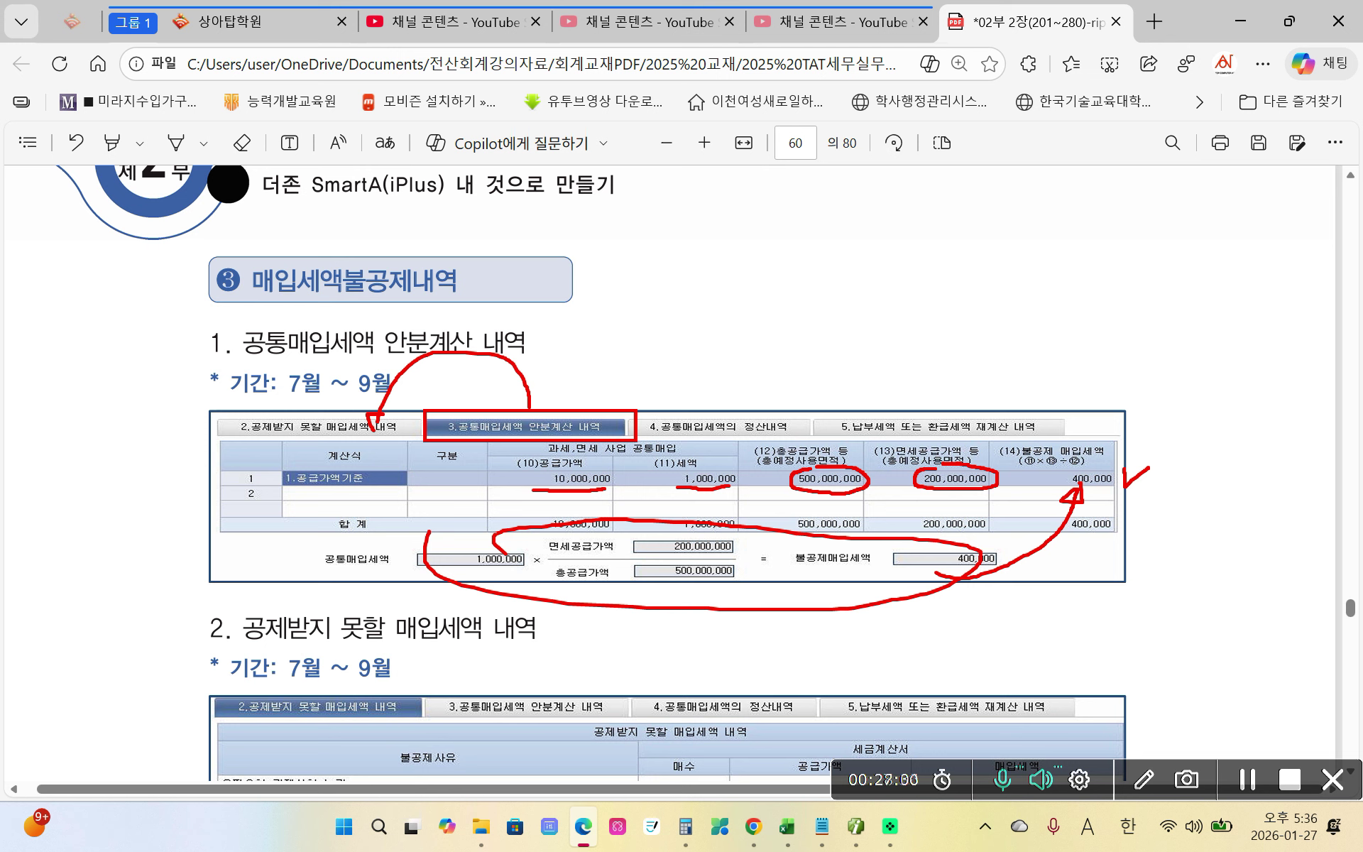
{"action": "key", "text": "Escape"}
Review the textbook's 공제받지 못할 매입세액 내역 solution and the related September 30 journal entry
{"action": "scroll", "coordinate": [407, 483], "scroll_direction": "down", "scroll_amount": 3}
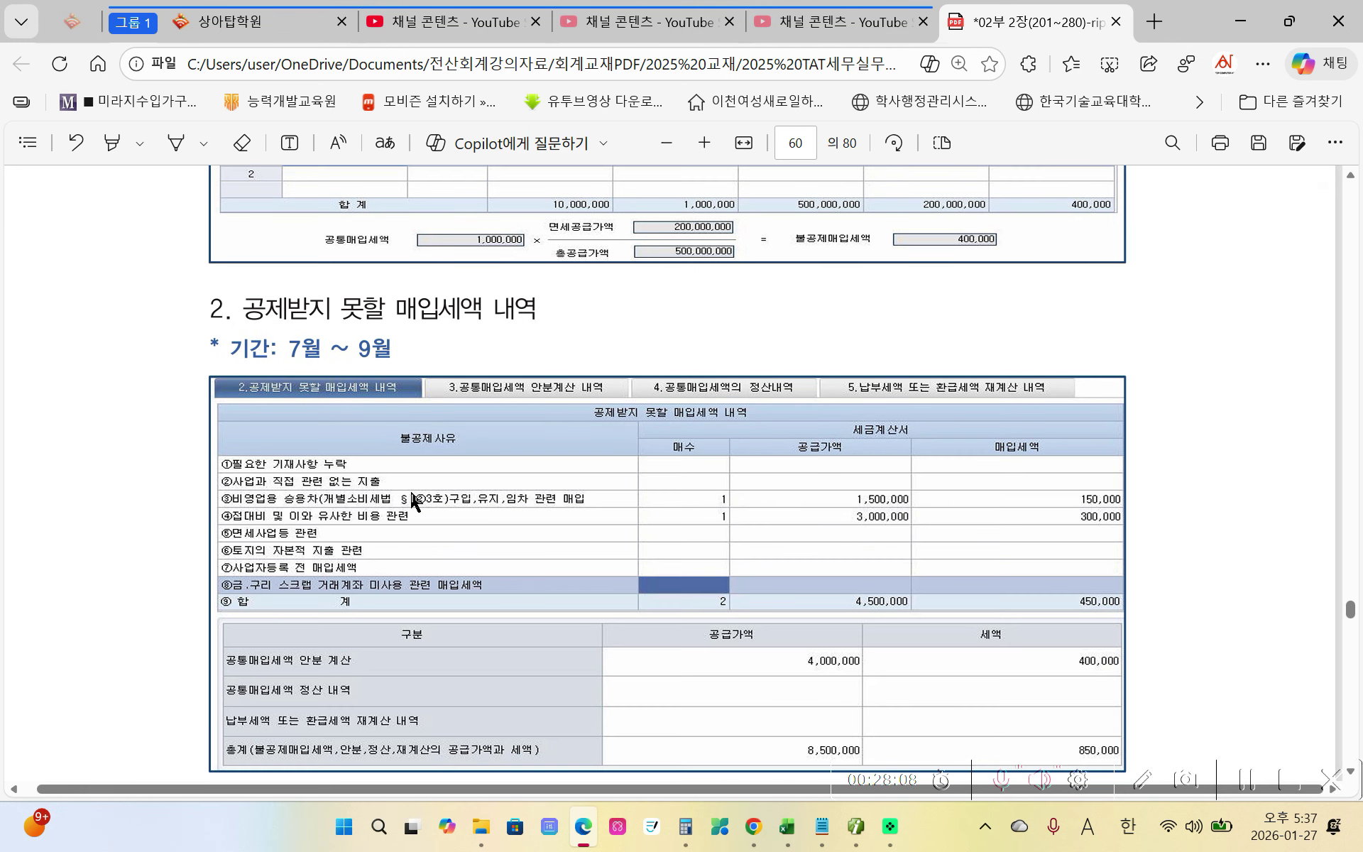
{"action": "scroll", "coordinate": [413, 501], "scroll_direction": "down", "scroll_amount": 1}
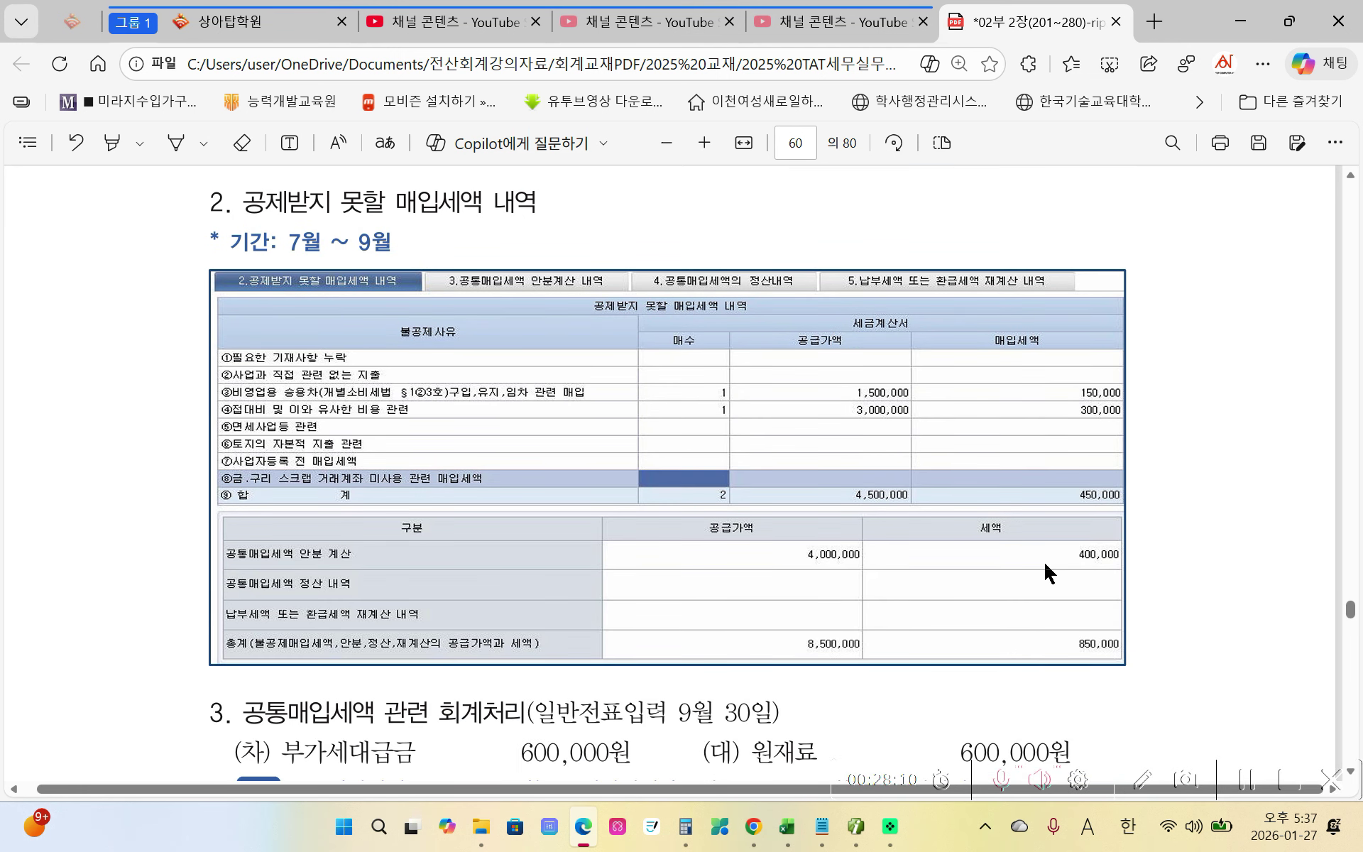
{"action": "scroll", "coordinate": [1042, 568], "scroll_direction": "down", "scroll_amount": 1}
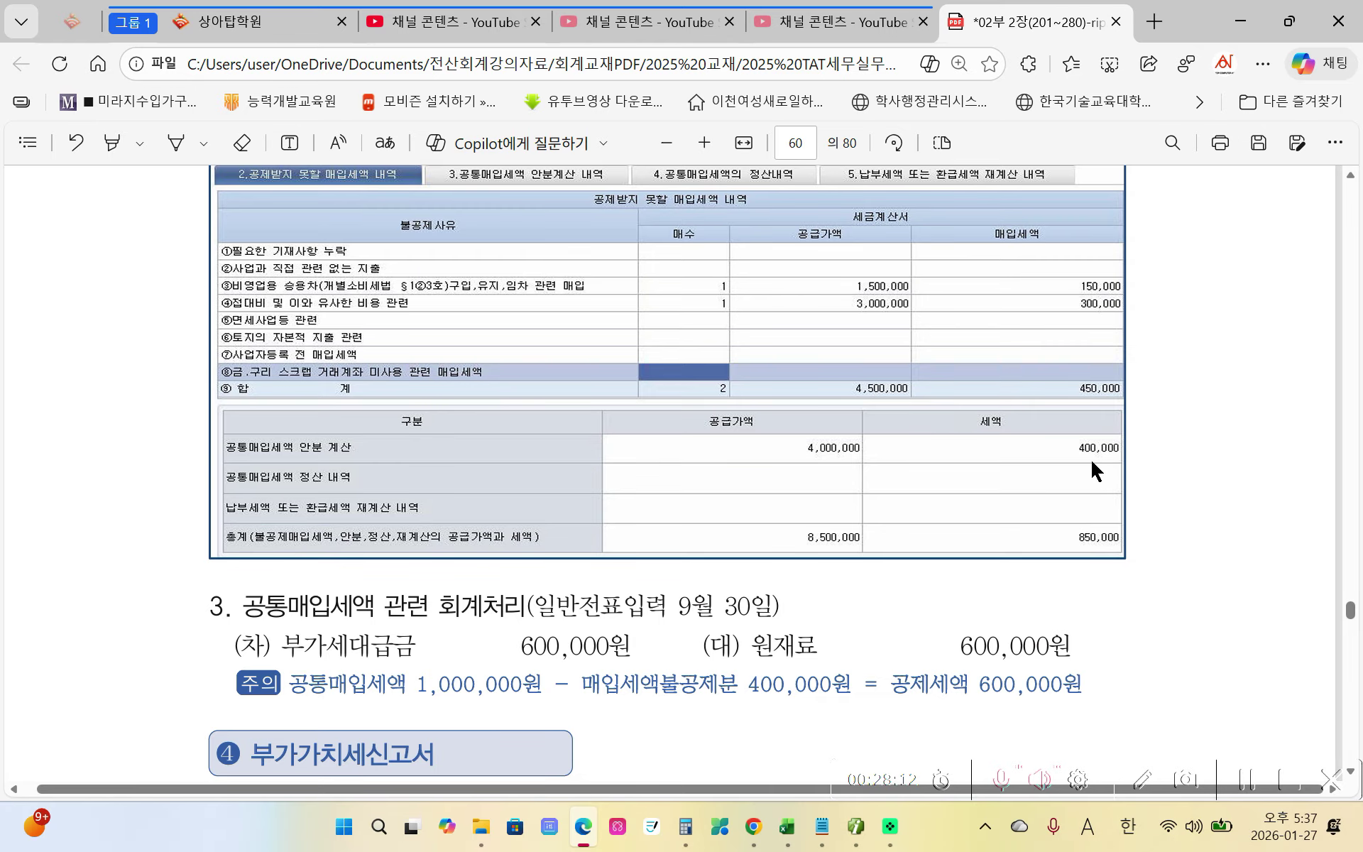
Review the September 30 journal entry in the 공통매입세액 관련 회계처리 solution, checking the 부가세대급금 debit against the 원재료 credit
{"action": "scroll", "coordinate": [1079, 456], "scroll_direction": "down", "scroll_amount": 2}
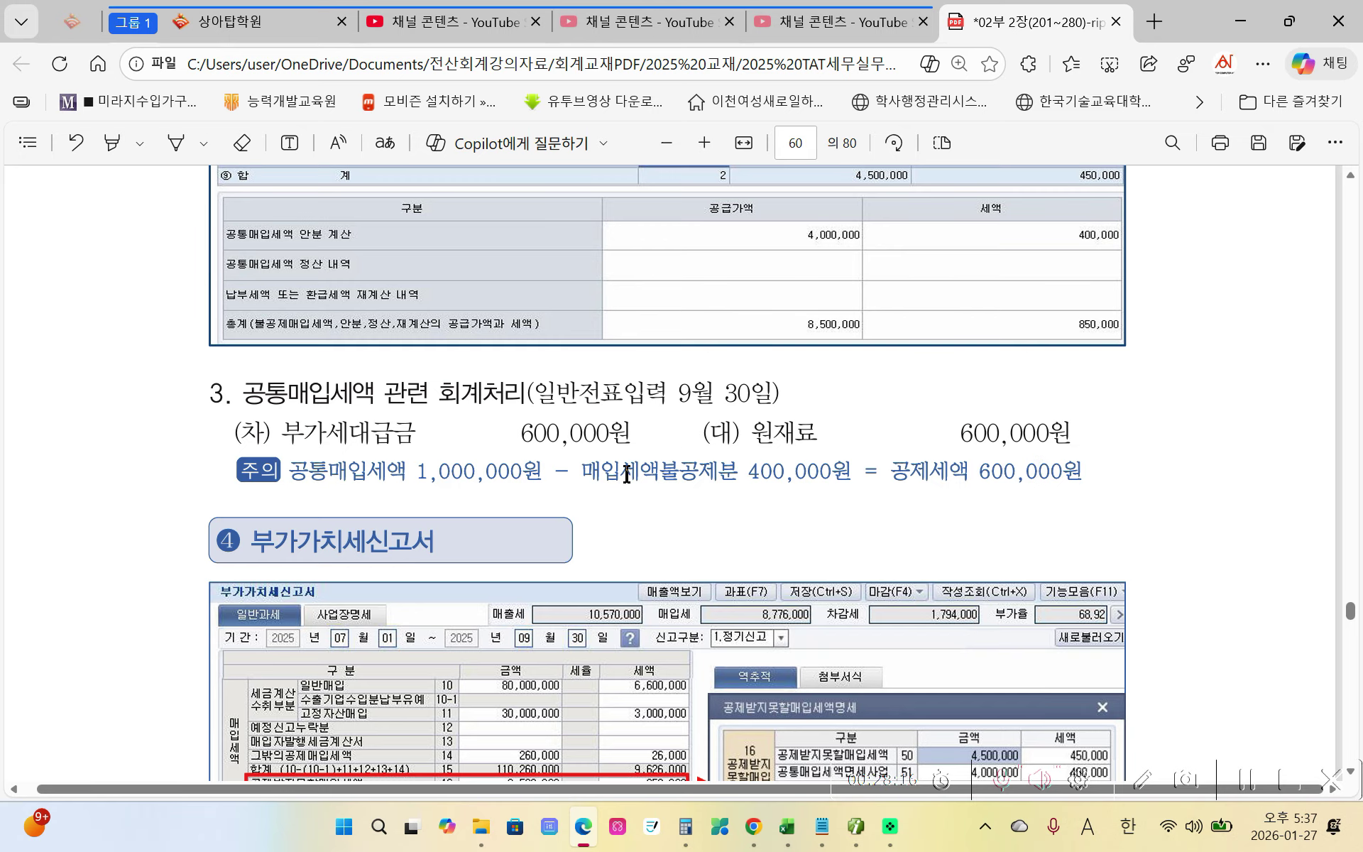
{"action": "mouse_move", "coordinate": [268, 404]}
{"action": "left_mouse_down"}
{"action": "mouse_move", "coordinate": [284, 421]}
{"action": "mouse_move", "coordinate": [629, 446]}
{"action": "left_mouse_up"}
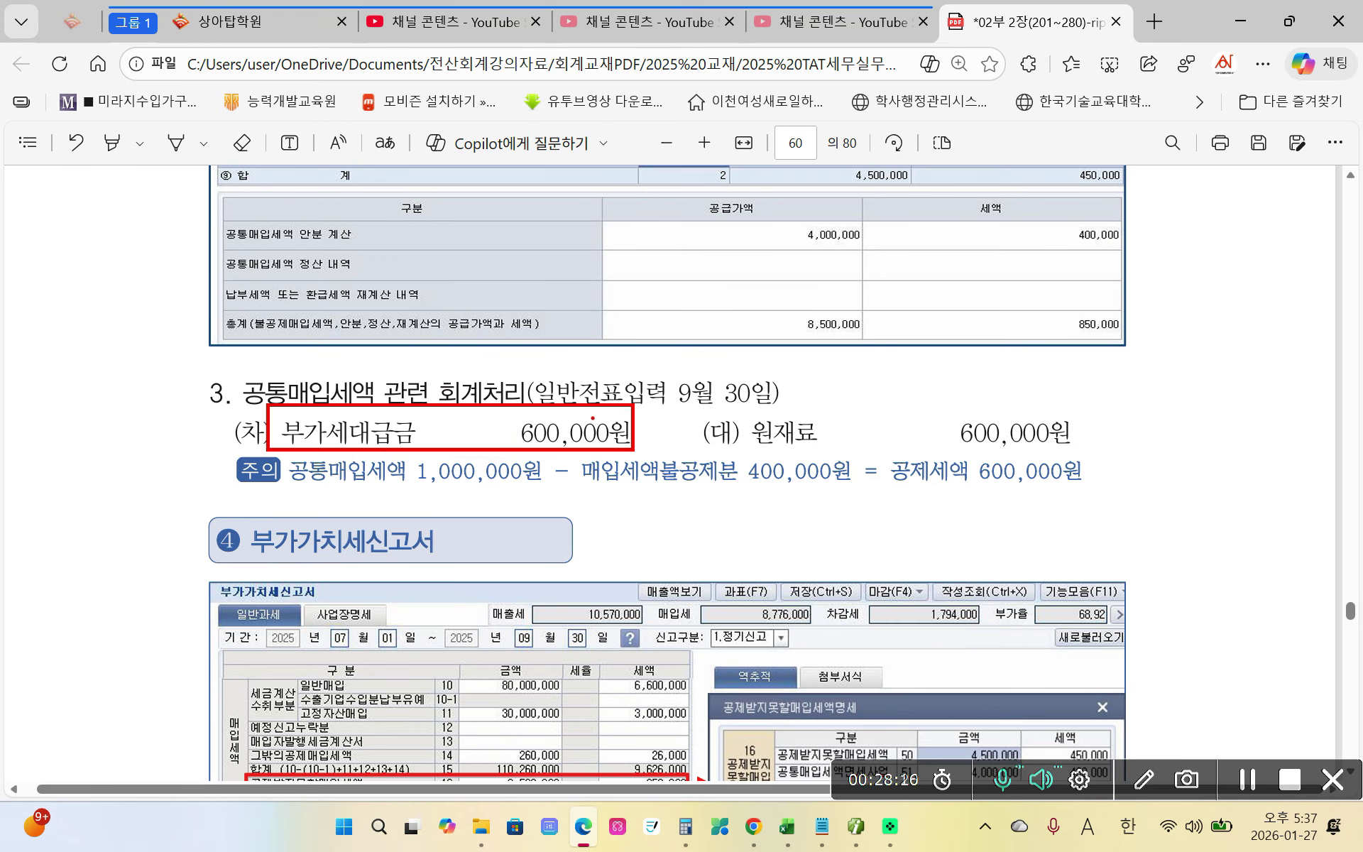
{"action": "left_click_drag", "start_coordinate": [598, 360], "coordinate": [700, 361]}
{"action": "mouse_move", "coordinate": [768, 410]}
{"action": "left_mouse_down"}
{"action": "mouse_move", "coordinate": [751, 454]}
{"action": "mouse_move", "coordinate": [1104, 469]}
{"action": "mouse_move", "coordinate": [784, 397]}
{"action": "mouse_move", "coordinate": [768, 410]}
{"action": "left_mouse_up"}
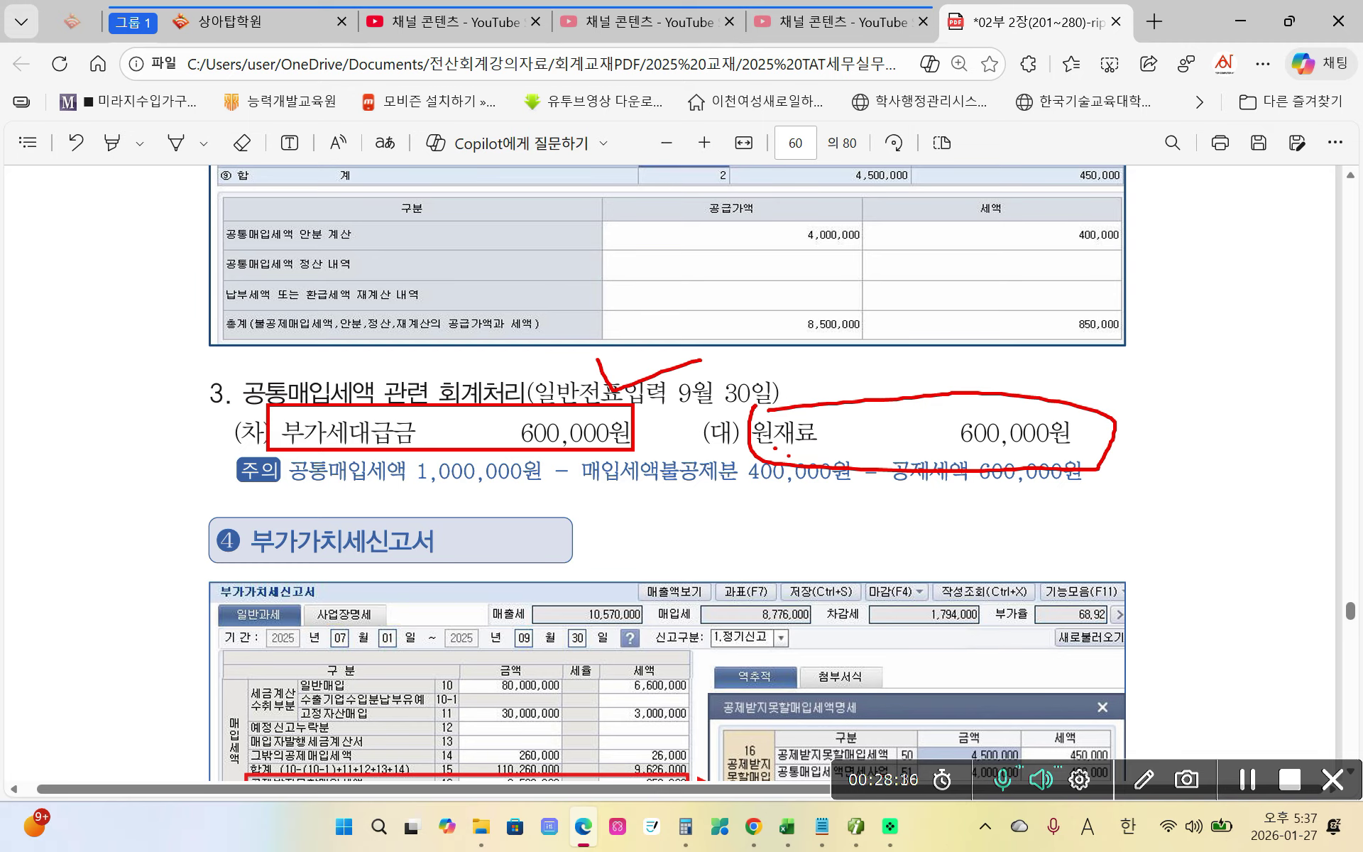
{"action": "key", "text": "Escape"}
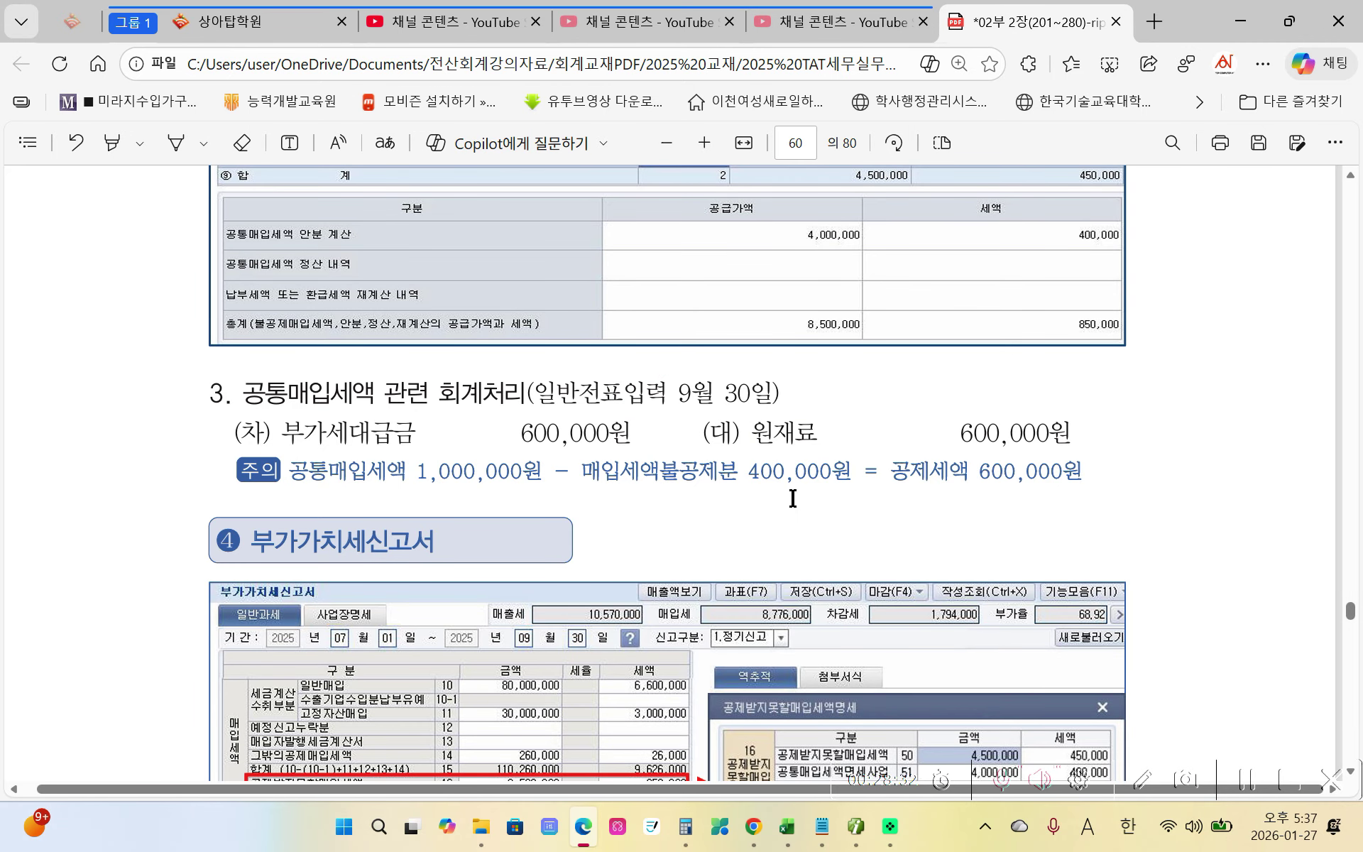
Check the 공제받지못할매입세액 row in the textbook's 부가가치세신고서 solution for July to September
{"action": "scroll", "coordinate": [792, 499], "scroll_direction": "down", "scroll_amount": 3}
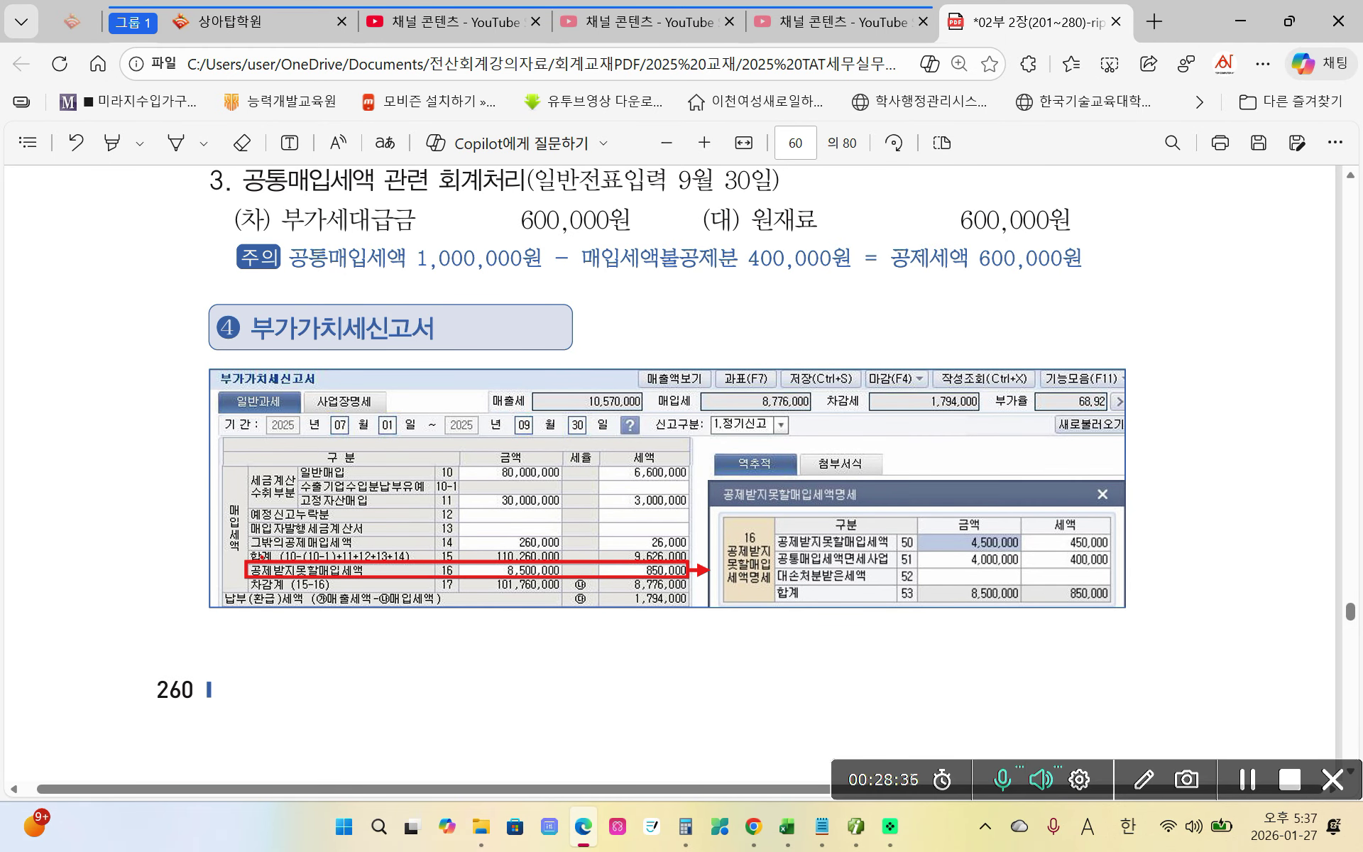
{"action": "mouse_move", "coordinate": [261, 557]}
{"action": "left_mouse_down"}
{"action": "mouse_move", "coordinate": [490, 589]}
{"action": "mouse_move", "coordinate": [699, 582]}
{"action": "left_mouse_up"}
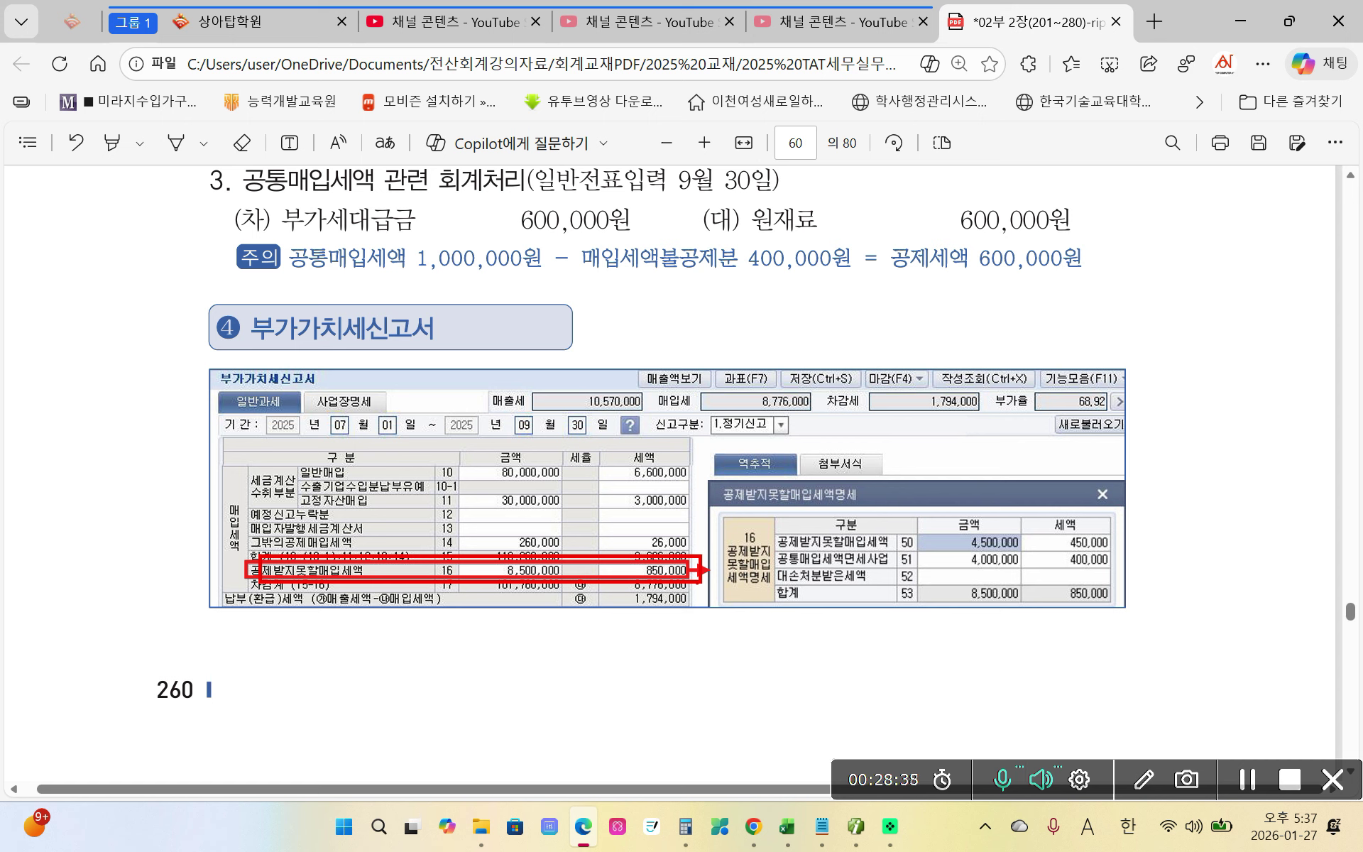
{"action": "key", "text": "Escape"}
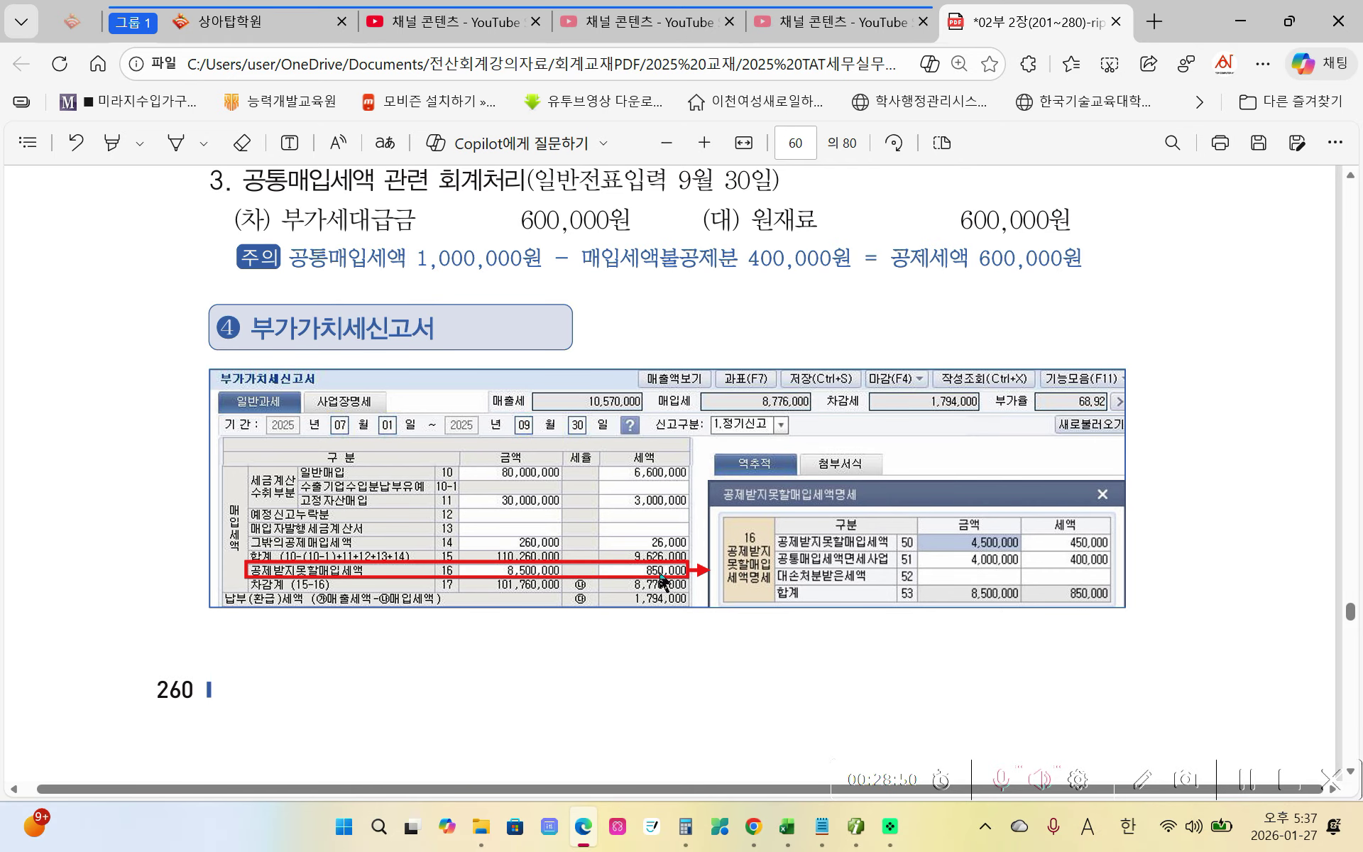
Highlight the 수행 tip heading "공통매입세액 회계처리 방법!" in yellow
{"action": "scroll", "coordinate": [654, 562], "scroll_direction": "down", "scroll_amount": 10}
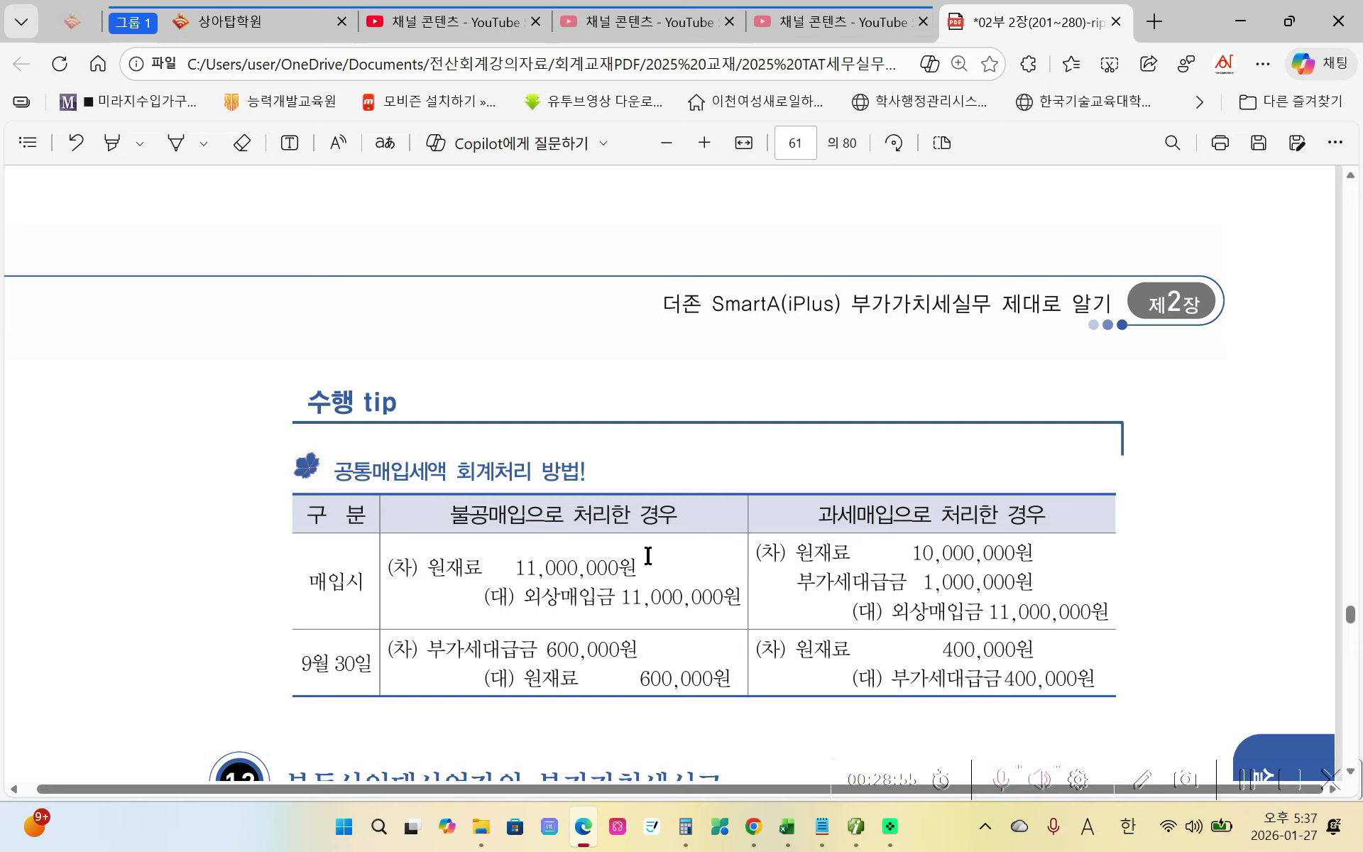
{"action": "left_click_drag", "start_coordinate": [335, 470], "coordinate": [587, 483]}
{"action": "mouse_move", "coordinate": [710, 367]}
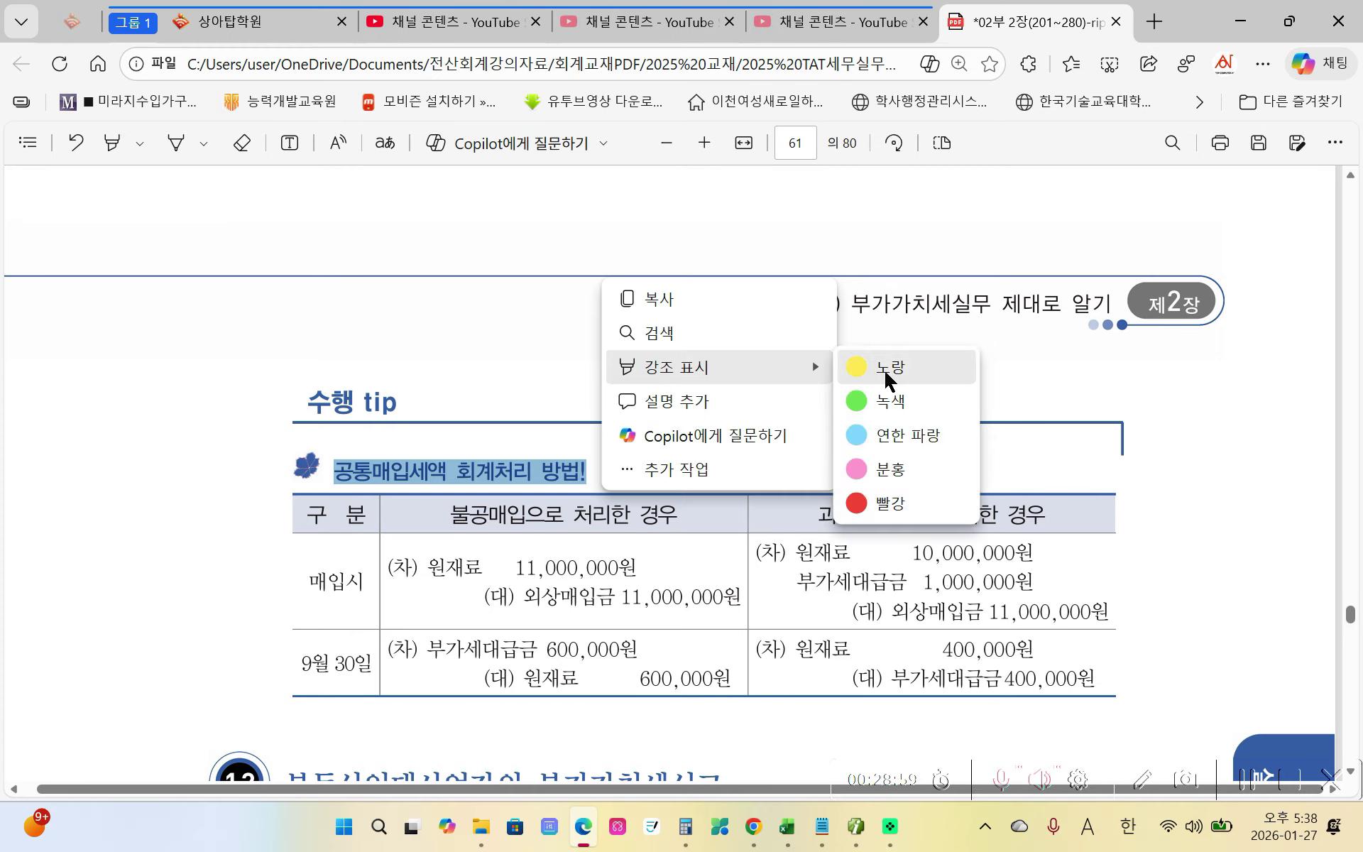
{"action": "left_click", "coordinate": [887, 376]}
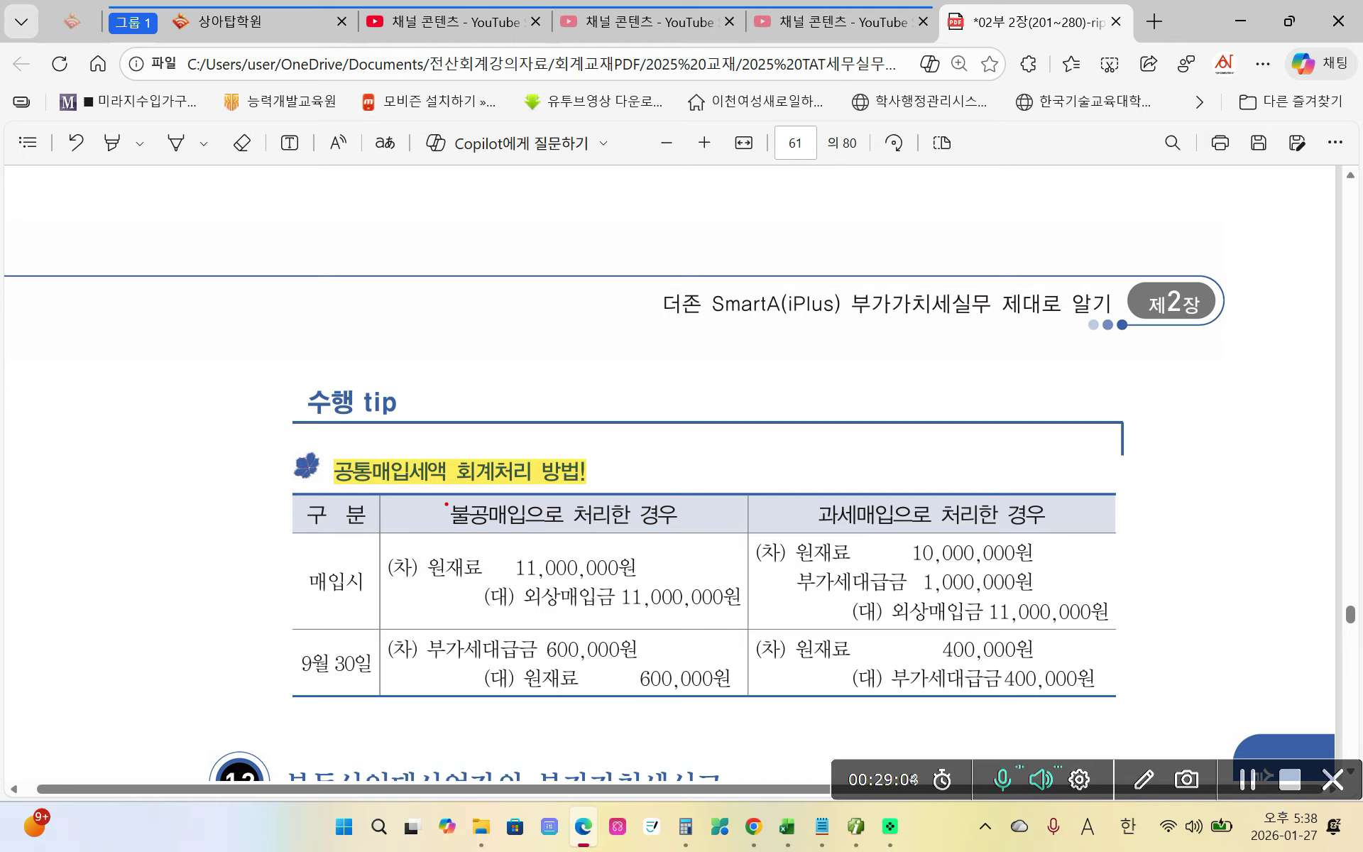
Compare the 불공매입 and 과세매입 headings in the 수행 tip table, and follow the 불공매입 entries at purchase and on September 30
{"action": "left_click_drag", "start_coordinate": [447, 500], "coordinate": [525, 529]}
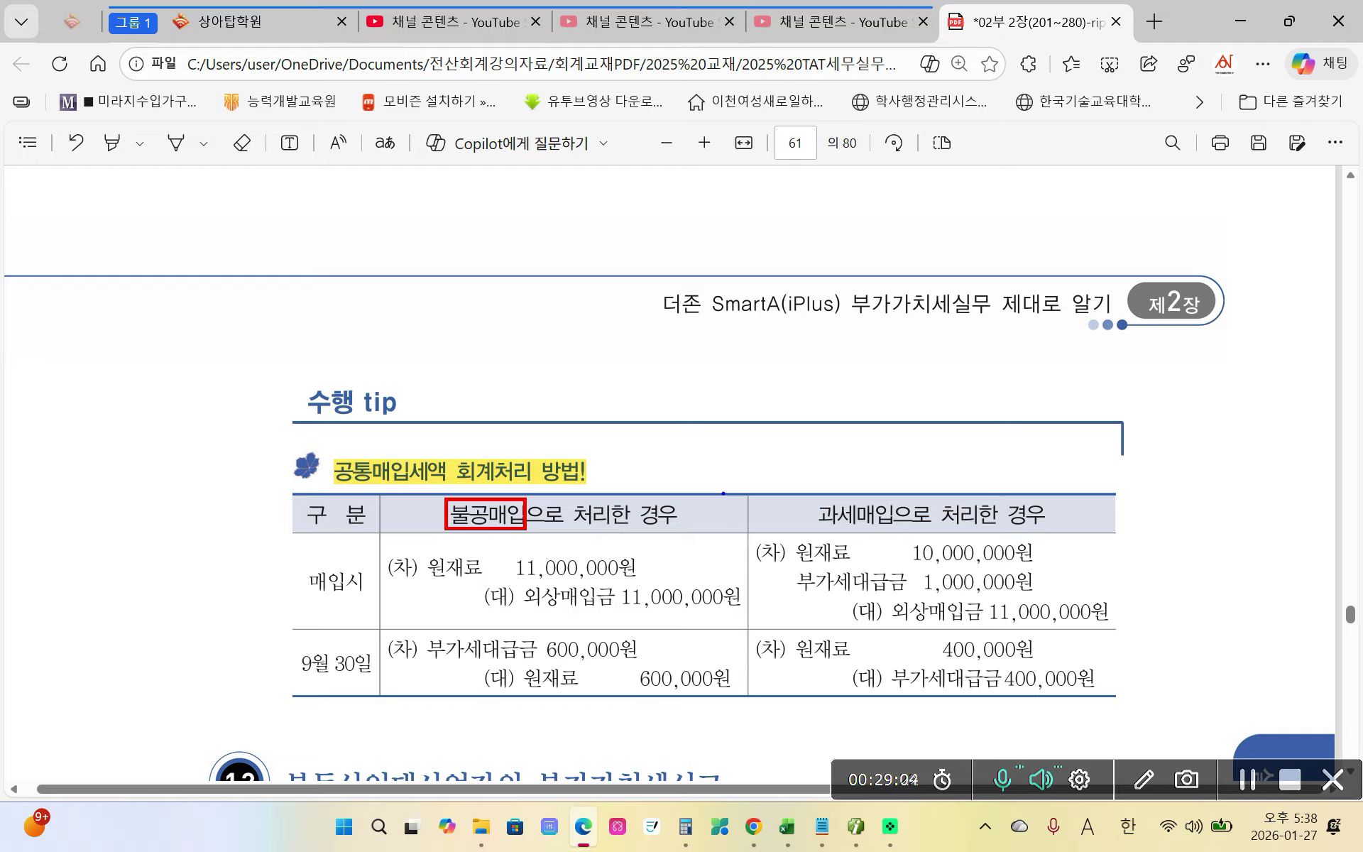
{"action": "left_click_drag", "start_coordinate": [808, 501], "coordinate": [895, 528]}
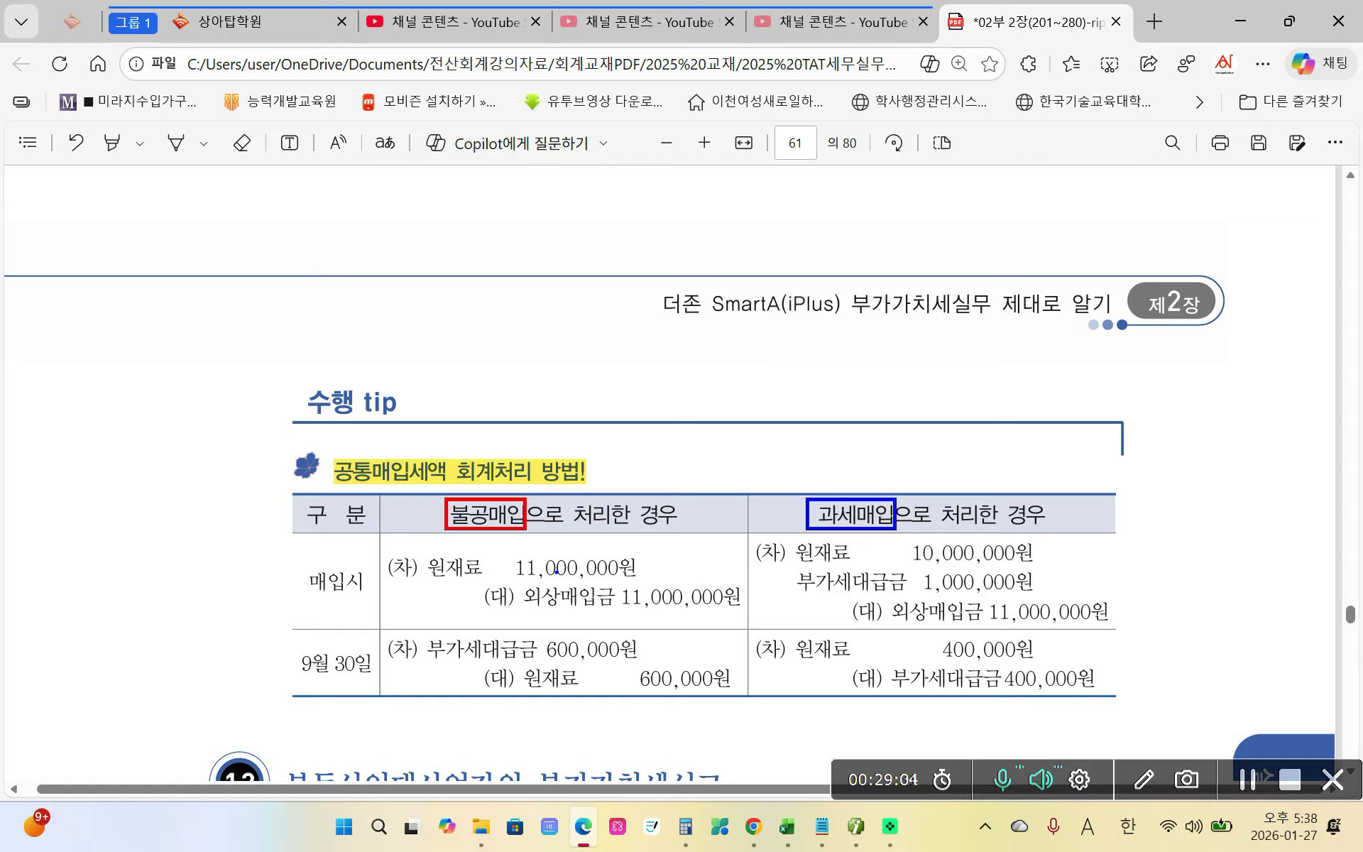
{"action": "mouse_move", "coordinate": [387, 495]}
{"action": "left_mouse_down"}
{"action": "mouse_move", "coordinate": [398, 507]}
{"action": "mouse_move", "coordinate": [418, 488]}
{"action": "left_mouse_up"}
{"action": "mouse_move", "coordinate": [770, 497]}
{"action": "left_mouse_down"}
{"action": "mouse_move", "coordinate": [775, 513]}
{"action": "mouse_move", "coordinate": [808, 488]}
{"action": "left_mouse_up"}
{"action": "left_click_drag", "start_coordinate": [462, 579], "coordinate": [637, 568]}
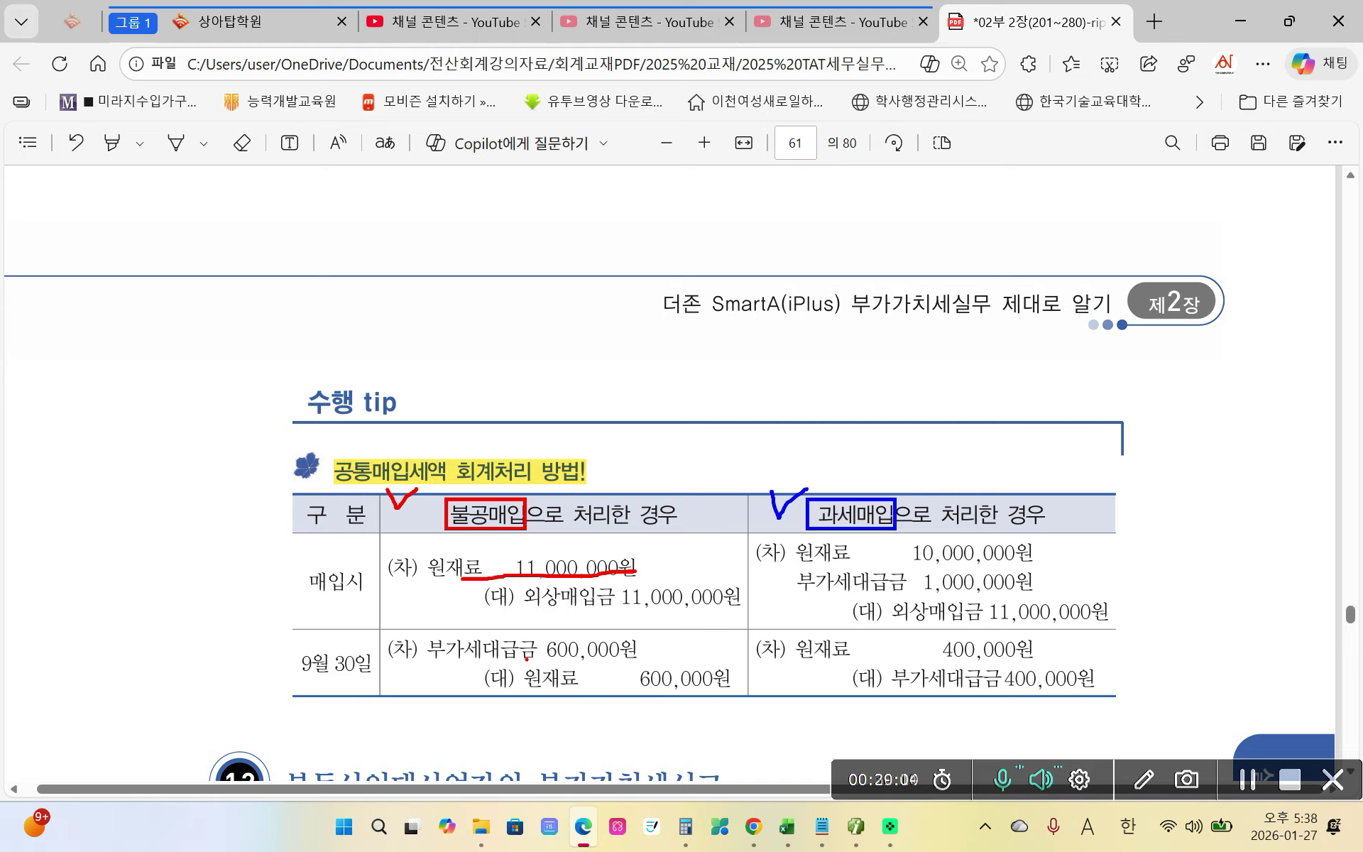
{"action": "left_click_drag", "start_coordinate": [524, 659], "coordinate": [642, 652]}
{"action": "left_click_drag", "start_coordinate": [552, 689], "coordinate": [703, 692]}
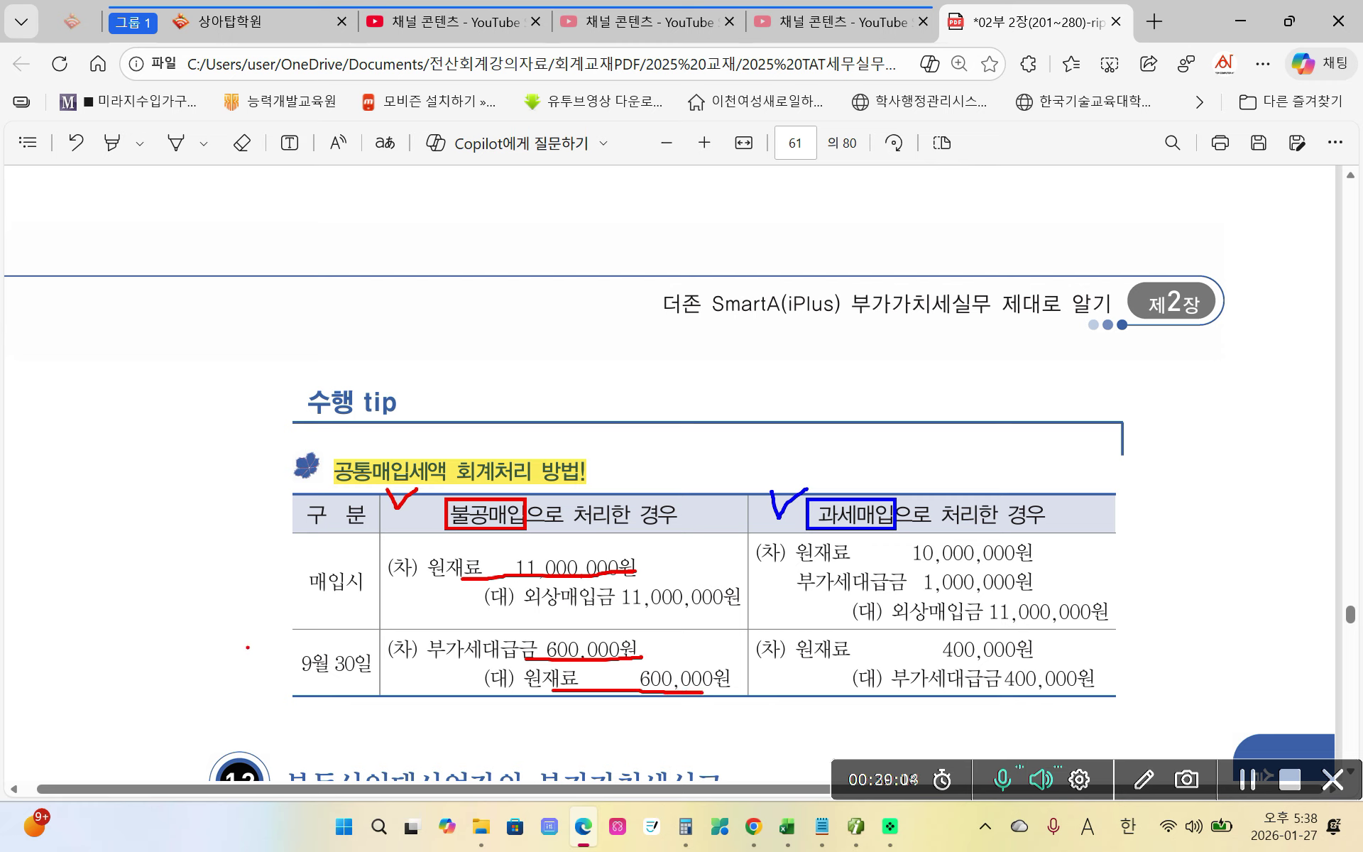
{"action": "left_click_drag", "start_coordinate": [246, 647], "coordinate": [293, 652]}
Examine the 과세매입 entries at purchase and on September 30, and compare that method with the 불공매입 treatment
{"action": "left_click_drag", "start_coordinate": [813, 589], "coordinate": [1034, 588]}
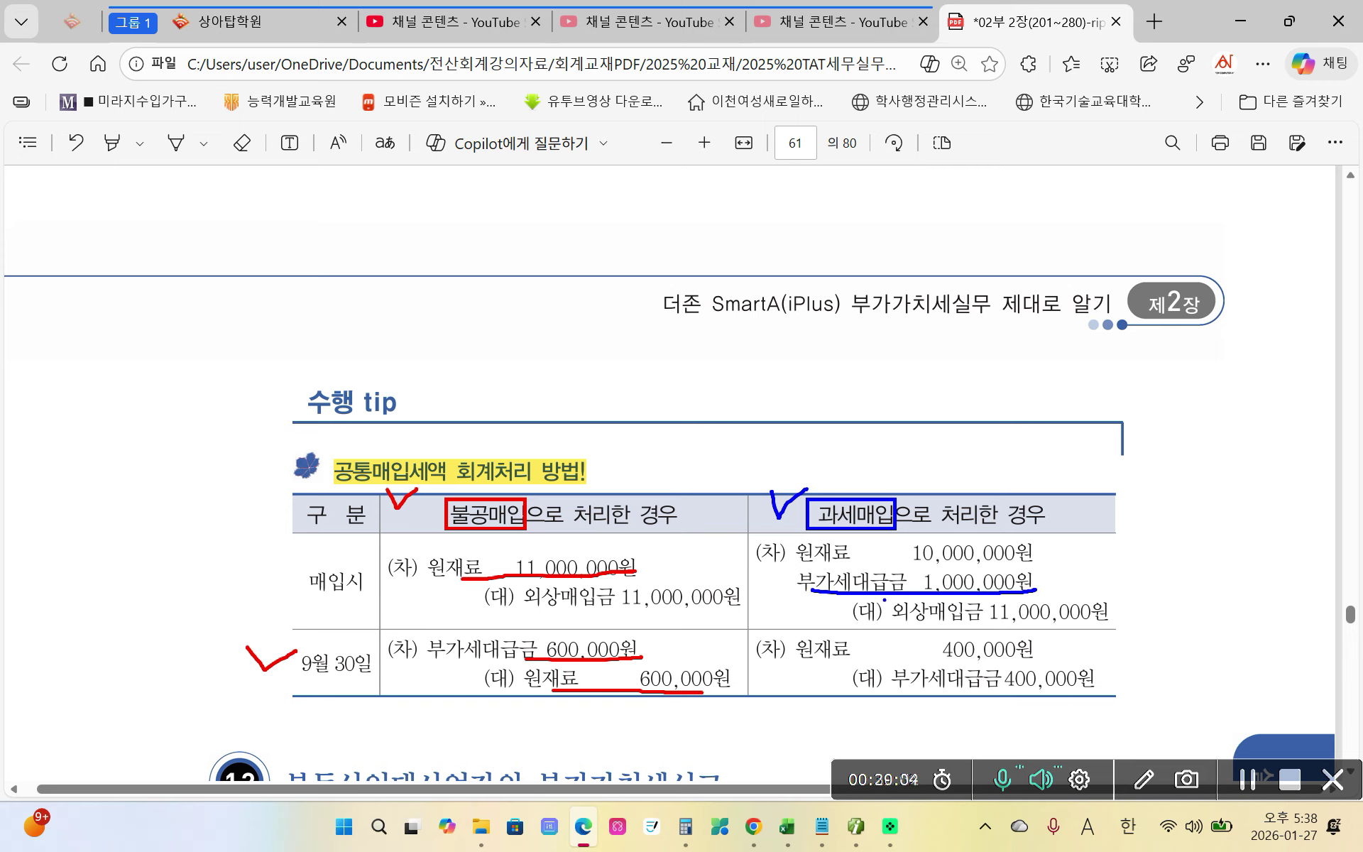
{"action": "left_click_drag", "start_coordinate": [900, 694], "coordinate": [1105, 697]}
{"action": "left_click_drag", "start_coordinate": [797, 656], "coordinate": [1027, 659]}
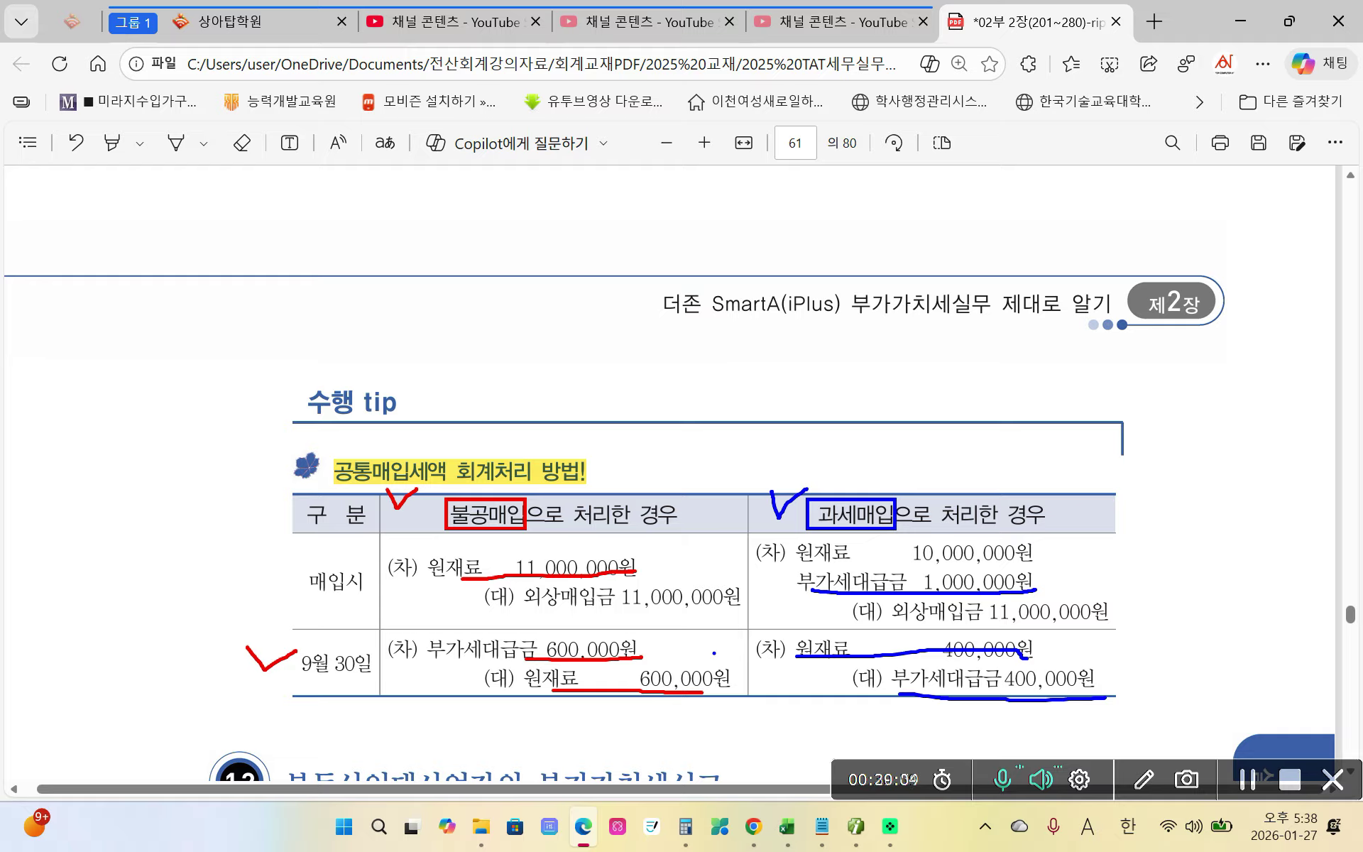
{"action": "left_click_drag", "start_coordinate": [741, 641], "coordinate": [769, 641]}
{"action": "mouse_move", "coordinate": [1124, 723]}
{"action": "left_mouse_down"}
{"action": "mouse_move", "coordinate": [1129, 710]}
{"action": "mouse_move", "coordinate": [1169, 729]}
{"action": "mouse_move", "coordinate": [1173, 668]}
{"action": "mouse_move", "coordinate": [1116, 713]}
{"action": "left_mouse_up"}
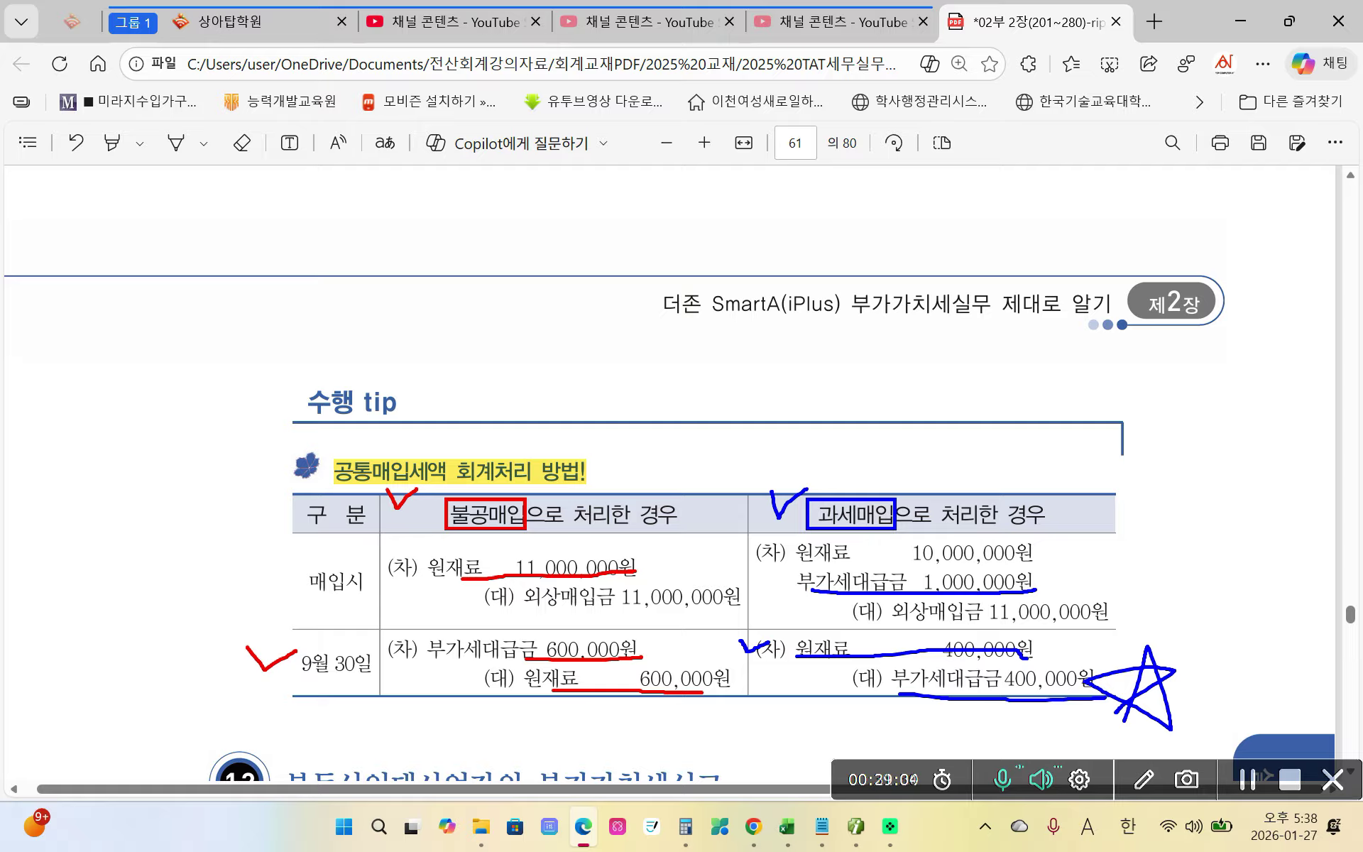
{"action": "mouse_move", "coordinate": [888, 534]}
{"action": "left_mouse_down"}
{"action": "mouse_move", "coordinate": [809, 515]}
{"action": "mouse_move", "coordinate": [867, 562]}
{"action": "left_mouse_up"}
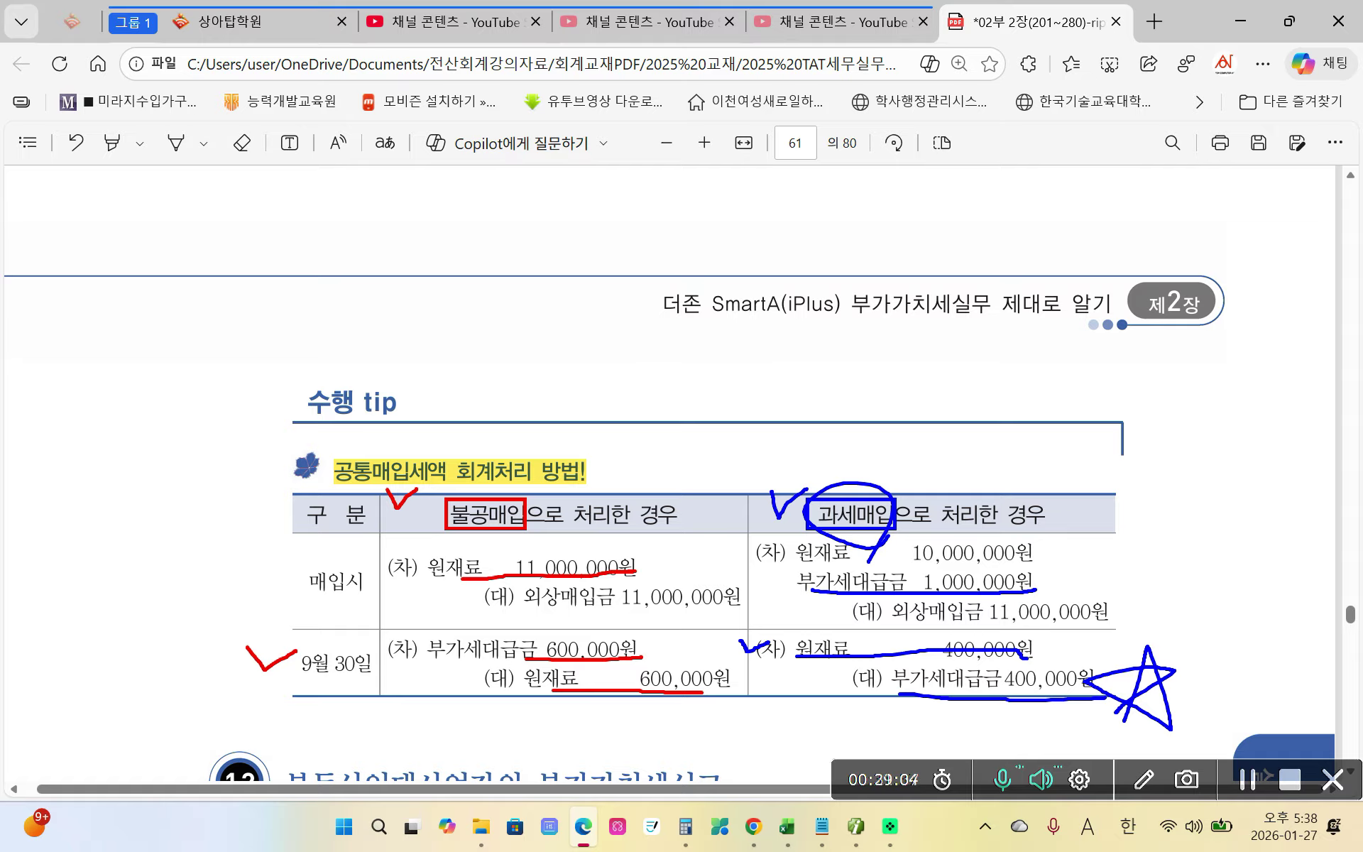
{"action": "mouse_move", "coordinate": [760, 469]}
{"action": "left_mouse_down"}
{"action": "mouse_move", "coordinate": [769, 495]}
{"action": "mouse_move", "coordinate": [841, 448]}
{"action": "left_mouse_up"}
{"action": "mouse_move", "coordinate": [368, 536]}
{"action": "left_mouse_down"}
{"action": "mouse_move", "coordinate": [380, 552]}
{"action": "mouse_move", "coordinate": [552, 534]}
{"action": "left_mouse_up"}
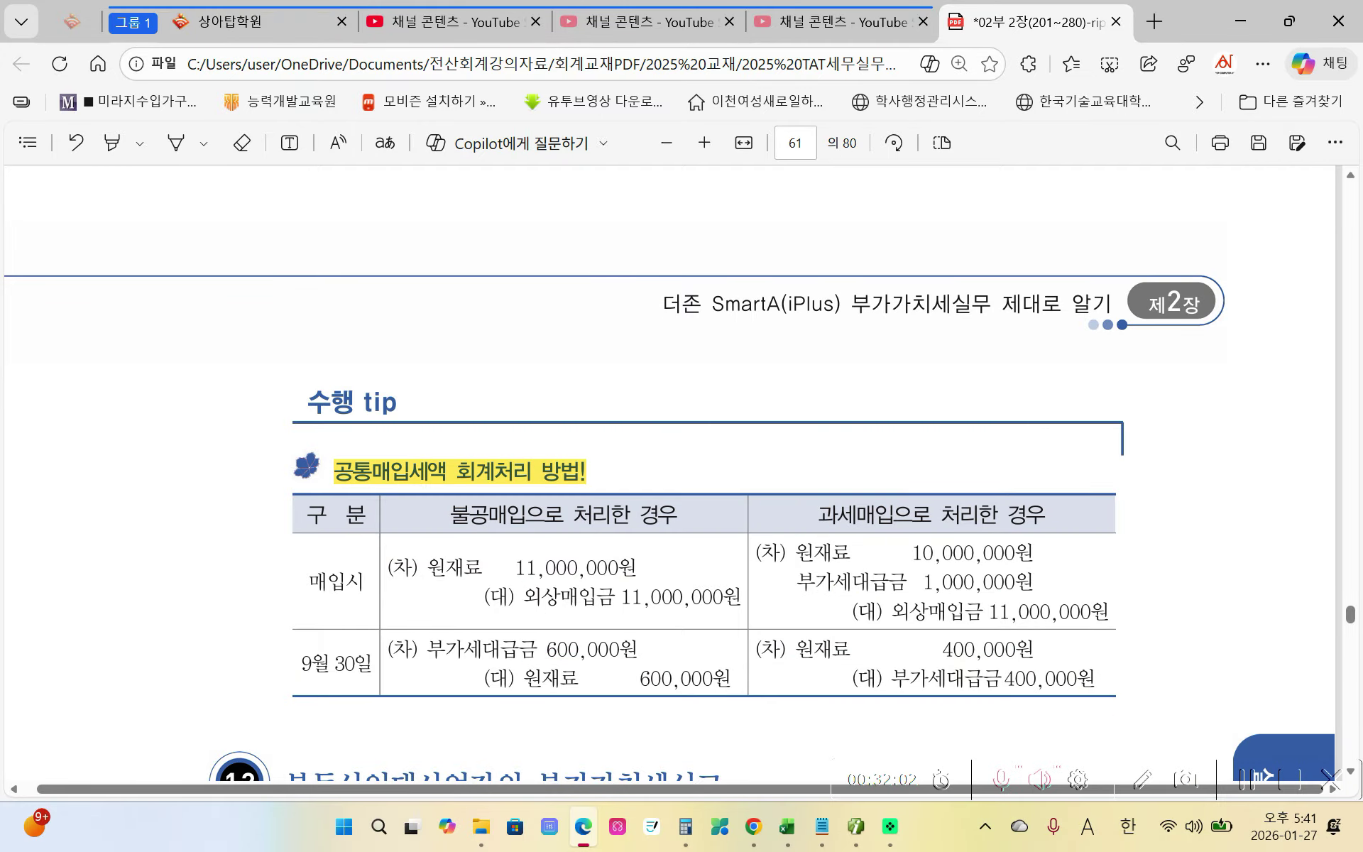
Highlight "부동산임대사업자의" in yellow in the section 12 heading on 부가가치세신고
{"action": "scroll", "coordinate": [572, 452], "scroll_direction": "down", "scroll_amount": 5}
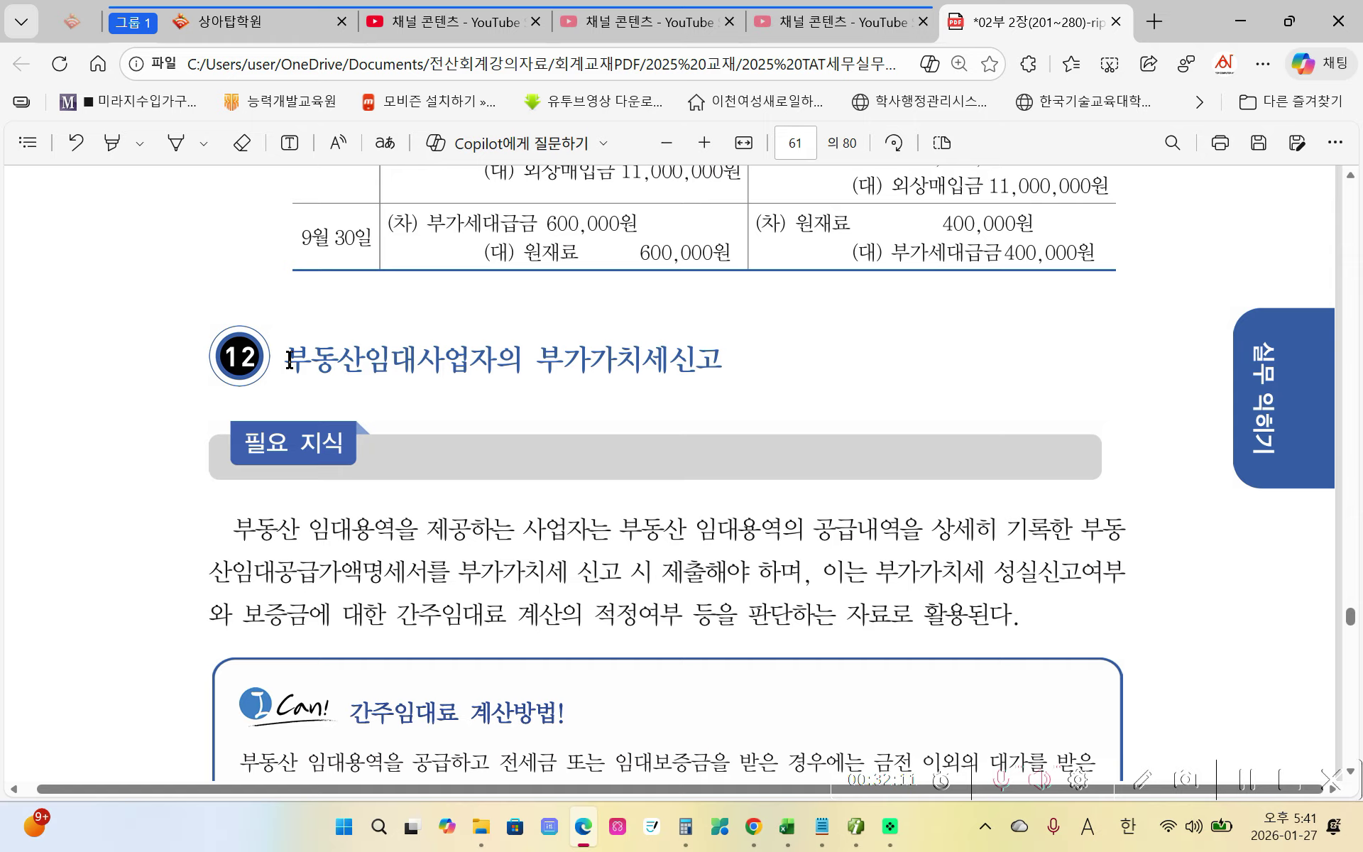
{"action": "left_click_drag", "start_coordinate": [290, 360], "coordinate": [519, 367]}
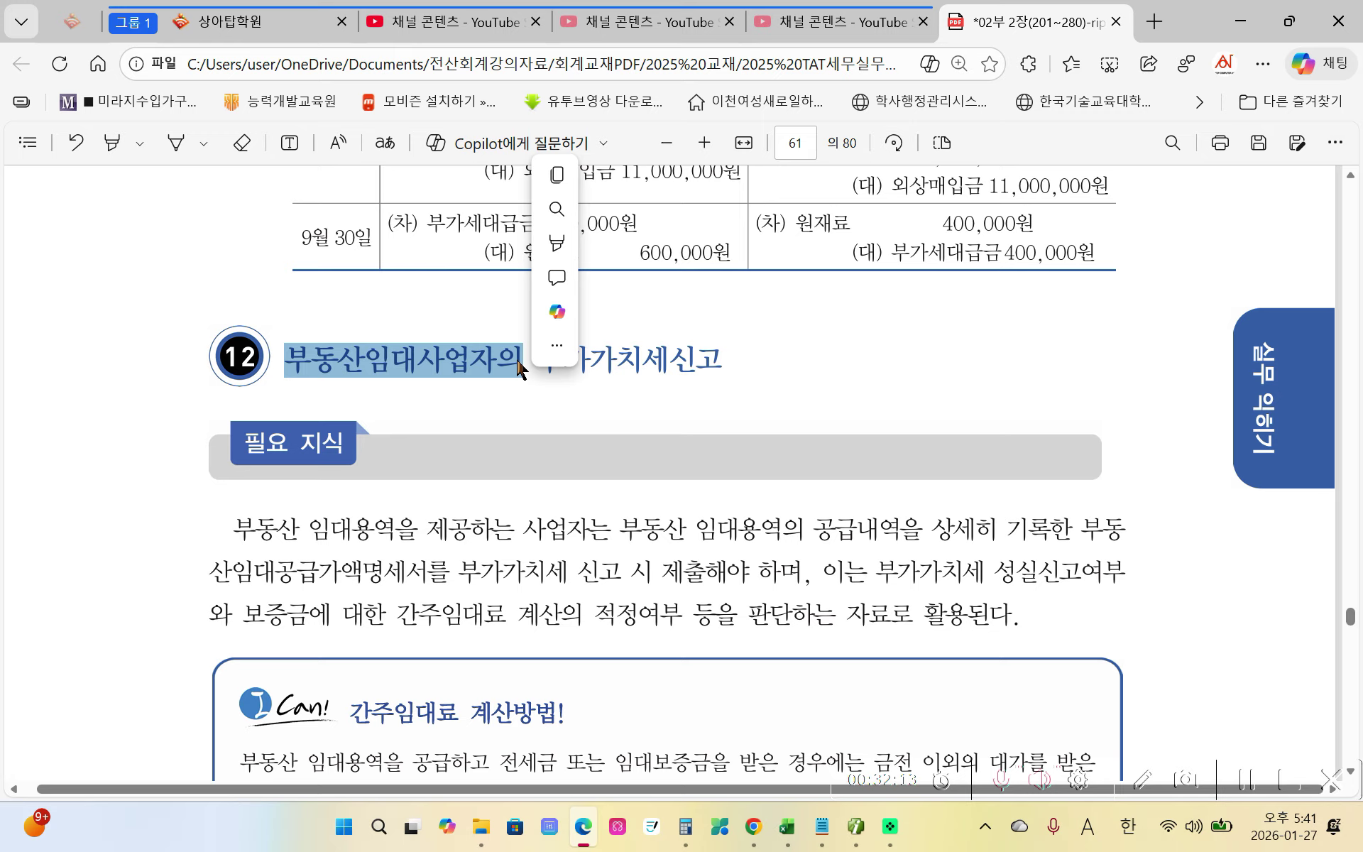
{"action": "mouse_move", "coordinate": [561, 244]}
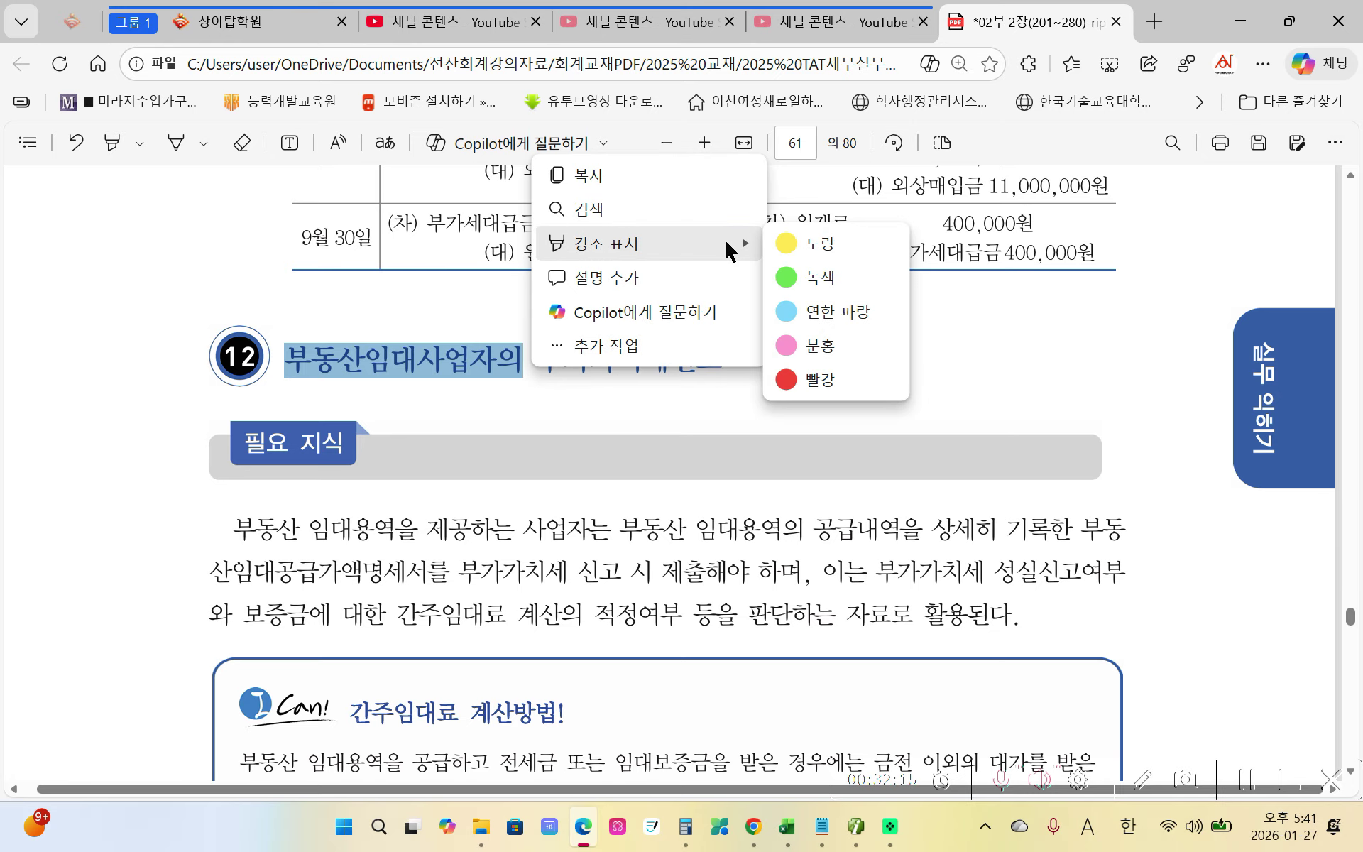
{"action": "left_click", "coordinate": [785, 250]}
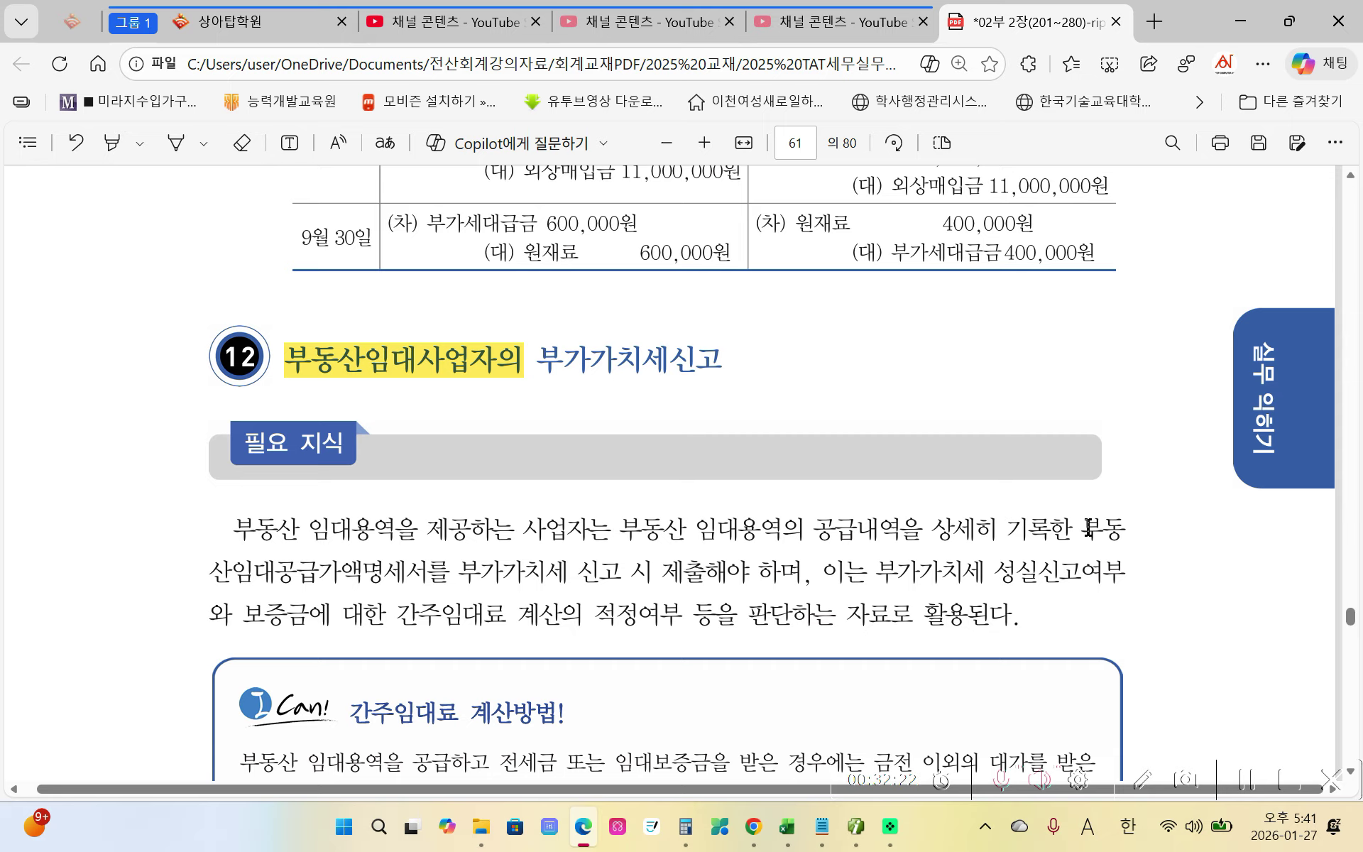
Highlight "부동산임대공급가액명세서" and "간주임대료" in yellow in the 필요 지식 paragraph of section 12
{"action": "left_click_drag", "start_coordinate": [1089, 528], "coordinate": [428, 570]}
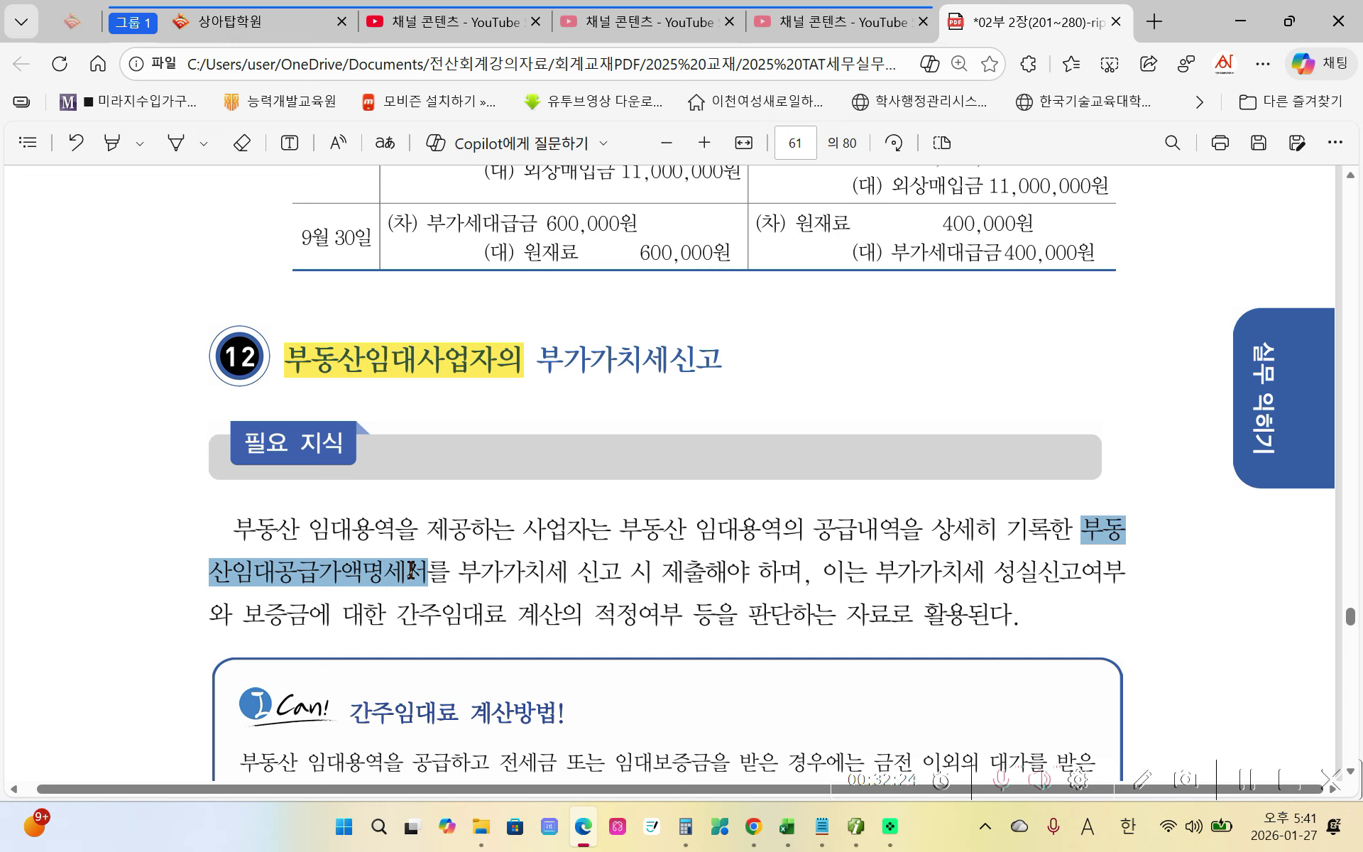
{"action": "mouse_move", "coordinate": [489, 456]}
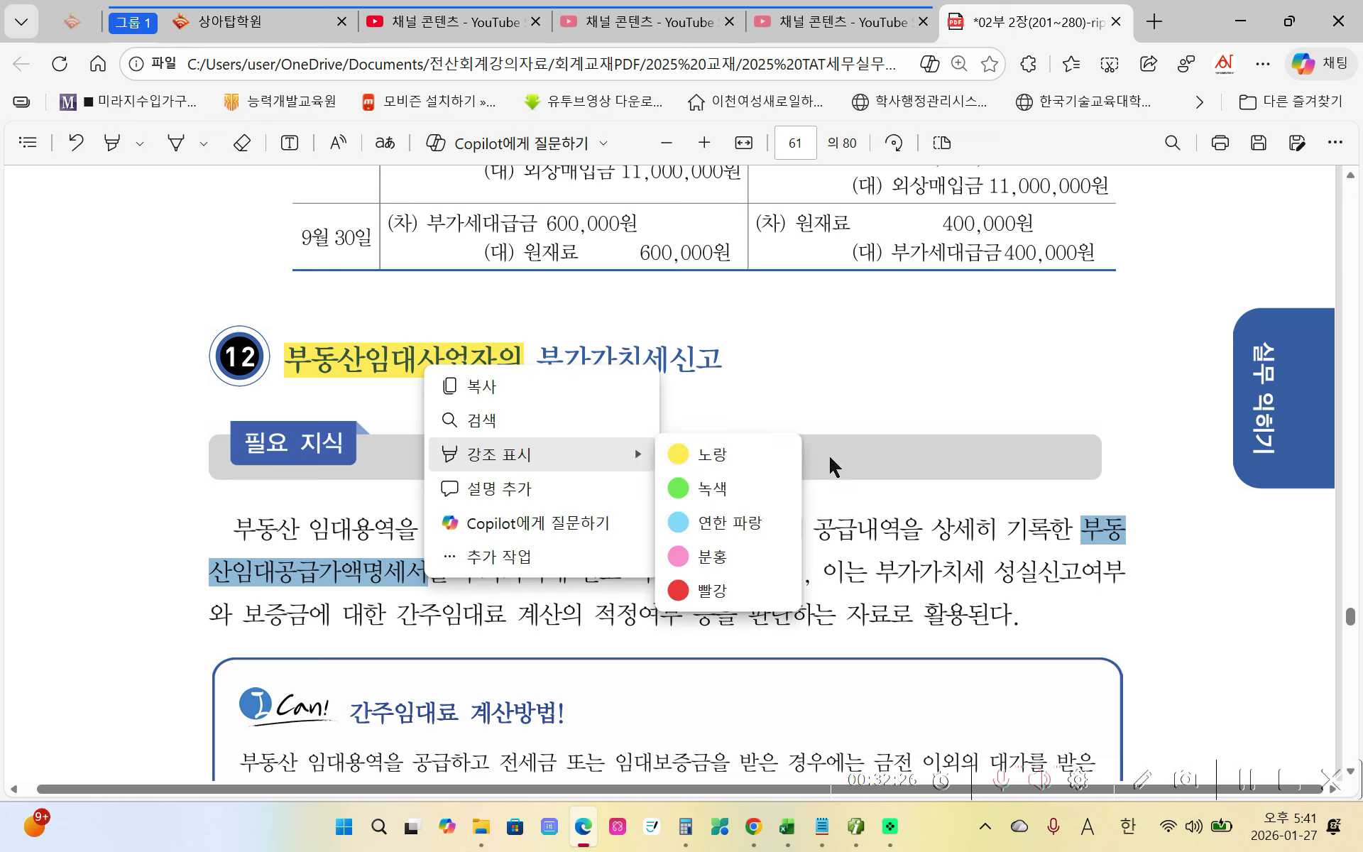
{"action": "left_click", "coordinate": [768, 461]}
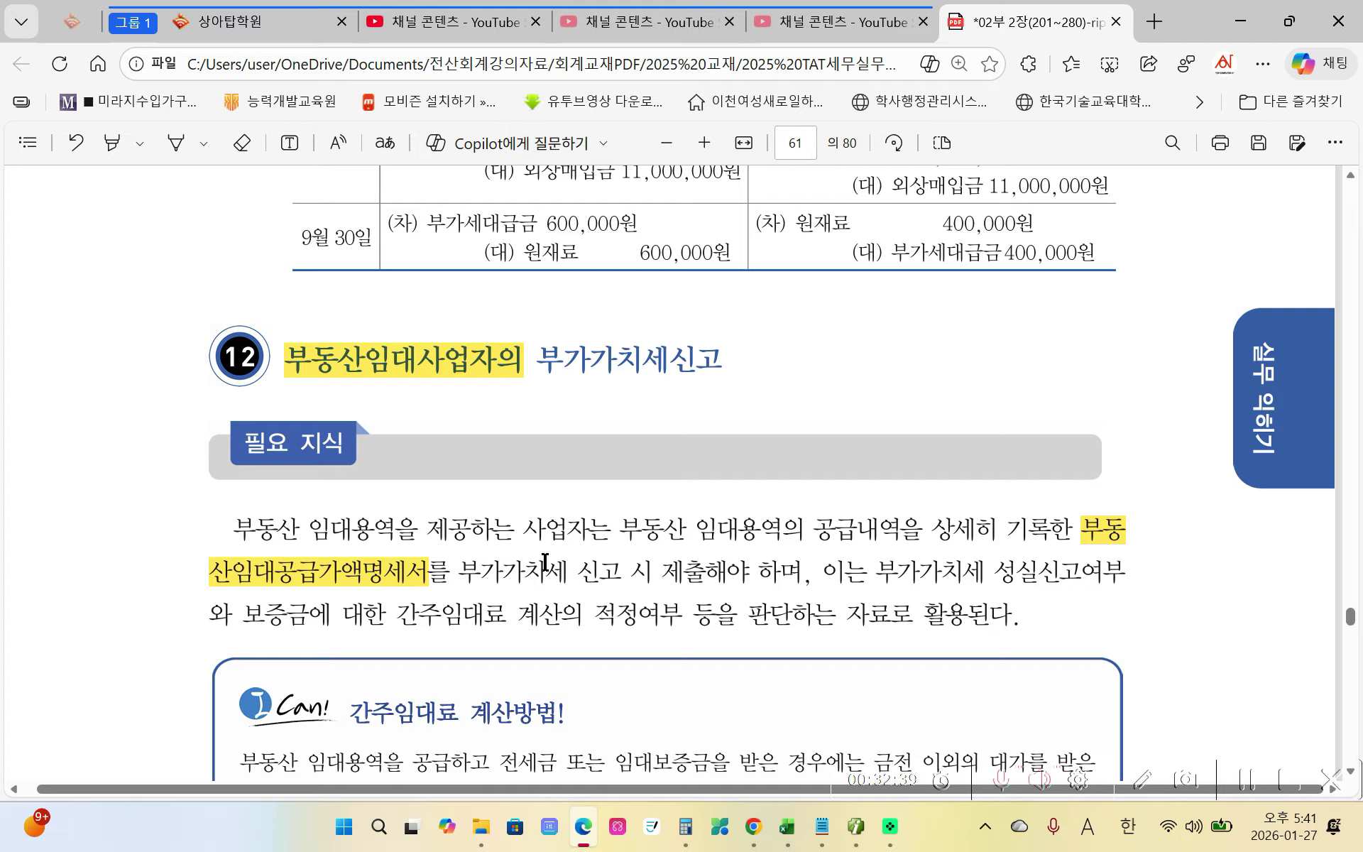
{"action": "left_click_drag", "start_coordinate": [385, 616], "coordinate": [515, 616]}
{"action": "mouse_move", "coordinate": [593, 490]}
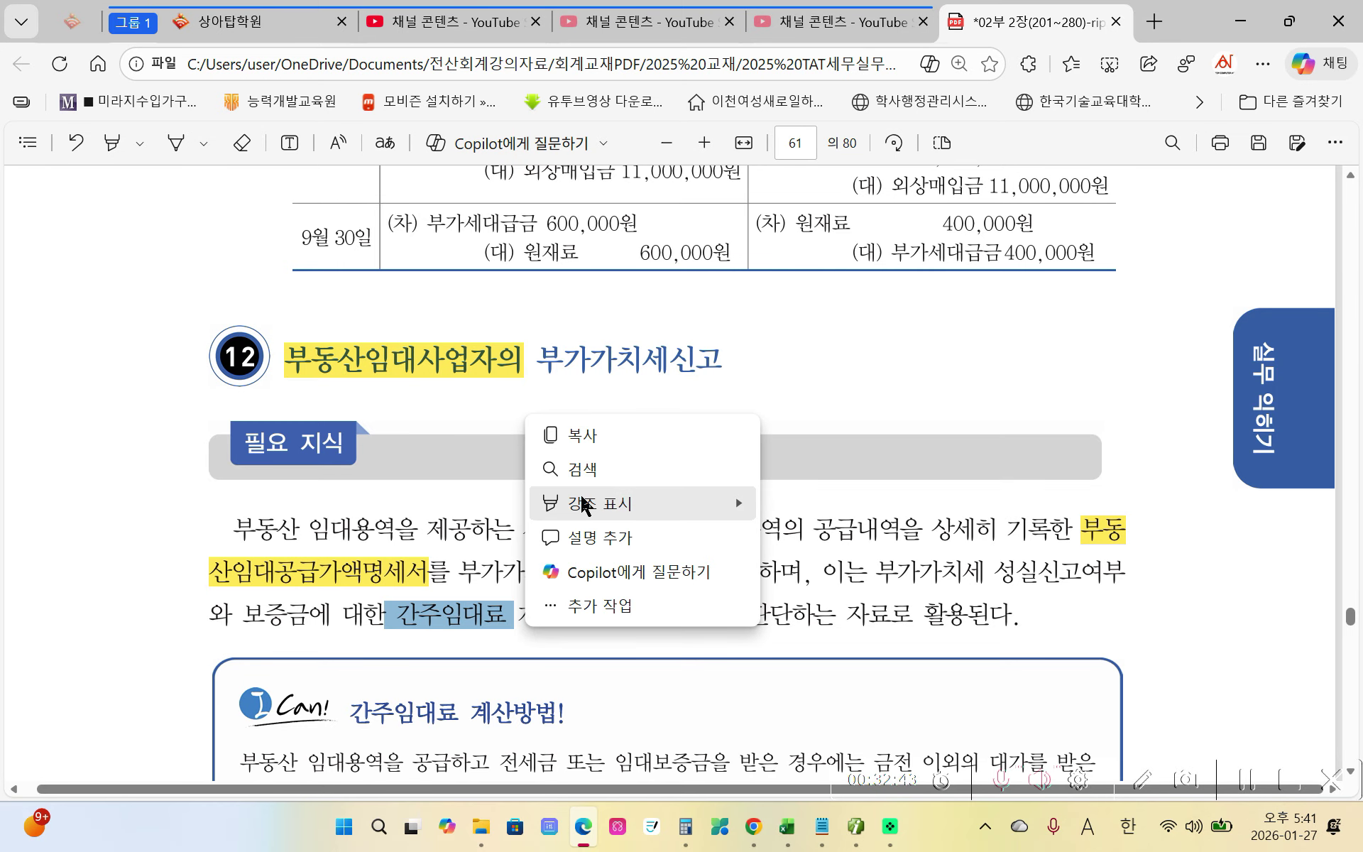
{"action": "left_click", "coordinate": [801, 505]}
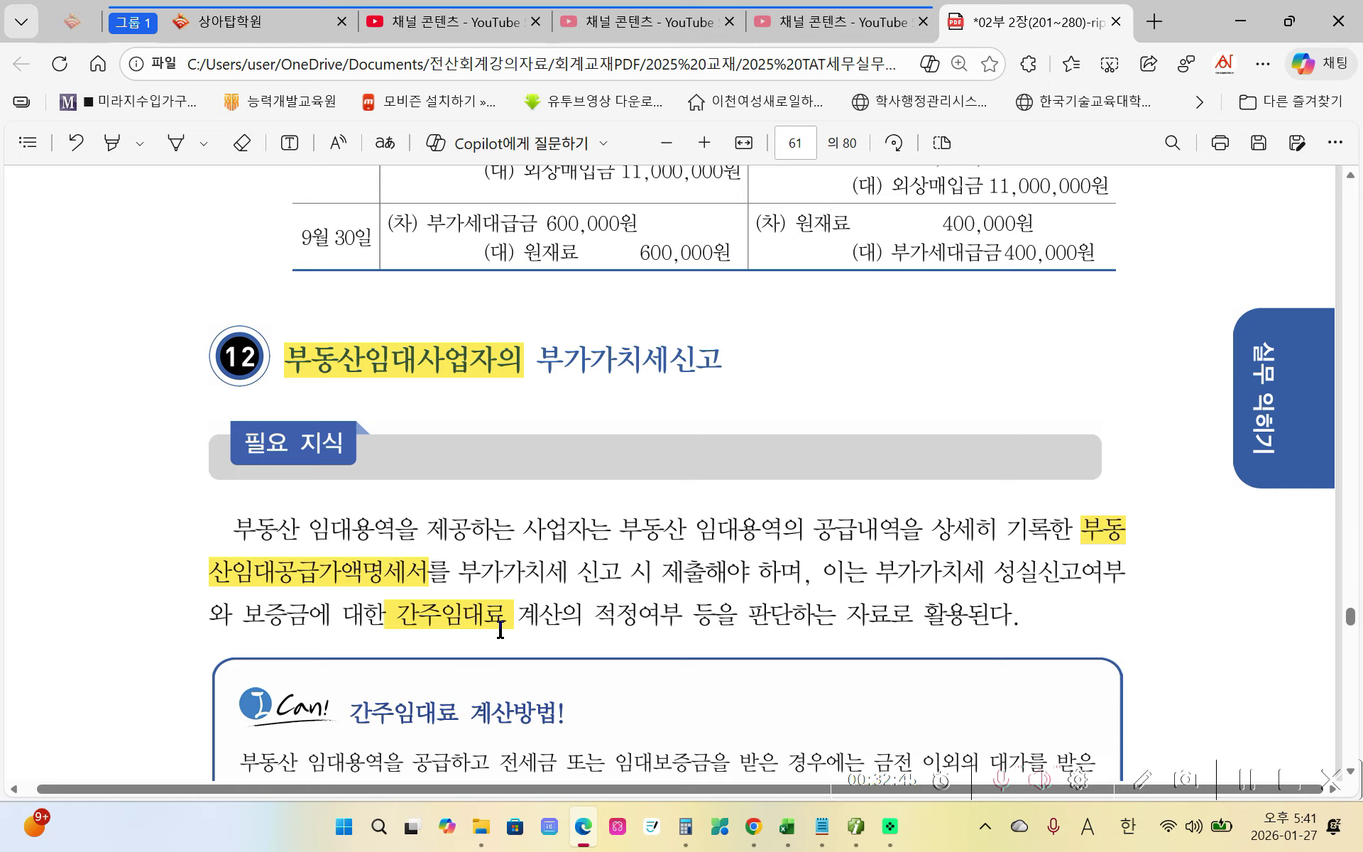